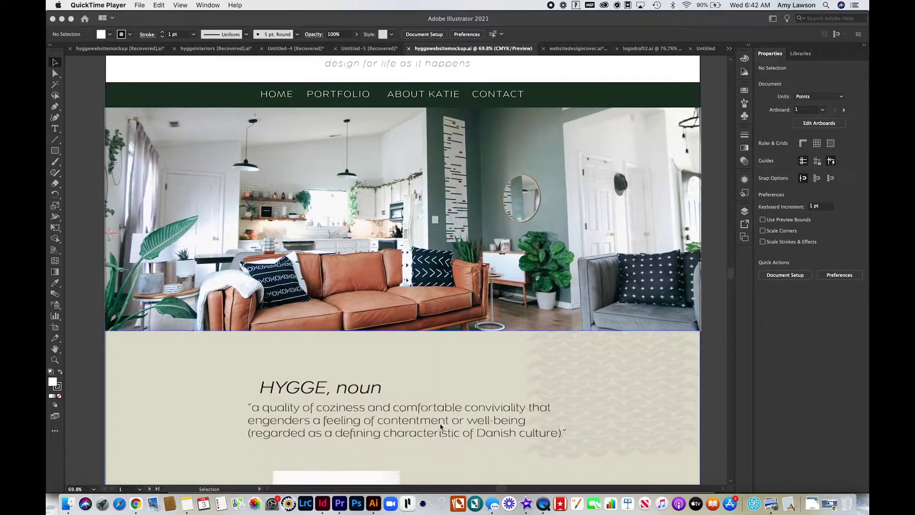
# Review the Hygge Interiors website mockup from its header through the about and portfolio sections to the contact form.
pyautogui.scroll(-6, 441, 427)
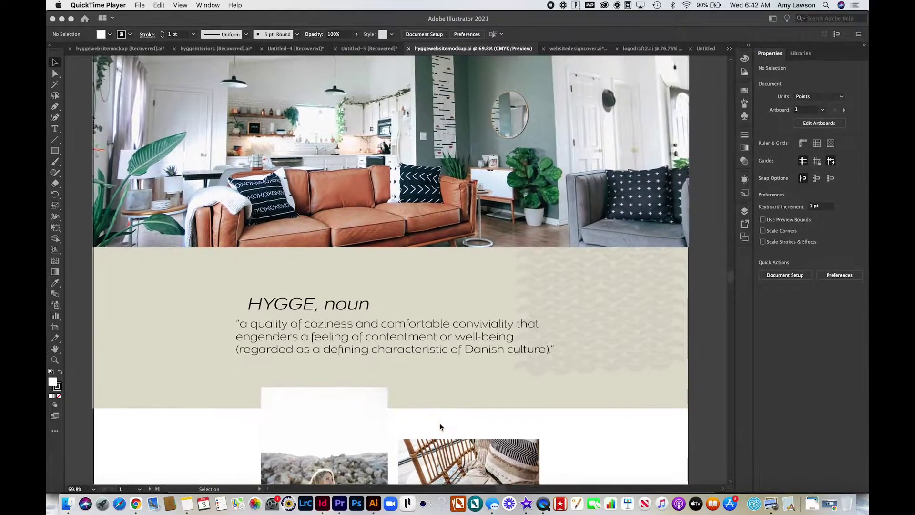
pyautogui.scroll(-8, 445, 409)
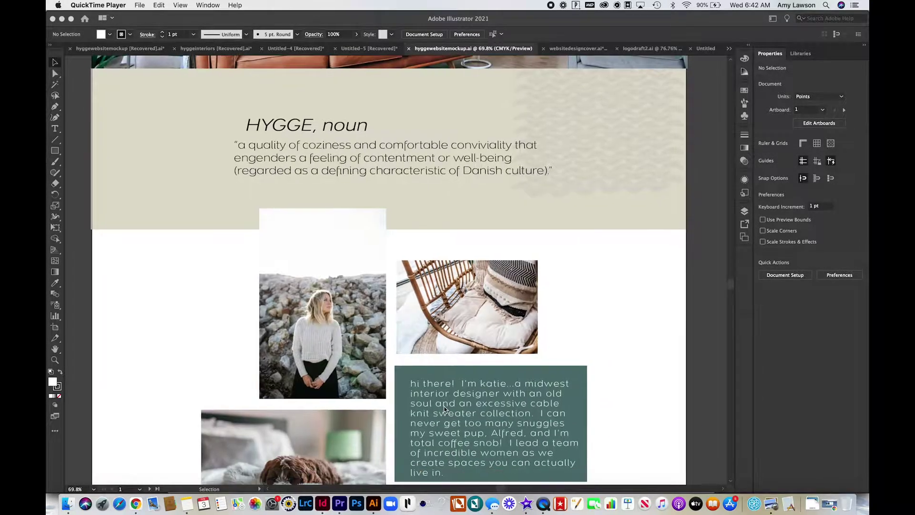
pyautogui.scroll(-10, 444, 409)
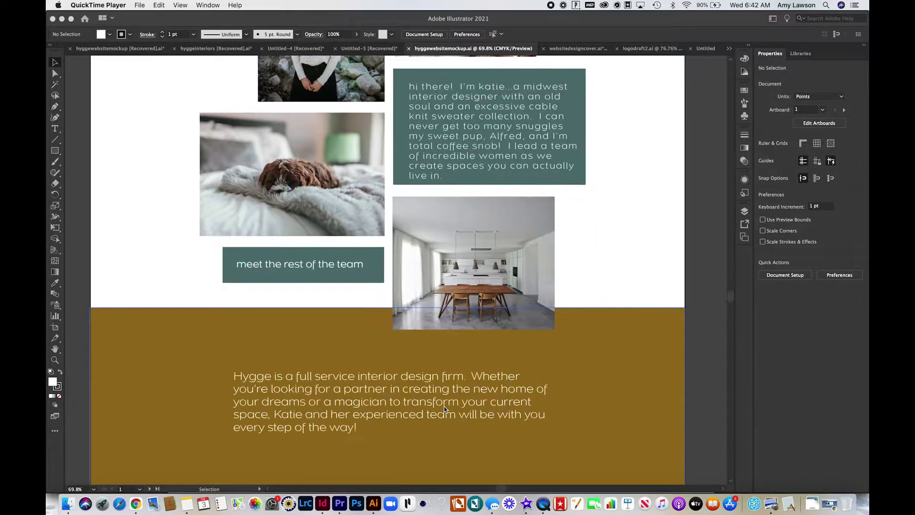
pyautogui.scroll(10, 444, 409)
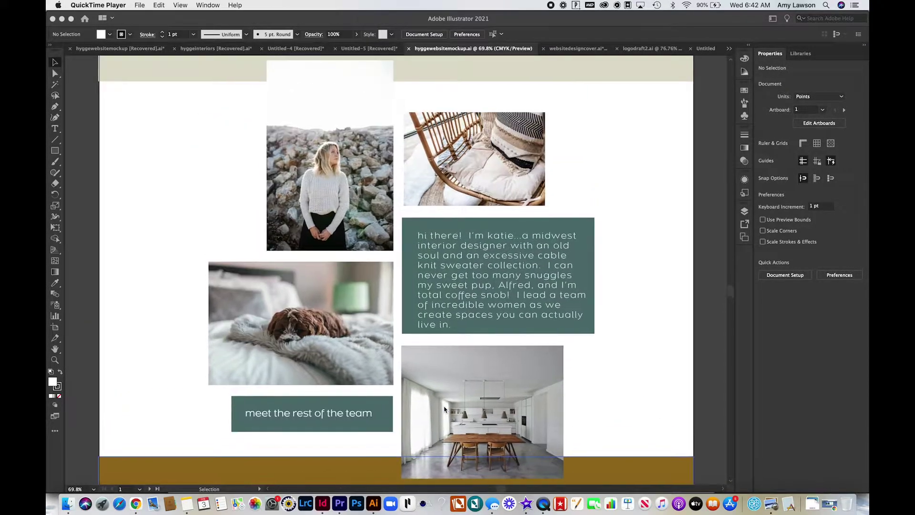
pyautogui.scroll(13, 444, 409)
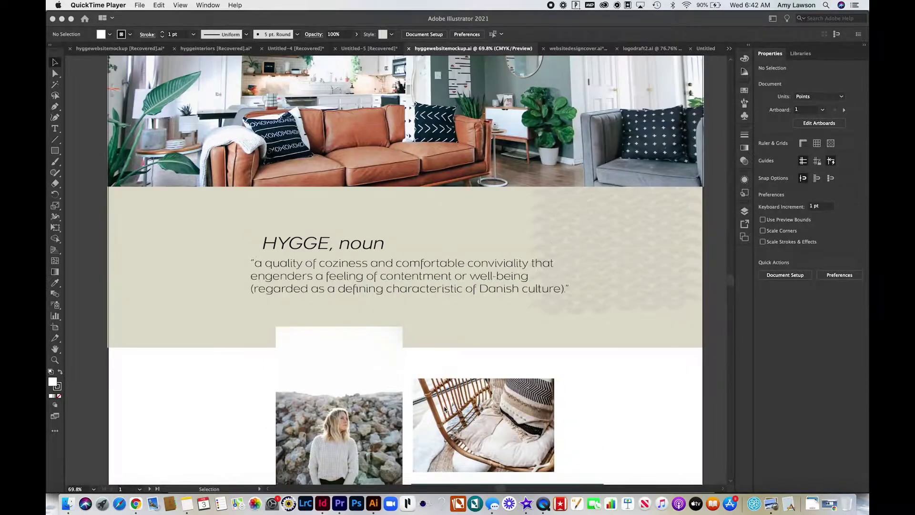
pyautogui.scroll(7, 445, 409)
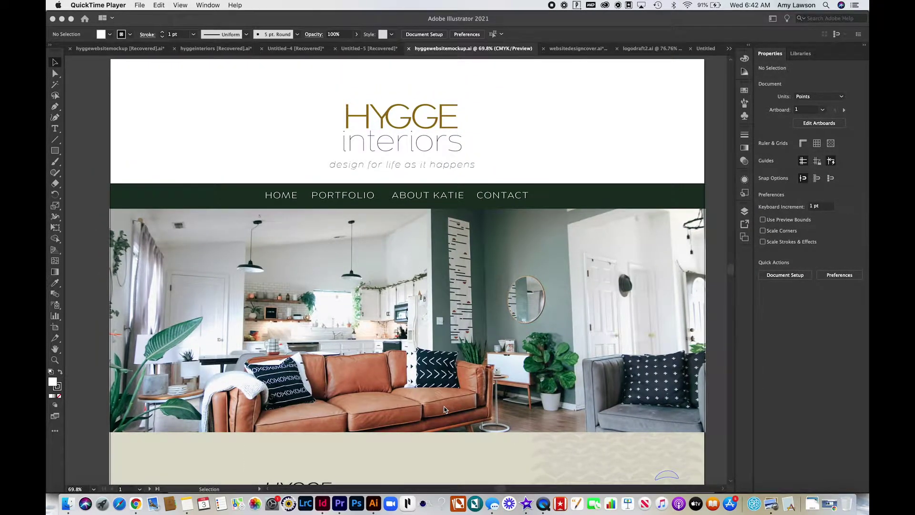
pyautogui.scroll(-15, 445, 409)
pyautogui.scroll(-17, 445, 397)
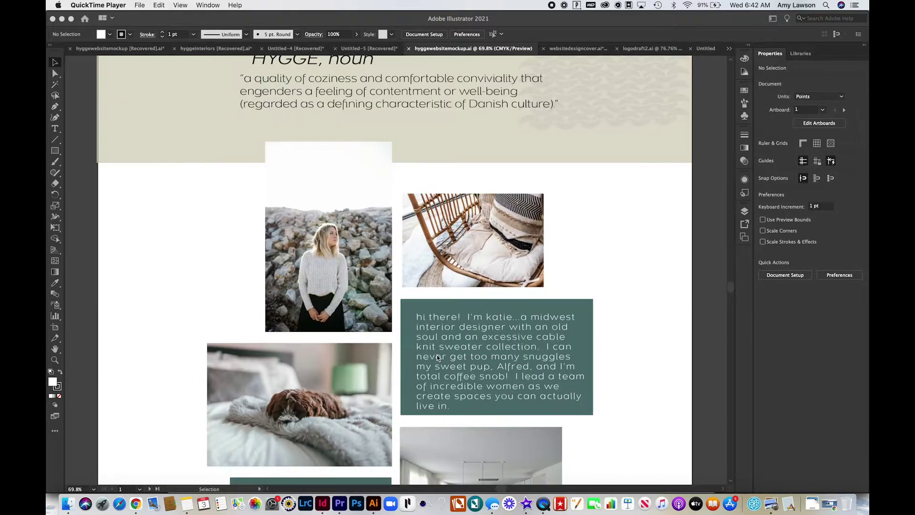
pyautogui.scroll(-13, 440, 324)
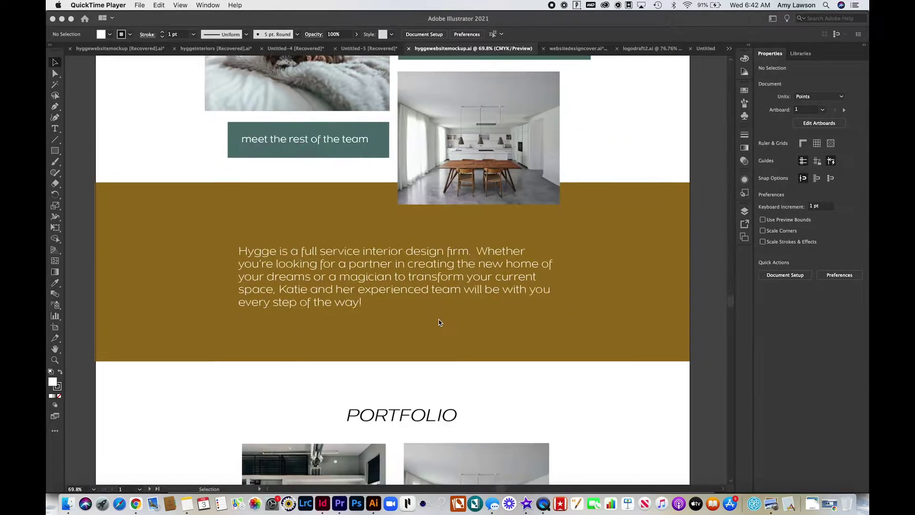
pyautogui.scroll(-11, 438, 308)
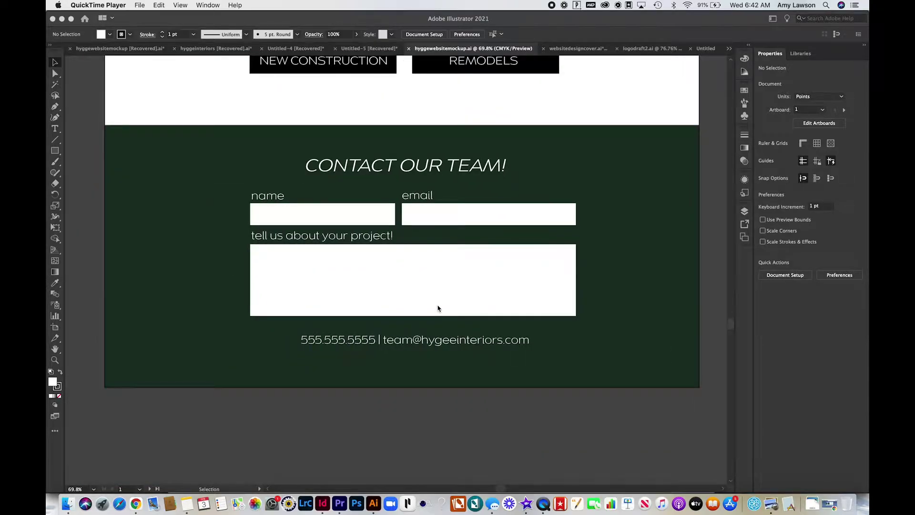
pyautogui.scroll(3, 438, 308)
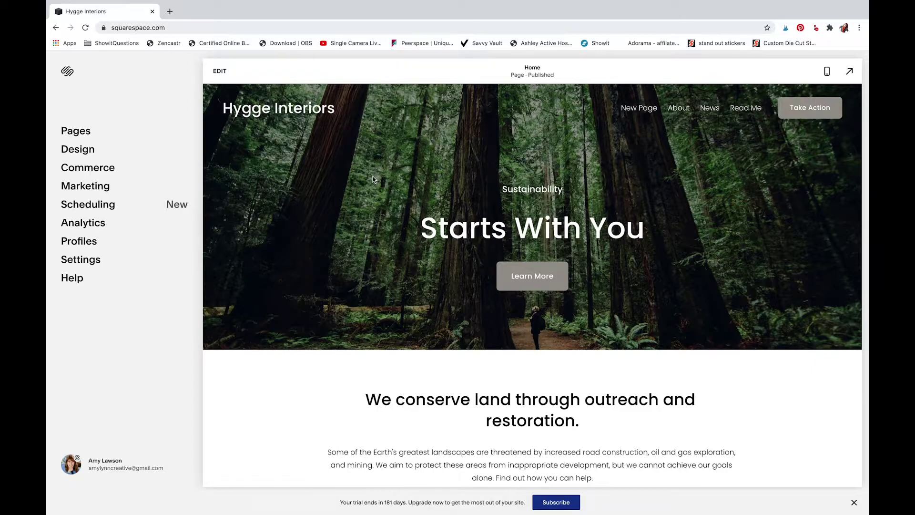
pyautogui.scroll(-3, 393, 262)
pyautogui.scroll(3, 393, 262)
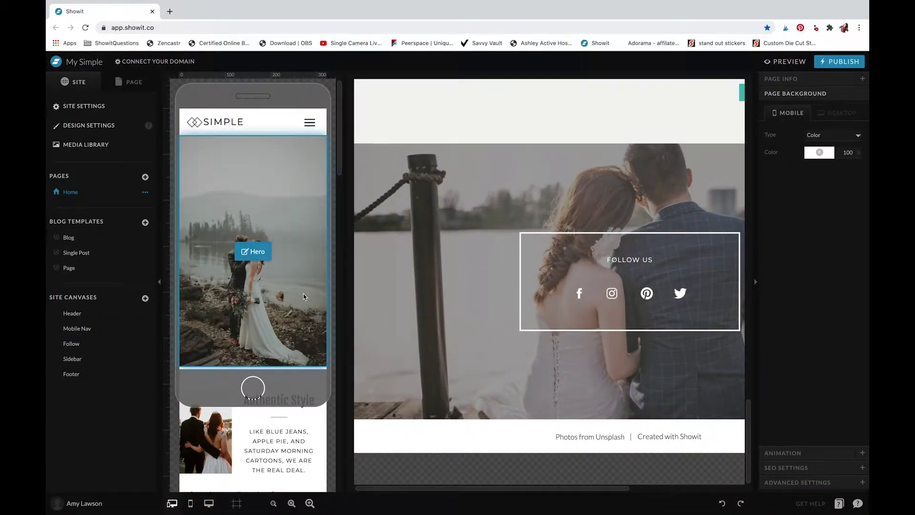
# Compare the mobile-only and desktop-only layouts of the Home page in Showit, finishing on the desktop-only view.
pyautogui.scroll(20, 454, 325)
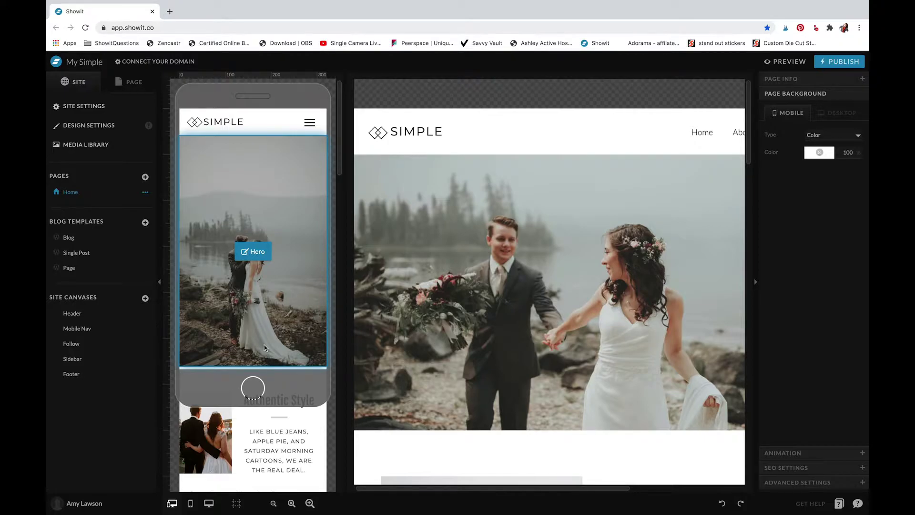
pyautogui.scroll(-2, 257, 355)
pyautogui.hscroll(5, 527, 311)
pyautogui.hscroll(-5, 528, 311)
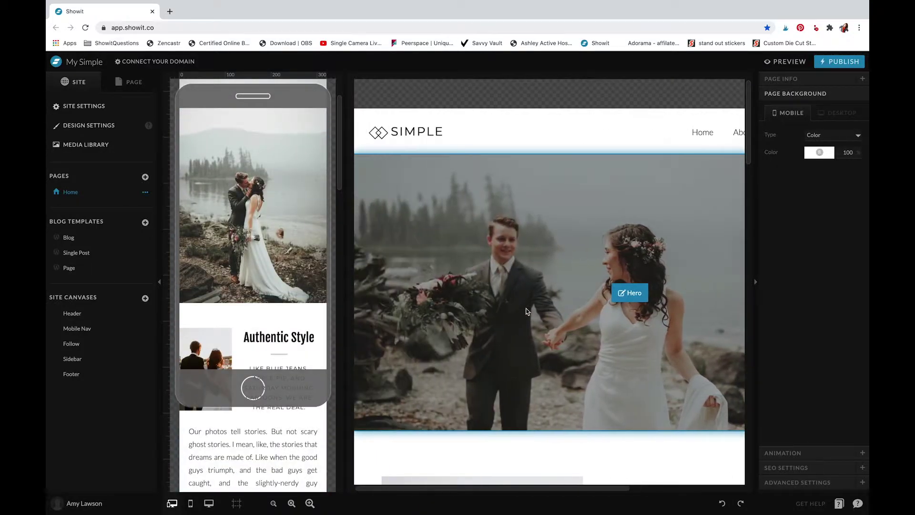
pyautogui.click(210, 503)
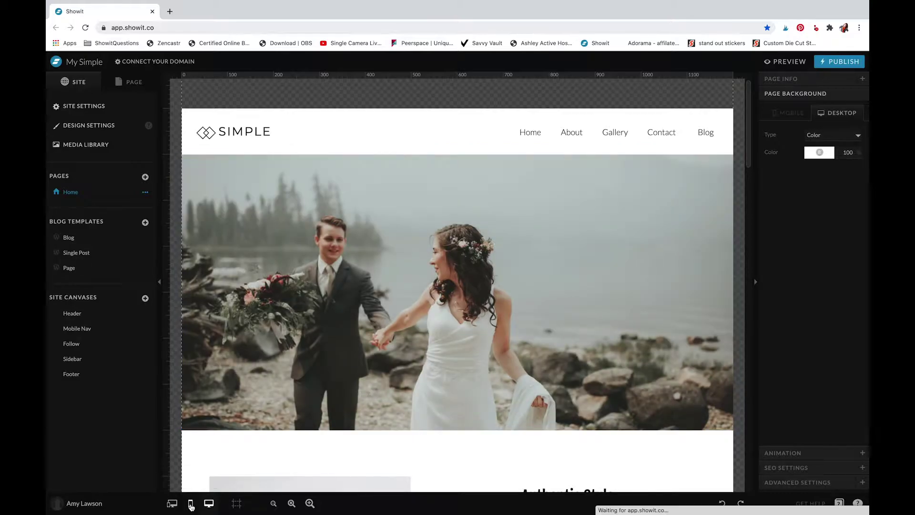
pyautogui.click(191, 504)
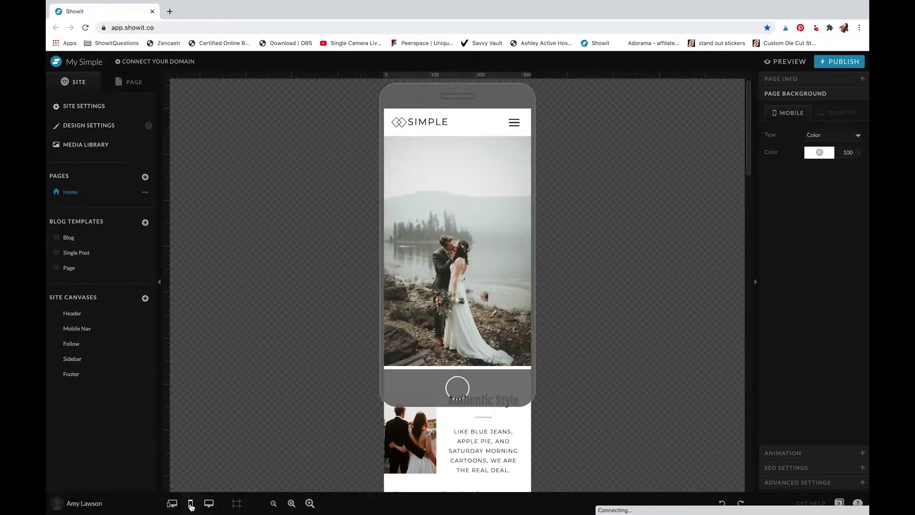
pyautogui.click(213, 505)
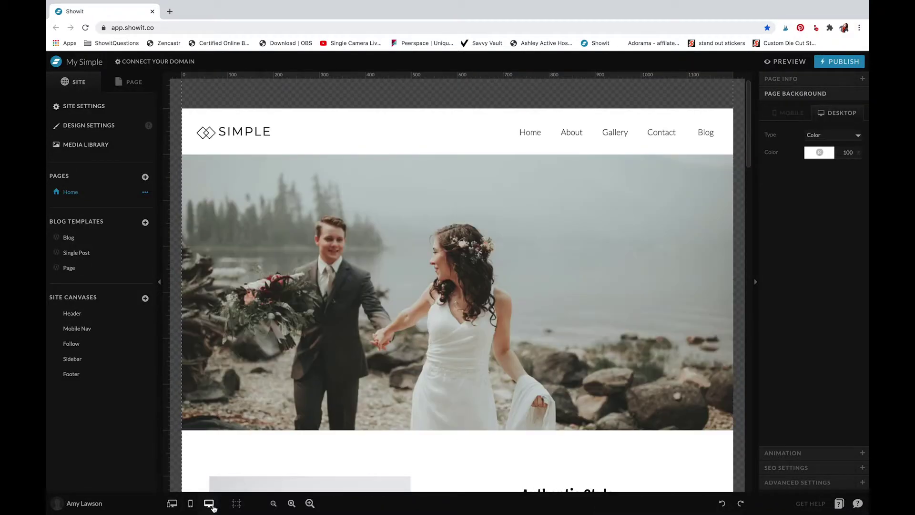
pyautogui.click(191, 507)
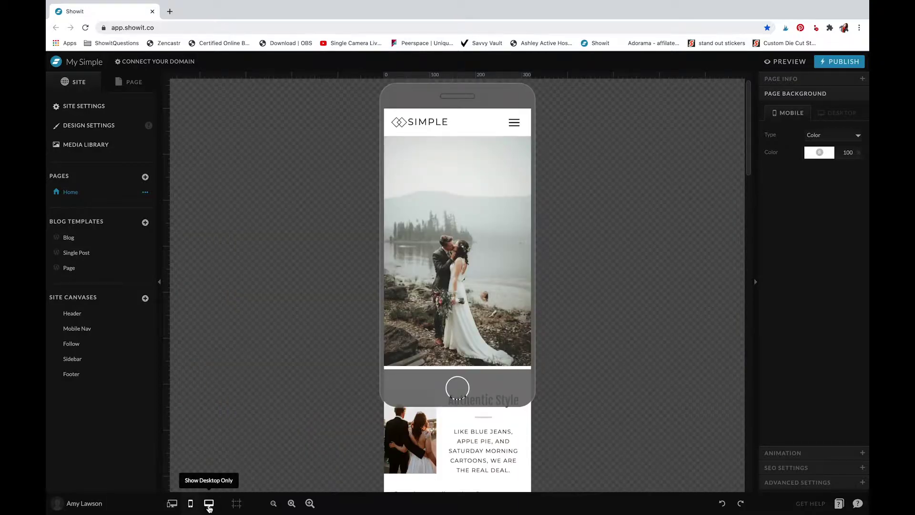
pyautogui.click(208, 504)
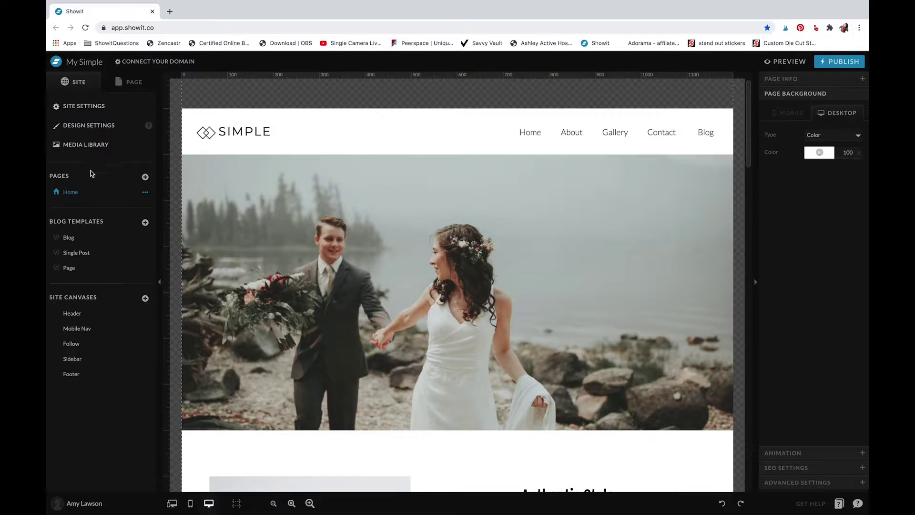
# Open the site's design settings and copy the hex code of the dark green square from the mockup in Illustrator.
pyautogui.click(93, 128)
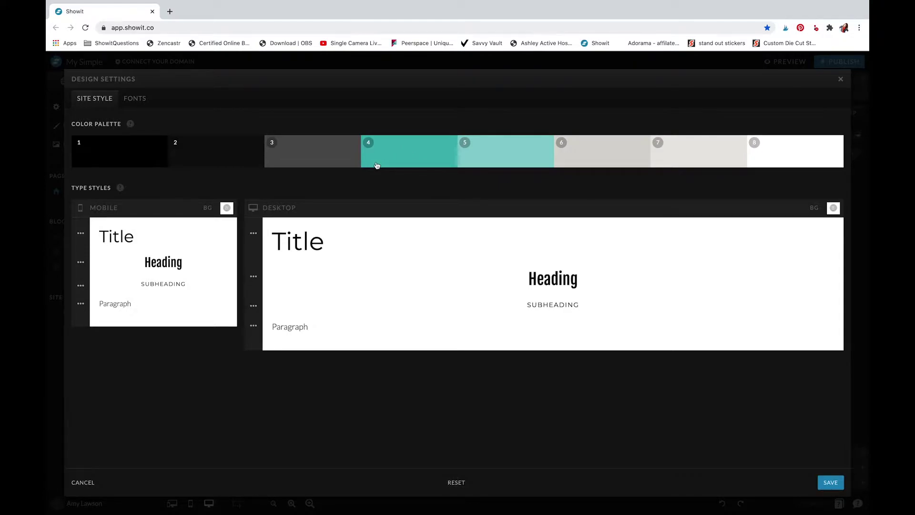
pyautogui.hotkey('ctrl', 'Left')
pyautogui.click(353, 253)
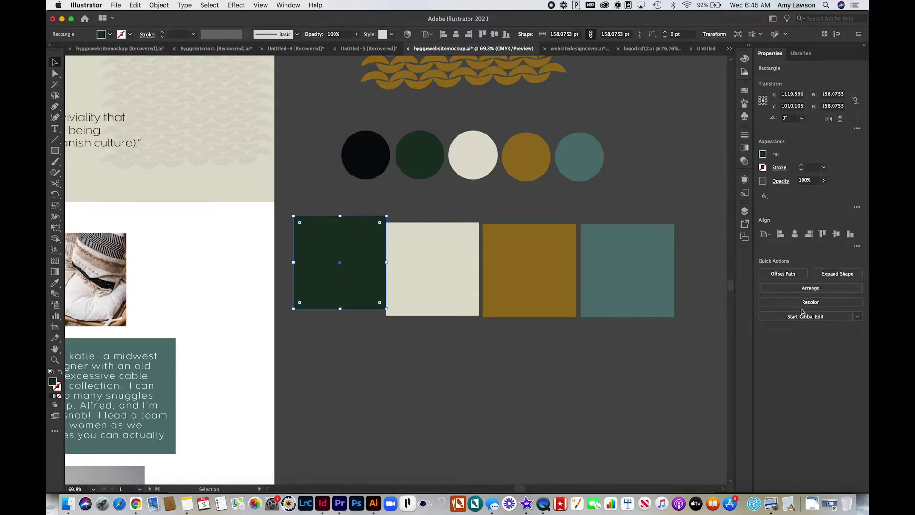
pyautogui.doubleClick(53, 383)
pyautogui.click(519, 308)
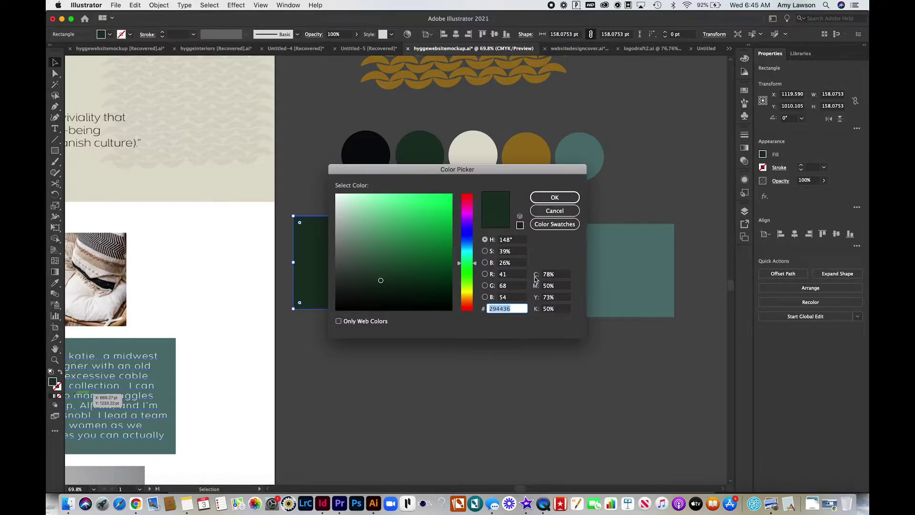
# Switch back to Showit and set palette colour 4 to #294436.
pyautogui.hotkey('ctrl', 'Right')
pyautogui.hotkey('ctrl', 'Right')
pyautogui.click(392, 161)
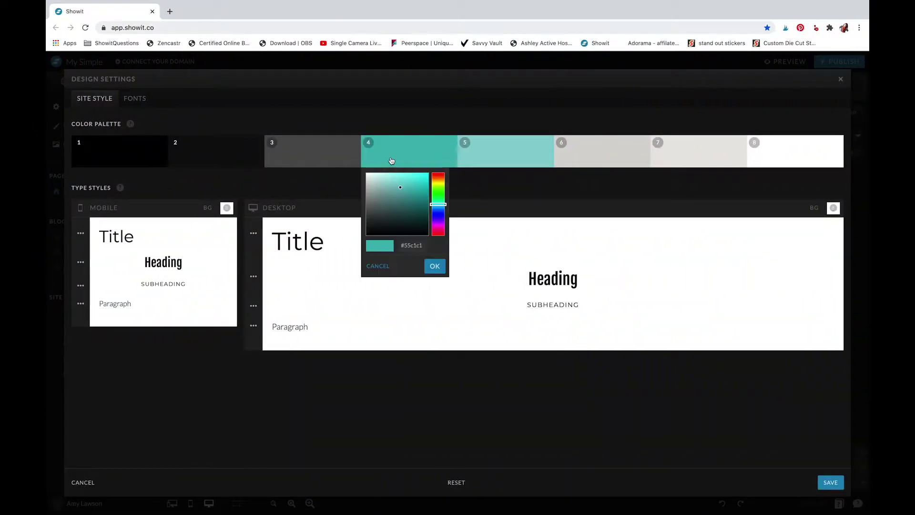
pyautogui.click(407, 244)
pyautogui.write('#294436')
pyautogui.click(445, 270)
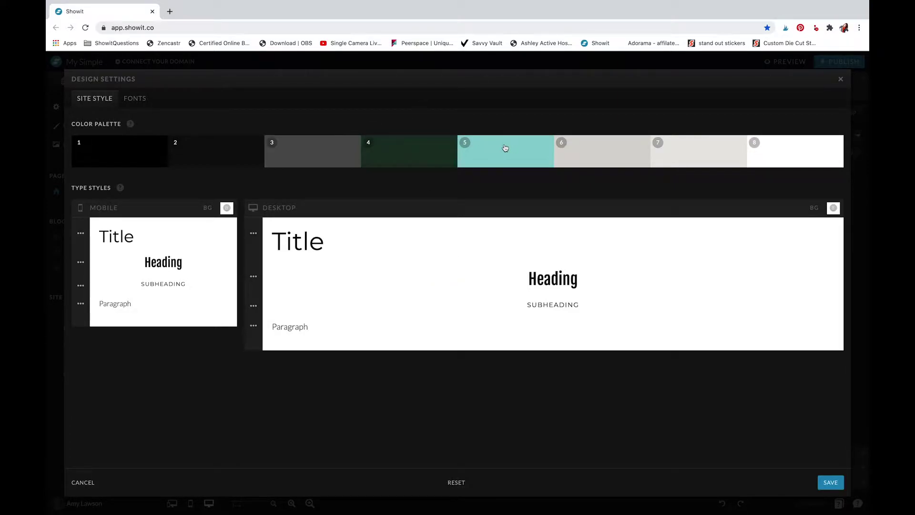
# Open palette colour 5 for editing and copy the hex code of the gold square in Illustrator.
pyautogui.click(296, 161)
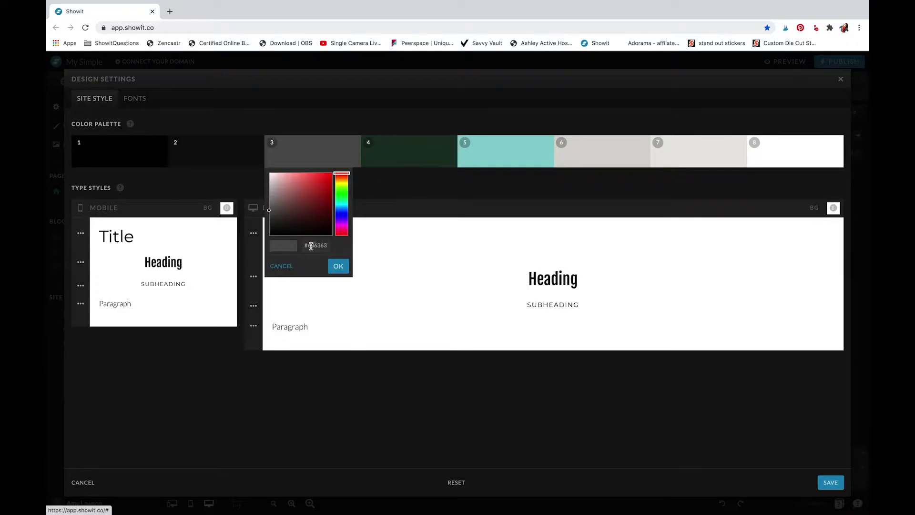
pyautogui.click(489, 153)
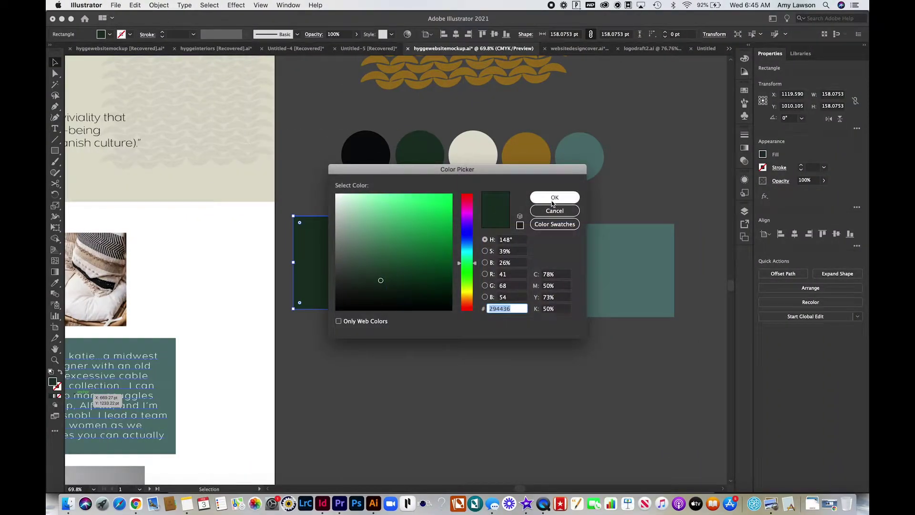
pyautogui.click(554, 198)
pyautogui.click(532, 277)
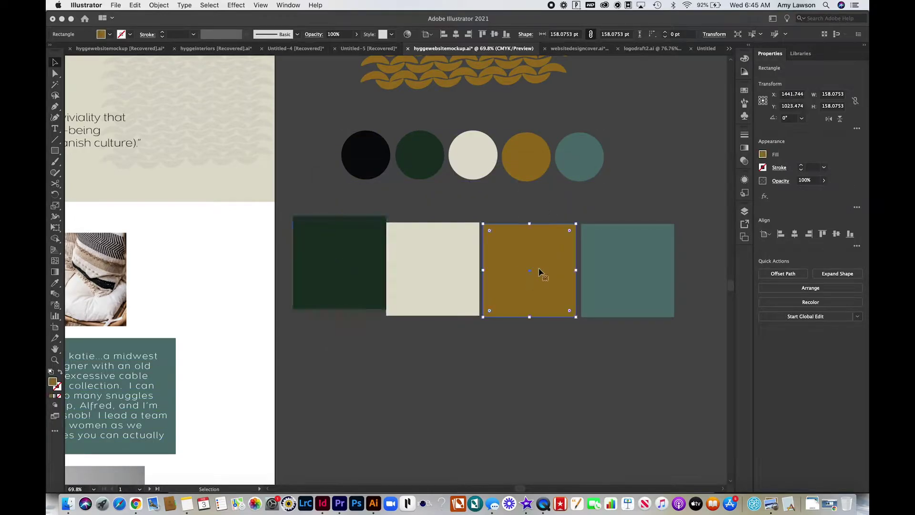
pyautogui.doubleClick(53, 383)
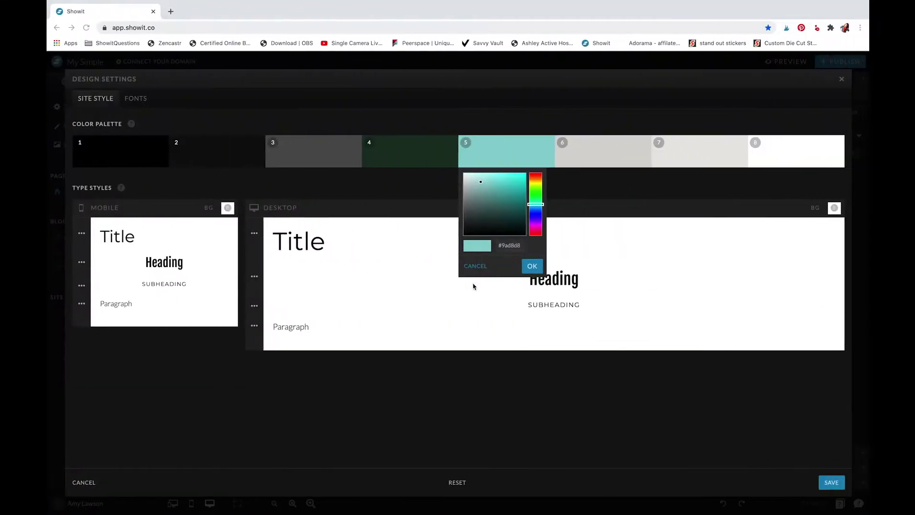
# Back in Showit, set palette colour 5 to #a7832e.
pyautogui.click(500, 157)
pyautogui.click(500, 157)
pyautogui.doubleClick(509, 245)
pyautogui.write('#a7832e')
pyautogui.click(532, 266)
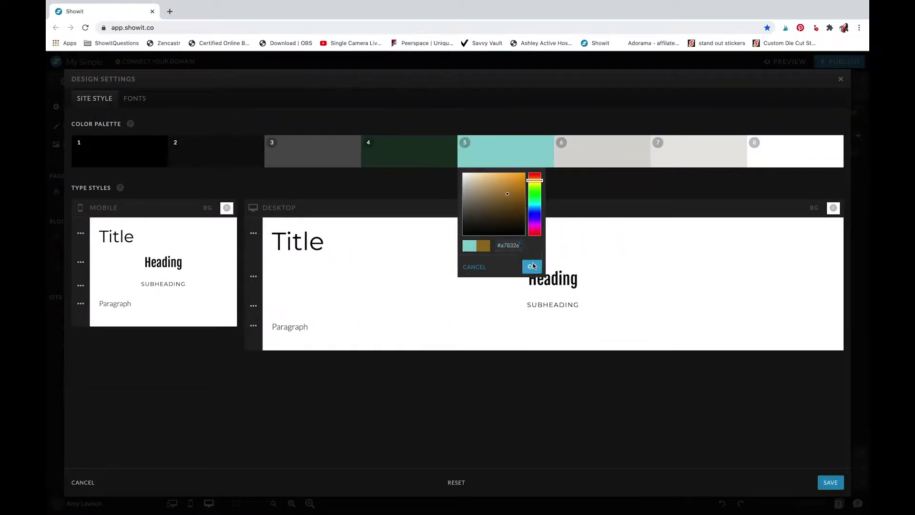
# Open palette colour 3 for editing and copy the hex code of the teal square in Illustrator.
pyautogui.click(336, 165)
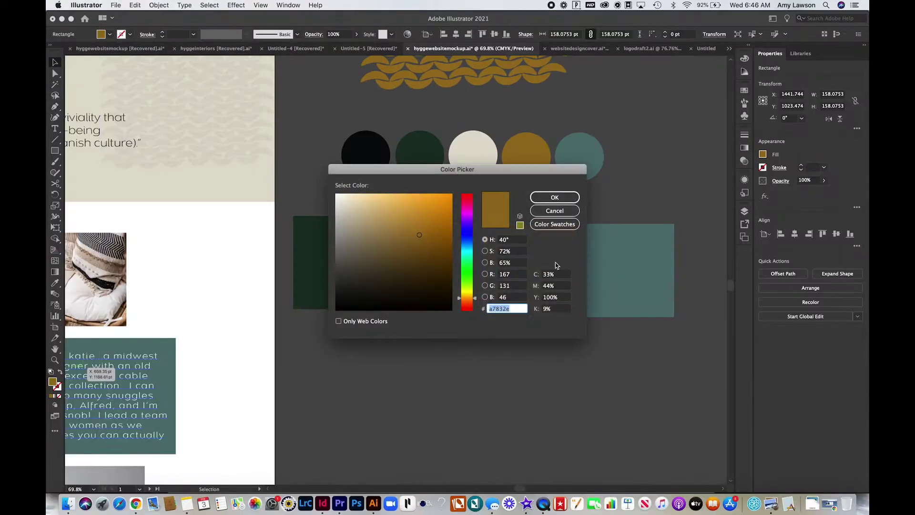
pyautogui.click(553, 196)
pyautogui.click(600, 236)
pyautogui.doubleClick(53, 383)
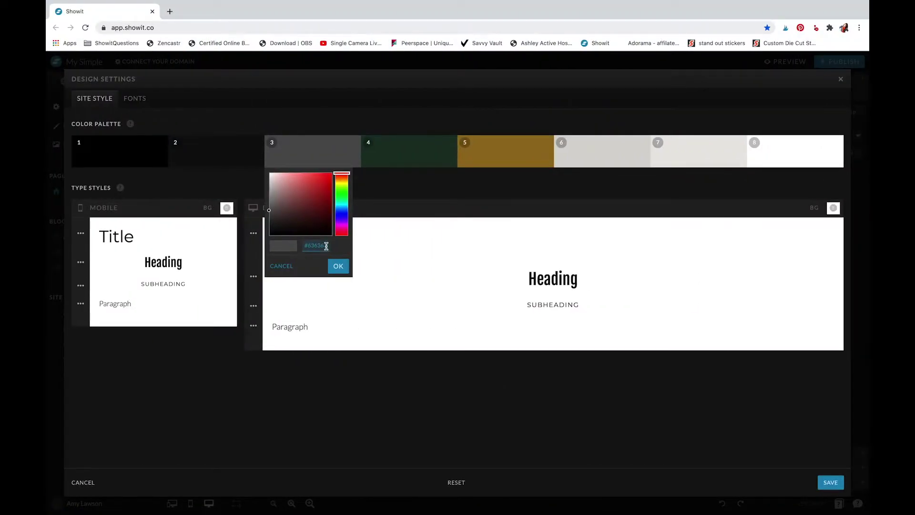
# Back in Showit, set palette colour 3 to #658586.
pyautogui.doubleClick(316, 245)
pyautogui.write('658586')
pyautogui.click(340, 266)
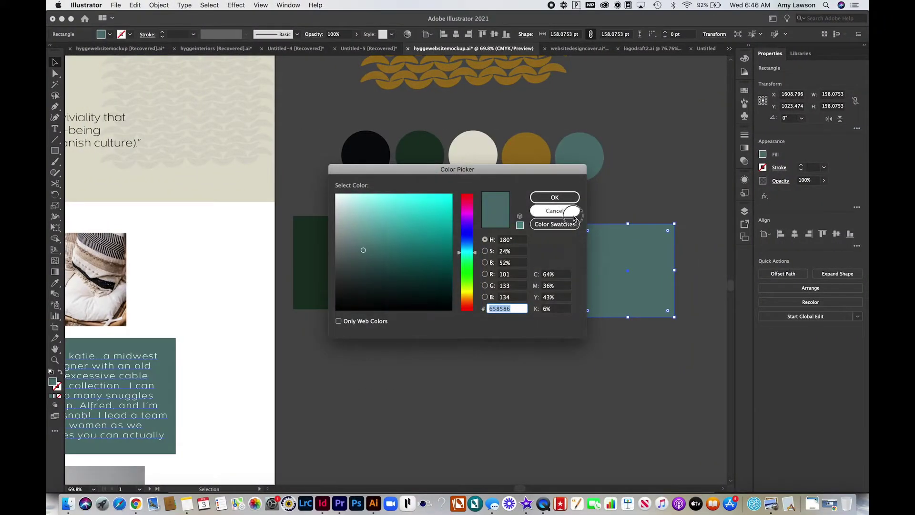
# Switch to Illustrator and copy the hex code of the cream square's fill.
pyautogui.click(548, 208)
pyautogui.click(464, 291)
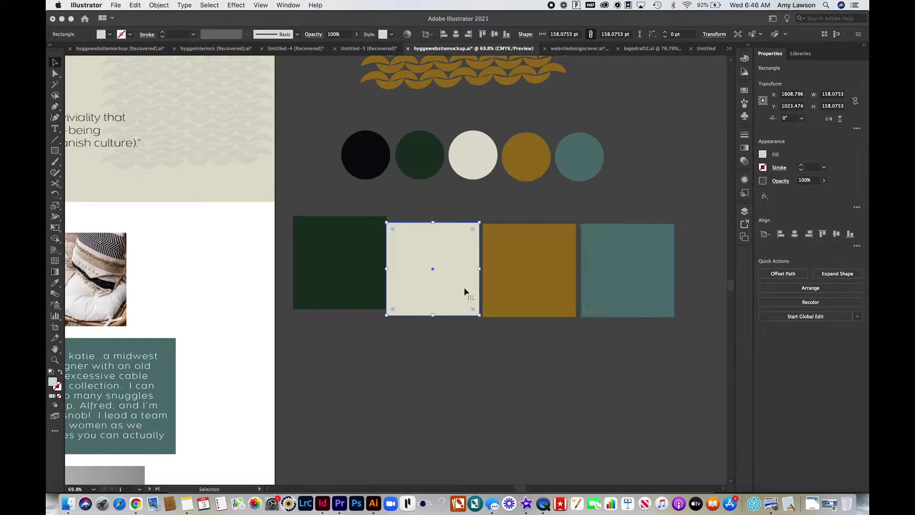
pyautogui.doubleClick(54, 381)
pyautogui.hotkey('ctrl', 'c')
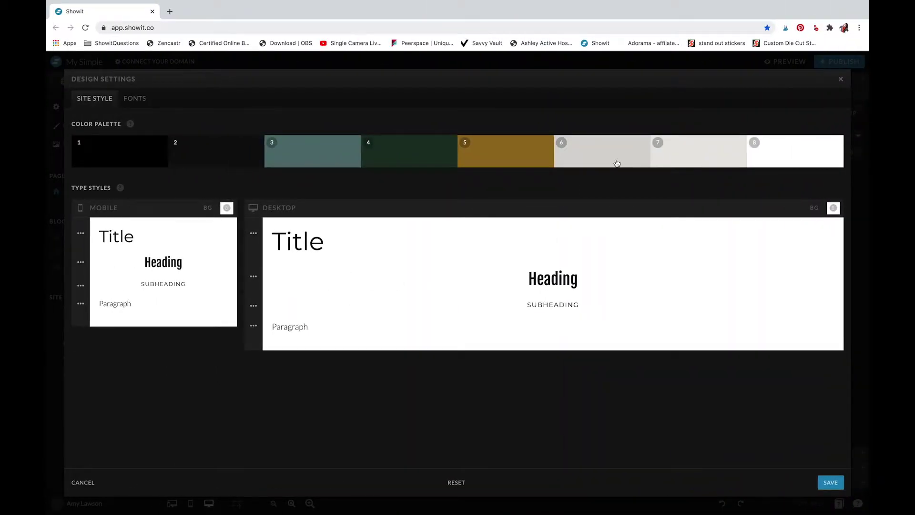
# Back in Showit, set palette colour 6 to the copied cream hex code.
pyautogui.click(617, 164)
pyautogui.moveTo(617, 247); pyautogui.dragTo(590, 249)
pyautogui.hotkey('ctrl', 'v')
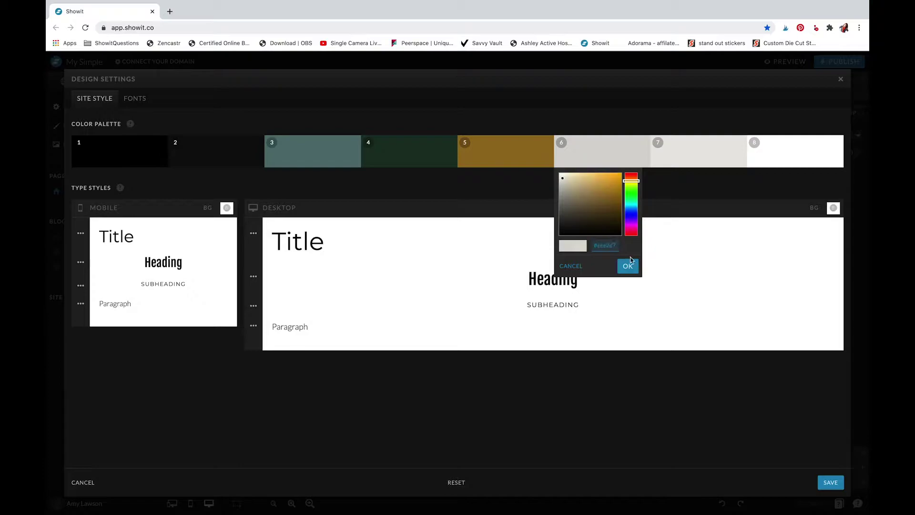
pyautogui.click(628, 266)
# Set palette colour 7 to a warm off-white with the colour picker and confirm it.
pyautogui.click(694, 165)
pyautogui.click(657, 177)
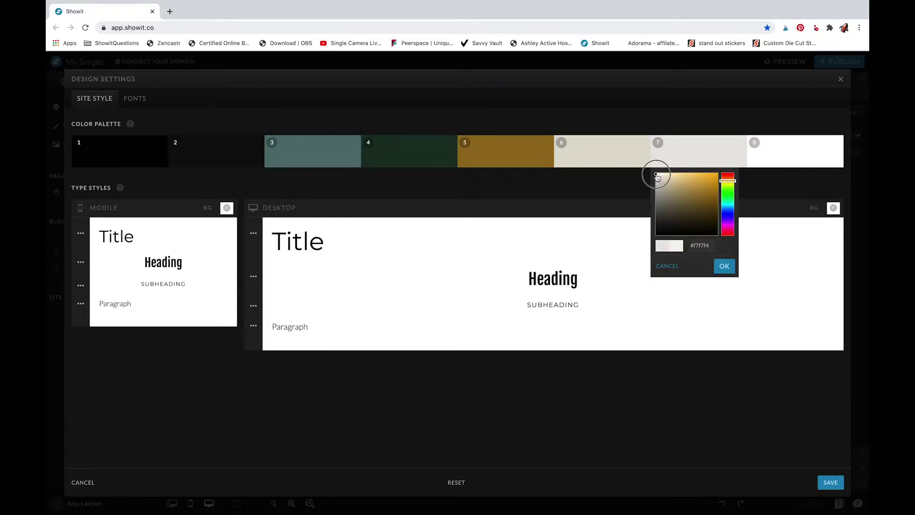
pyautogui.click(725, 266)
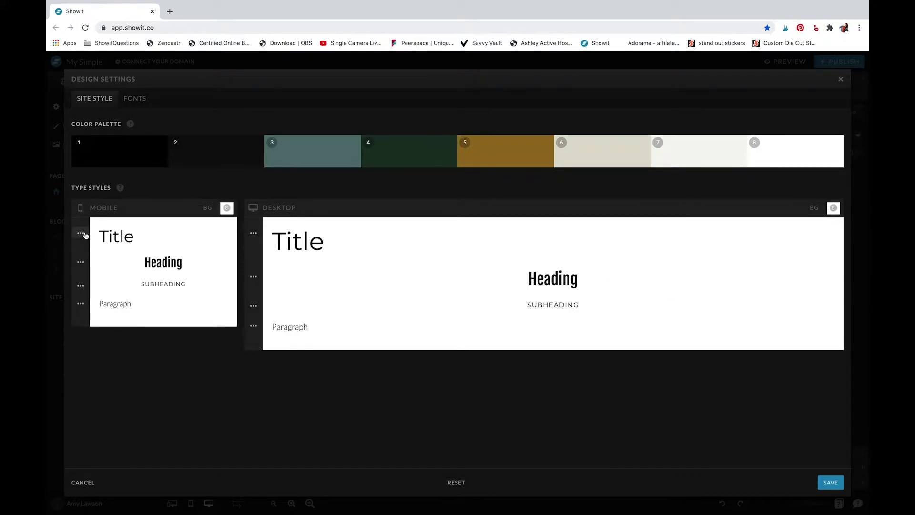
# Clear the font of the mobile Title style and start adding a new font to the site.
pyautogui.click(82, 233)
pyautogui.click(178, 270)
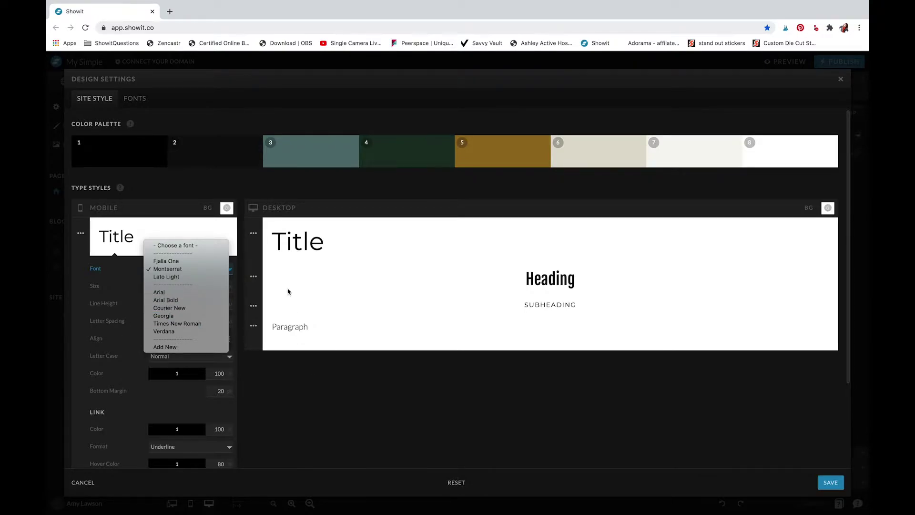
pyautogui.click(186, 246)
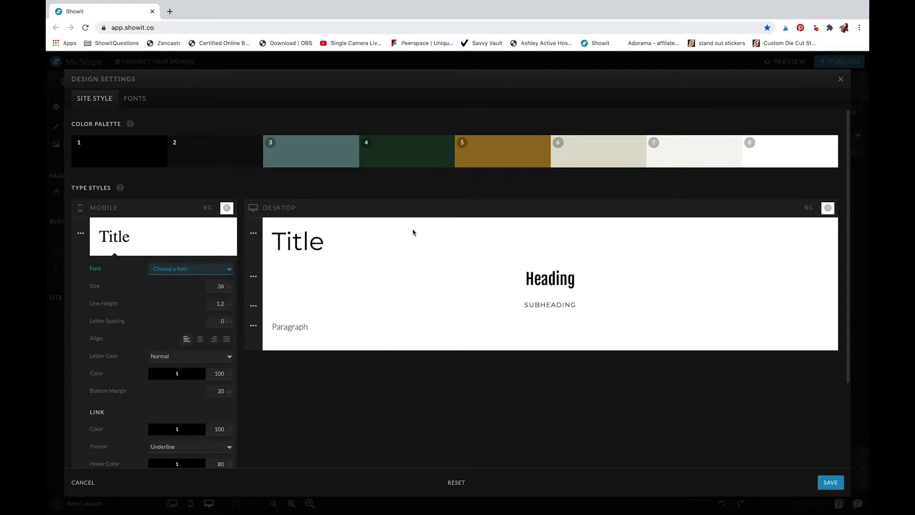
pyautogui.click(212, 269)
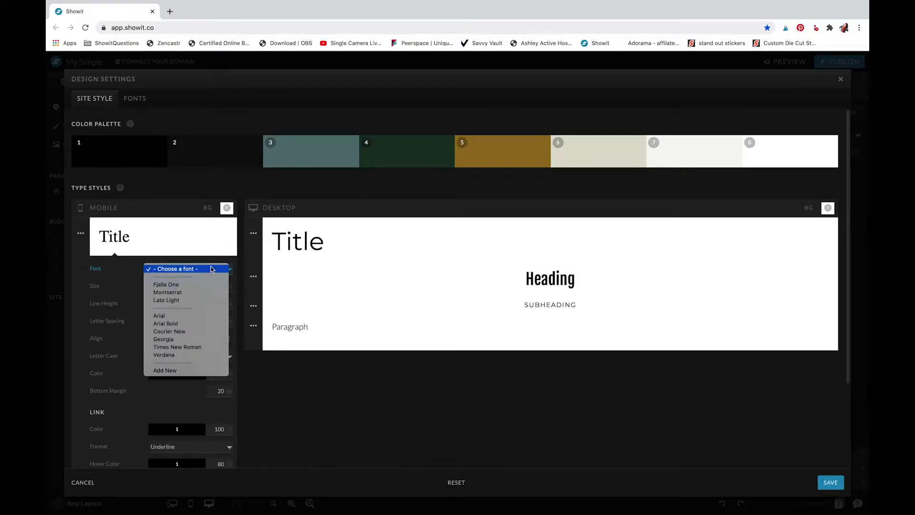
pyautogui.click(181, 370)
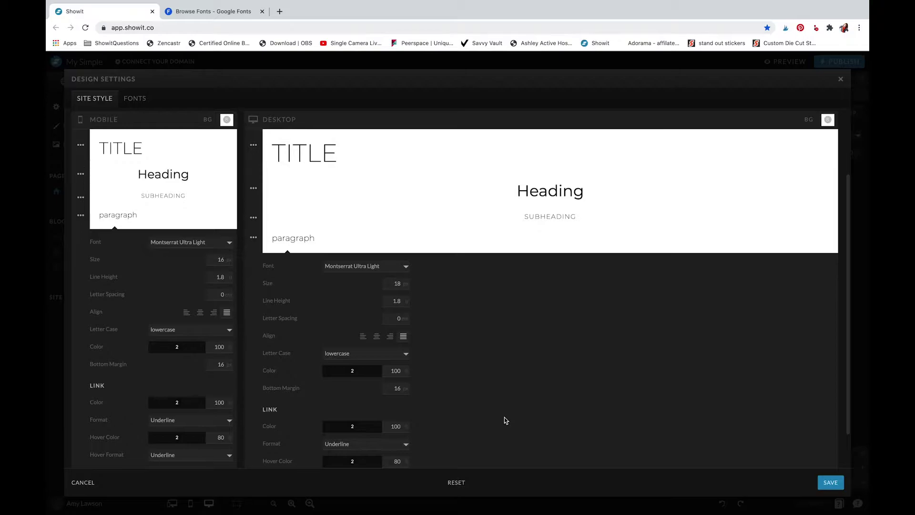
# Collapse the paragraph style options, save the design settings and review the home page down to the contact section.
pyautogui.scroll(1, 440, 312)
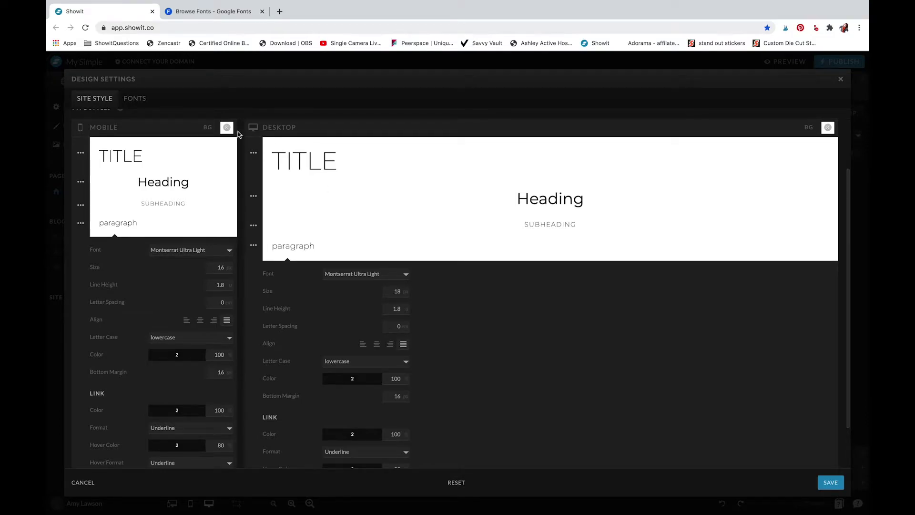
pyautogui.click(255, 246)
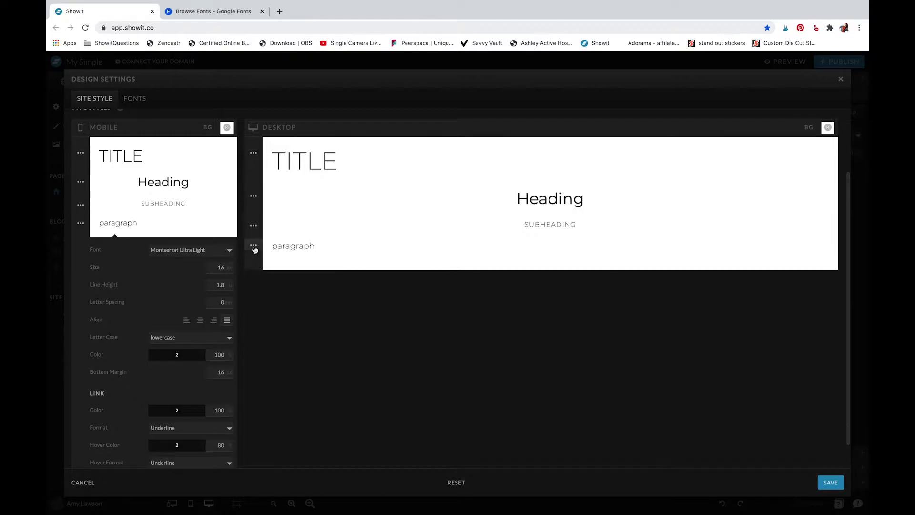
pyautogui.click(78, 224)
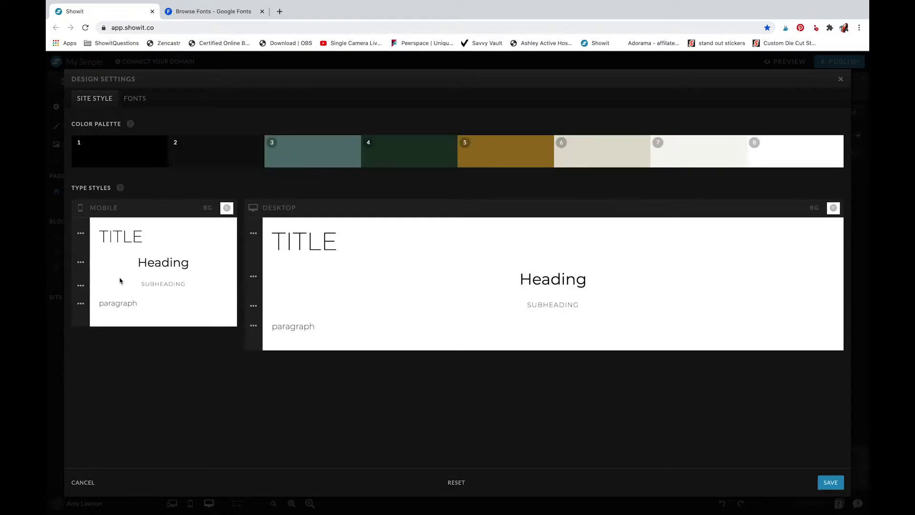
pyautogui.click(828, 483)
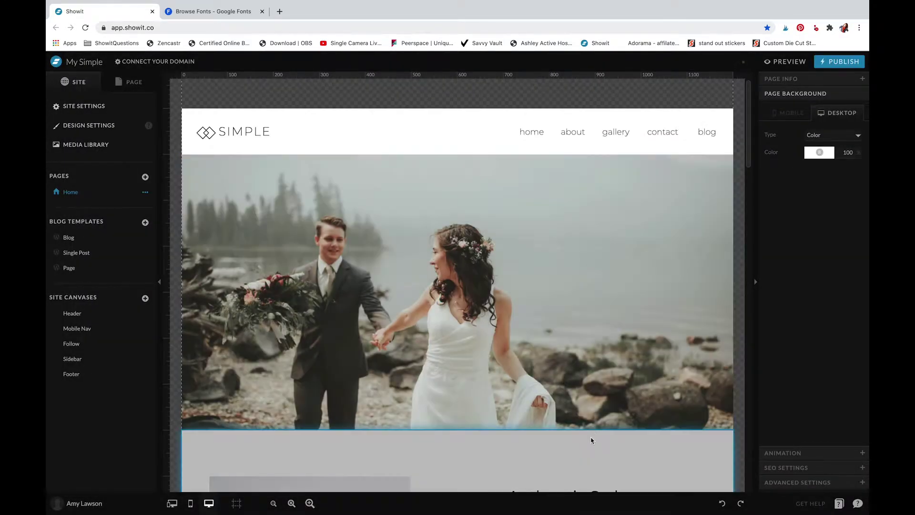
pyautogui.scroll(-5, 542, 401)
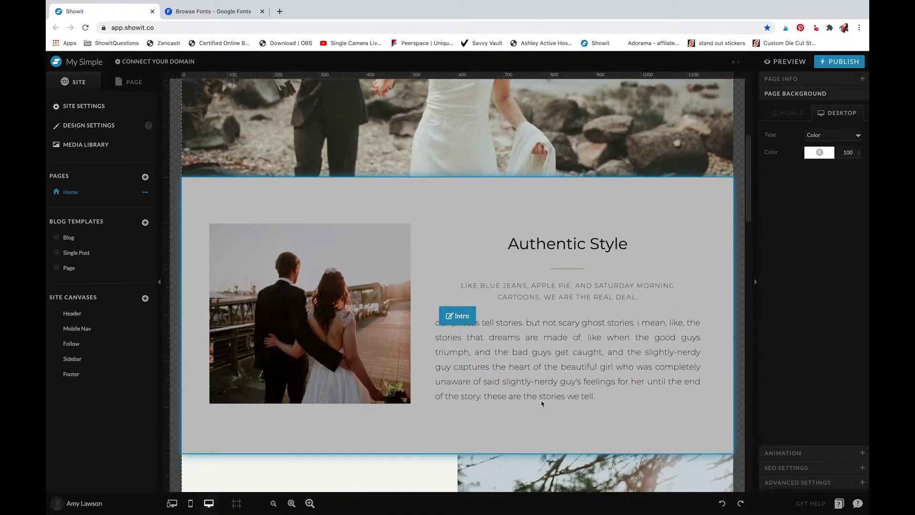
pyautogui.scroll(-9, 608, 396)
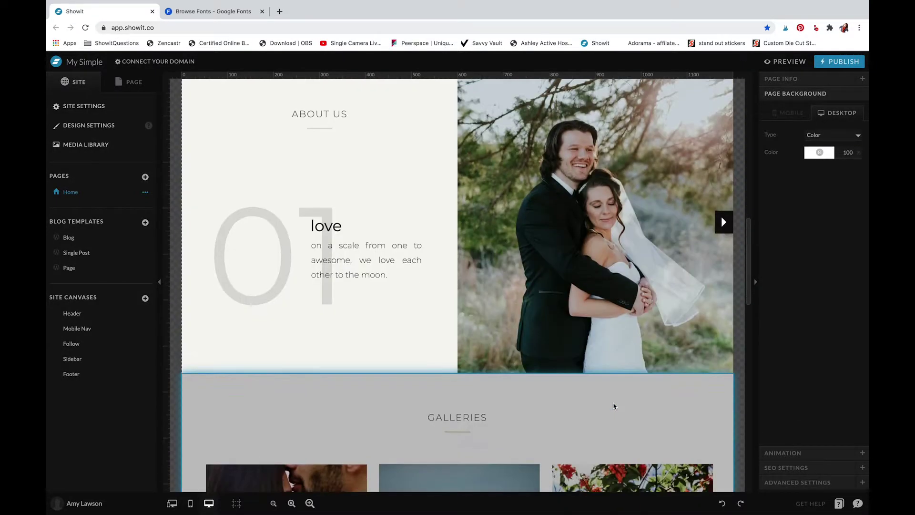
pyautogui.scroll(-10, 615, 406)
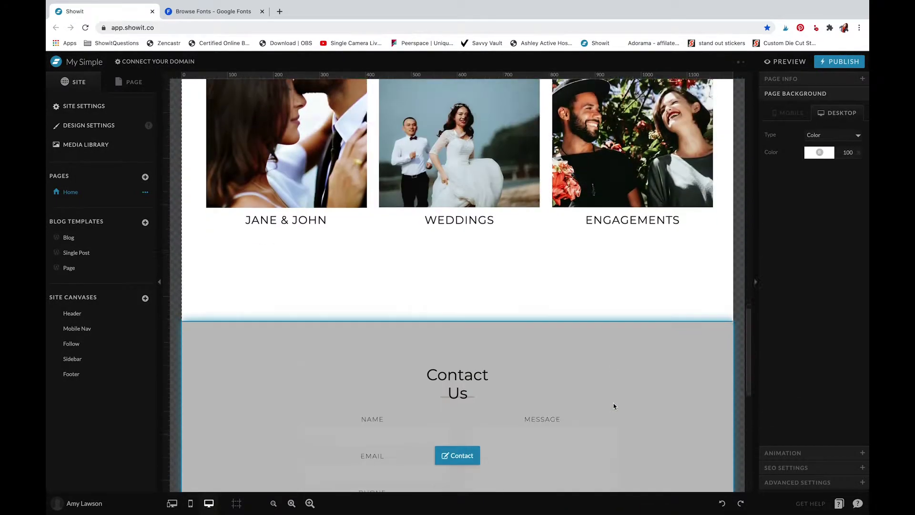
pyautogui.scroll(20, 615, 405)
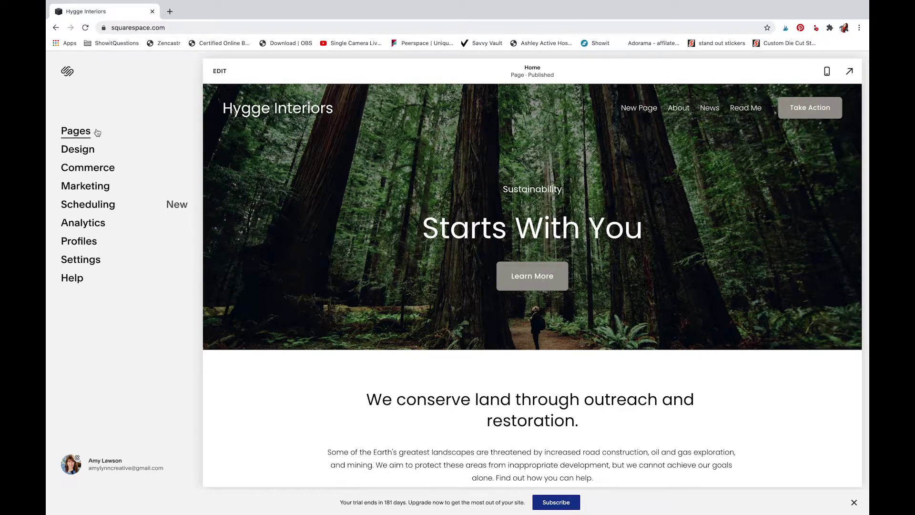
# On the Squarespace site, open the design's font settings and browse the sans-serif font packs without choosing one.
pyautogui.click(85, 159)
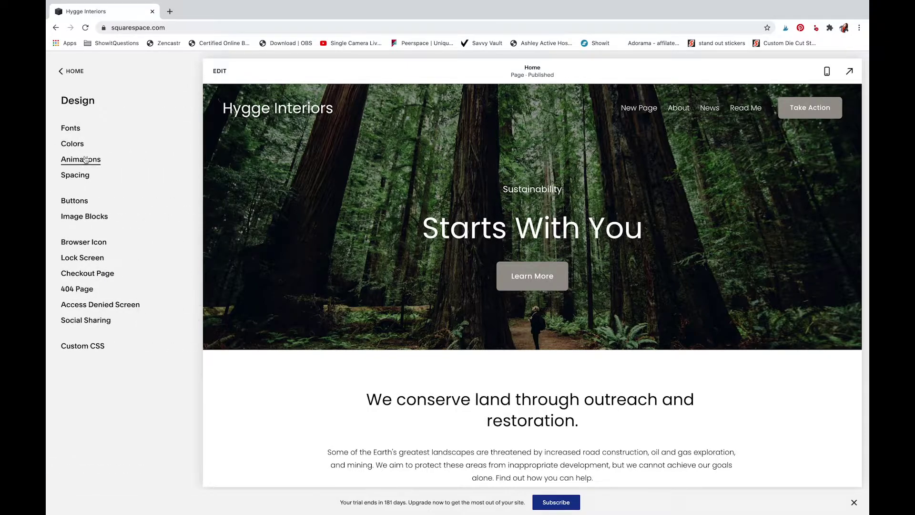
pyautogui.click(71, 129)
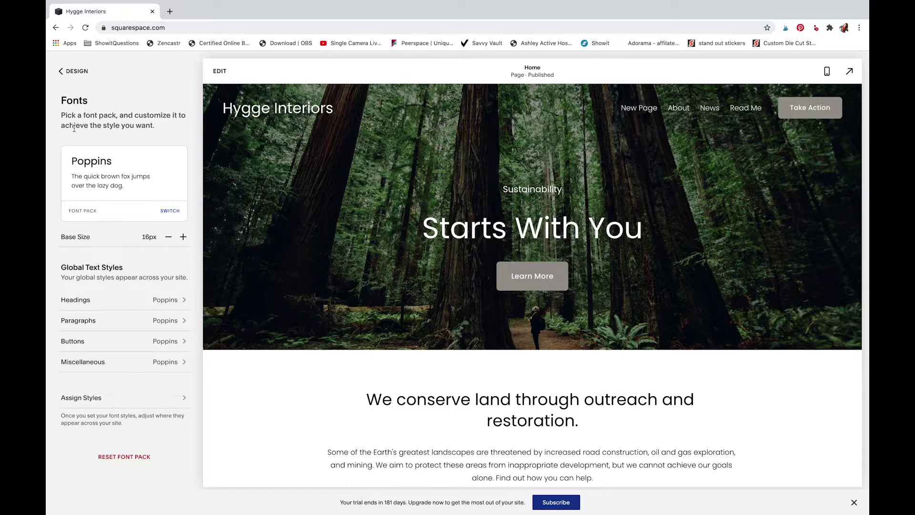
pyautogui.click(179, 212)
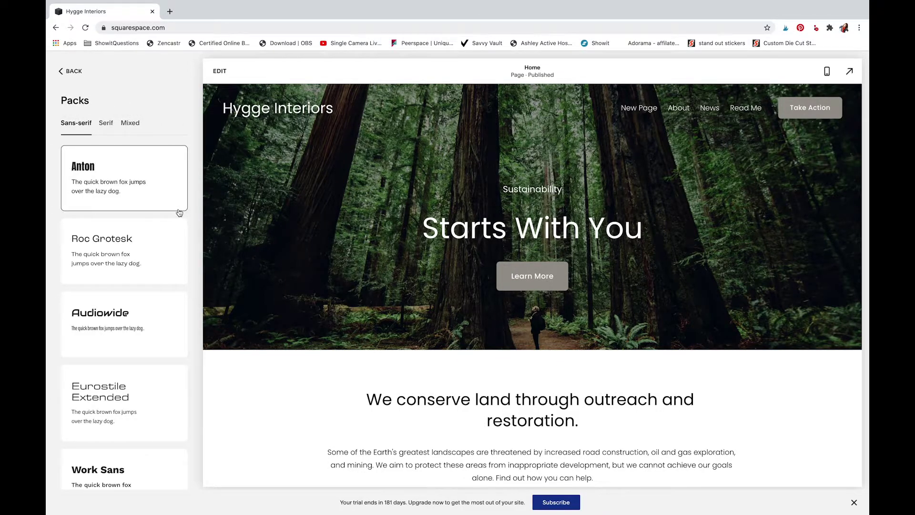
pyautogui.scroll(-10, 179, 212)
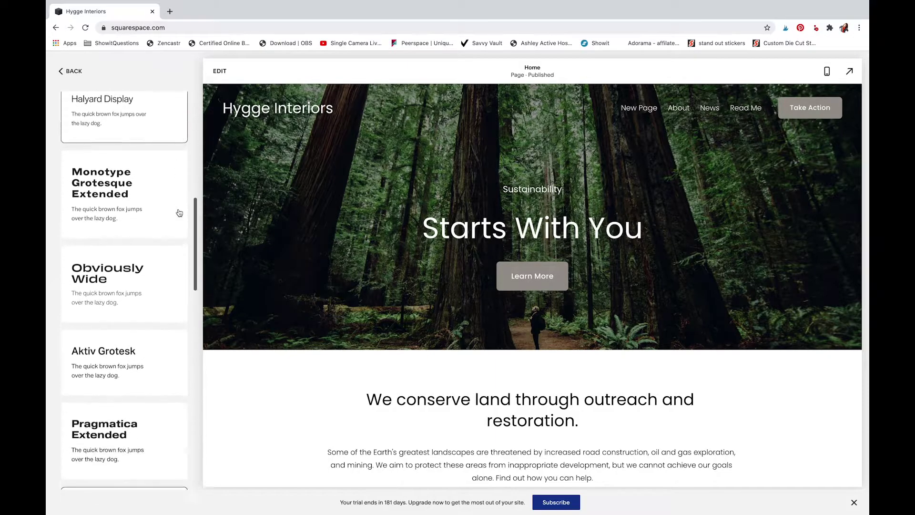
pyautogui.scroll(-10, 179, 212)
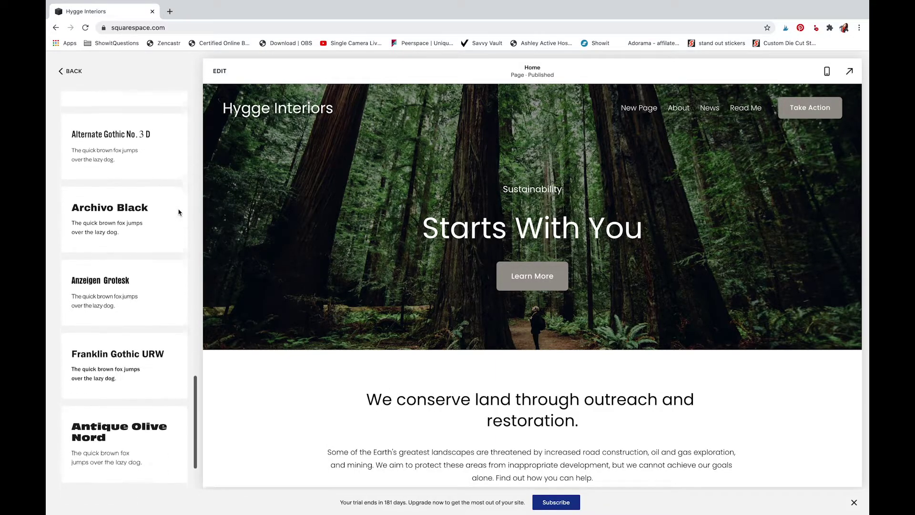
pyautogui.scroll(20, 179, 212)
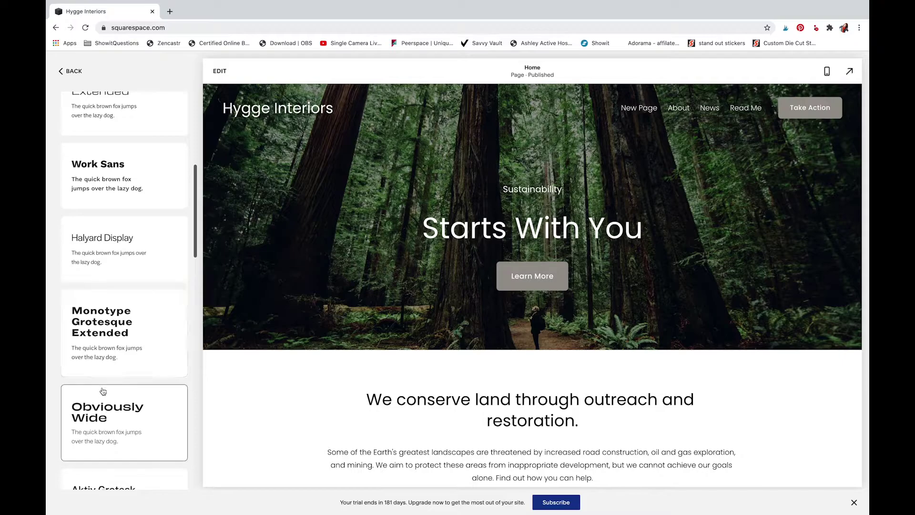
pyautogui.scroll(2, 147, 280)
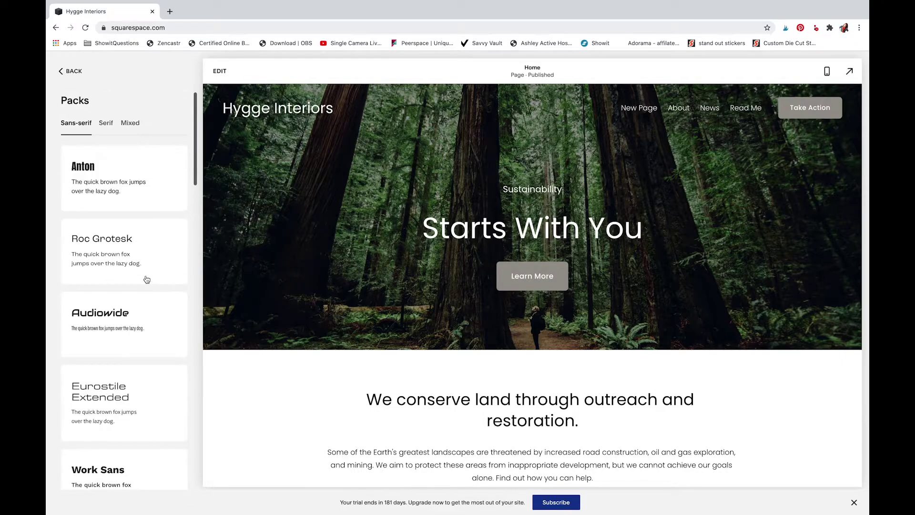
pyautogui.click(77, 71)
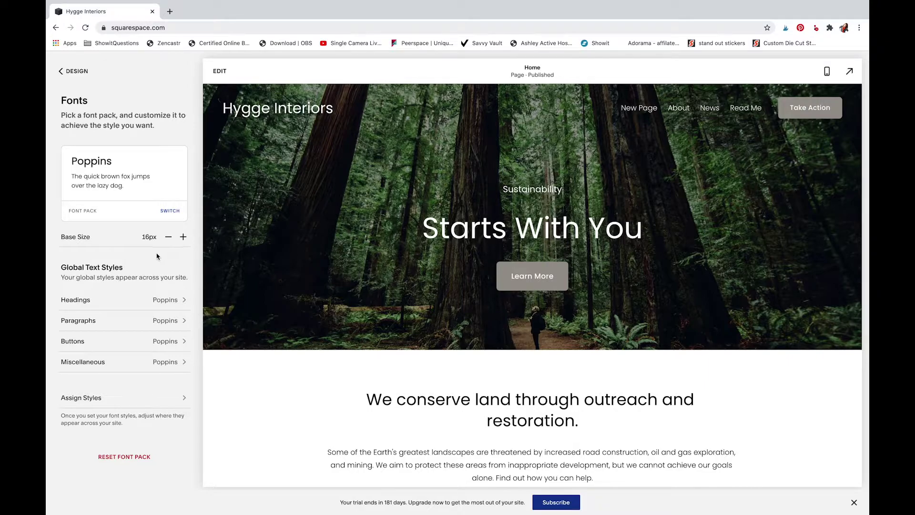
# Search all fonts for "mont", set the headings' font family to Montserrat and save.
pyautogui.click(180, 299)
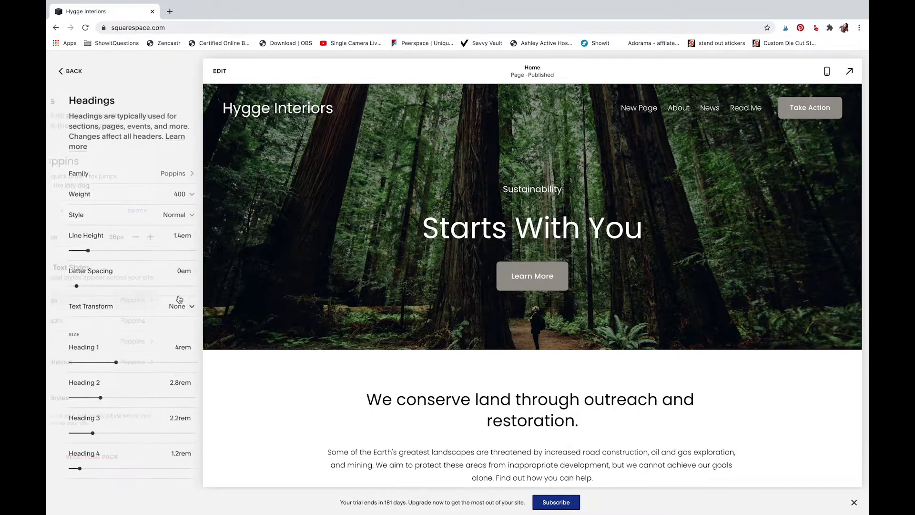
pyautogui.click(157, 173)
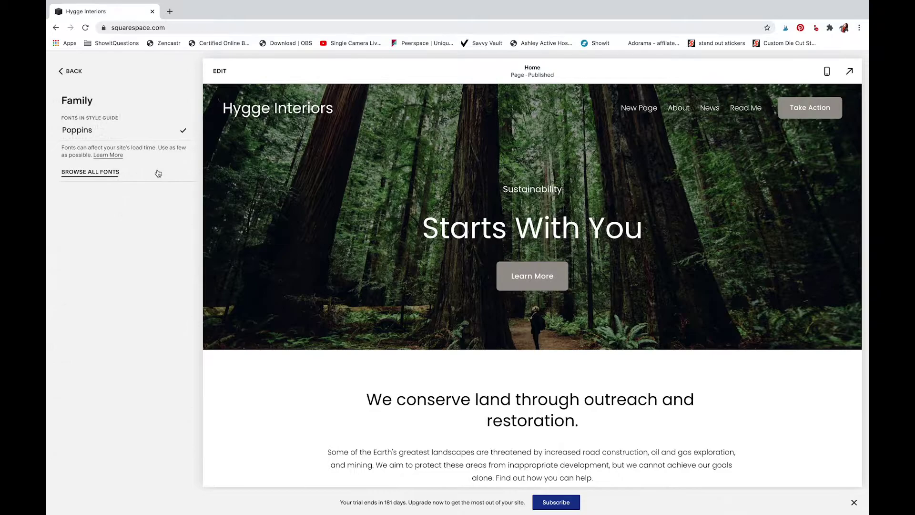
pyautogui.click(118, 176)
pyautogui.click(129, 116)
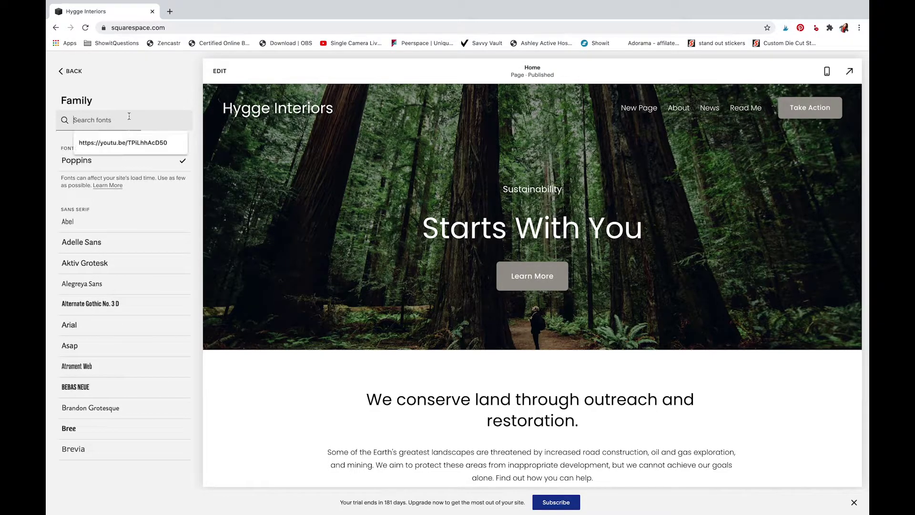
pyautogui.write('mon')
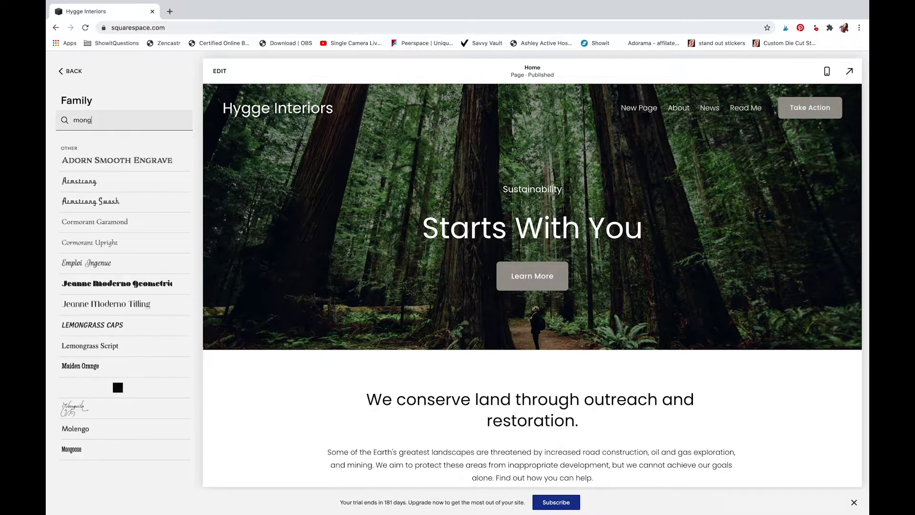
pyautogui.write('t')
pyautogui.click(91, 160)
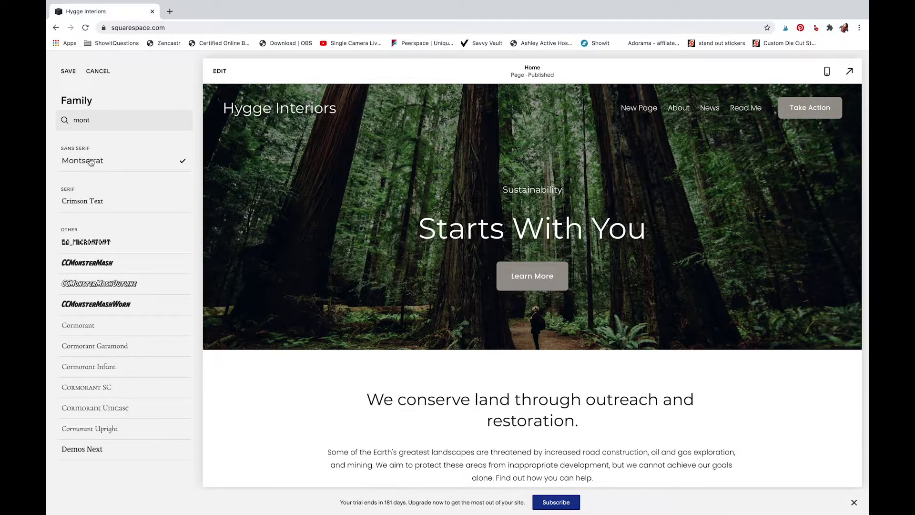
pyautogui.click(69, 77)
pyautogui.click(66, 72)
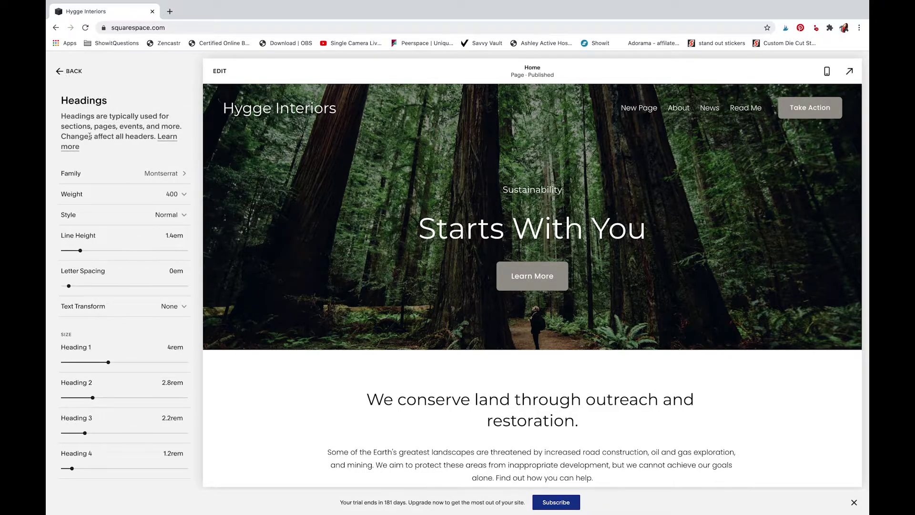
# Set the headings' font family to omnes-pro and its weight to 300, and save the change.
pyautogui.click(180, 215)
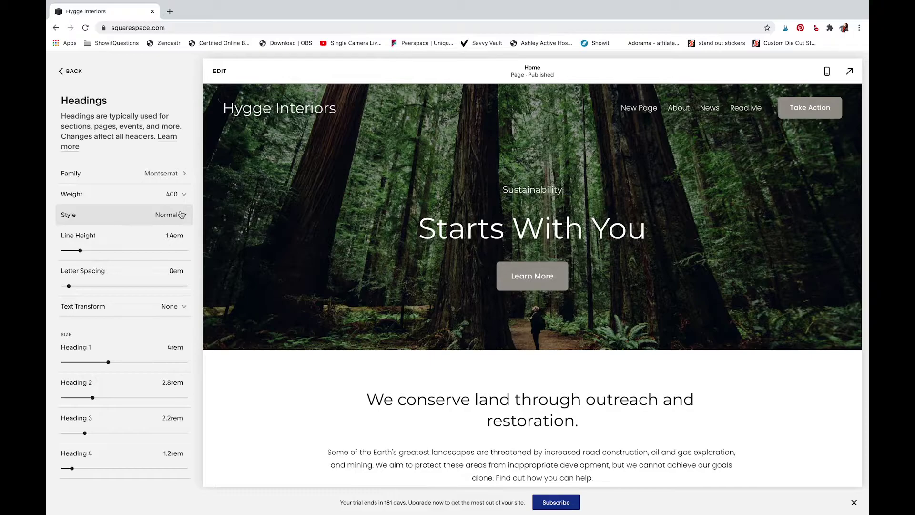
pyautogui.click(143, 173)
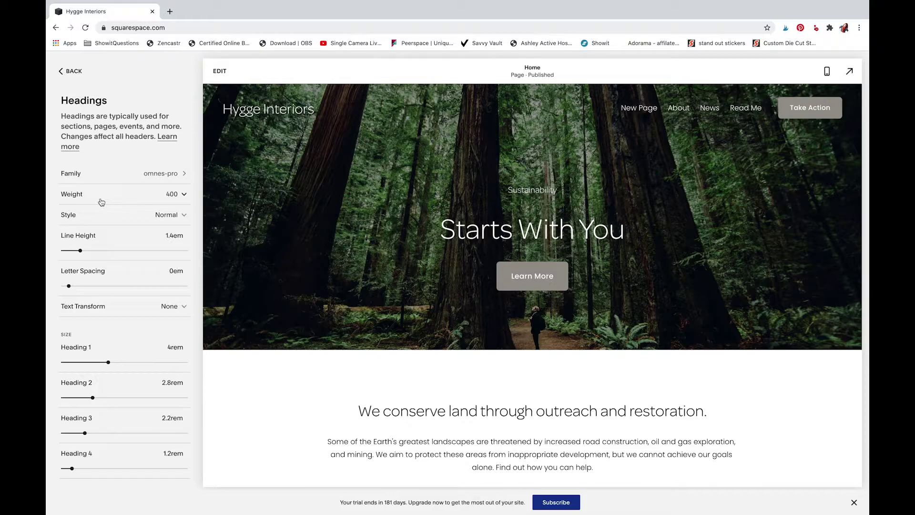
pyautogui.click(167, 213)
pyautogui.click(167, 214)
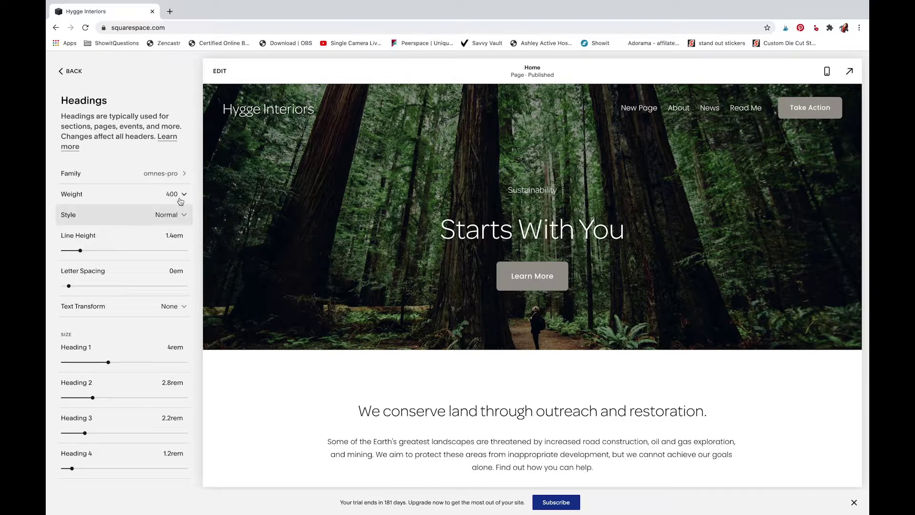
pyautogui.click(179, 195)
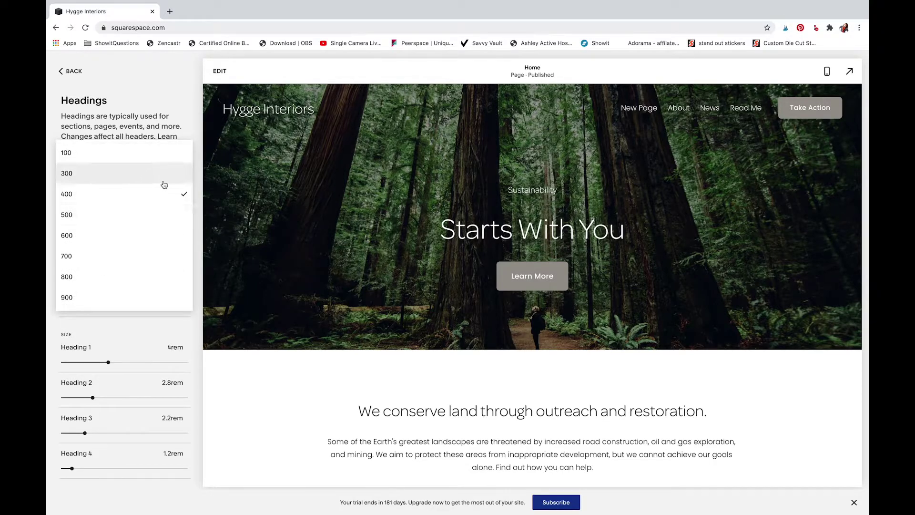
pyautogui.click(164, 175)
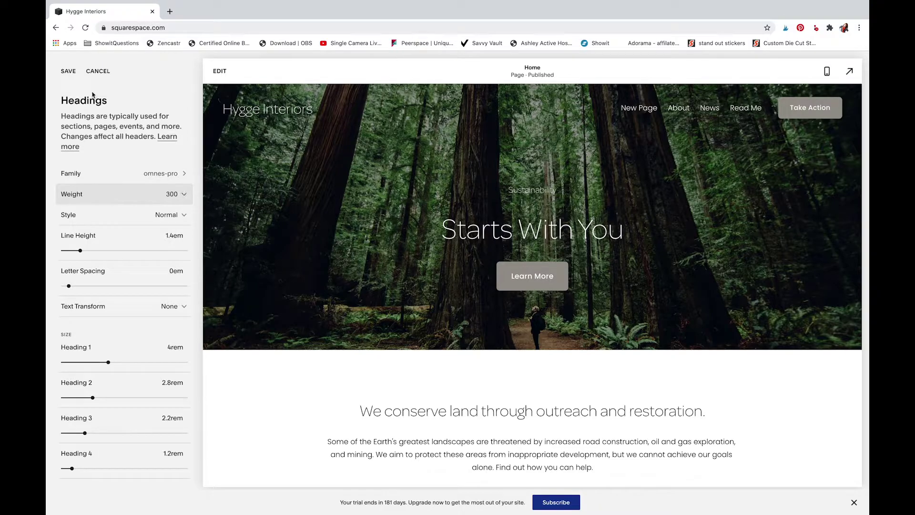
pyautogui.click(69, 72)
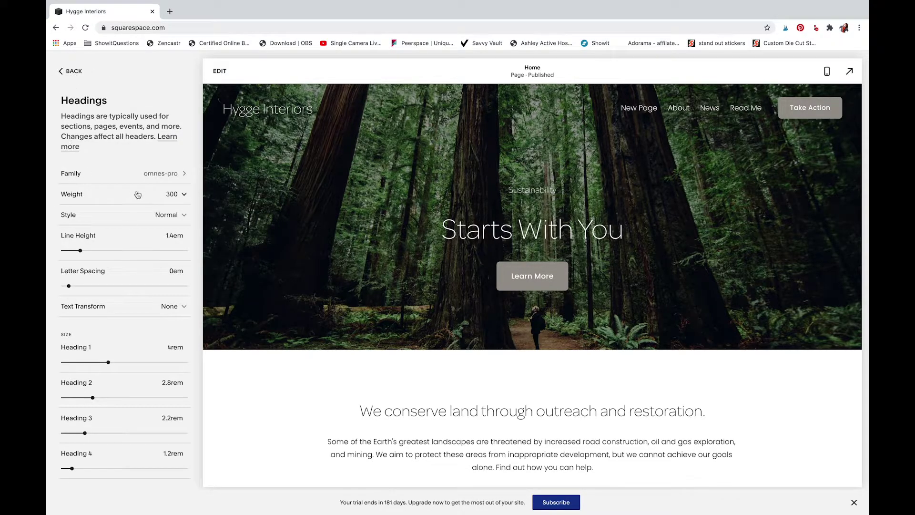
# Set the paragraphs' font family to Omnes Pro and save the change.
pyautogui.click(68, 72)
pyautogui.click(182, 324)
pyautogui.click(162, 162)
pyautogui.click(113, 132)
pyautogui.click(68, 71)
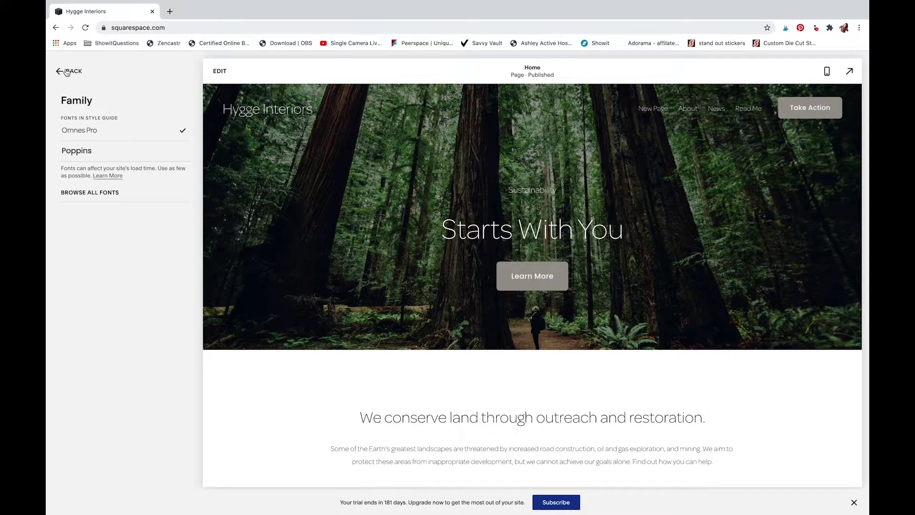
# Set the paragraphs' font weight to 100, the Paragraph 1 size to 2rem and the Paragraph 2 size to 1.7rem.
pyautogui.click(67, 72)
pyautogui.click(181, 185)
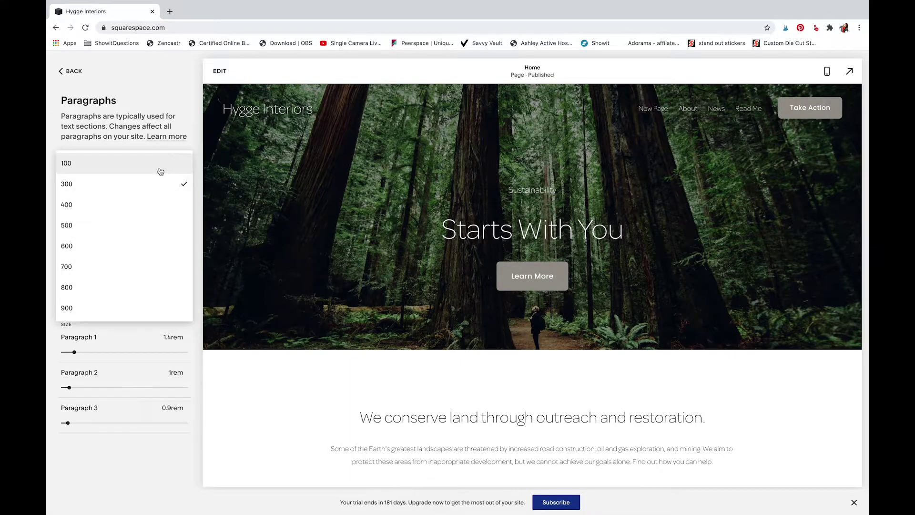
pyautogui.click(160, 171)
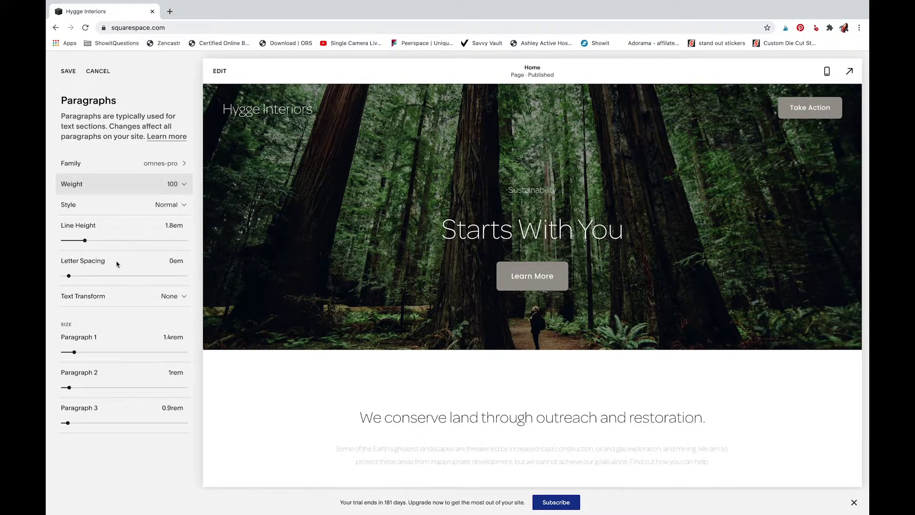
pyautogui.moveTo(75, 352); pyautogui.dragTo(82, 352)
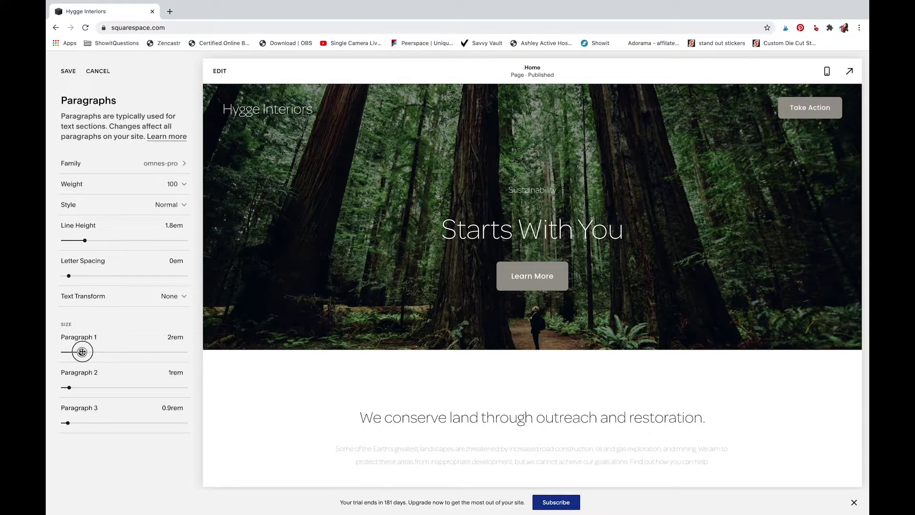
pyautogui.moveTo(69, 387); pyautogui.dragTo(78, 387)
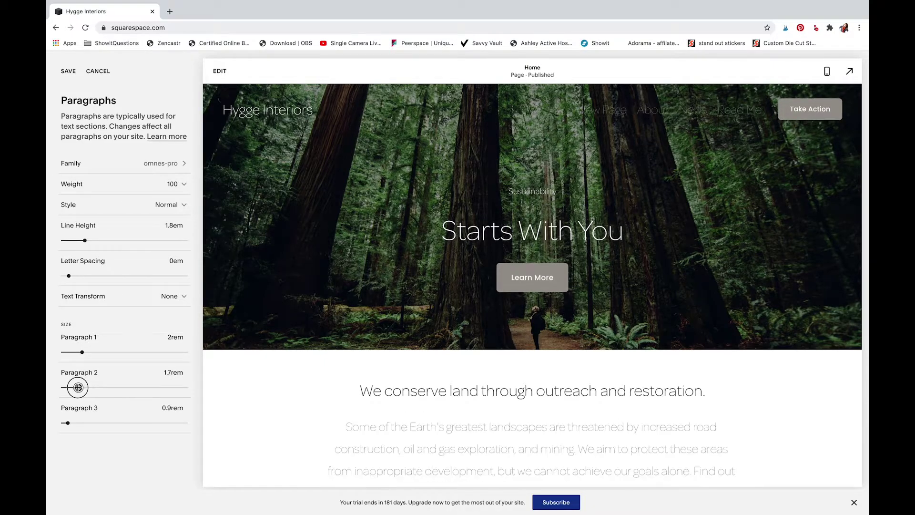
# Set the paragraphs' font weight to 300, save the paragraph settings and return to the font overview.
pyautogui.click(181, 185)
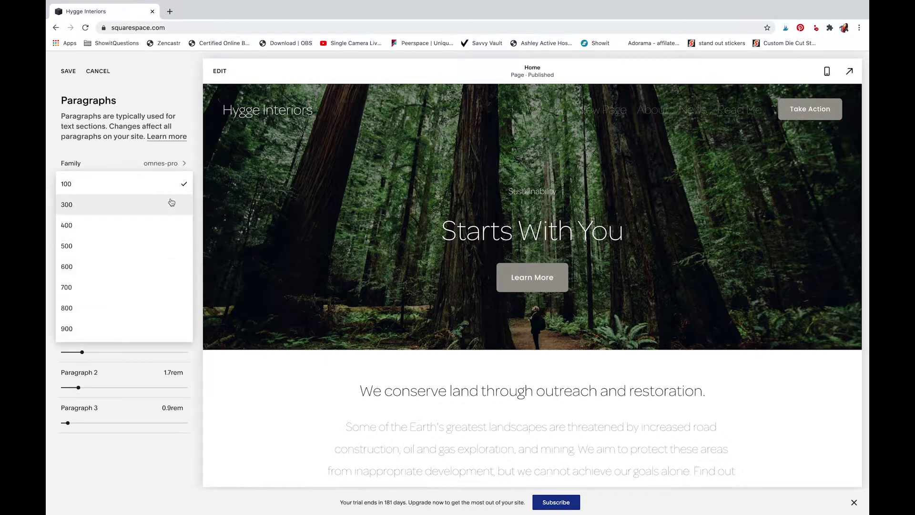
pyautogui.click(146, 209)
pyautogui.click(68, 71)
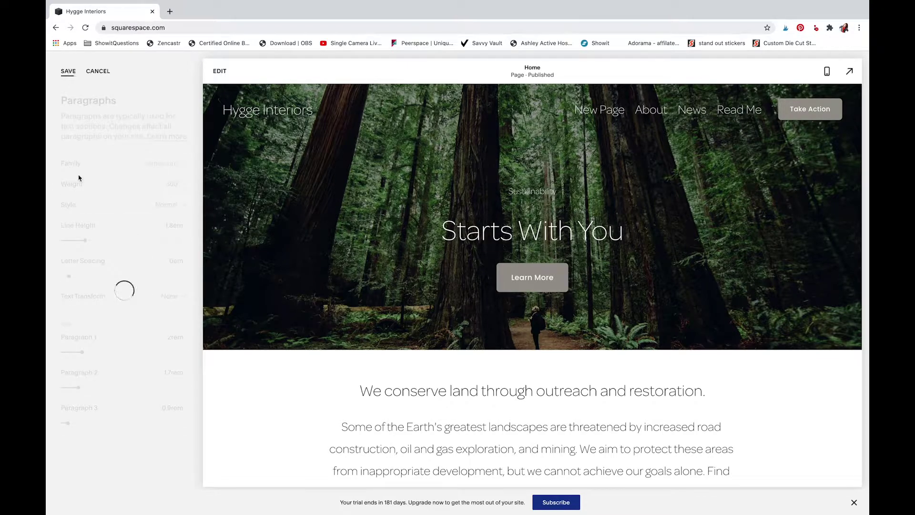
pyautogui.click(68, 71)
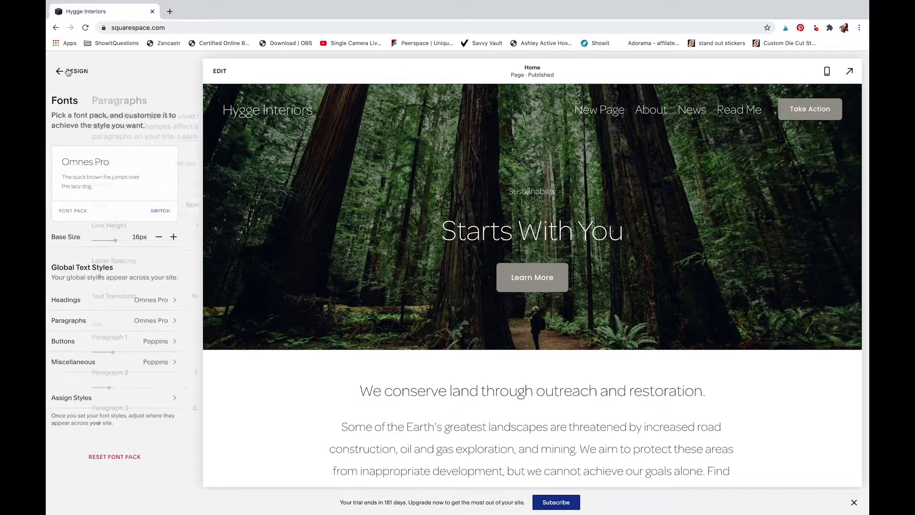
# Set the buttons' font family to Omnes Pro, save the change and return to the font overview.
pyautogui.click(161, 338)
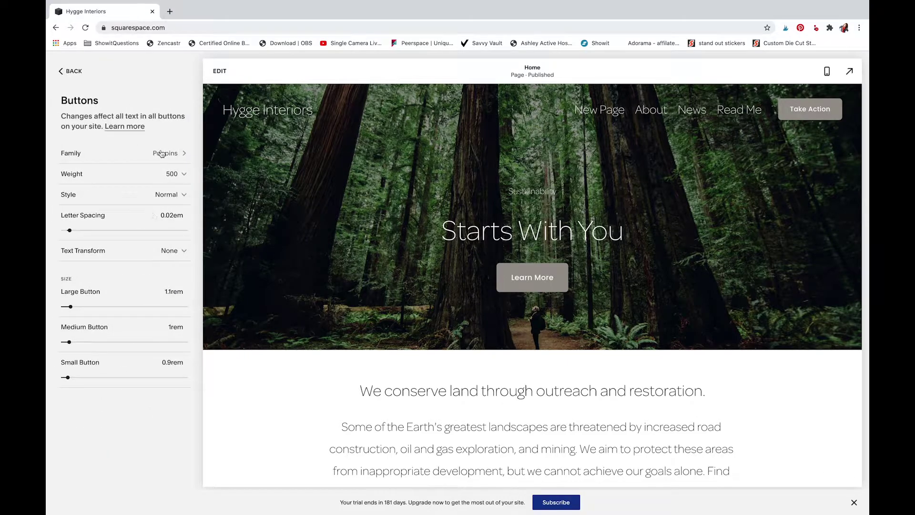
pyautogui.click(161, 154)
pyautogui.click(97, 130)
pyautogui.click(69, 72)
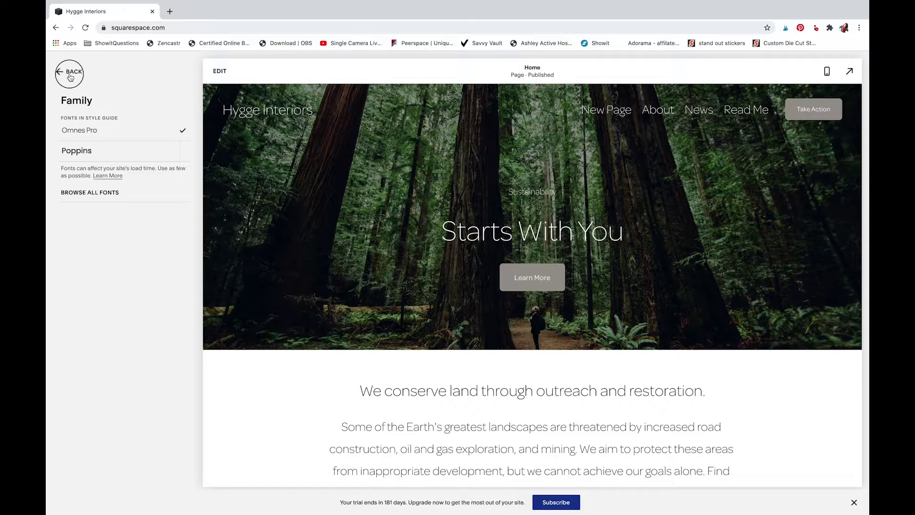
pyautogui.click(68, 71)
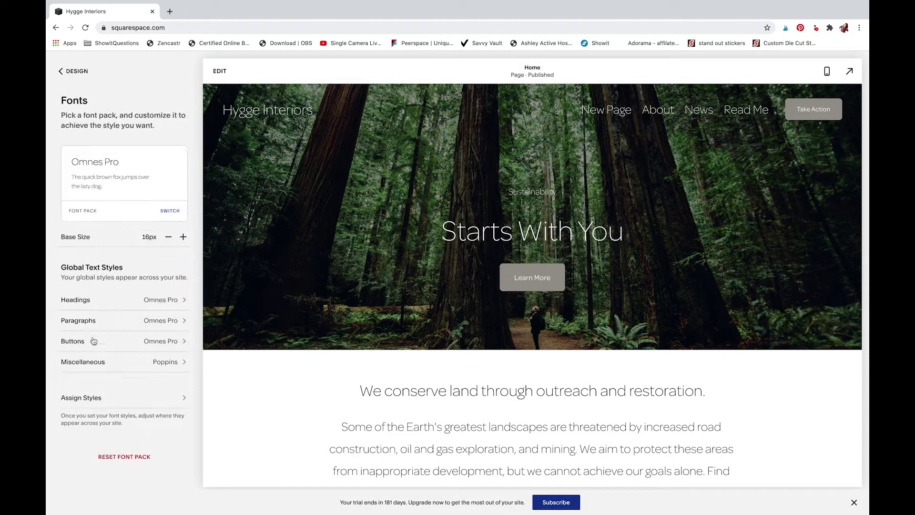
# Set the miscellaneous text's font family to Omnes Pro, save the change and return to the design settings.
pyautogui.click(151, 362)
pyautogui.click(152, 174)
pyautogui.click(111, 136)
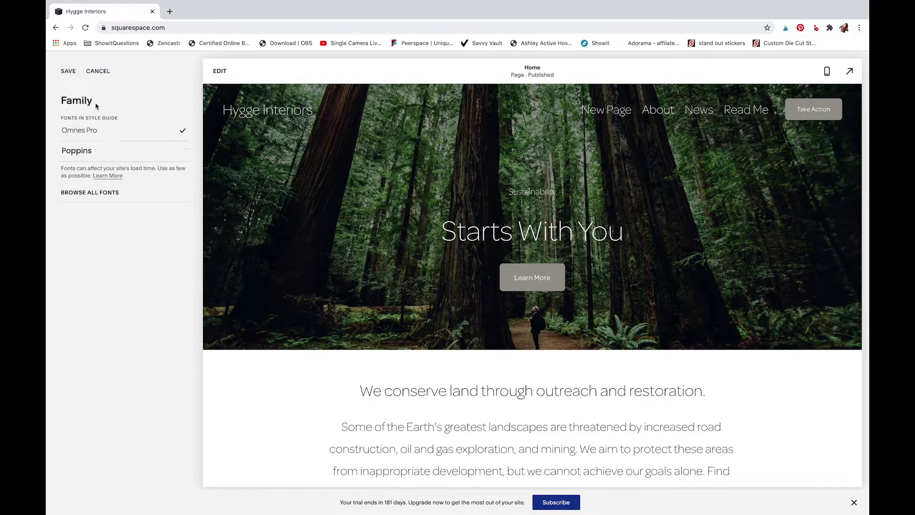
pyautogui.click(70, 72)
pyautogui.click(73, 72)
pyautogui.click(73, 72)
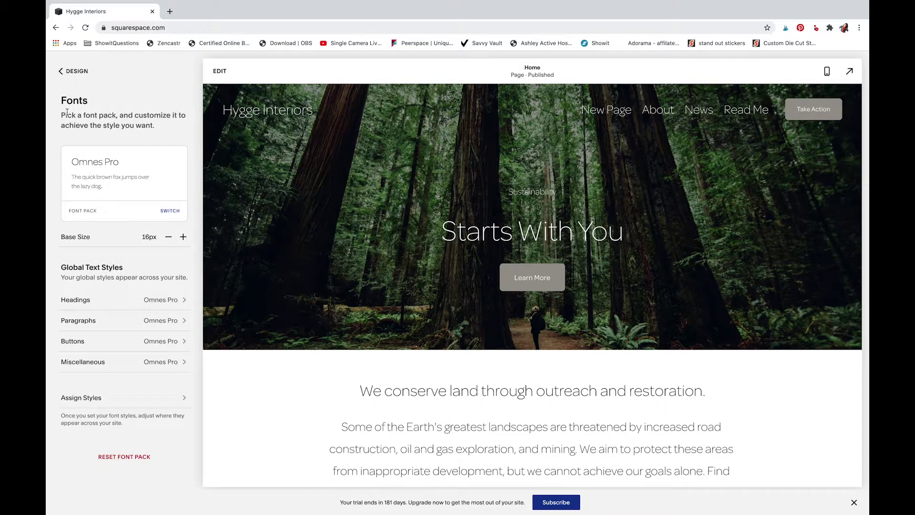
pyautogui.click(72, 72)
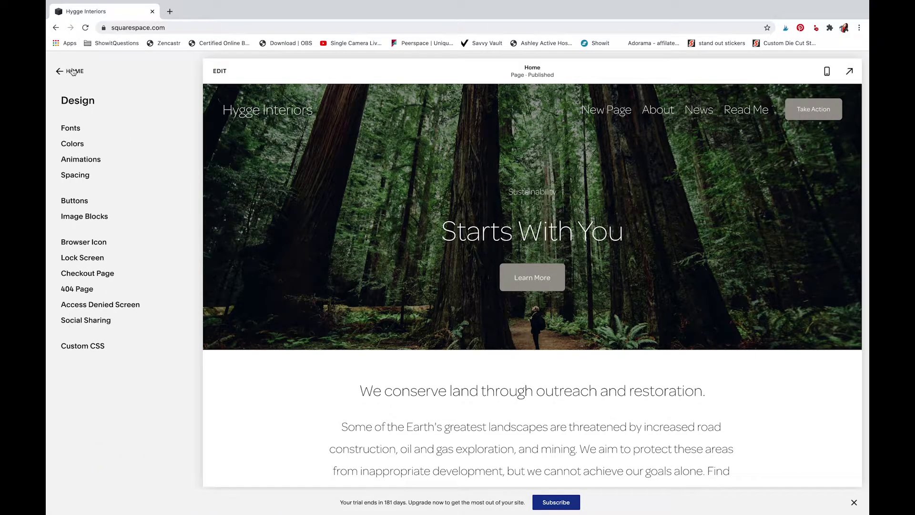
# Review the fonts across the home page preview, from the hero section down to the footer.
pyautogui.scroll(-8, 261, 199)
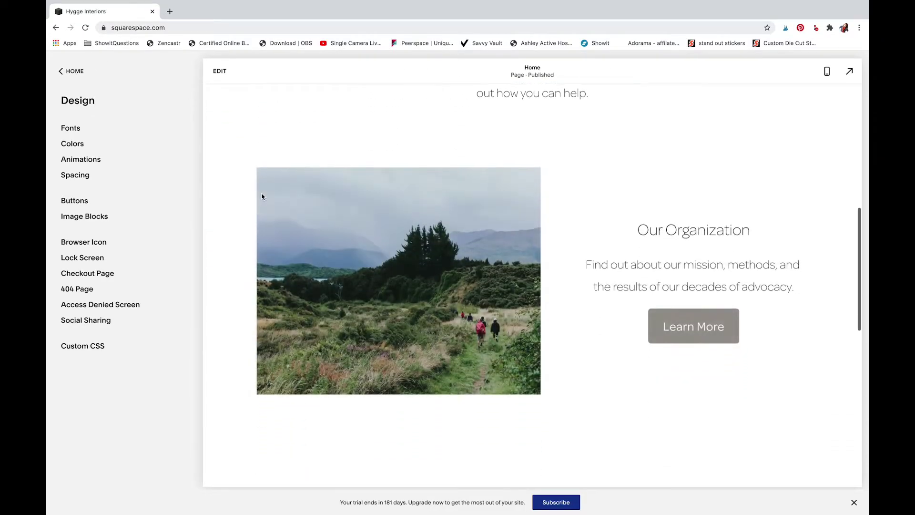
pyautogui.scroll(-10, 261, 197)
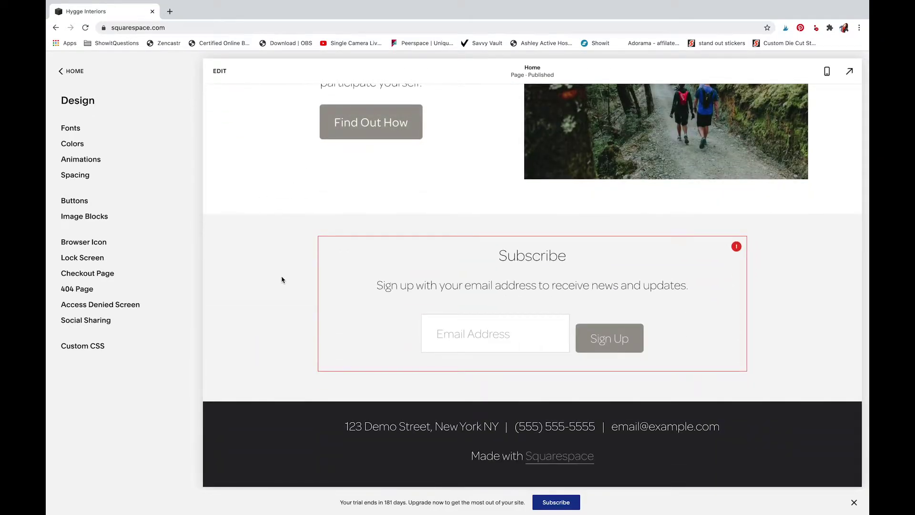
pyautogui.scroll(18, 251, 414)
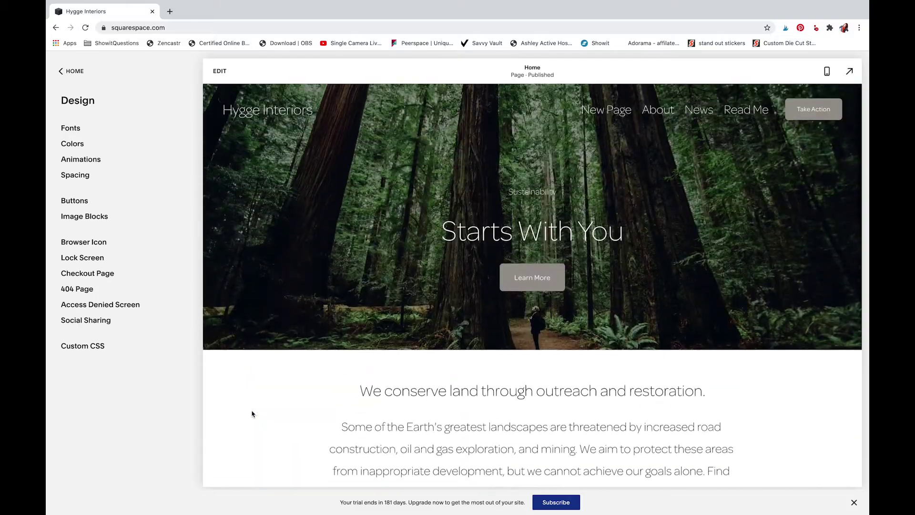
pyautogui.moveTo(203, 505)
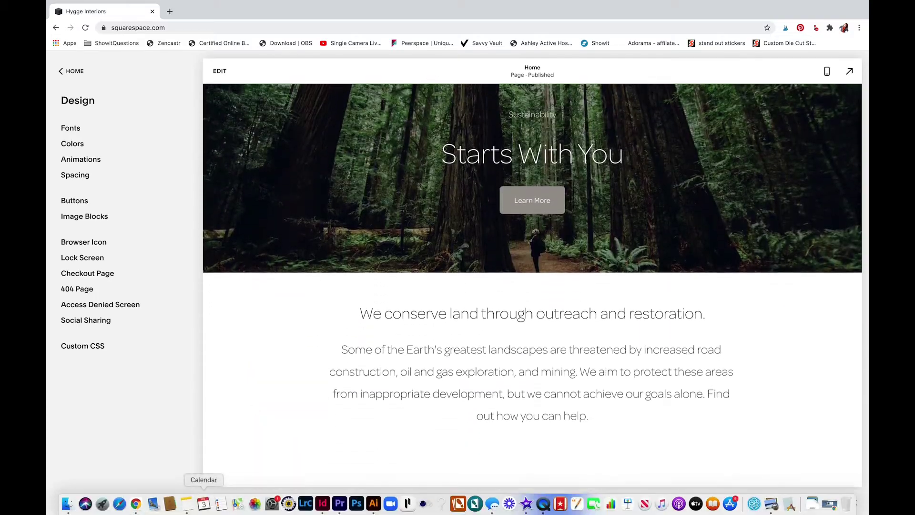
pyautogui.scroll(-15, 373, 442)
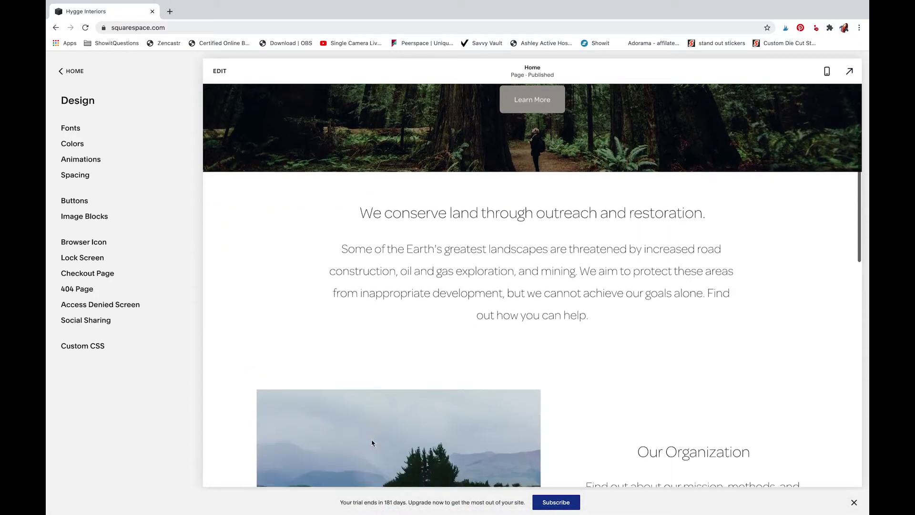
pyautogui.scroll(15, 372, 439)
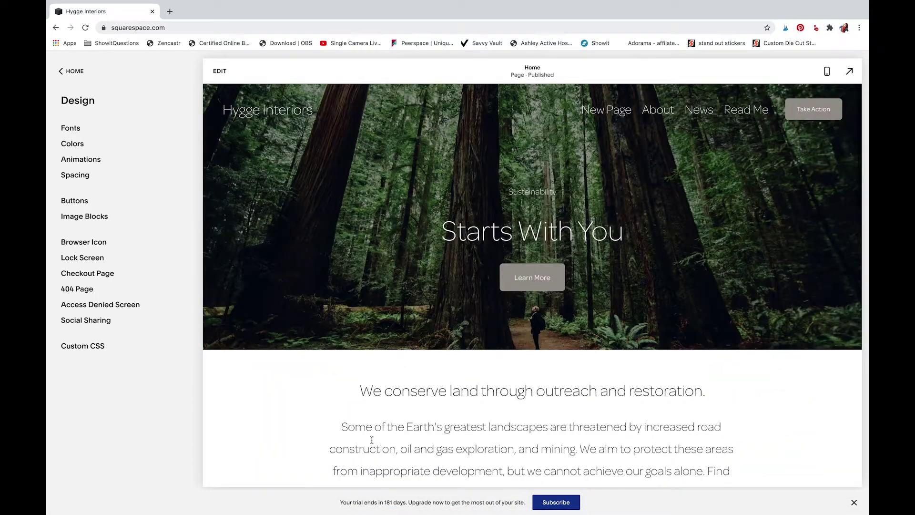
# Switch to the Showit site and examine the Hygge Interiors folder in the media library.
pyautogui.hotkey('ctrl', 'Left')
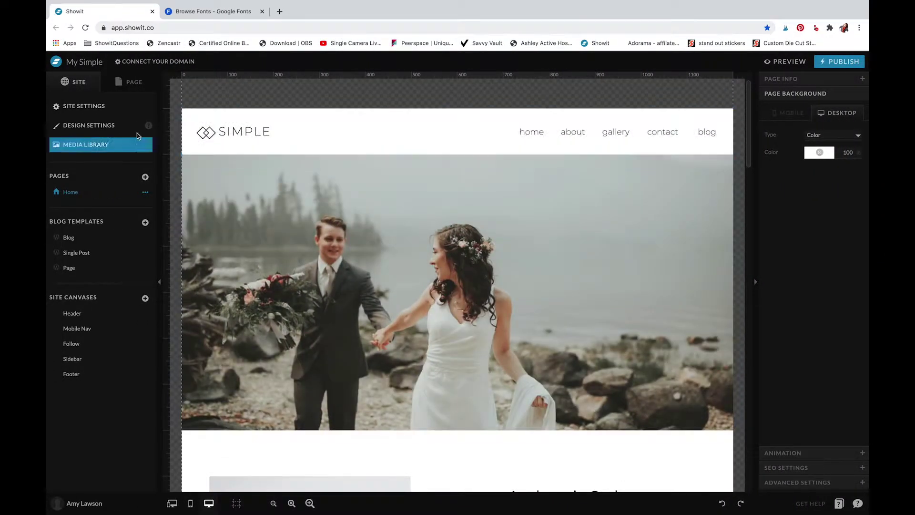
pyautogui.click(107, 145)
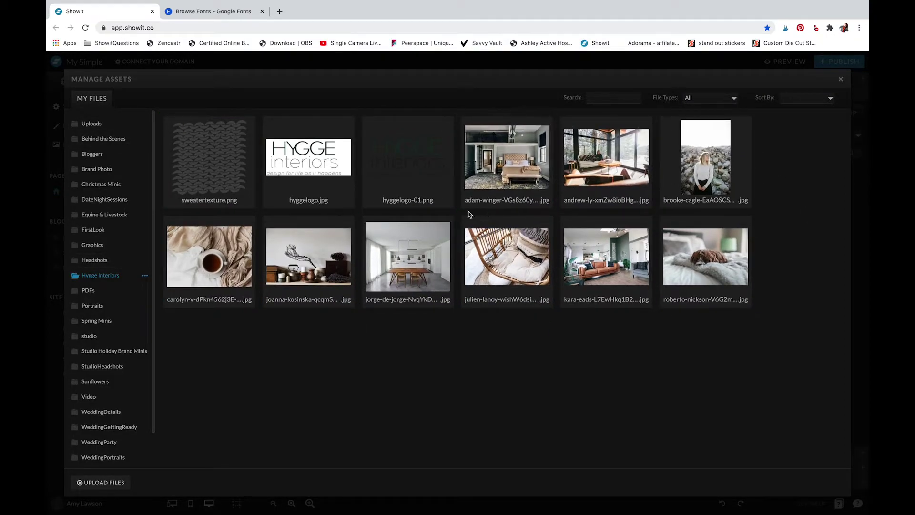
pyautogui.click(720, 212)
pyautogui.click(841, 81)
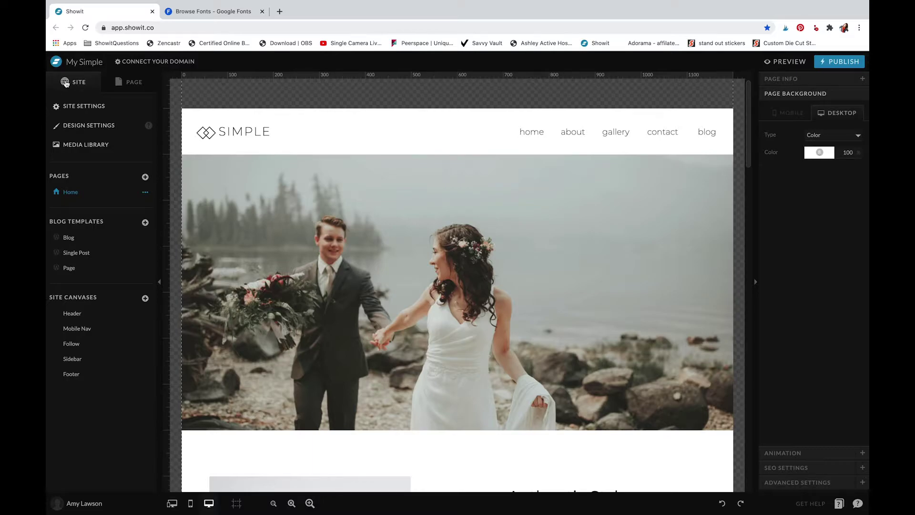
# Open the home page's Header site canvas for editing.
pyautogui.click(133, 85)
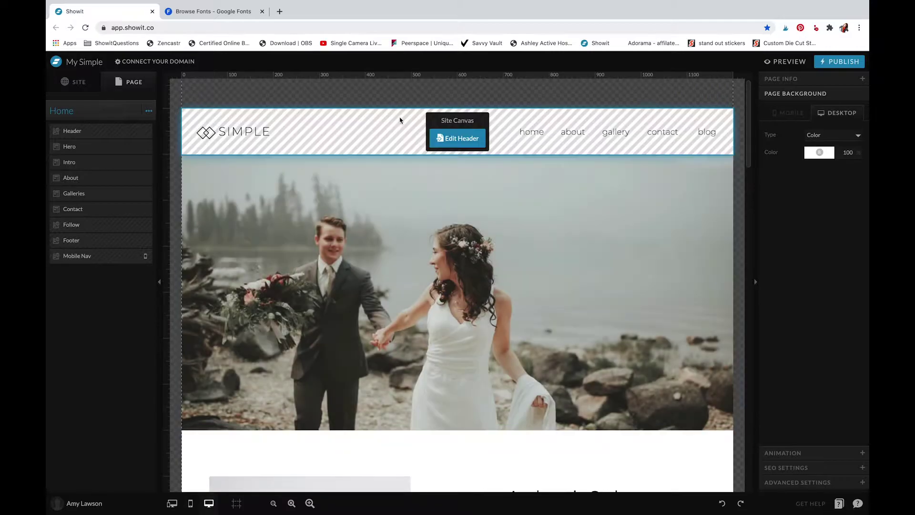
pyautogui.click(395, 135)
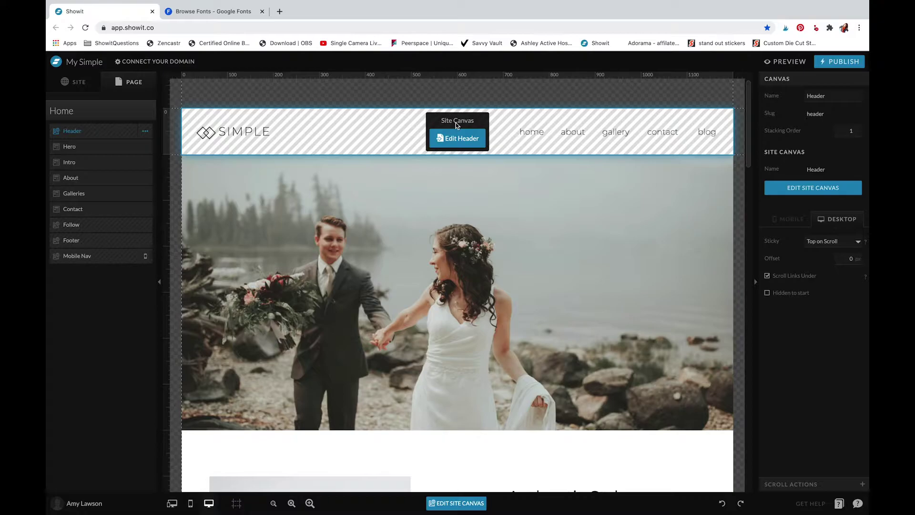
pyautogui.click(451, 136)
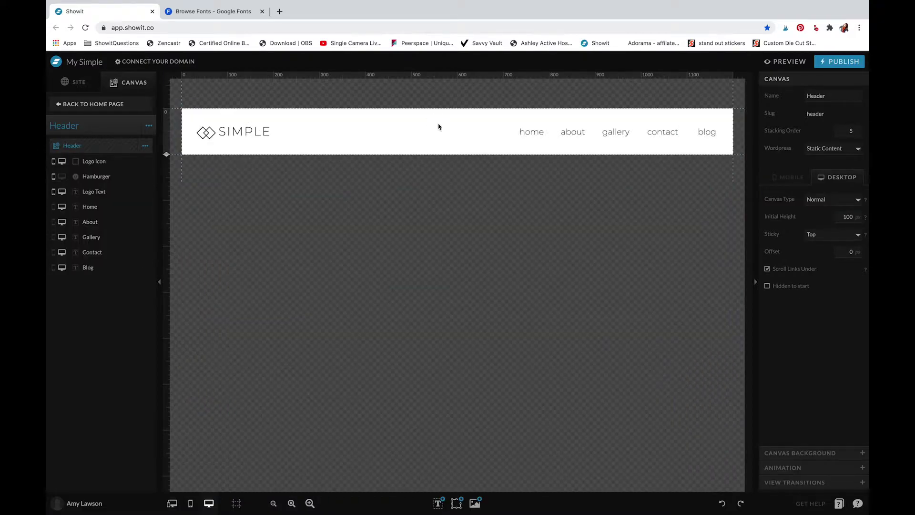
# Compare the header with the website mockup in Illustrator and enlarge the Showit header canvas to a height of about 274 px.
pyautogui.moveTo(167, 152); pyautogui.dragTo(161, 191)
pyautogui.hotkey('ctrl', 'Left')
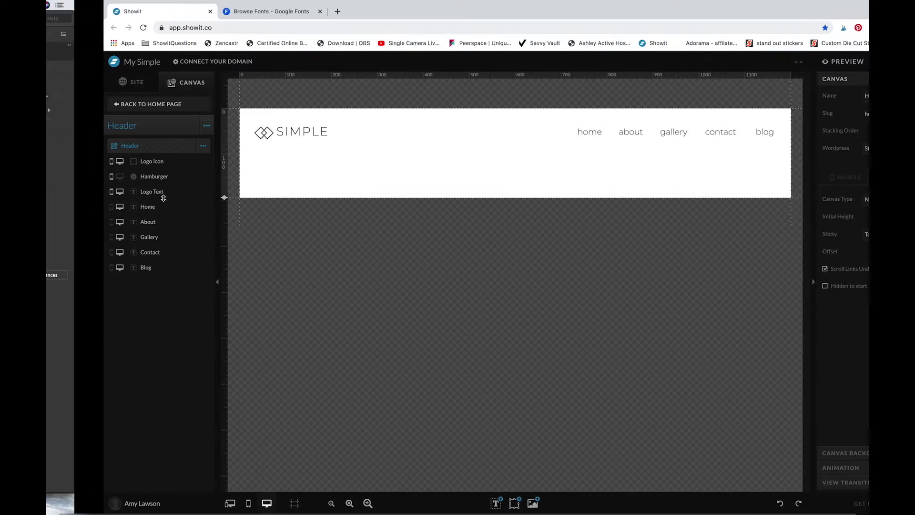
pyautogui.scroll(5, 164, 201)
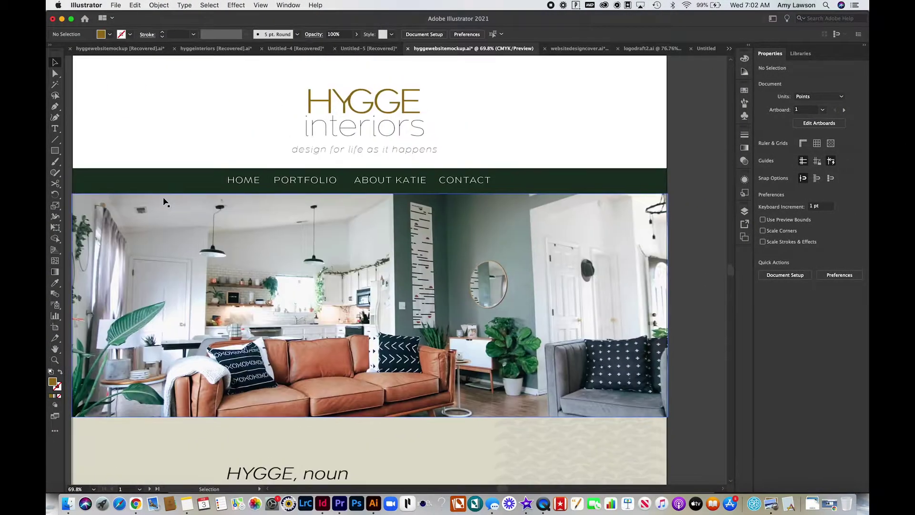
pyautogui.scroll(-3, 464, 235)
pyautogui.scroll(3, 462, 237)
pyautogui.hotkey('ctrl', 'Right')
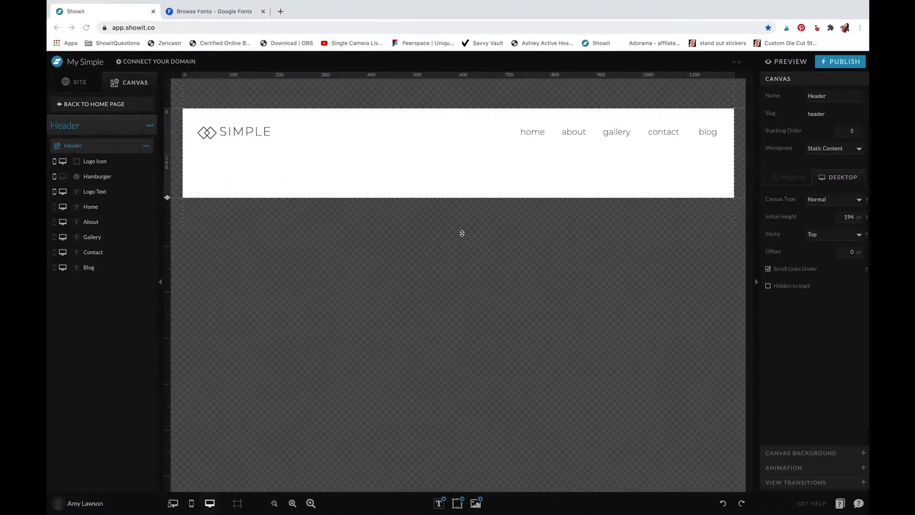
pyautogui.moveTo(165, 198); pyautogui.dragTo(162, 234)
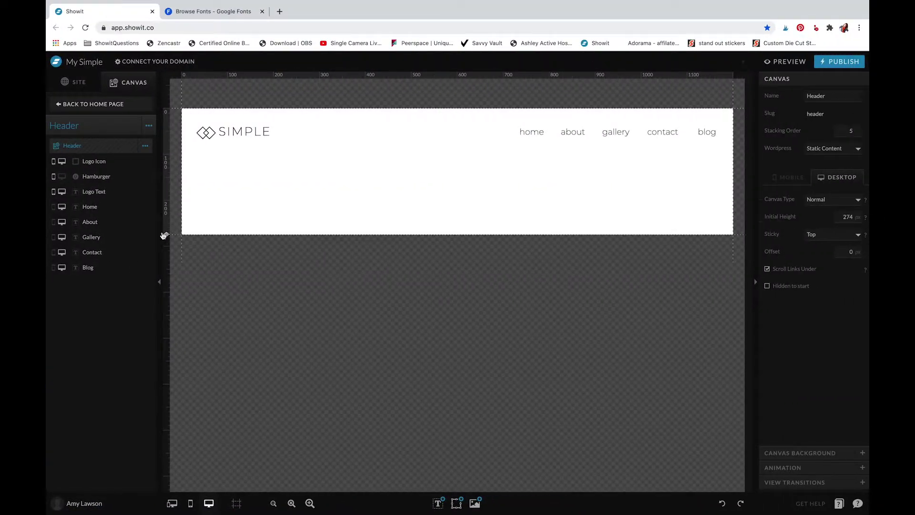
# Delete the SIMPLE logo text and the diamond logo icon from the header canvas.
pyautogui.click(250, 132)
pyautogui.press('Delete')
pyautogui.click(205, 134)
pyautogui.press('Delete')
# Move the five navigation links together to the middle of the header canvas's lower edge.
pyautogui.moveTo(494, 123); pyautogui.dragTo(723, 151)
pyautogui.moveTo(678, 132); pyautogui.dragTo(501, 215)
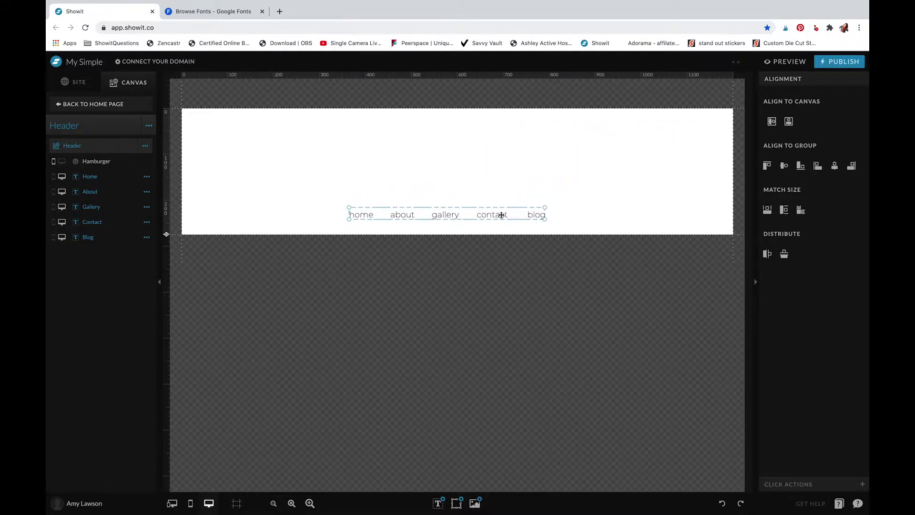
pyautogui.click(412, 161)
# Add a rectangle about 1204 by 67 px spanning the full width along the header canvas's lower edge.
pyautogui.moveTo(455, 506)
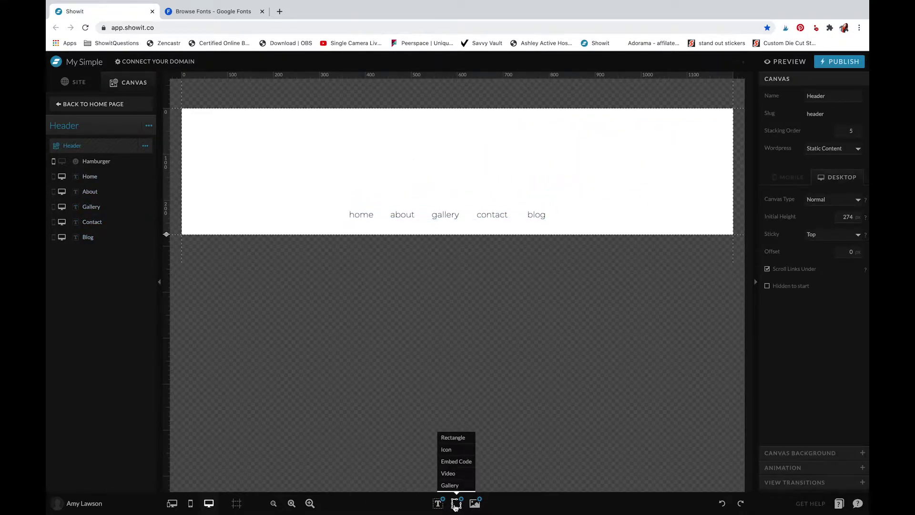
pyautogui.click(453, 438)
pyautogui.moveTo(388, 191); pyautogui.dragTo(236, 209)
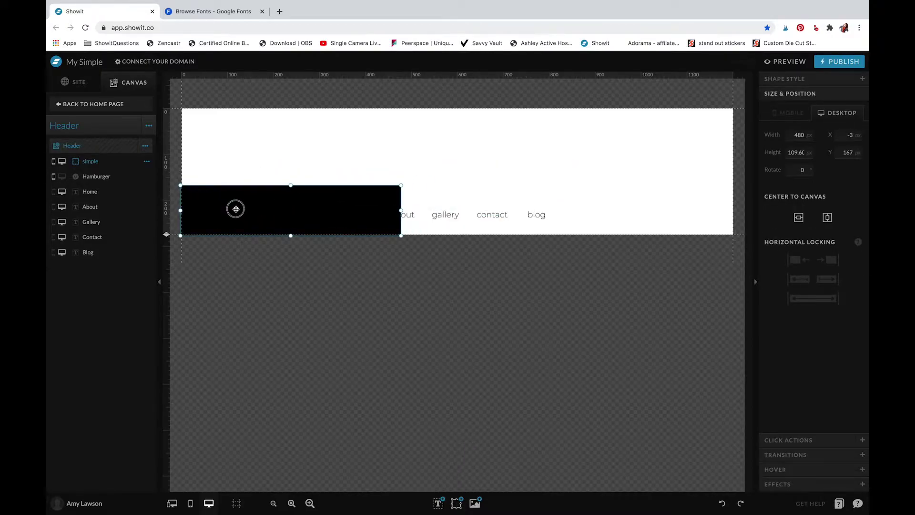
pyautogui.moveTo(402, 187); pyautogui.dragTo(734, 205)
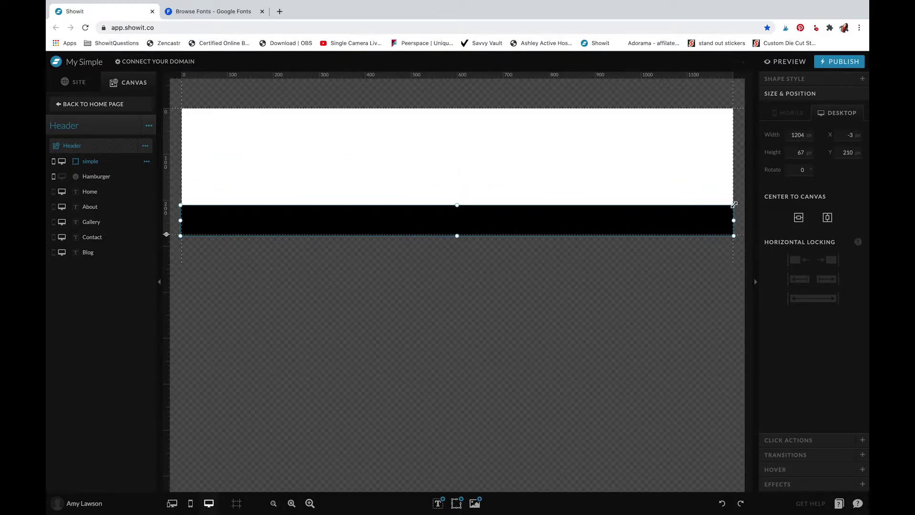
# Fill the header rectangle with the dark green brand colour 4.
pyautogui.click(832, 80)
pyautogui.click(820, 120)
pyautogui.click(821, 146)
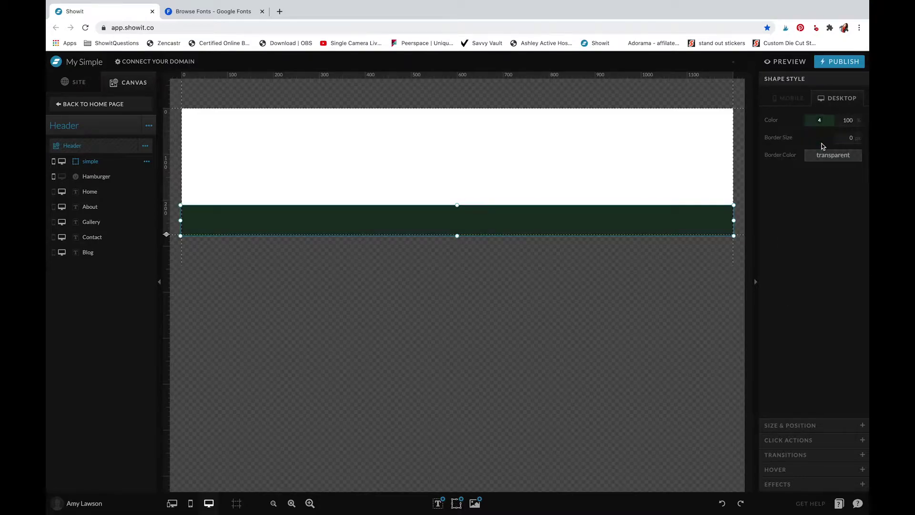
pyautogui.click(671, 187)
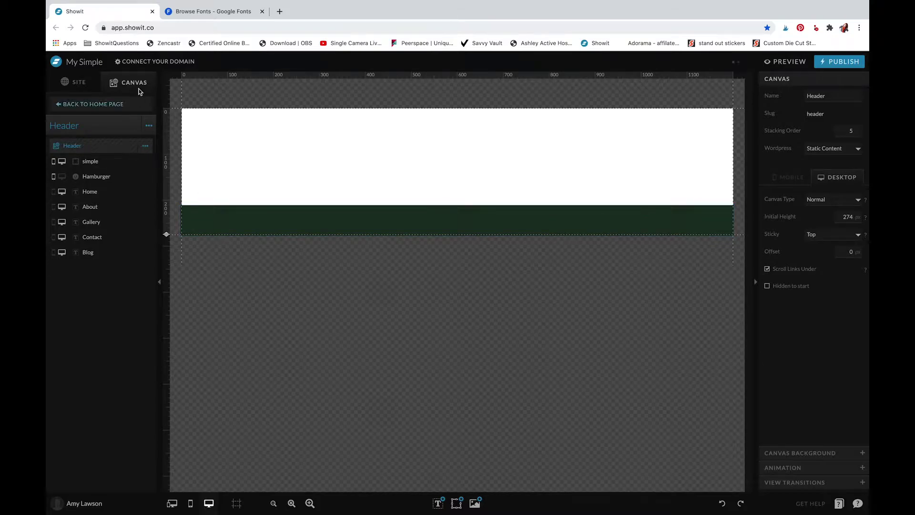
# Send the dark green rectangle behind the navigation links by placing it last in the header's layer order.
pyautogui.click(260, 229)
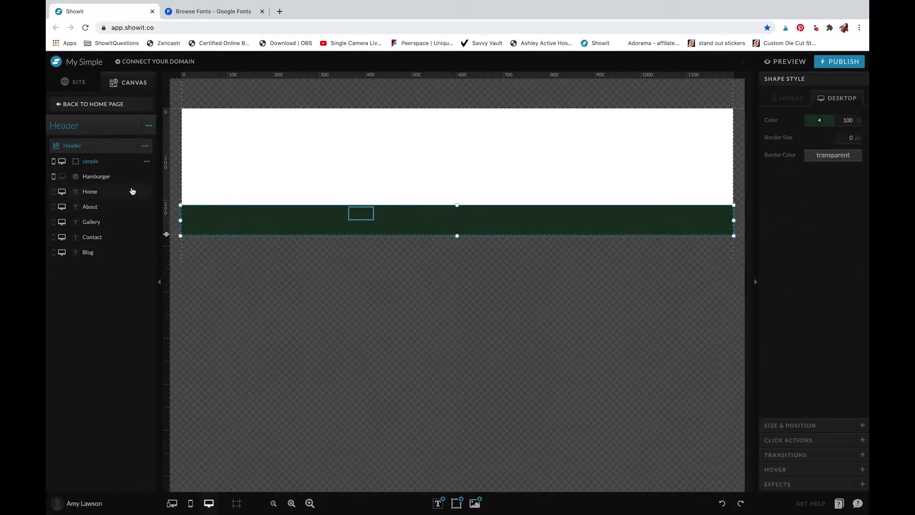
pyautogui.moveTo(94, 164); pyautogui.dragTo(94, 261)
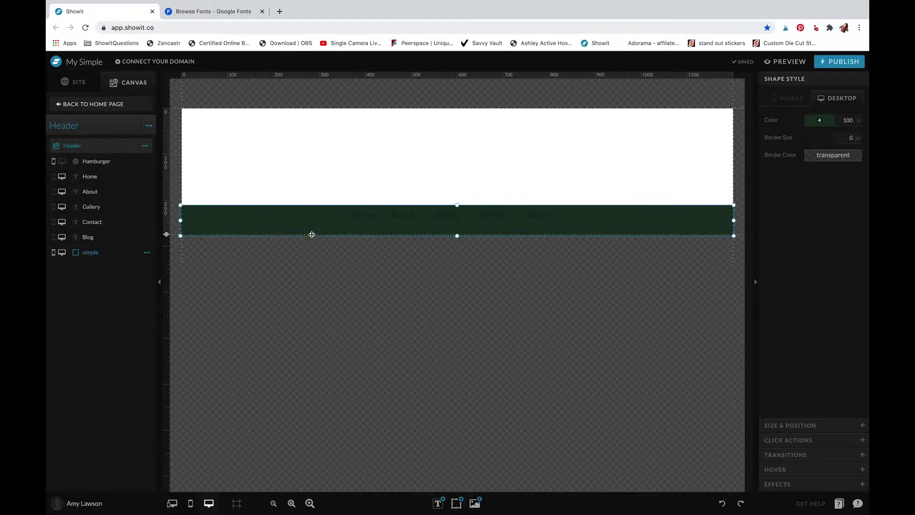
pyautogui.click(400, 219)
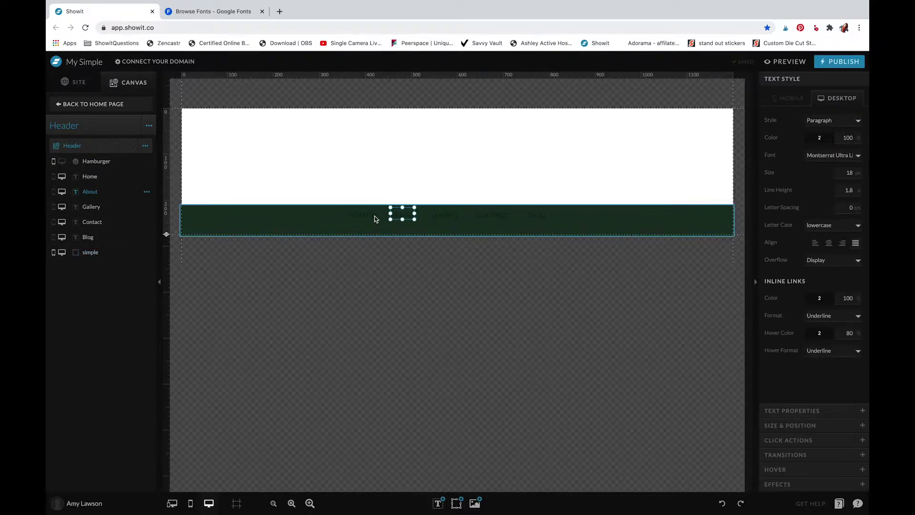
pyautogui.click(364, 217)
pyautogui.keyDown('shift'); pyautogui.click(402, 216); pyautogui.keyUp('shift')
pyautogui.keyDown('shift'); pyautogui.click(445, 217); pyautogui.keyUp('shift')
pyautogui.keyDown('shift'); pyautogui.click(491, 220); pyautogui.keyUp('shift')
pyautogui.click(566, 217)
# Change the text color of the Blog, Contact and Gallery navigation links to white.
pyautogui.click(536, 214)
pyautogui.click(819, 138)
pyautogui.click(861, 161)
pyautogui.click(820, 137)
pyautogui.click(860, 161)
pyautogui.click(439, 217)
pyautogui.click(439, 217)
pyautogui.click(820, 137)
pyautogui.click(860, 162)
# Change the text color of the About and Home navigation links to white.
pyautogui.click(402, 212)
pyautogui.click(814, 143)
pyautogui.click(861, 161)
pyautogui.click(354, 224)
pyautogui.click(361, 215)
pyautogui.click(817, 138)
pyautogui.click(861, 161)
# Increase the header canvas height to 316 px and move the green bar to its lower edge with the links centered inside.
pyautogui.keyDown('shift'); pyautogui.click(402, 215); pyautogui.keyUp('shift')
pyautogui.press('super+a')
pyautogui.moveTo(495, 212); pyautogui.dragTo(496, 222)
pyautogui.press('super+z')
pyautogui.click(532, 186)
pyautogui.click(75, 177)
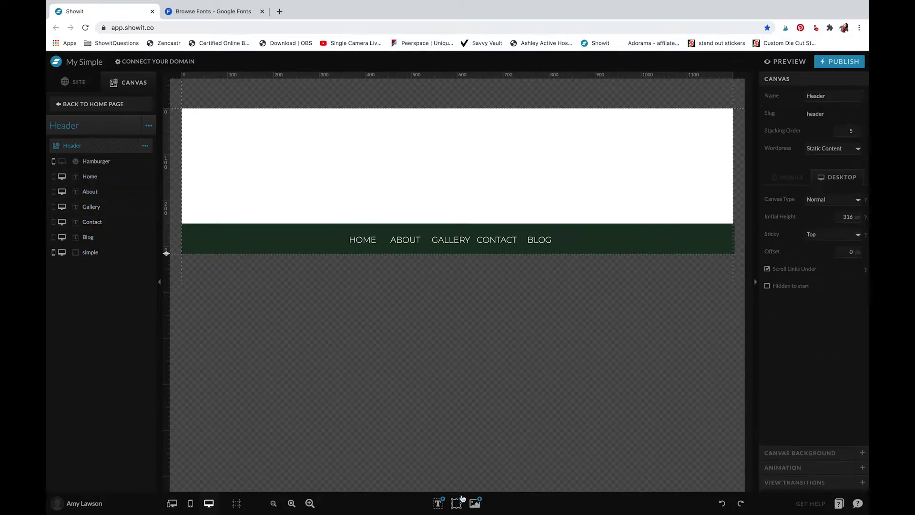
# Add the image hyggelogo.jpg from the Hygge Interiors folder to the header canvas.
pyautogui.click(457, 503)
pyautogui.click(474, 503)
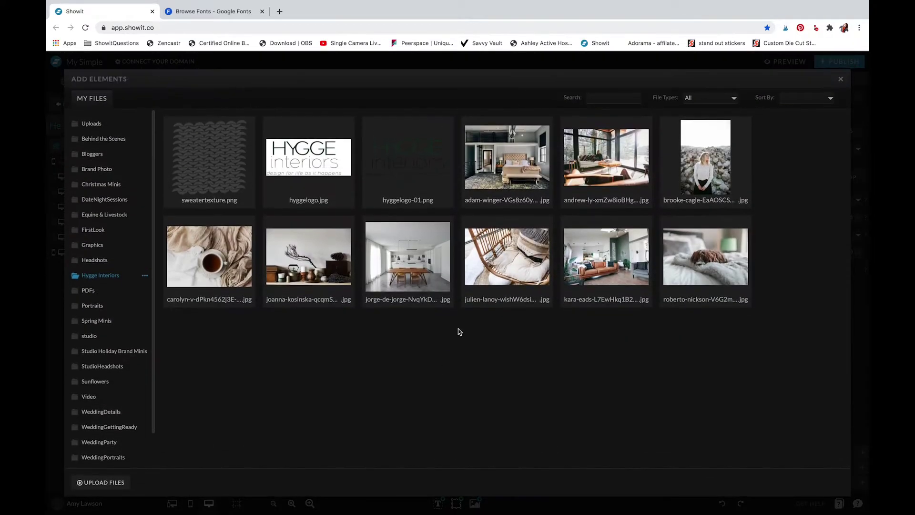
pyautogui.click(327, 160)
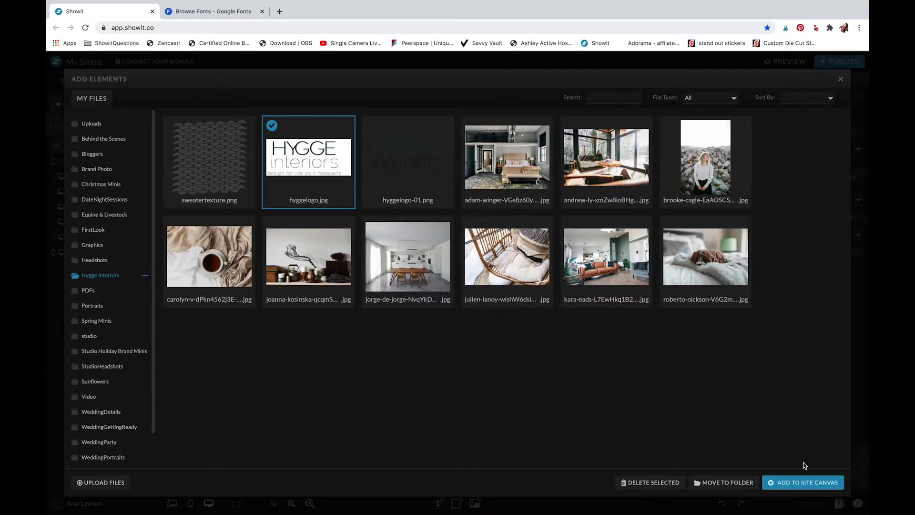
pyautogui.click(807, 482)
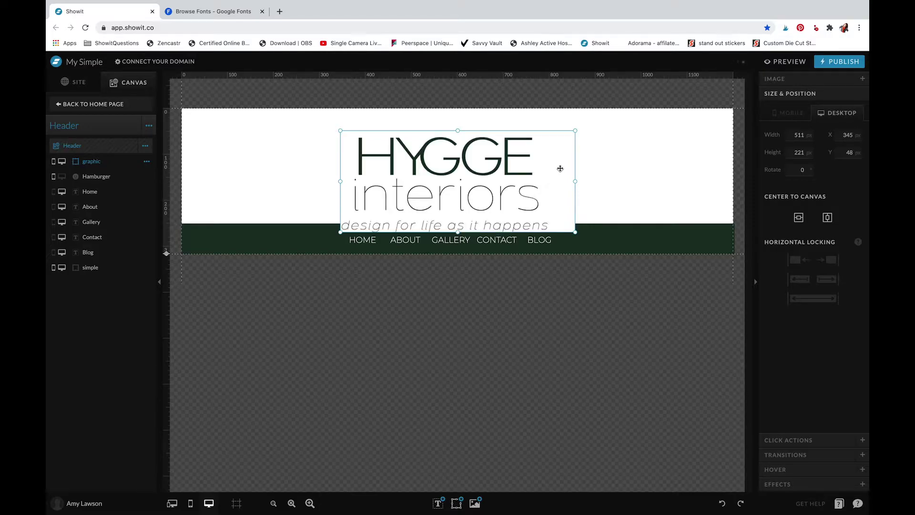
# Scale the Hygge Interiors logo down and center it in the white area above the navigation bar.
pyautogui.moveTo(576, 127); pyautogui.dragTo(507, 154)
pyautogui.moveTo(451, 180); pyautogui.dragTo(485, 160)
pyautogui.moveTo(435, 180); pyautogui.dragTo(448, 179)
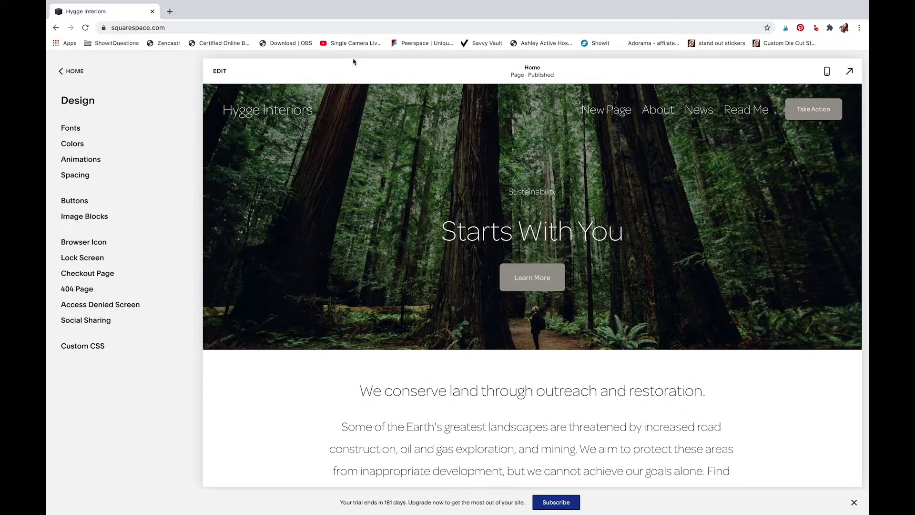
# Switch to Squarespace and upload the Hygge Interiors logo from the Downloads folder as the site header's logo image.
pyautogui.click(226, 71)
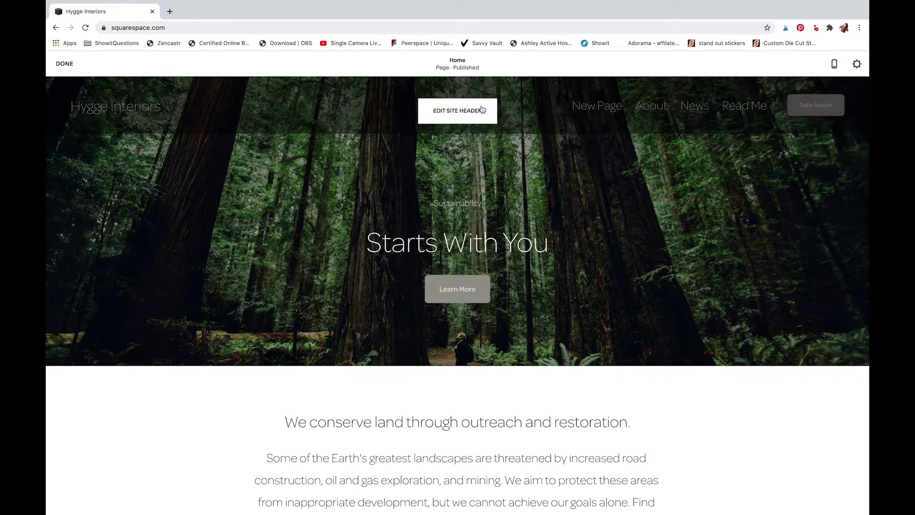
pyautogui.click(482, 109)
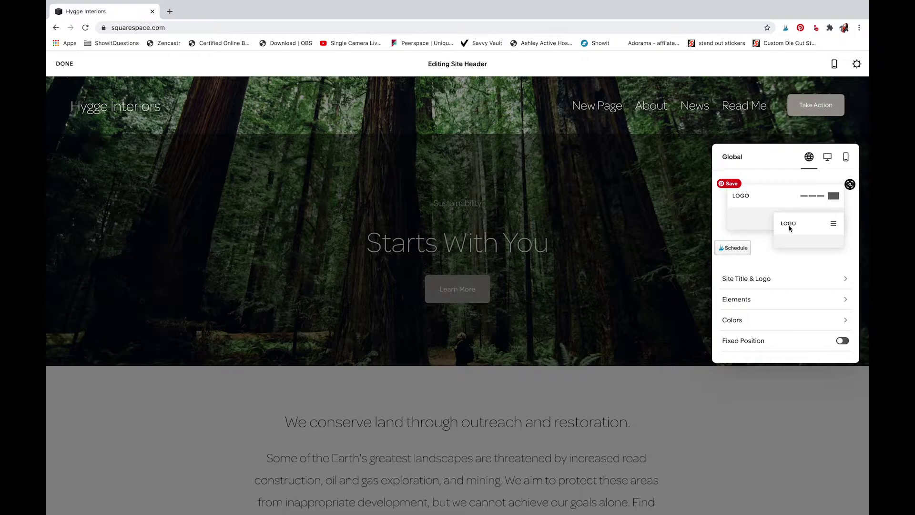
pyautogui.click(778, 280)
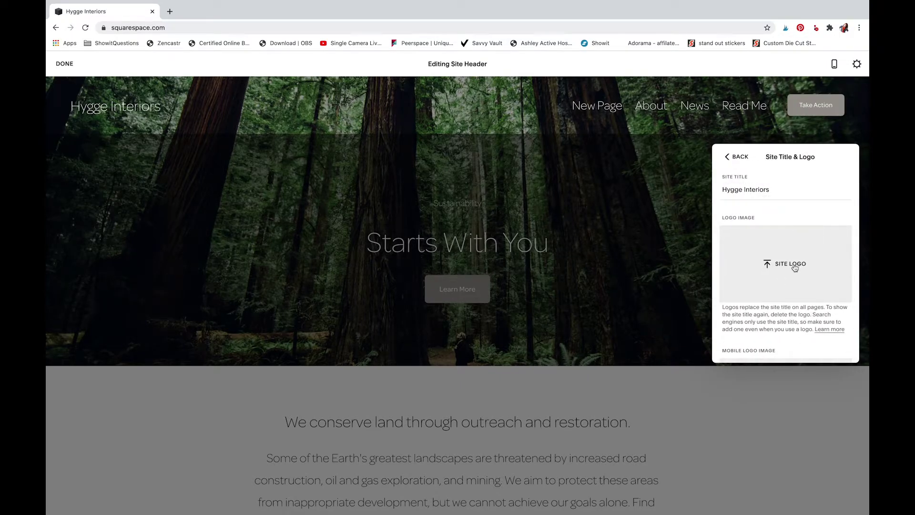
pyautogui.click(792, 266)
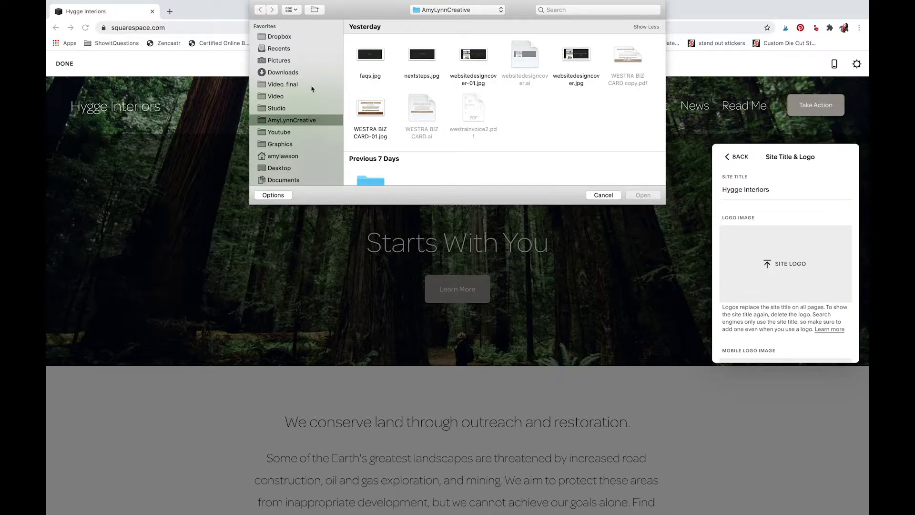
pyautogui.click(285, 72)
pyautogui.click(627, 56)
pyautogui.doubleClick(627, 56)
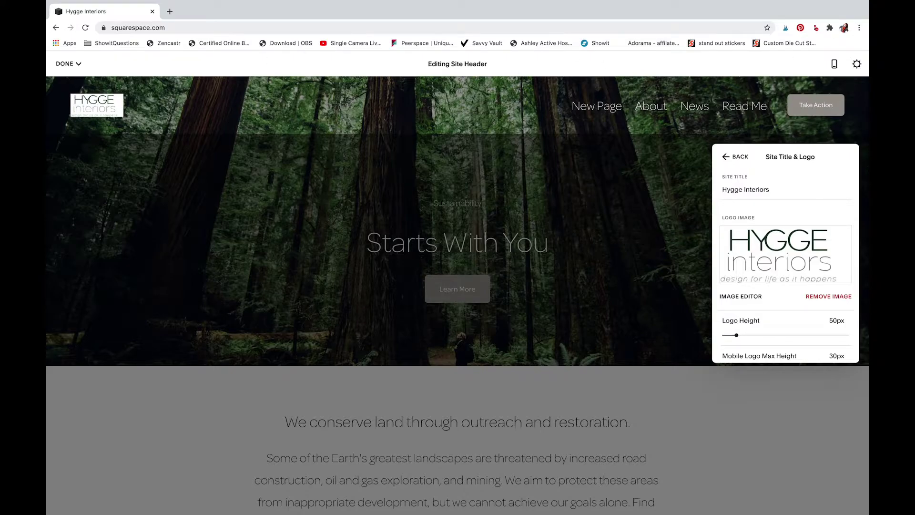
# Set the site header's logo height to 161px.
pyautogui.scroll(-2, 825, 256)
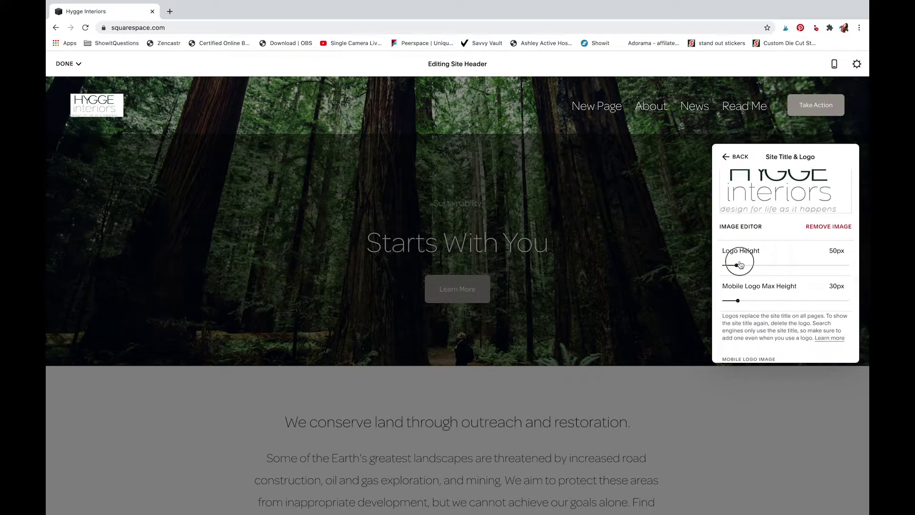
pyautogui.moveTo(736, 265); pyautogui.dragTo(781, 265)
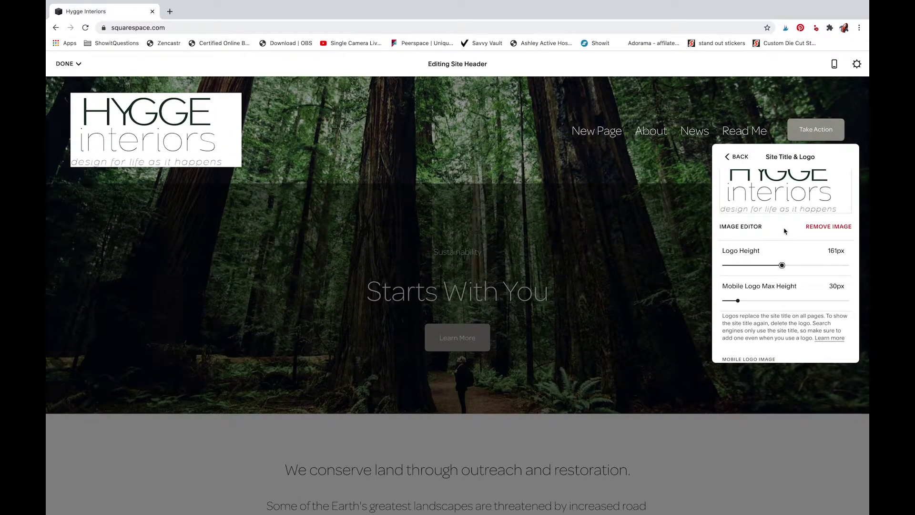
pyautogui.scroll(2, 770, 253)
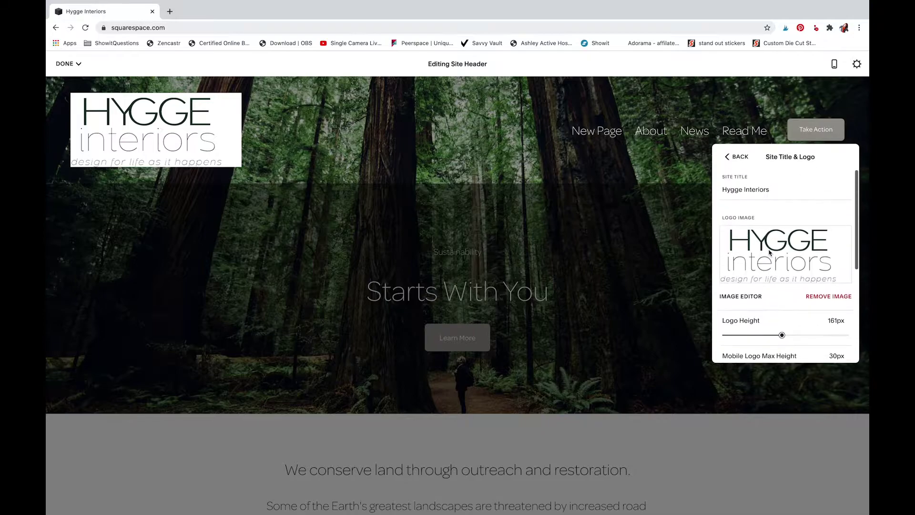
# Remove the Take Action button from the site header and turn off the header's Transparent color option.
pyautogui.click(732, 156)
pyautogui.click(796, 291)
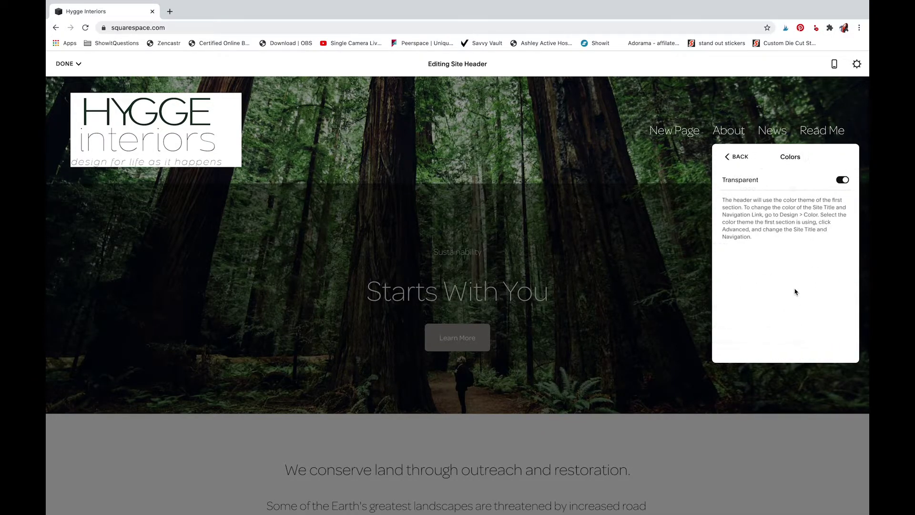
pyautogui.click(843, 181)
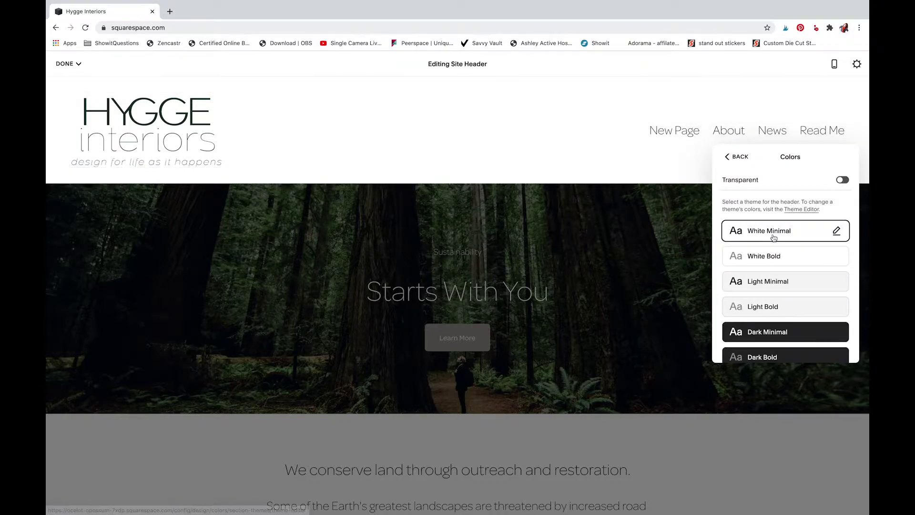
pyautogui.scroll(-4, 767, 279)
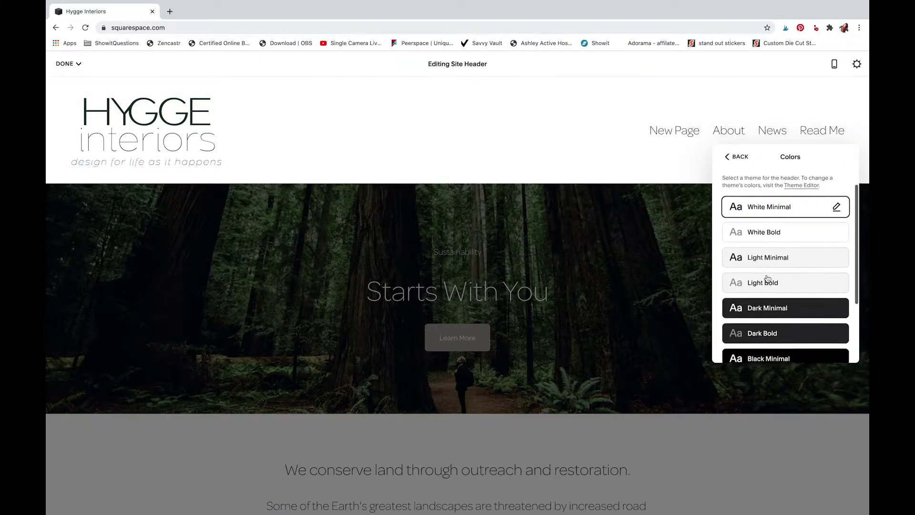
pyautogui.scroll(4, 767, 279)
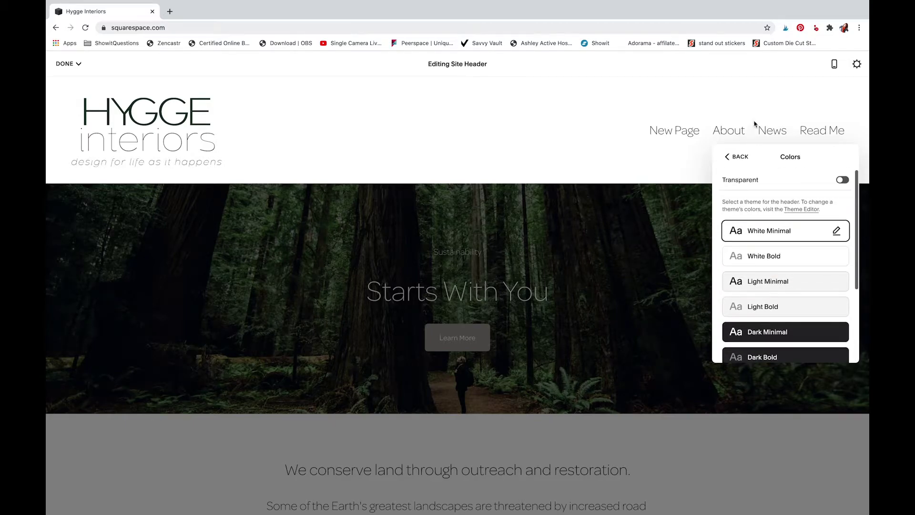
pyautogui.click(738, 156)
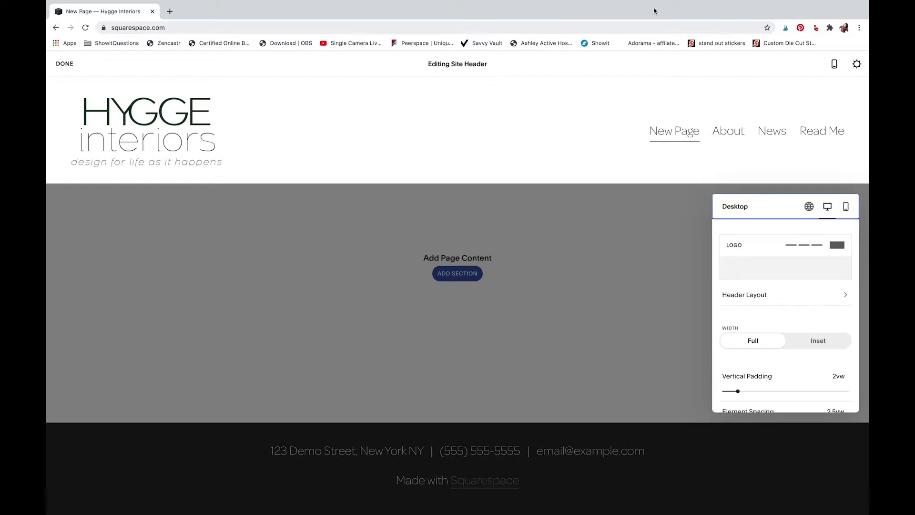
# Change the desktop header layout to the one with the logo centered above the navigation links.
pyautogui.click(809, 206)
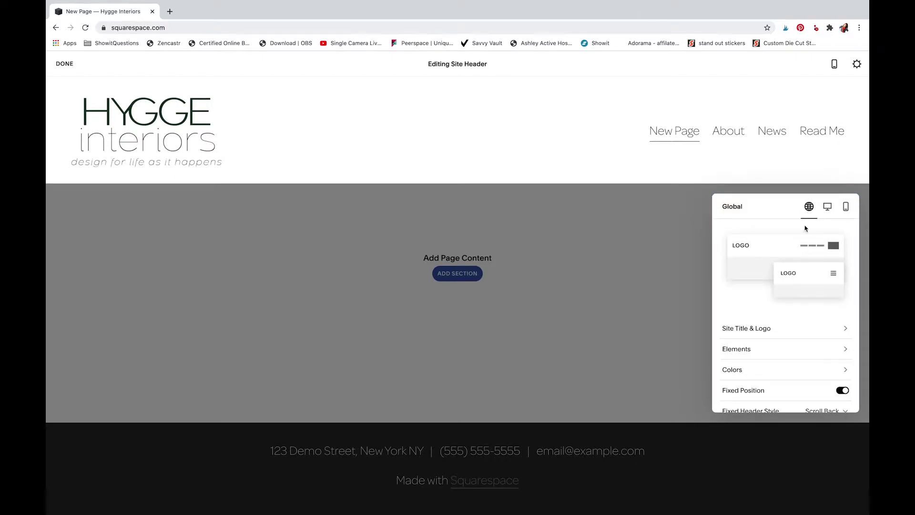
pyautogui.click(827, 215)
pyautogui.scroll(-2, 794, 271)
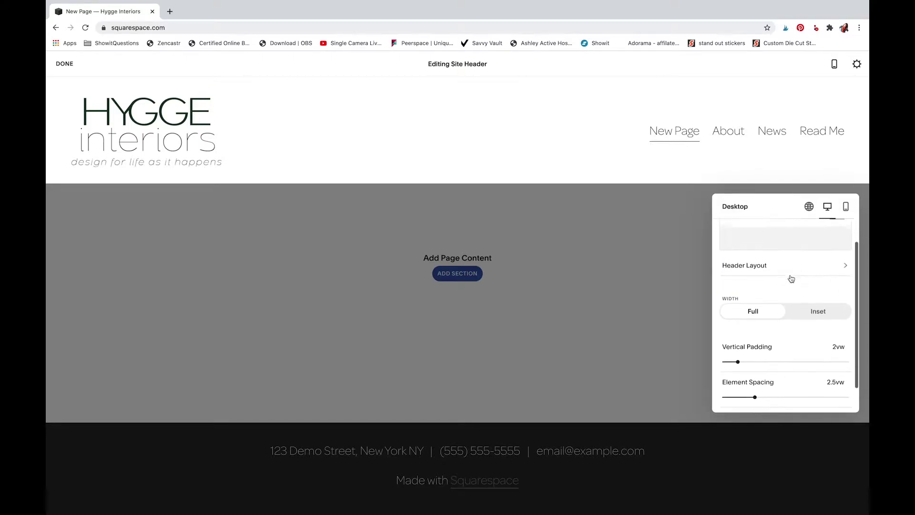
pyautogui.scroll(2, 791, 279)
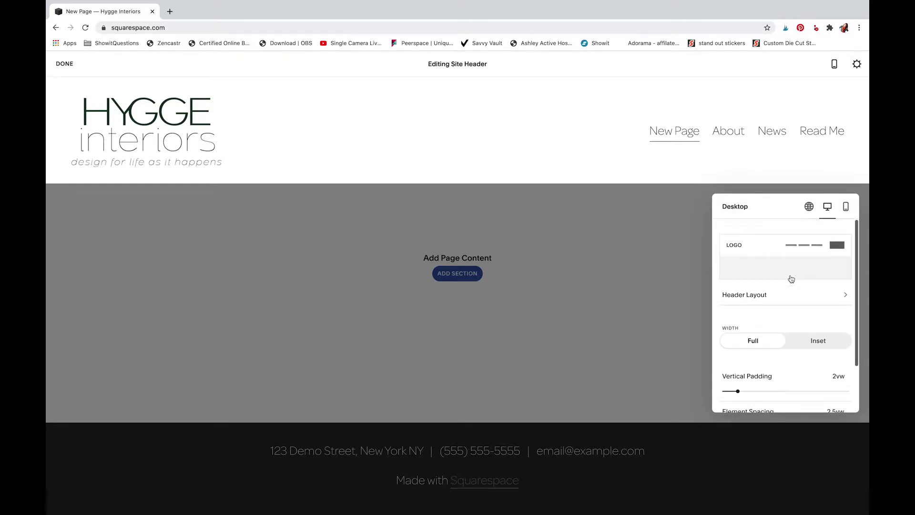
pyautogui.click(797, 296)
pyautogui.scroll(-1, 797, 301)
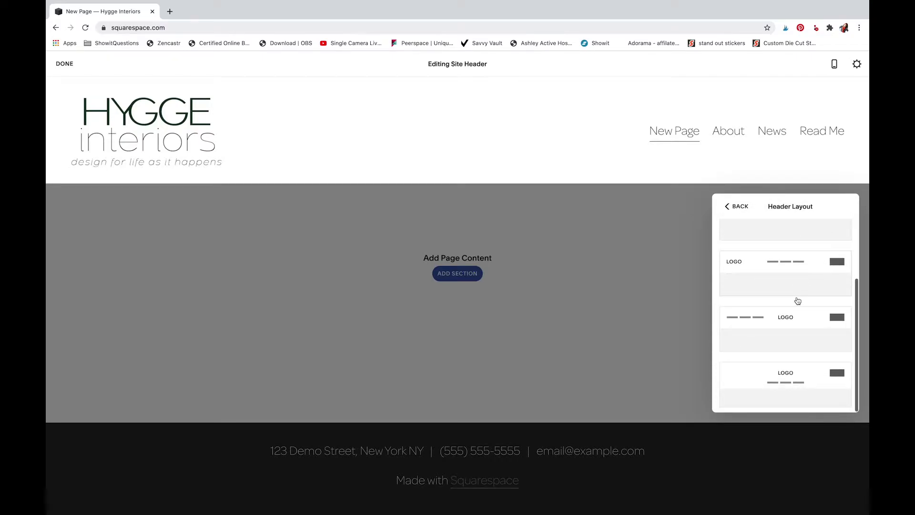
pyautogui.click(788, 382)
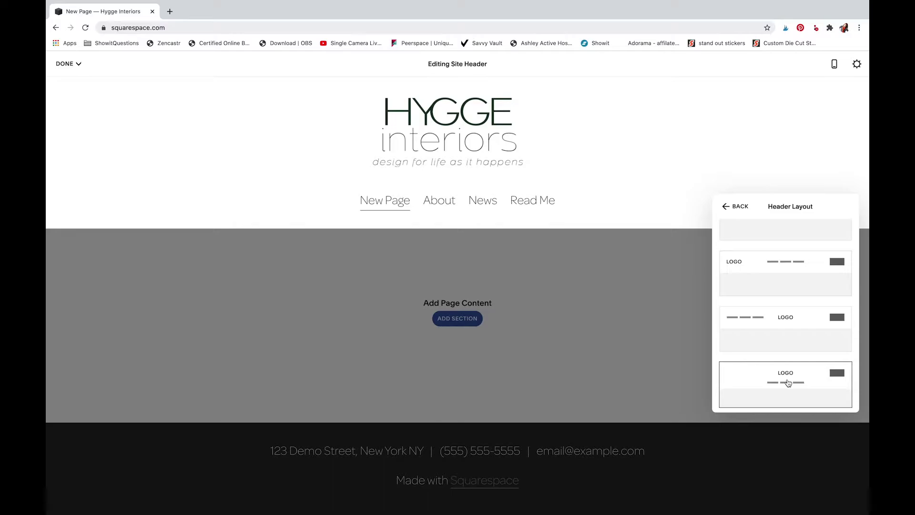
pyautogui.click(736, 206)
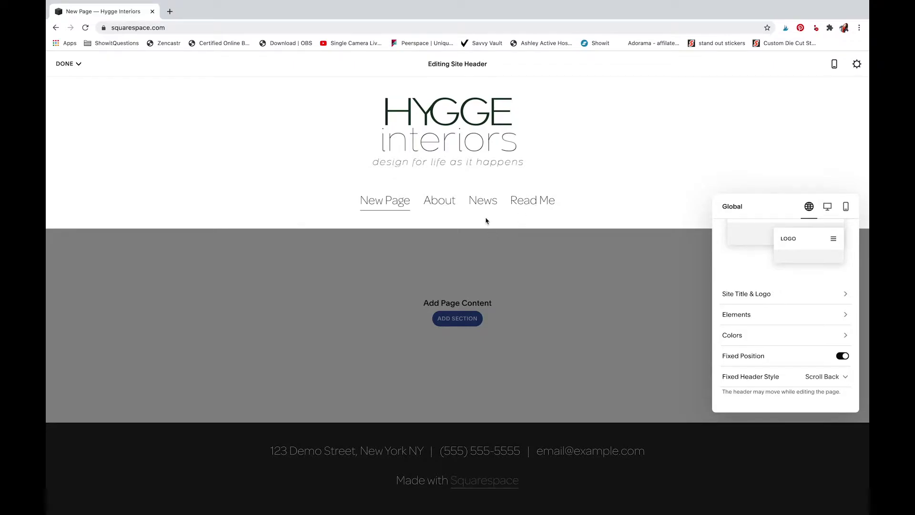
# Set the desktop header's element spacing and vertical padding to 1.7vw each, and widen the link spacing.
pyautogui.click(830, 204)
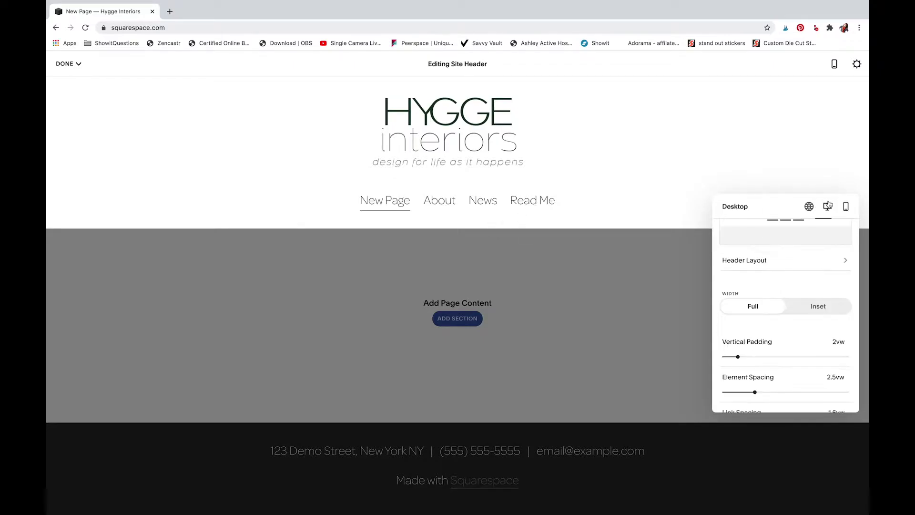
pyautogui.scroll(-2, 799, 282)
pyautogui.scroll(3, 799, 282)
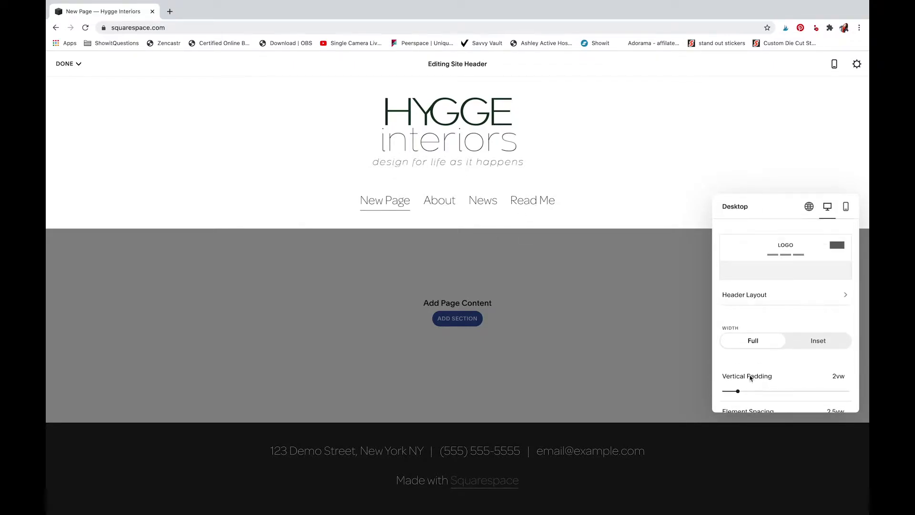
pyautogui.scroll(-2, 756, 376)
pyautogui.moveTo(752, 378); pyautogui.dragTo(745, 379)
pyautogui.moveTo(738, 344); pyautogui.dragTo(734, 344)
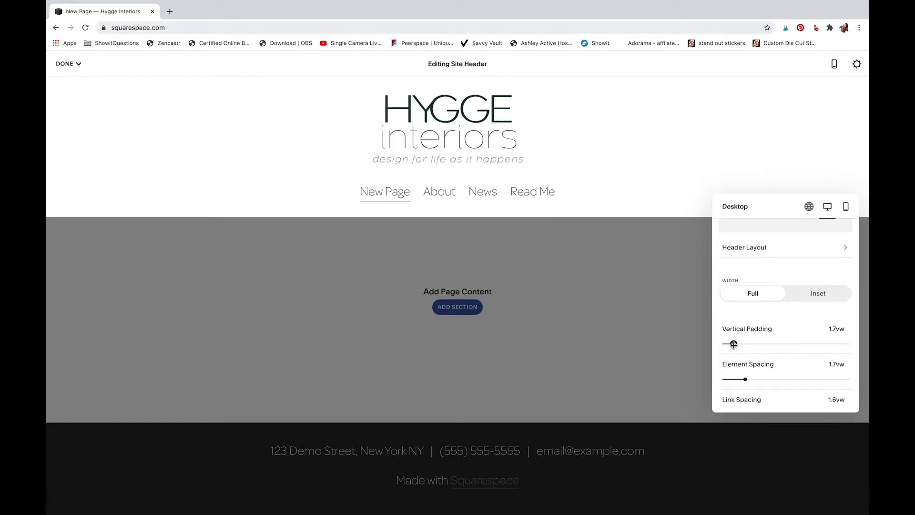
pyautogui.scroll(-1, 763, 377)
pyautogui.moveTo(765, 402)
pyautogui.mouseDown()
pyautogui.moveTo(744, 403)
pyautogui.moveTo(780, 403)
pyautogui.mouseUp()
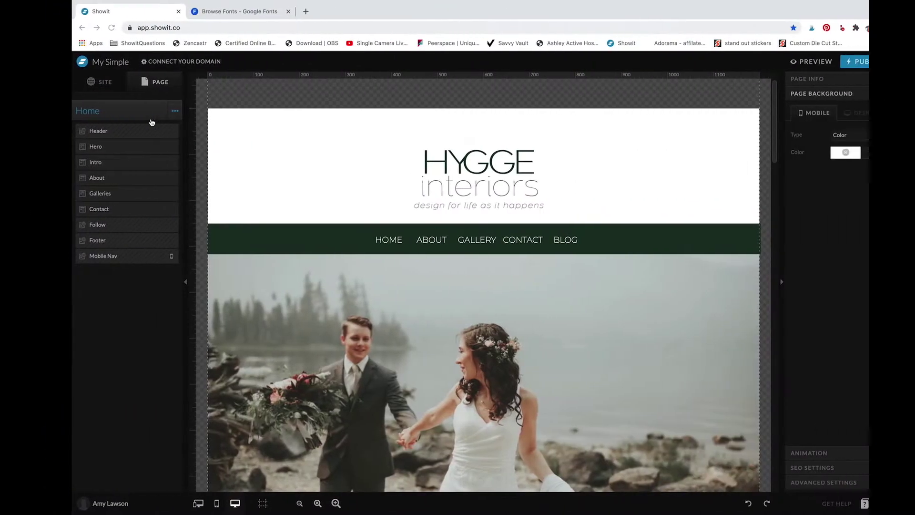
# Switch to Showit and replace the Hero canvas background with the living room photo showing the tan leather sofa.
pyautogui.scroll(-2, 296, 300)
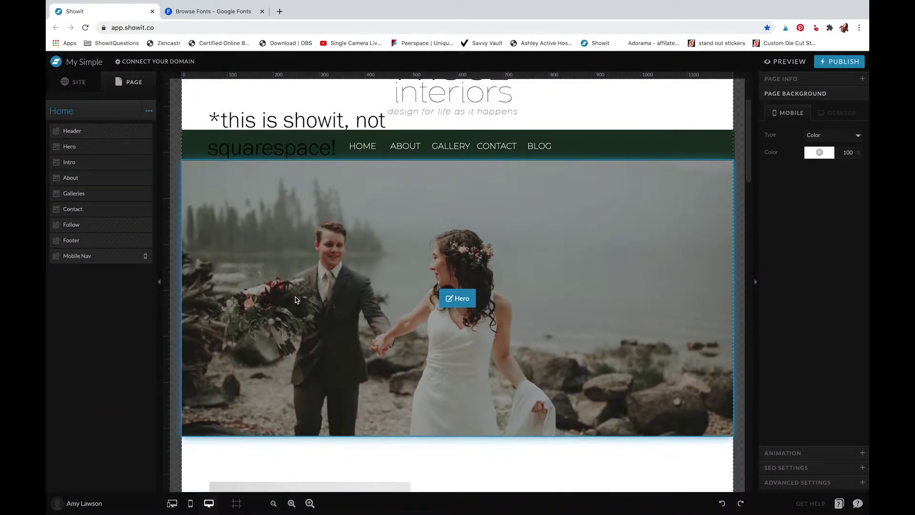
pyautogui.click(460, 343)
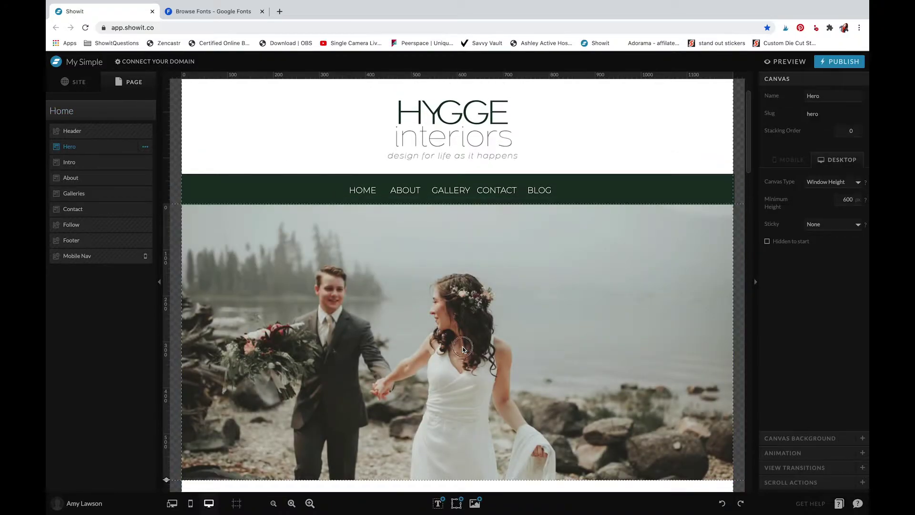
pyautogui.click(811, 437)
pyautogui.click(817, 182)
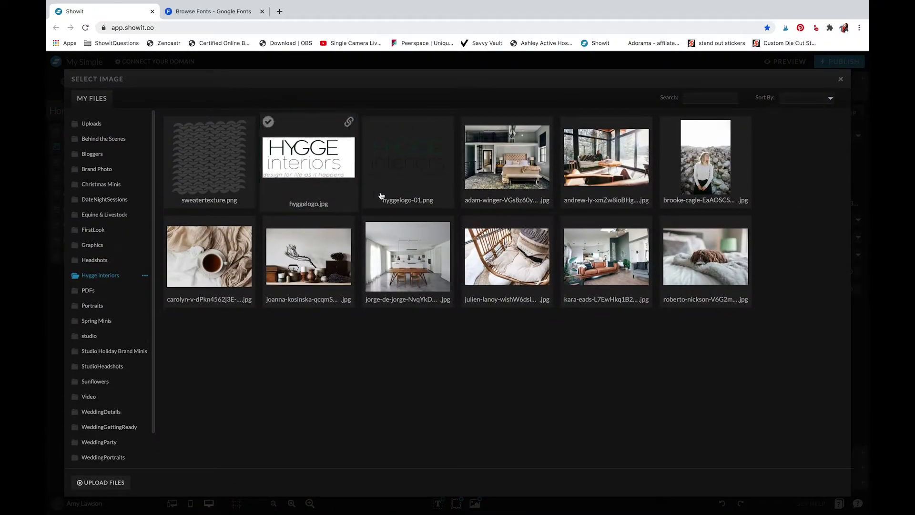
pyautogui.click(590, 257)
pyautogui.scroll(-2, 577, 376)
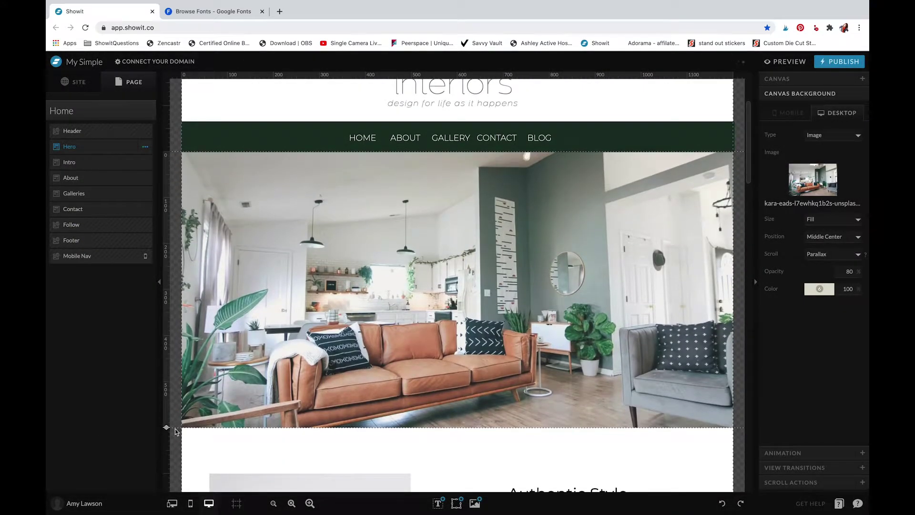
# Shorten the Hero canvas to about 436 px high and check the section below the hero in the Illustrator mockup.
pyautogui.moveTo(165, 427); pyautogui.dragTo(171, 353)
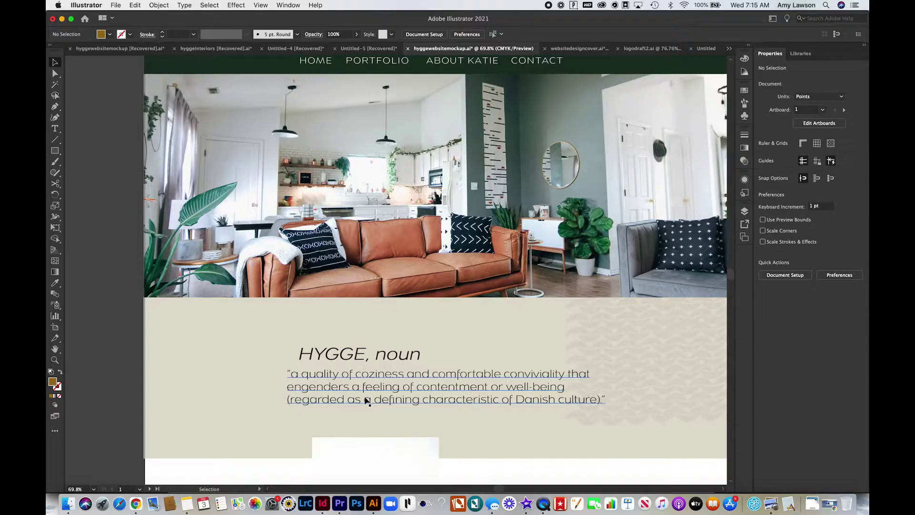
pyautogui.scroll(-5, 367, 402)
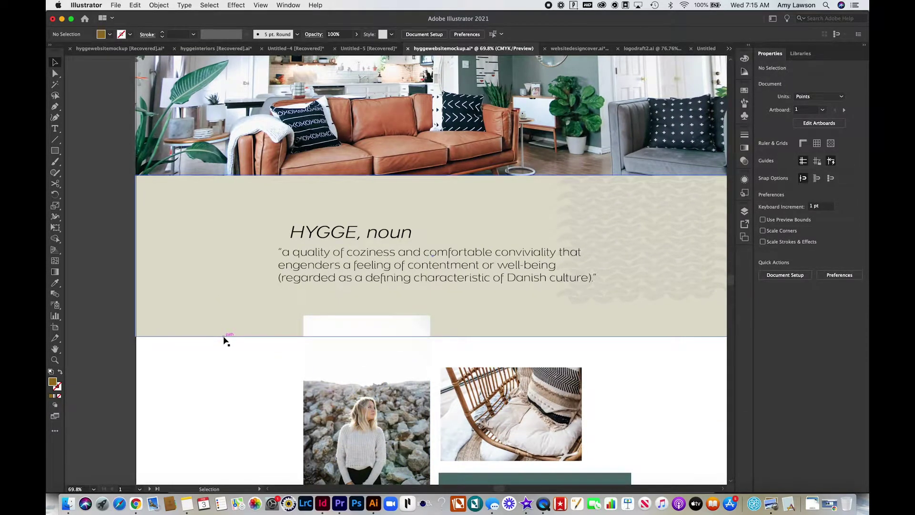
pyautogui.hotkey('ctrl', 'Right')
pyautogui.hotkey('ctrl', 'Right')
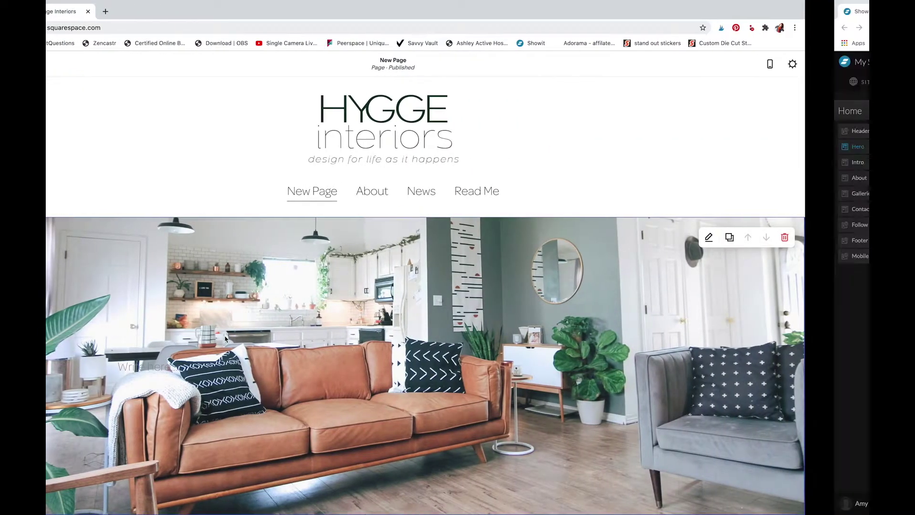
# Change the Intro canvas background color from the site palette to the beige used in the mockup.
pyautogui.scroll(-10, 404, 343)
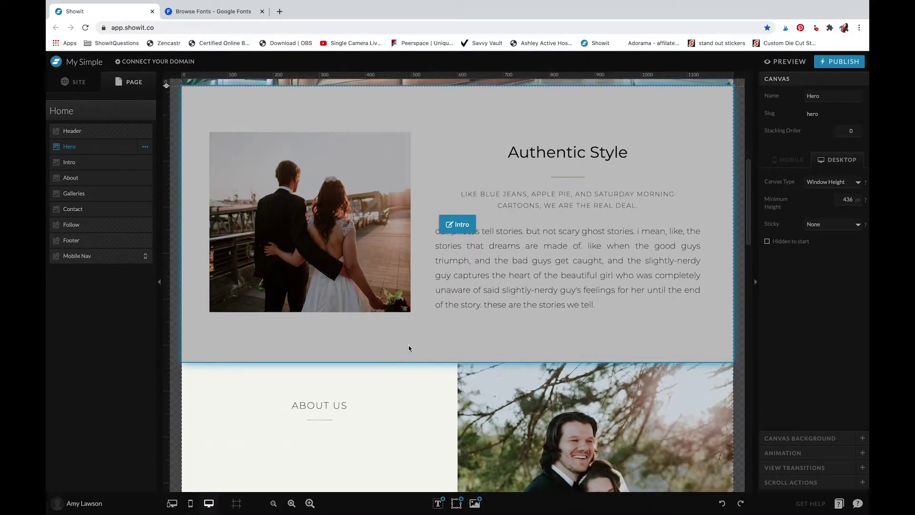
pyautogui.click(408, 348)
pyautogui.click(826, 136)
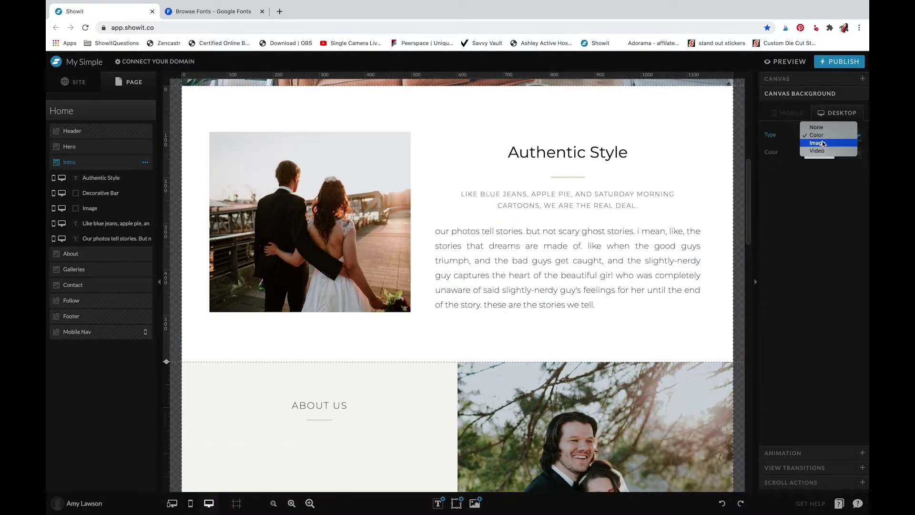
pyautogui.click(676, 325)
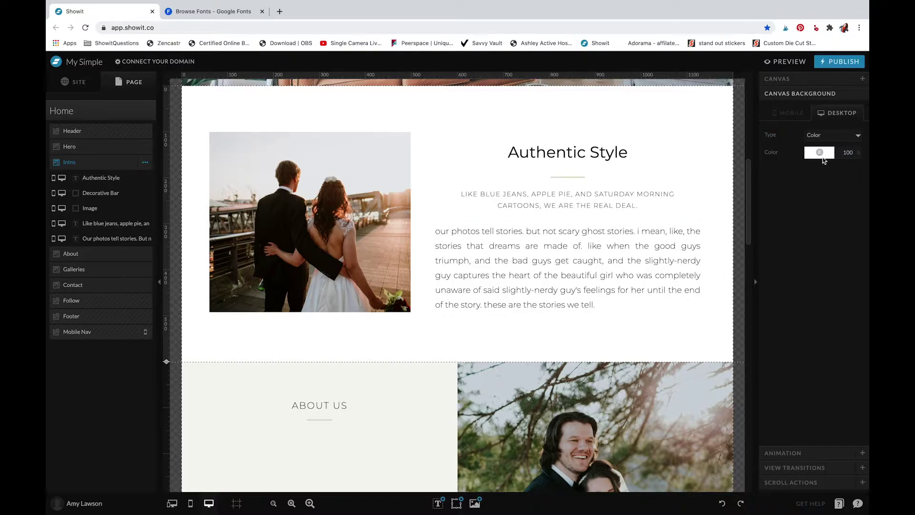
pyautogui.click(821, 153)
pyautogui.click(840, 179)
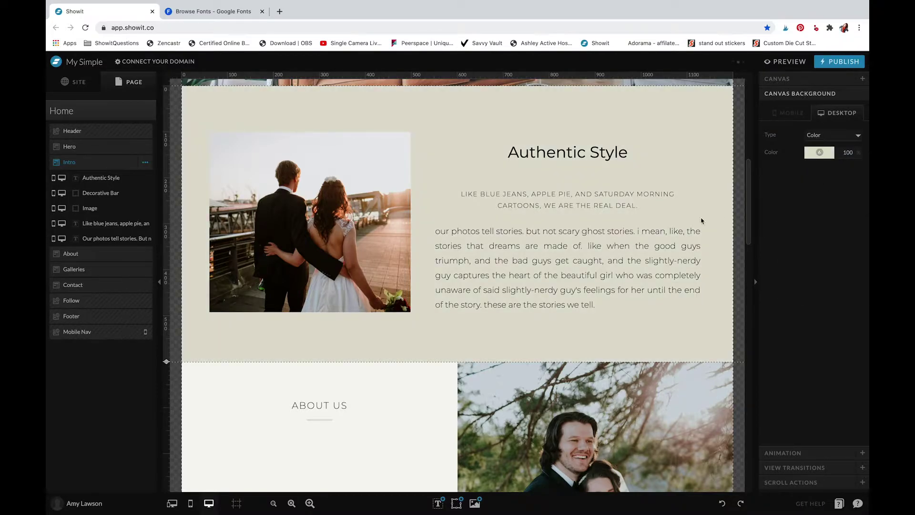
# Replace the Intro canvas heading "Authentic Style" with "HYGGE, noun".
pyautogui.scroll(2, 617, 231)
pyautogui.doubleClick(596, 255)
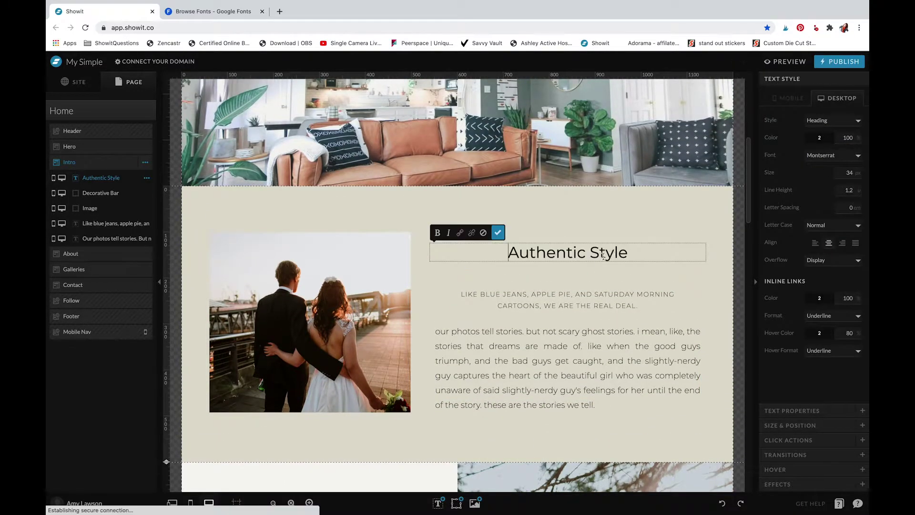
pyautogui.moveTo(645, 245); pyautogui.dragTo(497, 256)
pyautogui.write('HY')
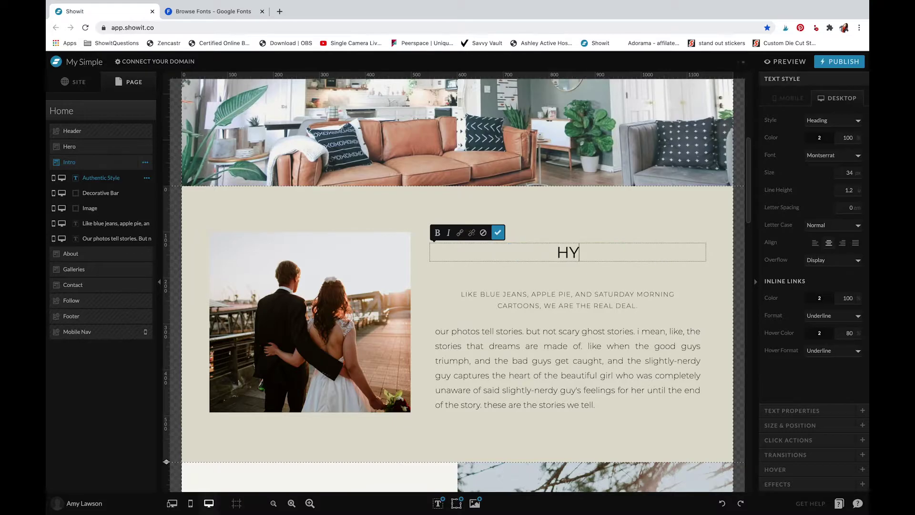
pyautogui.write('GGE, noun')
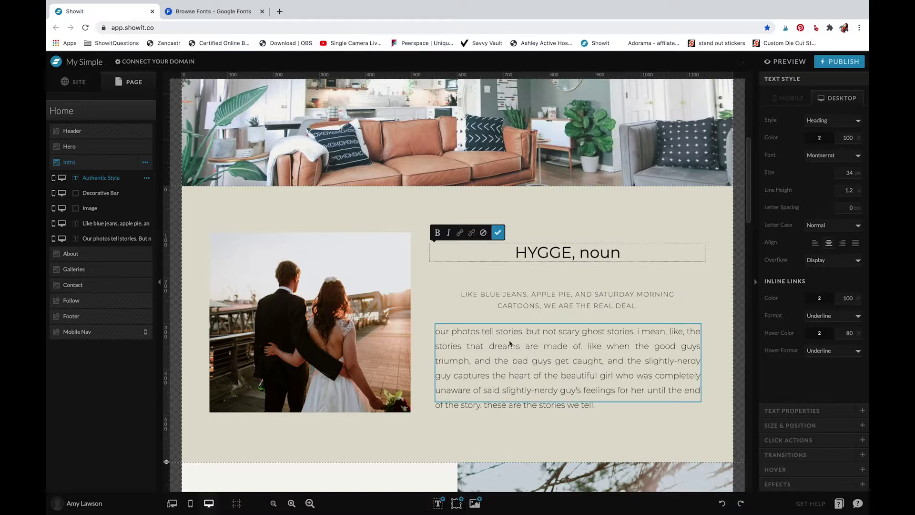
# Delete the uppercase subtitle and the wedding couple photo from the Intro canvas.
pyautogui.click(536, 309)
pyautogui.press('Delete')
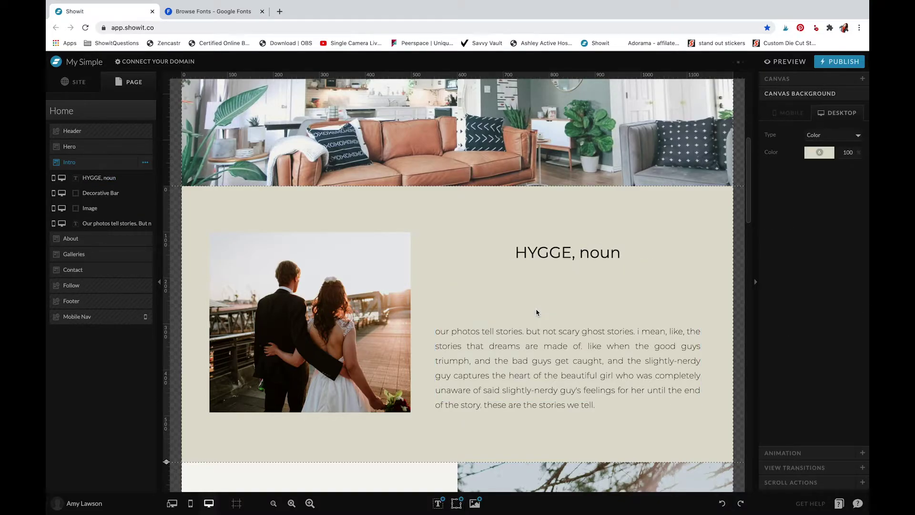
pyautogui.click(396, 284)
pyautogui.press('Delete')
# Move the heading toward the left of the Intro canvas, then place the paragraph directly beneath it and enlarge its text box.
pyautogui.click(518, 250)
pyautogui.moveTo(518, 250); pyautogui.dragTo(316, 250)
pyautogui.click(461, 354)
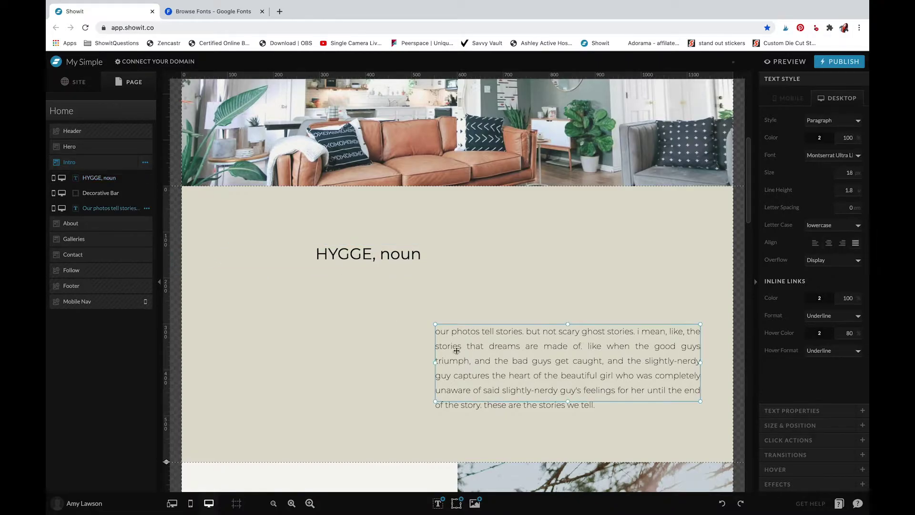
pyautogui.moveTo(501, 367); pyautogui.dragTo(356, 307)
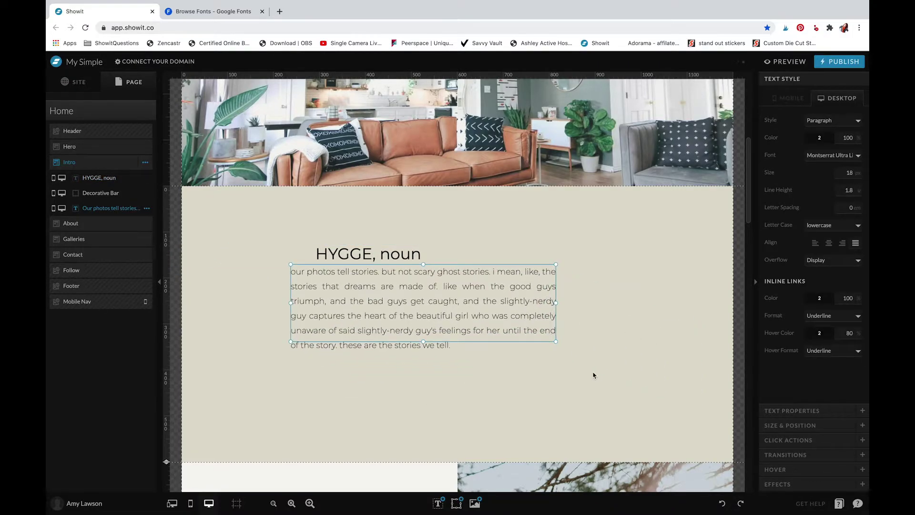
pyautogui.moveTo(554, 343); pyautogui.dragTo(584, 353)
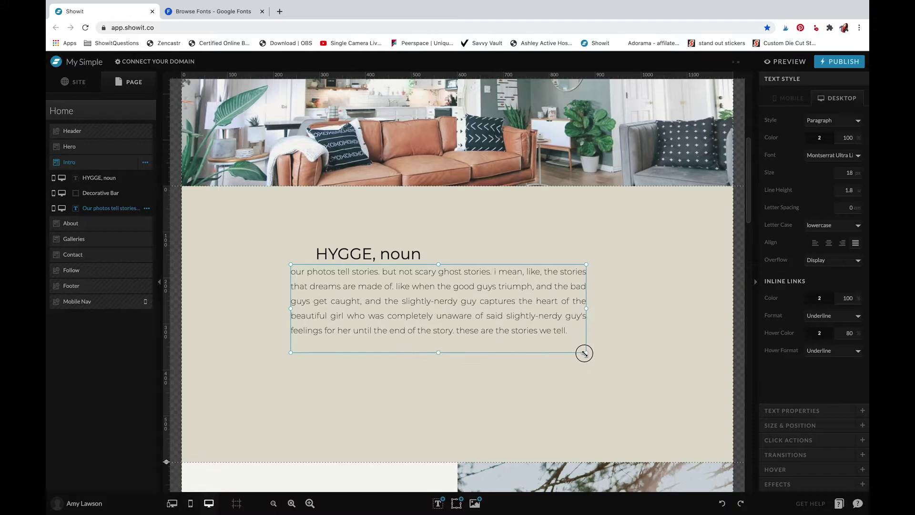
pyautogui.click(615, 347)
pyautogui.moveTo(415, 302); pyautogui.dragTo(435, 312)
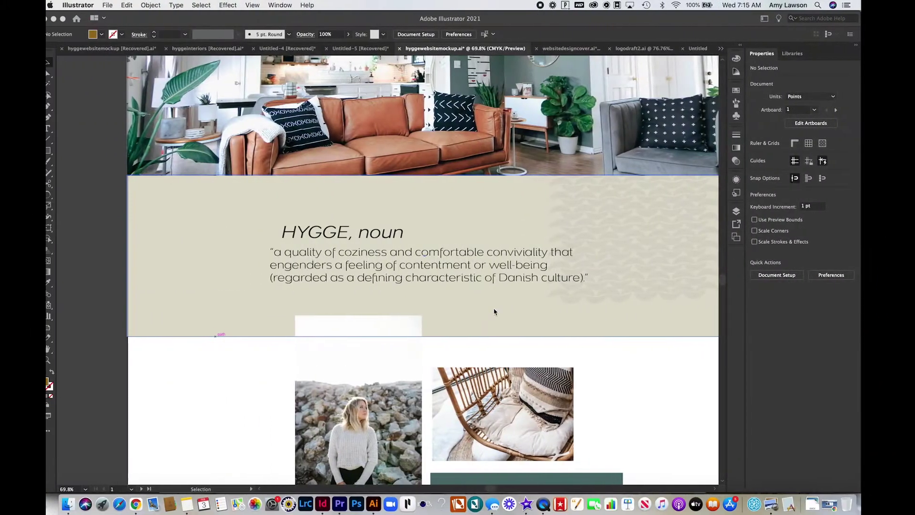
# Copy the hygge definition, "a quality of coziness and comfortable conviviality…", from the Illustrator mockup and replace the Intro paragraph with it.
pyautogui.click(467, 277)
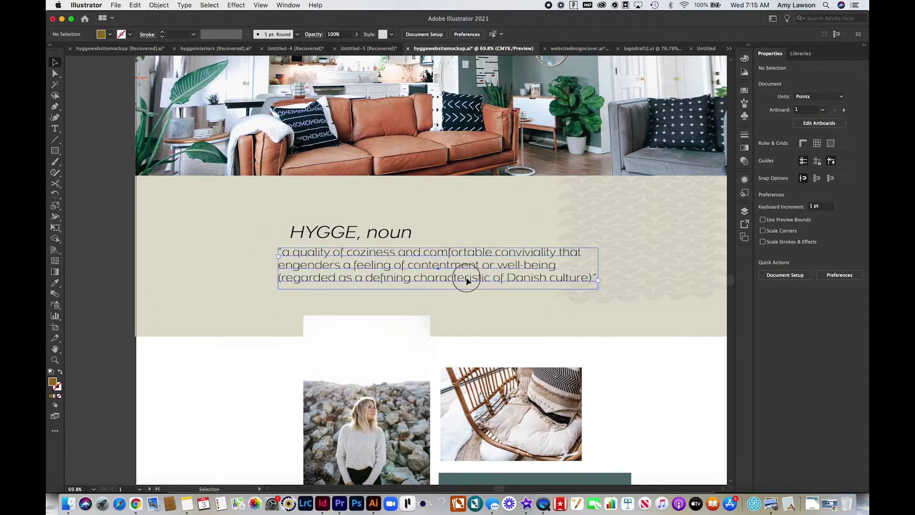
pyautogui.press('super+a')
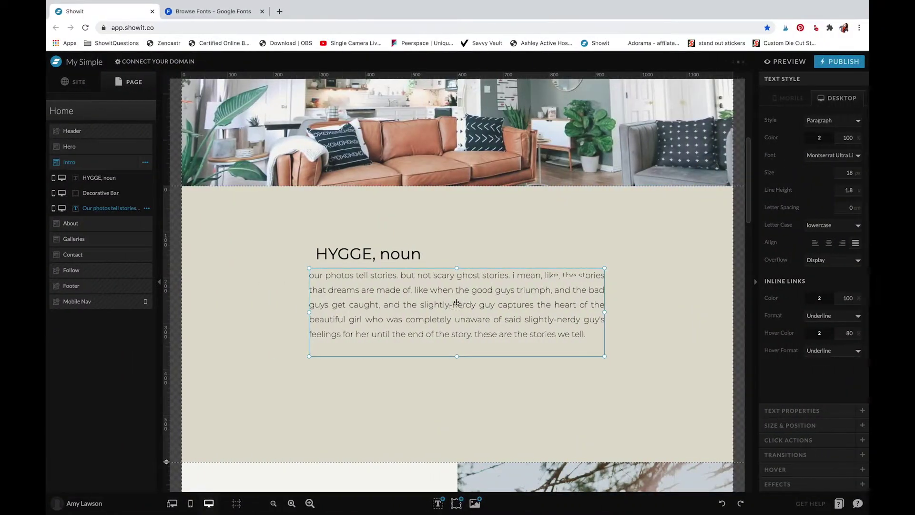
pyautogui.doubleClick(456, 301)
pyautogui.press('super+a')
pyautogui.write('"a quality of coziness and comfortable conviviality that engenders a feeling of contentment or well-being (regarded as a defining characteristic of danish culture)."')
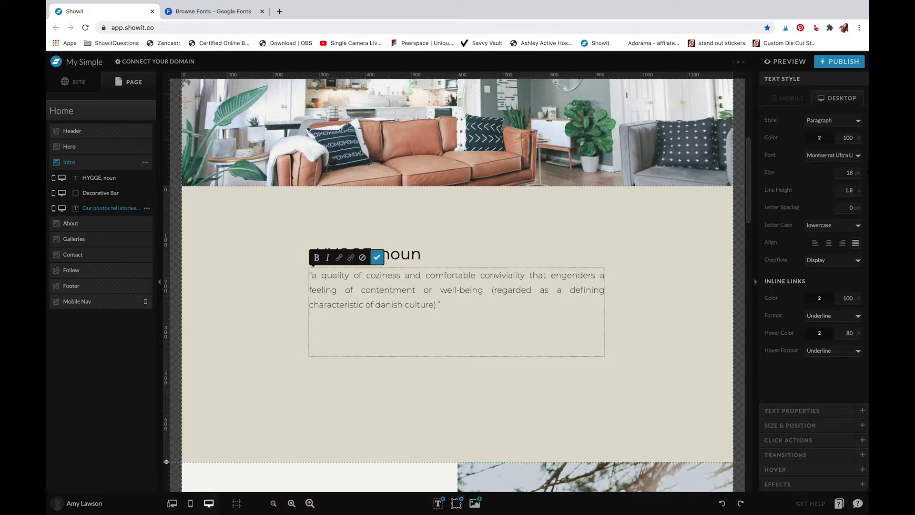
# Set the definition text's size to 24 px and delete the decorative bar overlapping it.
pyautogui.press('super+a')
pyautogui.doubleClick(846, 173)
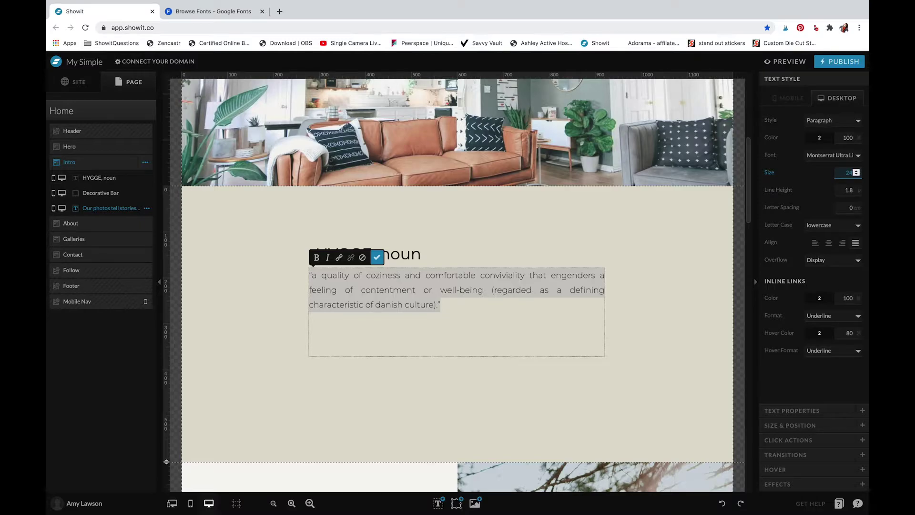
pyautogui.press('Return')
pyautogui.click(682, 311)
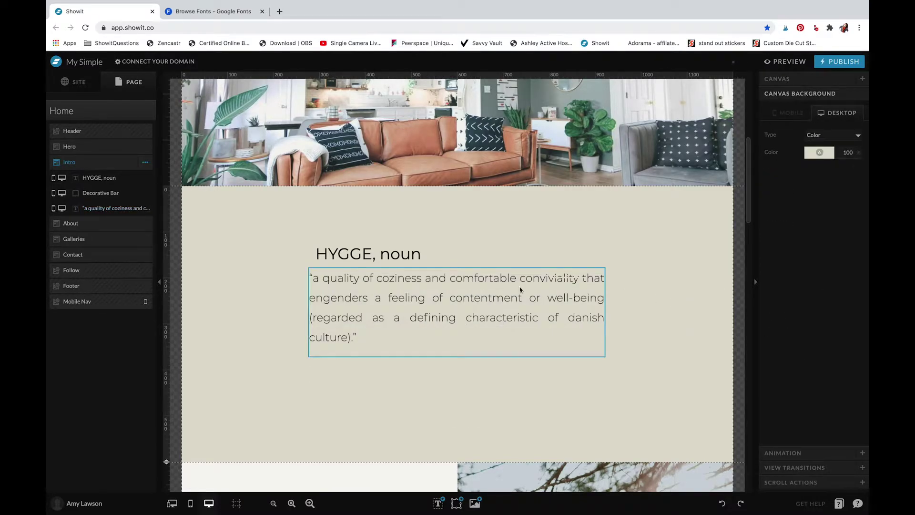
pyautogui.click(577, 279)
pyautogui.press('Delete')
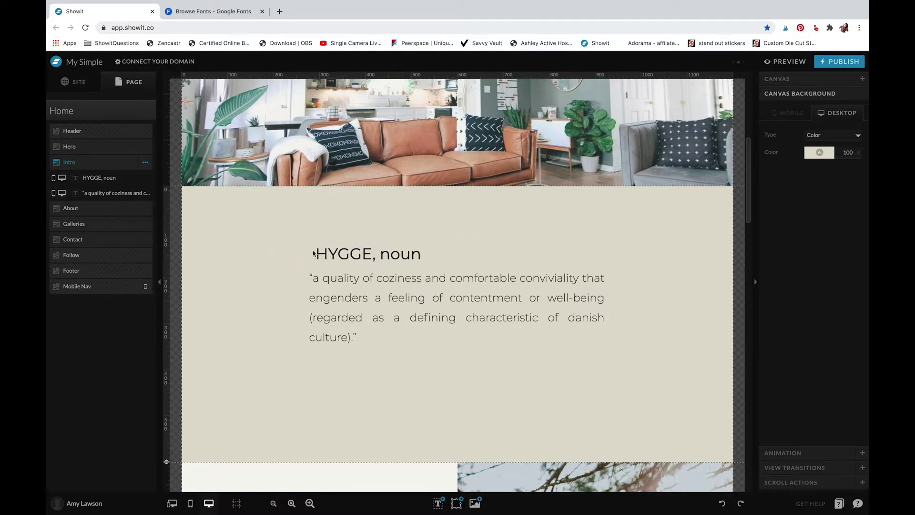
# Move the heading and definition down together and center the pair horizontally on the Intro canvas.
pyautogui.moveTo(351, 221); pyautogui.dragTo(420, 267)
pyautogui.moveTo(367, 294); pyautogui.dragTo(433, 321)
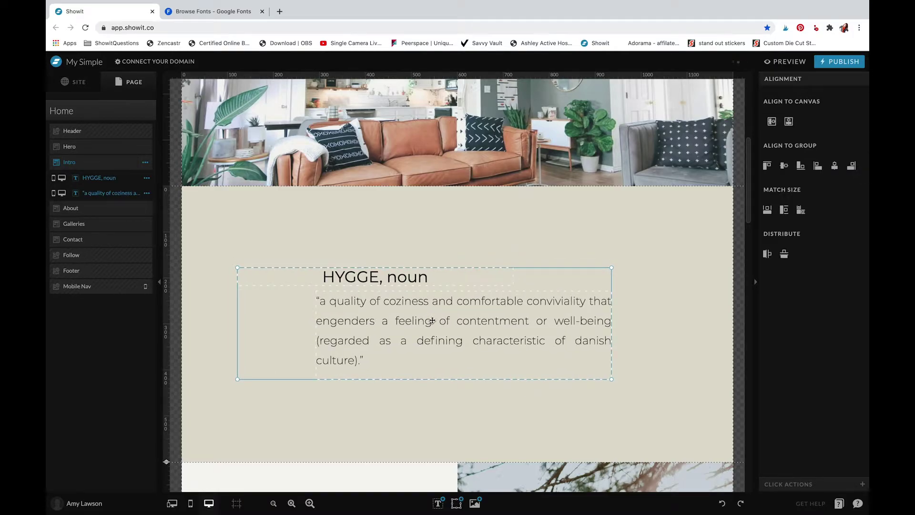
pyautogui.click(789, 121)
pyautogui.click(590, 239)
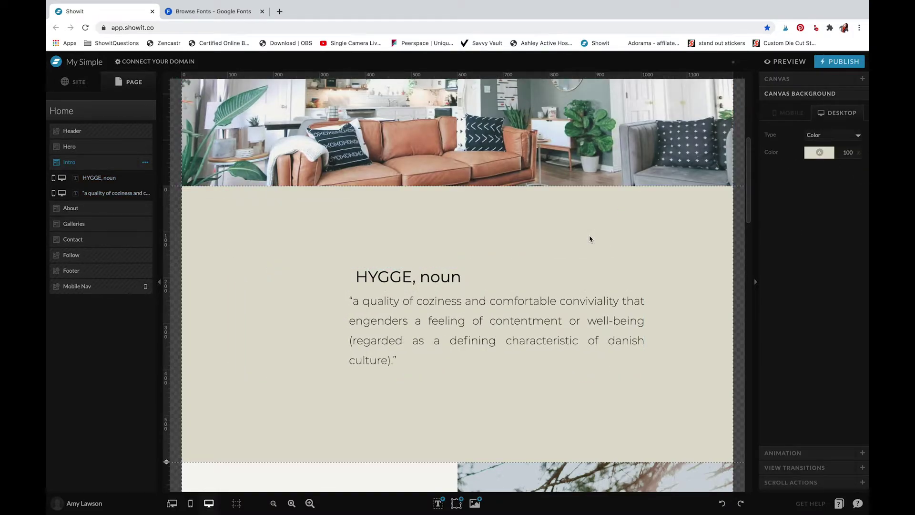
# Center the definition text box horizontally on the canvas and line up the heading with its left edge.
pyautogui.click(572, 330)
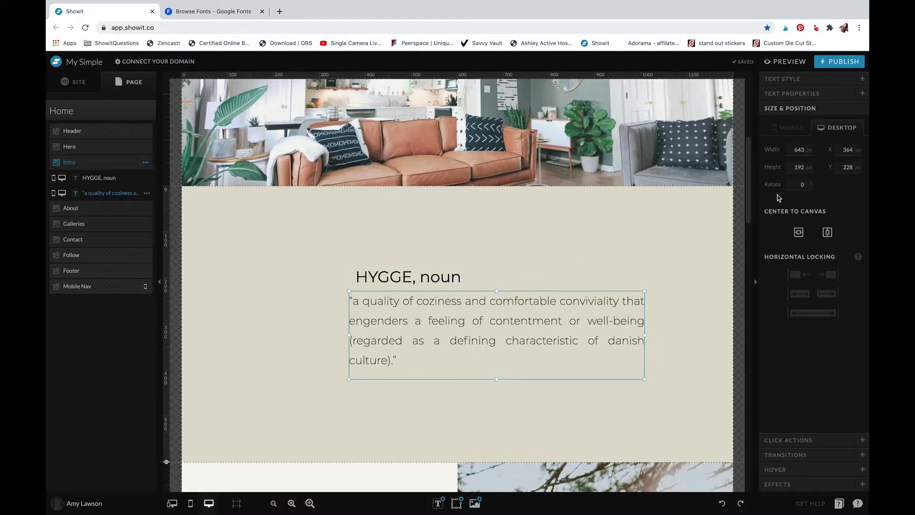
pyautogui.click(827, 231)
pyautogui.click(483, 269)
pyautogui.moveTo(424, 279); pyautogui.dragTo(375, 280)
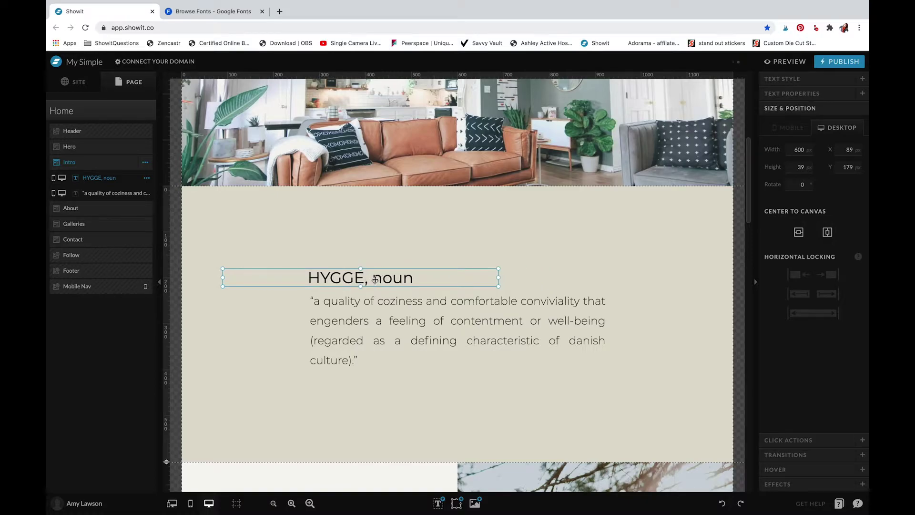
pyautogui.click(406, 248)
# Following the mockup, add sweatertexture.png to the upper-right corner of the Intro canvas and layer it behind the text.
pyautogui.scroll(1, 407, 248)
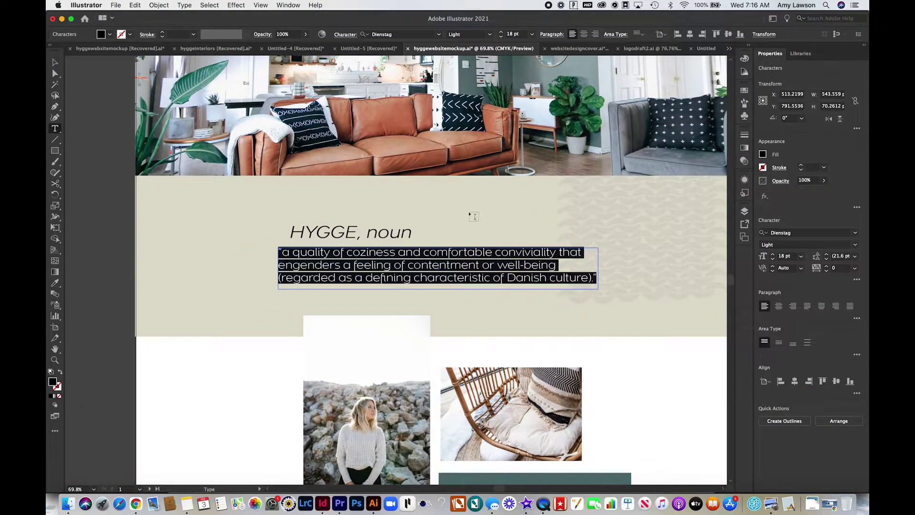
pyautogui.press('Escape')
pyautogui.click(270, 222)
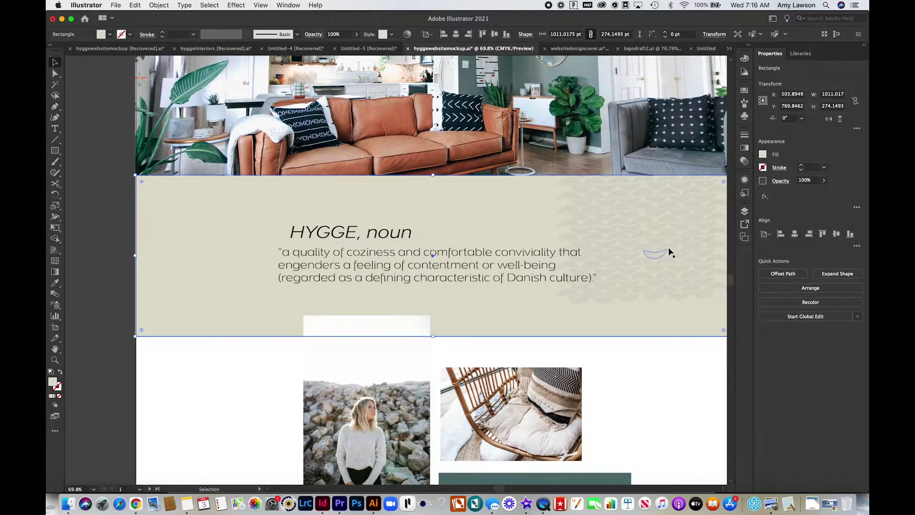
pyautogui.hscroll(5, 669, 252)
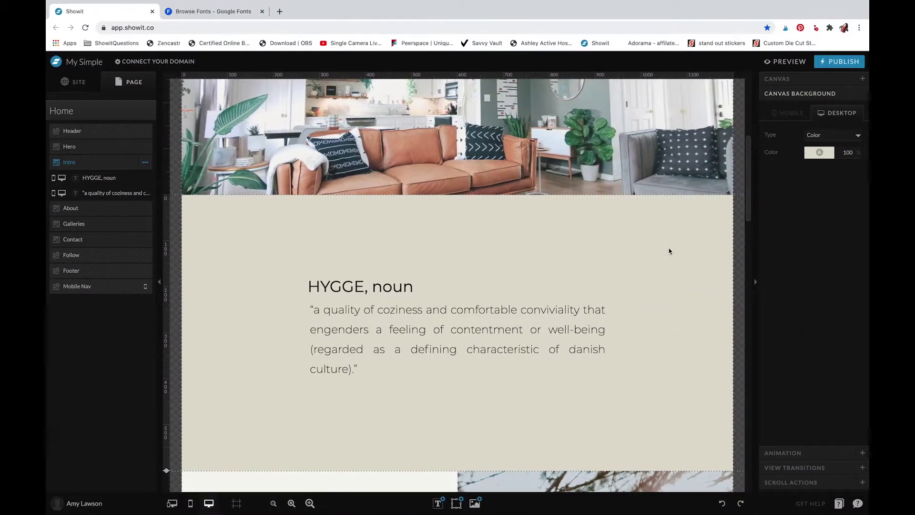
pyautogui.click(682, 245)
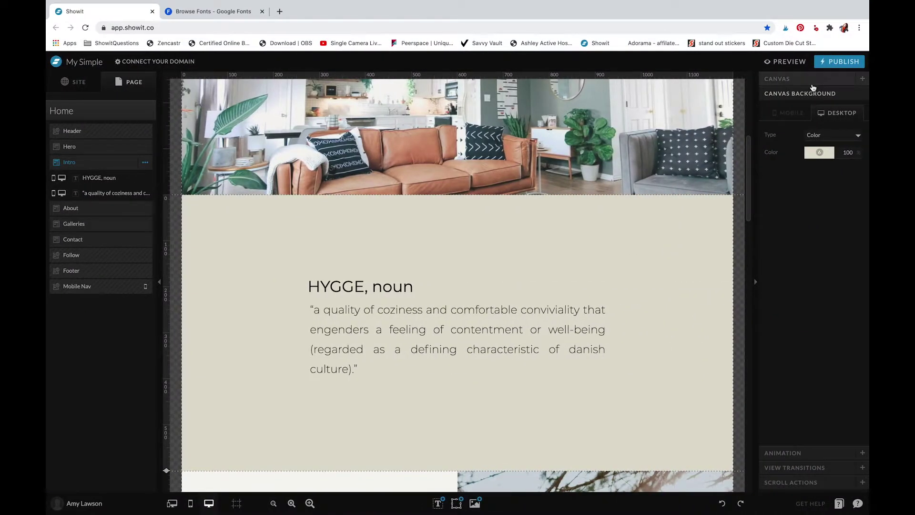
pyautogui.click(475, 504)
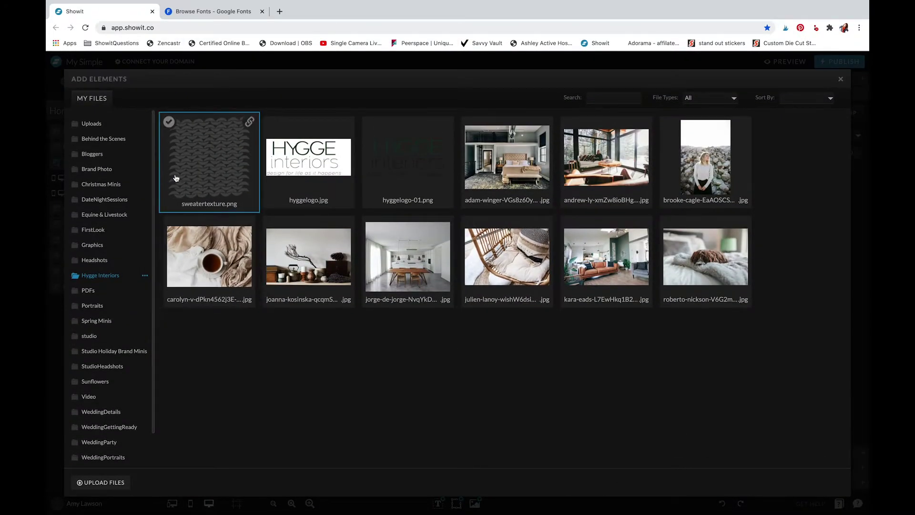
pyautogui.click(172, 182)
pyautogui.click(817, 484)
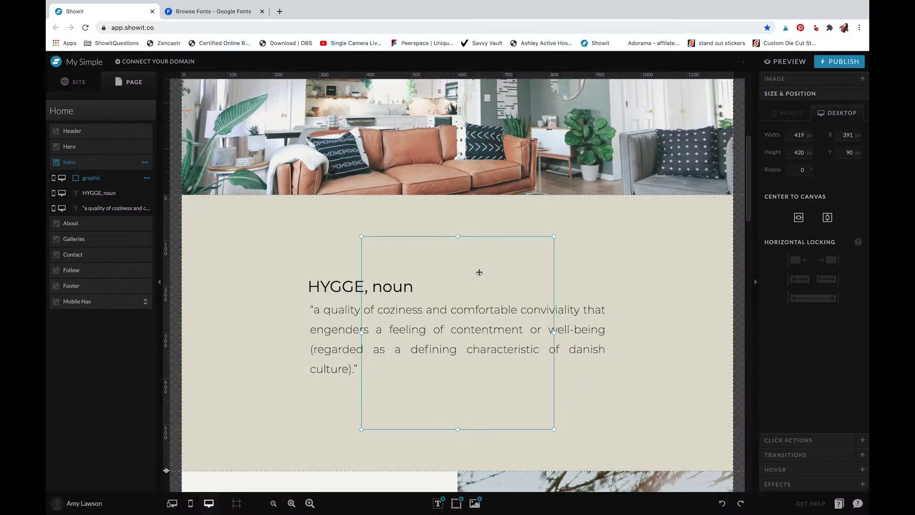
pyautogui.moveTo(476, 272); pyautogui.dragTo(662, 211)
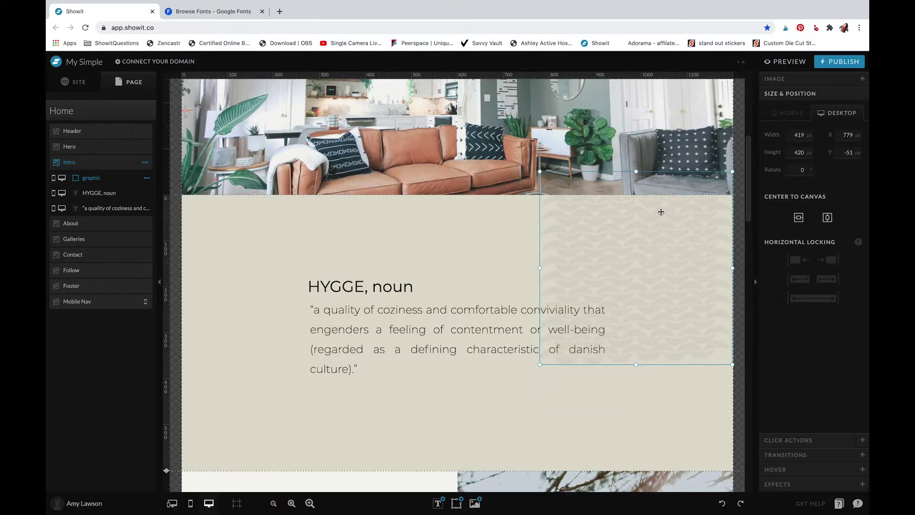
pyautogui.moveTo(91, 179); pyautogui.dragTo(94, 208)
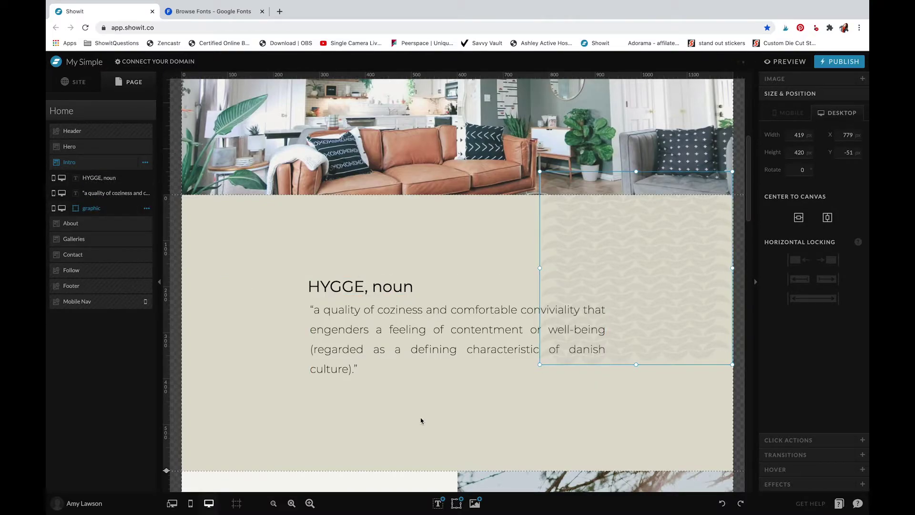
pyautogui.click(467, 433)
# Shorten the Intro canvas to about 500 px high and move the heading and definition up to fit it.
pyautogui.scroll(-2, 327, 452)
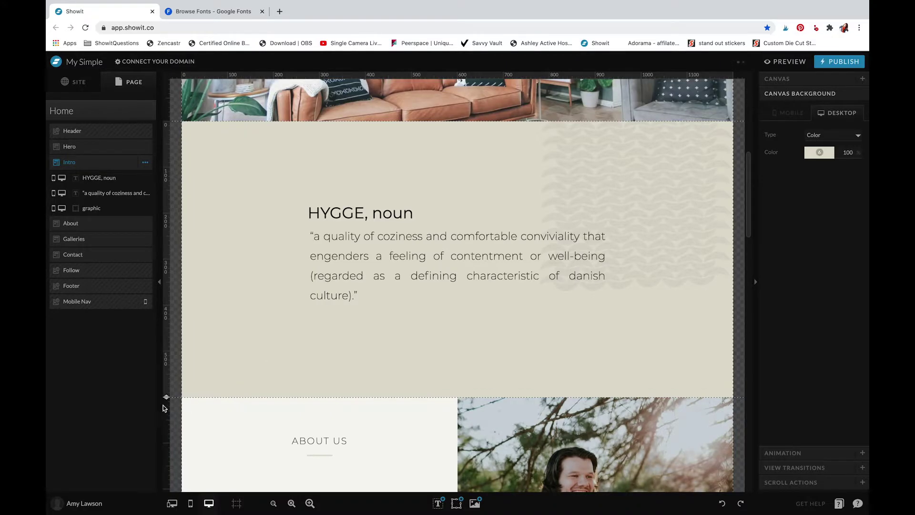
pyautogui.moveTo(165, 397); pyautogui.dragTo(166, 353)
pyautogui.moveTo(279, 191); pyautogui.dragTo(396, 274)
pyautogui.click(382, 325)
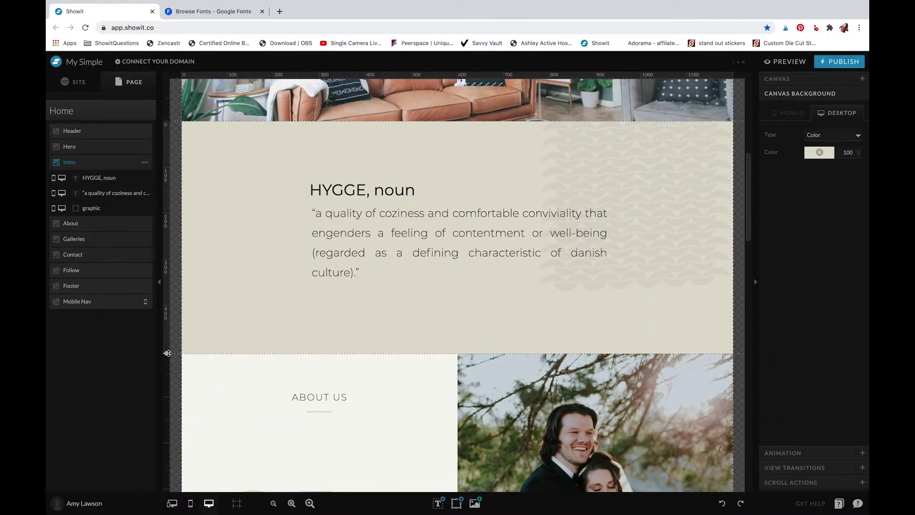
# Shorten the Intro canvas to about 440 px high, moving the heading and definition up and aligning their left edges.
pyautogui.moveTo(166, 353); pyautogui.dragTo(168, 322)
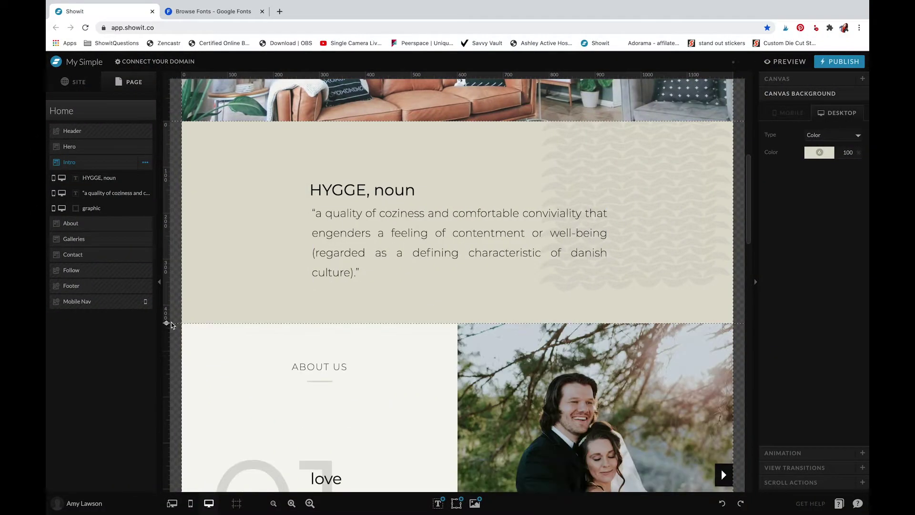
pyautogui.click(306, 184)
pyautogui.keyDown('shift'); pyautogui.click(432, 244); pyautogui.keyUp('shift')
pyautogui.moveTo(432, 244); pyautogui.dragTo(381, 239)
pyautogui.click(358, 300)
pyautogui.click(392, 239)
pyautogui.click(387, 177)
pyautogui.moveTo(387, 177); pyautogui.dragTo(375, 177)
pyautogui.click(247, 250)
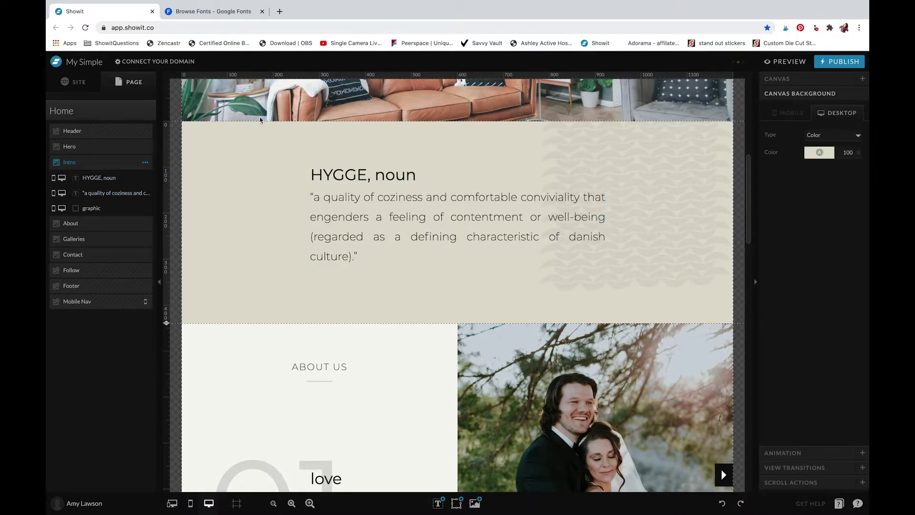
# Switch to the Squarespace editor and add a blank section between the hero and the footer.
pyautogui.hotkey('ctrl', 'Left')
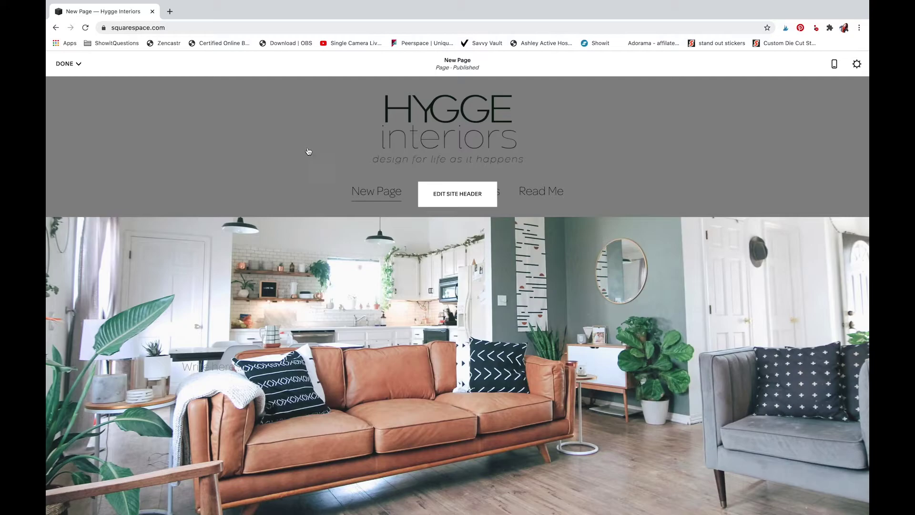
pyautogui.scroll(-3, 453, 340)
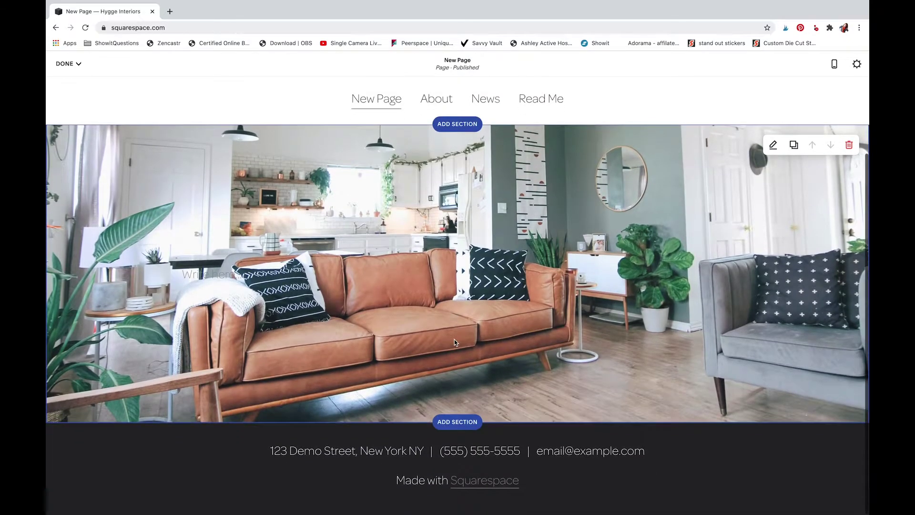
pyautogui.click(459, 421)
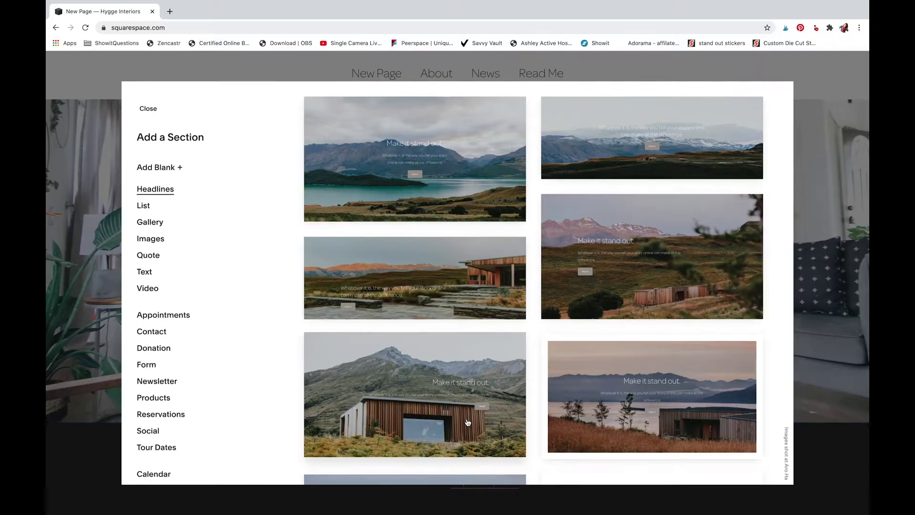
pyautogui.click(161, 167)
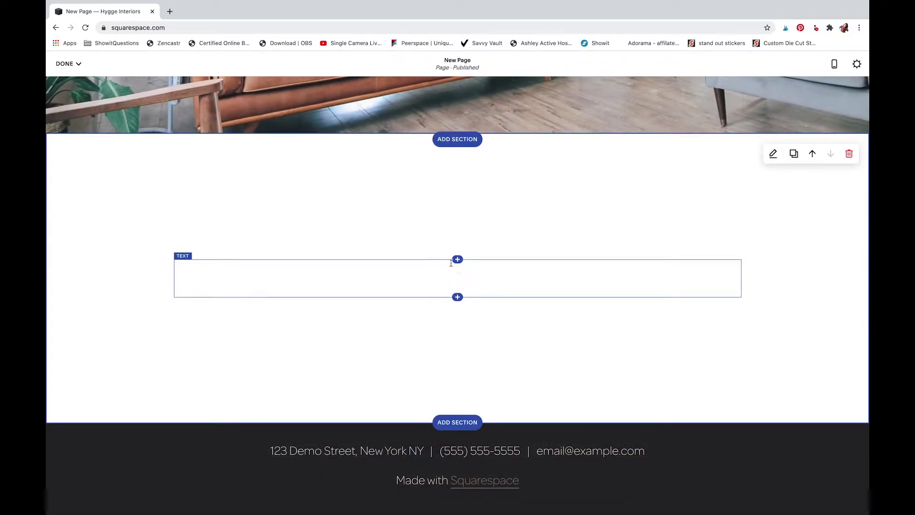
pyautogui.click(478, 223)
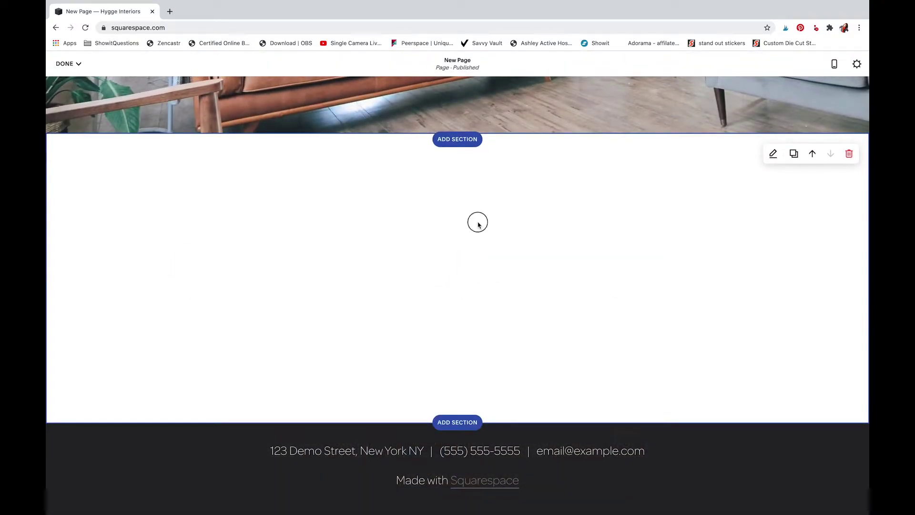
# Apply the Accent Dark color theme to the new blank section.
pyautogui.click(773, 154)
pyautogui.click(779, 160)
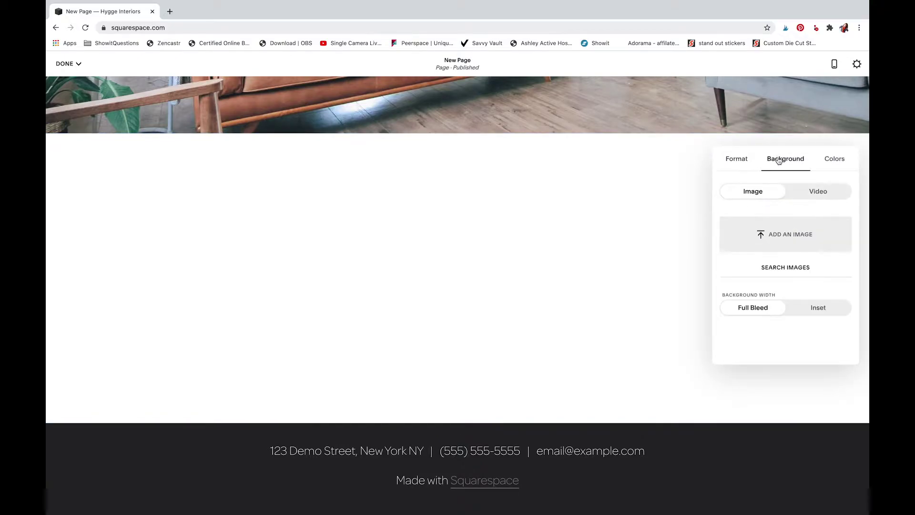
pyautogui.click(822, 155)
pyautogui.scroll(-3, 781, 257)
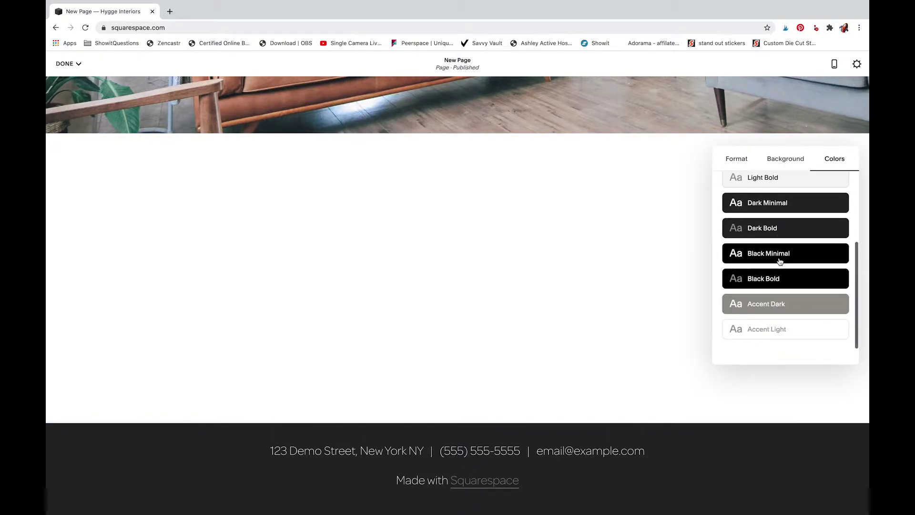
pyautogui.click(785, 312)
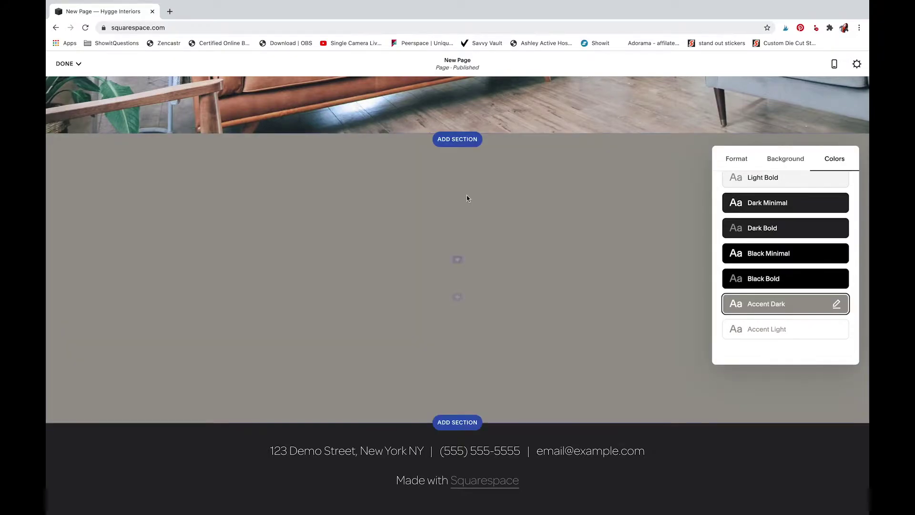
# Enter the section's definition: “a quality of coziness and comfortable conviviality that engenders a feeling of contentment or well-being (regarded as a defining characteristic of Danish culture).”.
pyautogui.click(426, 276)
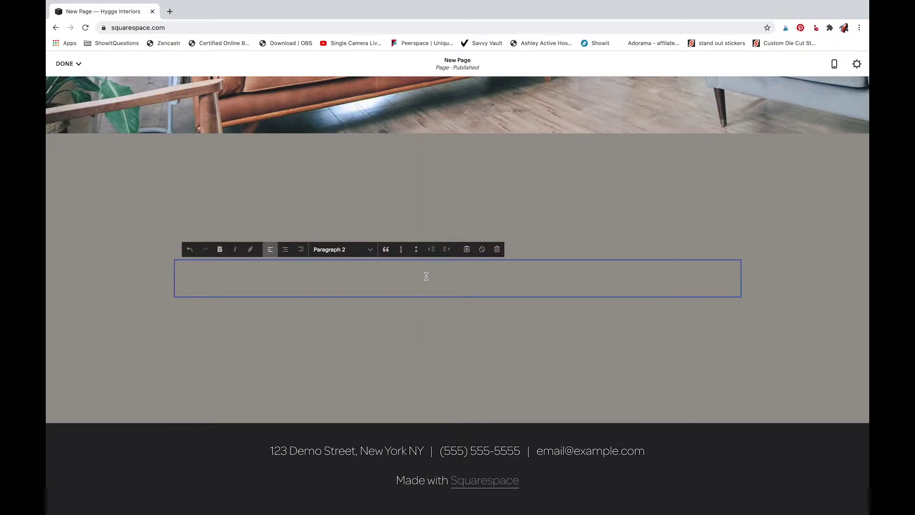
pyautogui.write('"a quality of coziness and comfortable conviviality that engenders a feeling of contentment or well-being (regarded as a defining characteristic of Danish culture)."')
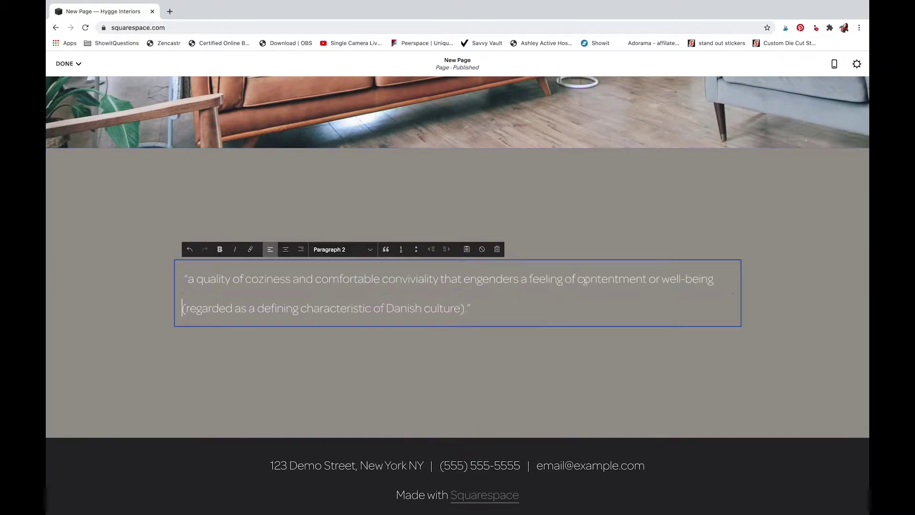
# Set the definition section's content width to a custom value of 58 and its section height to M.
pyautogui.click(538, 208)
pyautogui.click(773, 169)
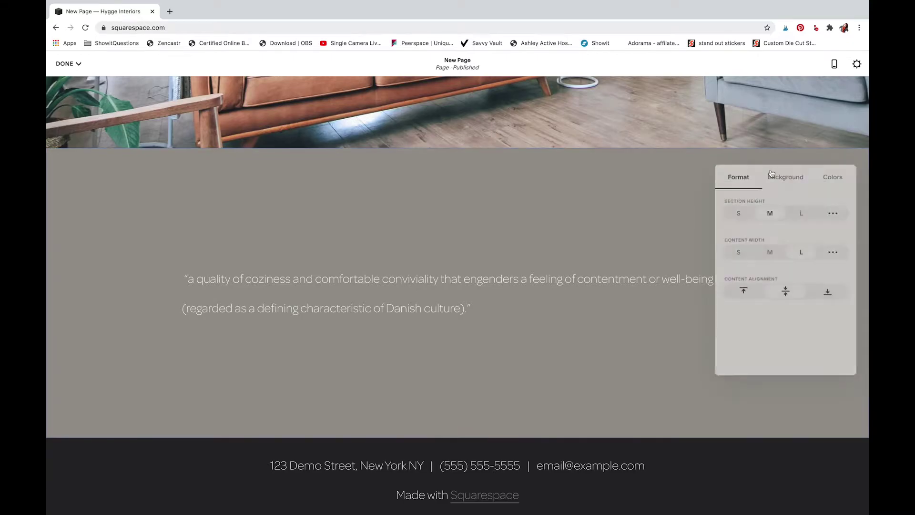
pyautogui.click(737, 209)
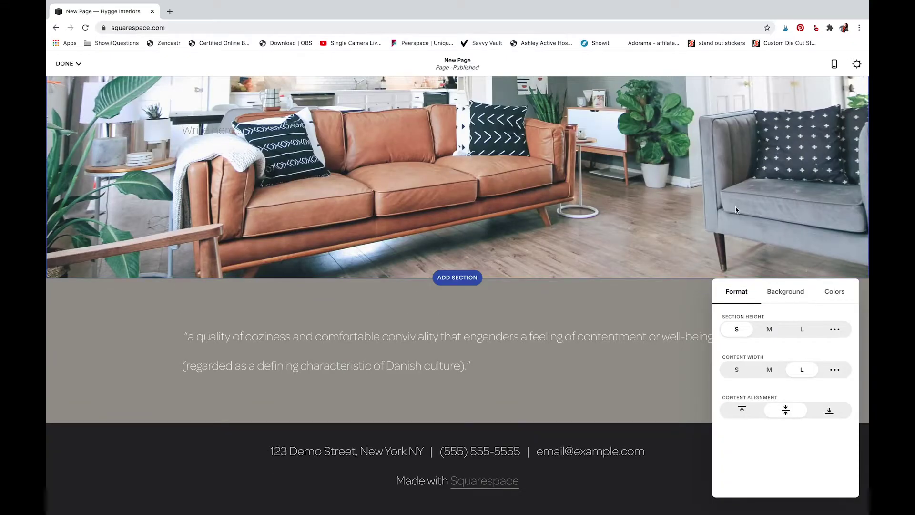
pyautogui.click(772, 331)
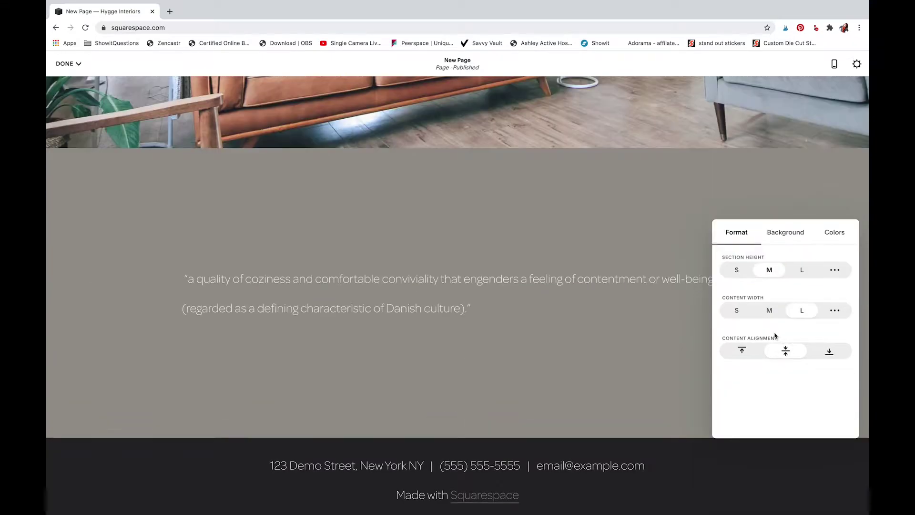
pyautogui.click(737, 312)
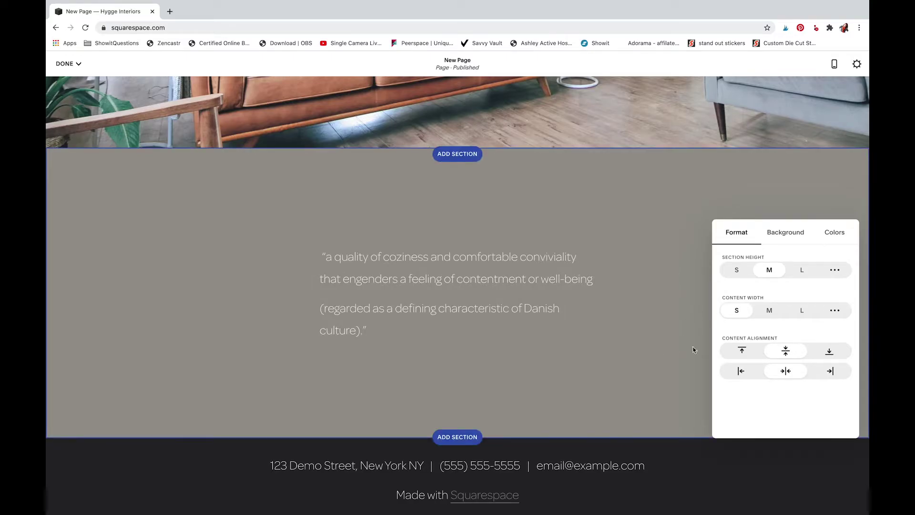
pyautogui.click(832, 311)
pyautogui.moveTo(751, 330)
pyautogui.mouseDown()
pyautogui.moveTo(778, 331)
pyautogui.moveTo(761, 331)
pyautogui.mouseUp()
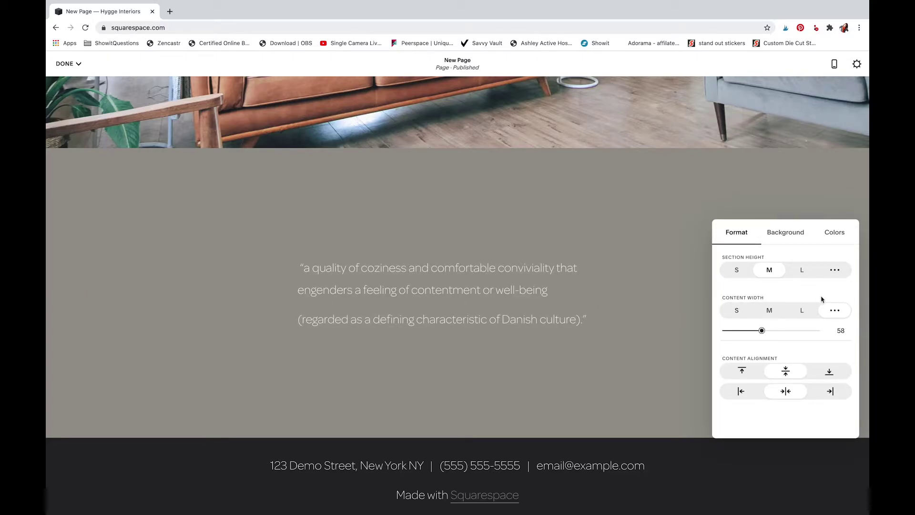
pyautogui.click(737, 271)
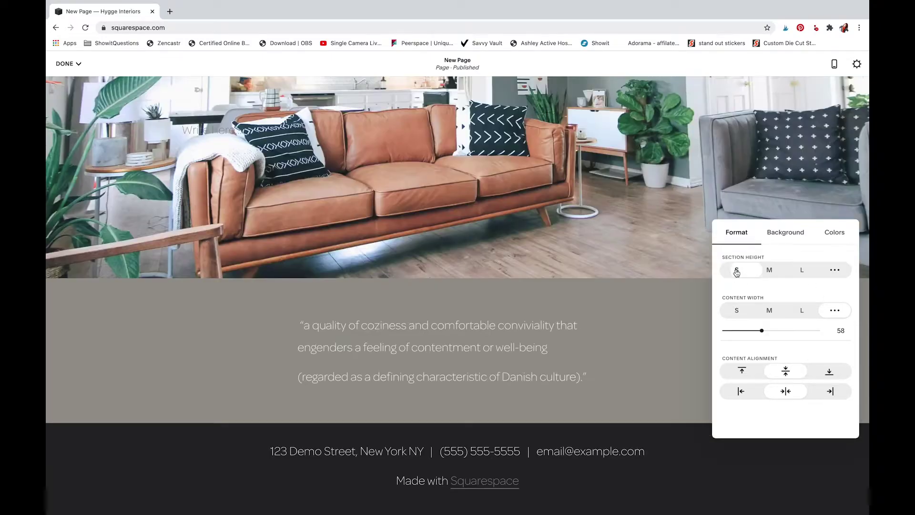
pyautogui.click(769, 270)
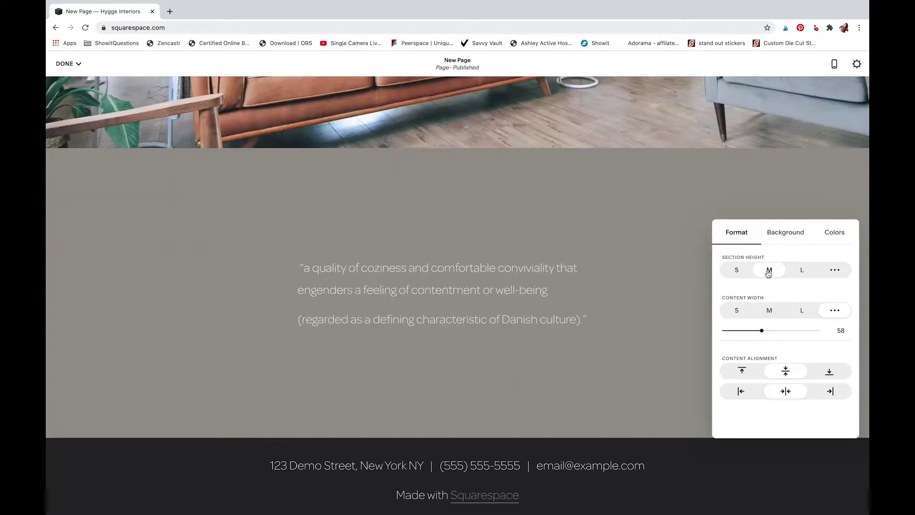
# Change the definition section's color theme to Light Bold.
pyautogui.click(785, 233)
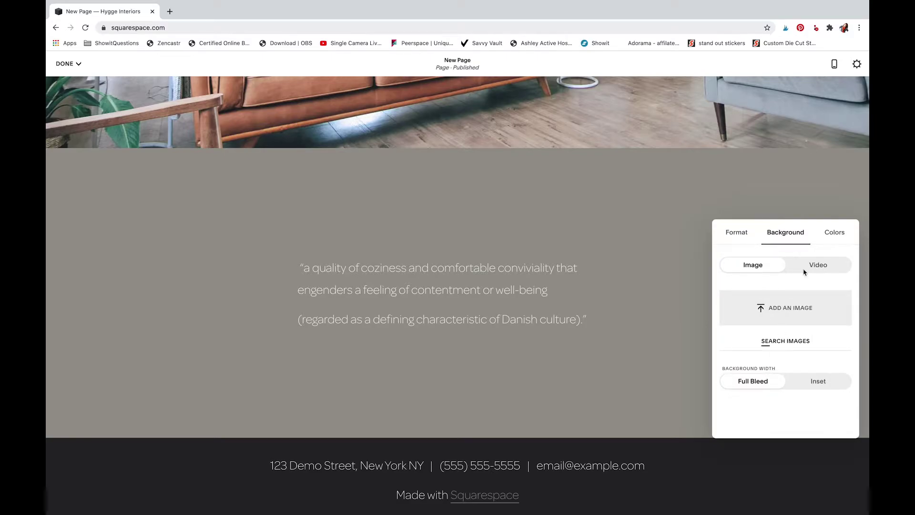
pyautogui.click(834, 234)
pyautogui.scroll(-3, 785, 352)
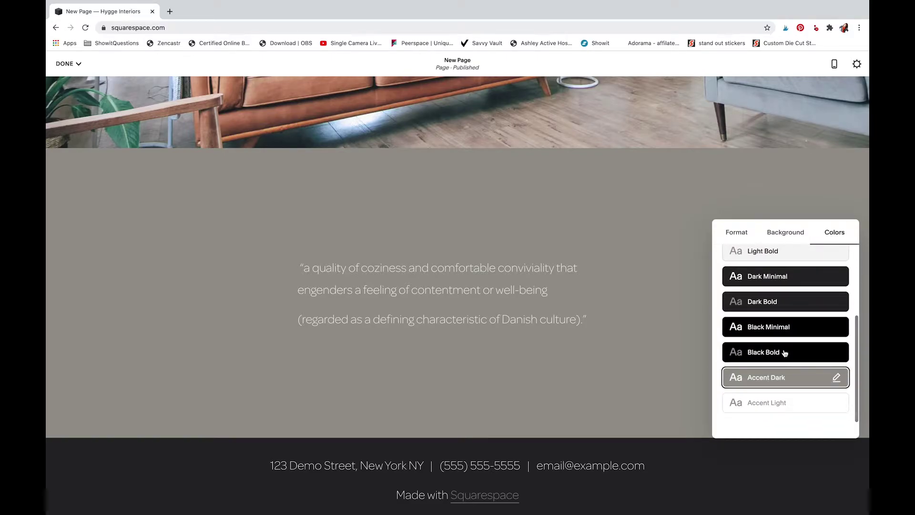
pyautogui.scroll(1, 785, 353)
pyautogui.scroll(3, 784, 352)
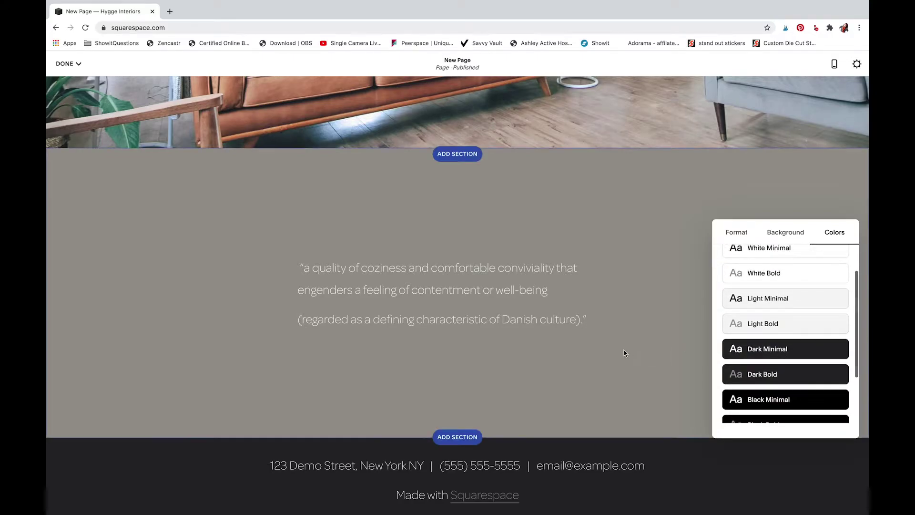
pyautogui.click(763, 325)
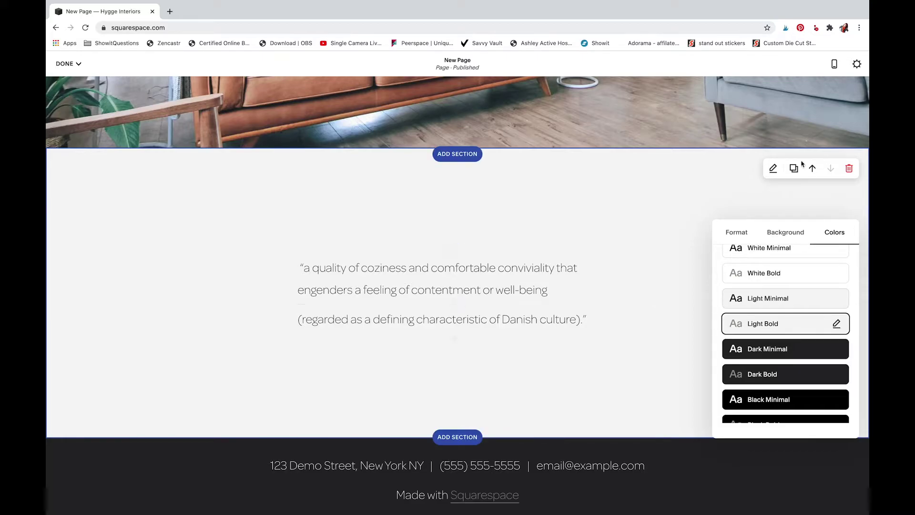
pyautogui.click(645, 218)
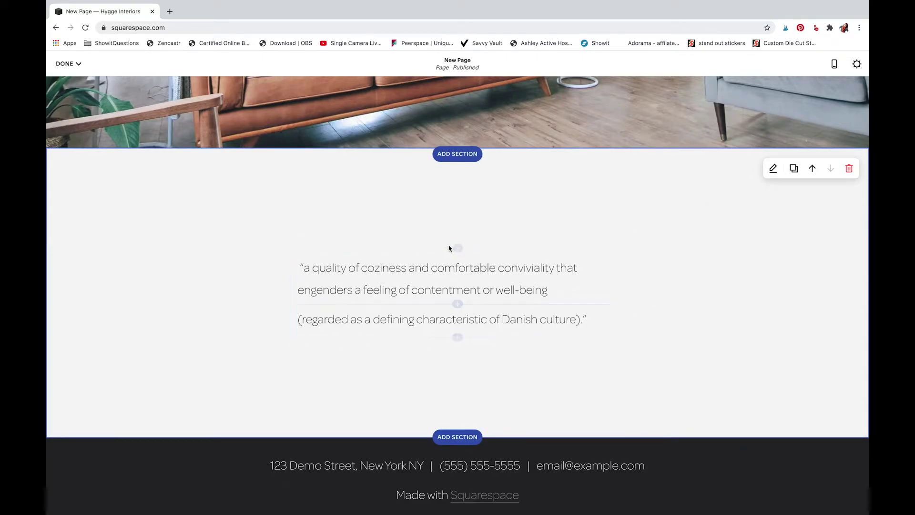
# Add a text block above the definition and enter “HYGEE” in it.
pyautogui.click(457, 248)
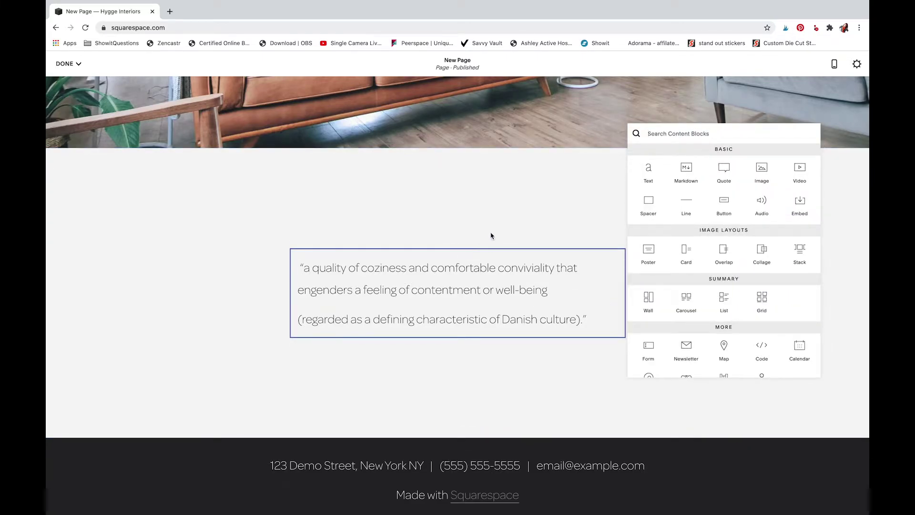
pyautogui.click(649, 168)
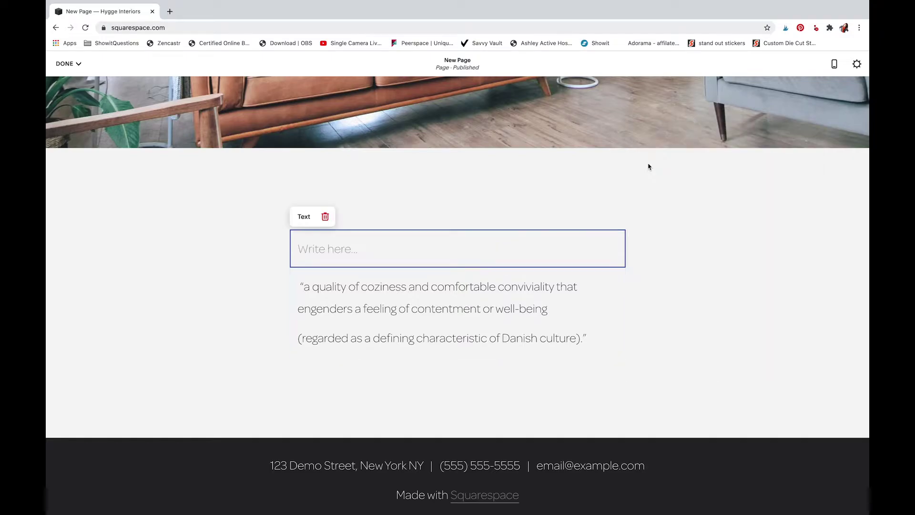
pyautogui.click(342, 253)
pyautogui.write('HYGEE')
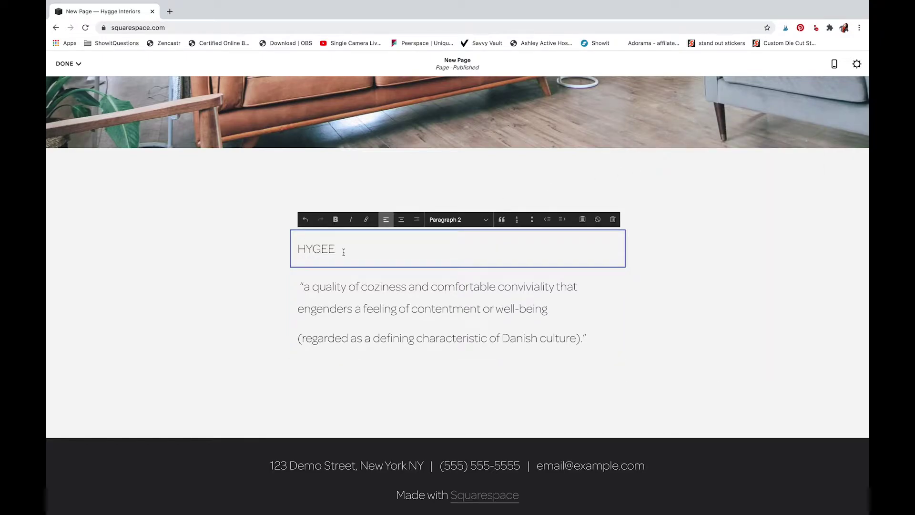
# Try the Heading 2 and Heading 3 styles on the word above the definition and try making it bold.
pyautogui.click(457, 220)
pyautogui.click(460, 179)
pyautogui.click(462, 223)
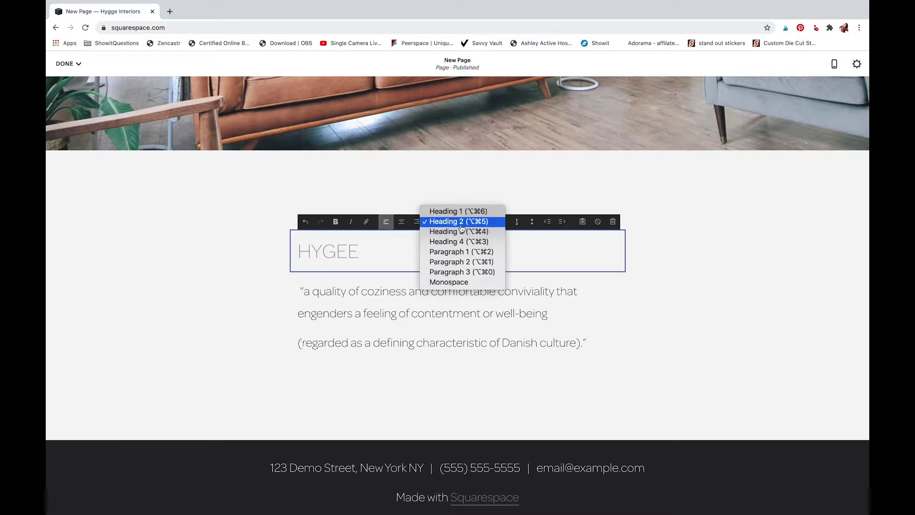
pyautogui.click(461, 231)
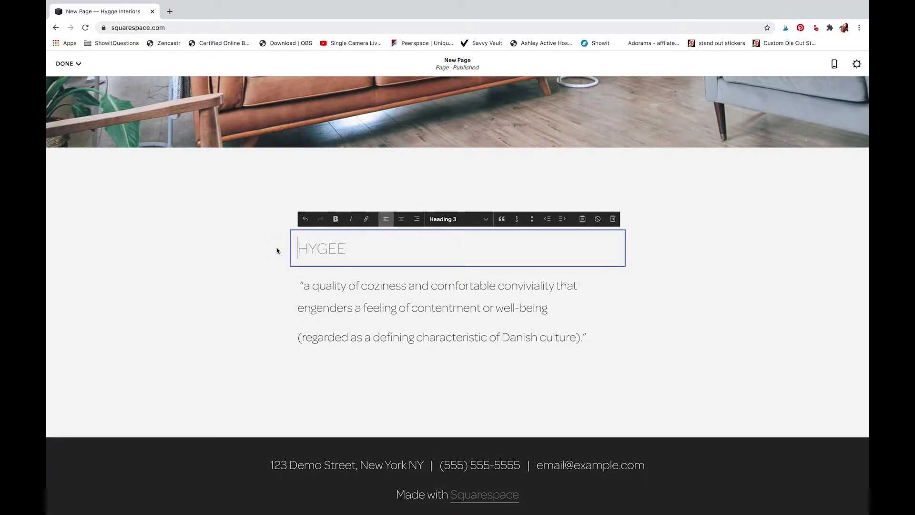
pyautogui.moveTo(278, 250); pyautogui.dragTo(349, 248)
pyautogui.click(336, 218)
# Correct the spelling of the word above the definition to “HYGGE” and try making it bold.
pyautogui.click(338, 253)
pyautogui.press('BackSpace')
pyautogui.write('G')
pyautogui.scroll(-1, 344, 243)
pyautogui.doubleClick(347, 247)
pyautogui.click(336, 214)
# Compare smaller text styles on the word “HYGGE” and set it to Paragraph 1.
pyautogui.click(448, 215)
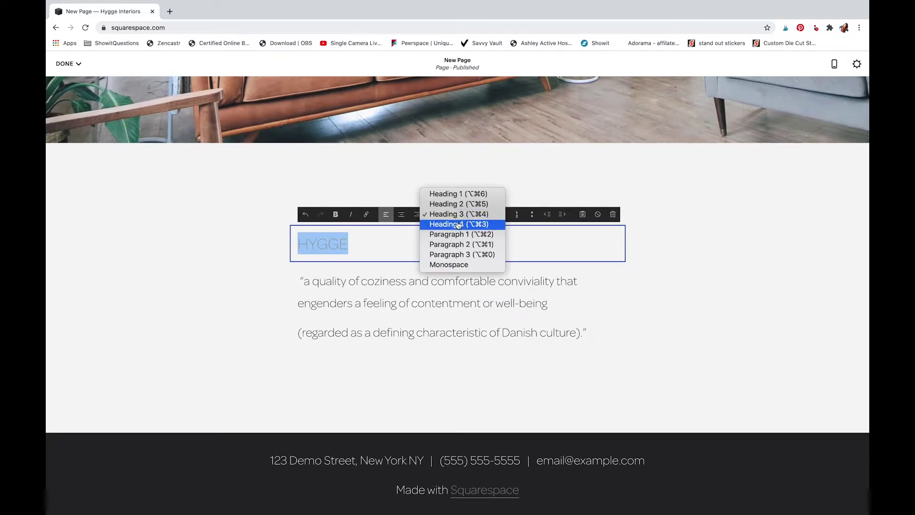
pyautogui.click(457, 224)
pyautogui.click(456, 212)
pyautogui.click(456, 216)
pyautogui.click(456, 219)
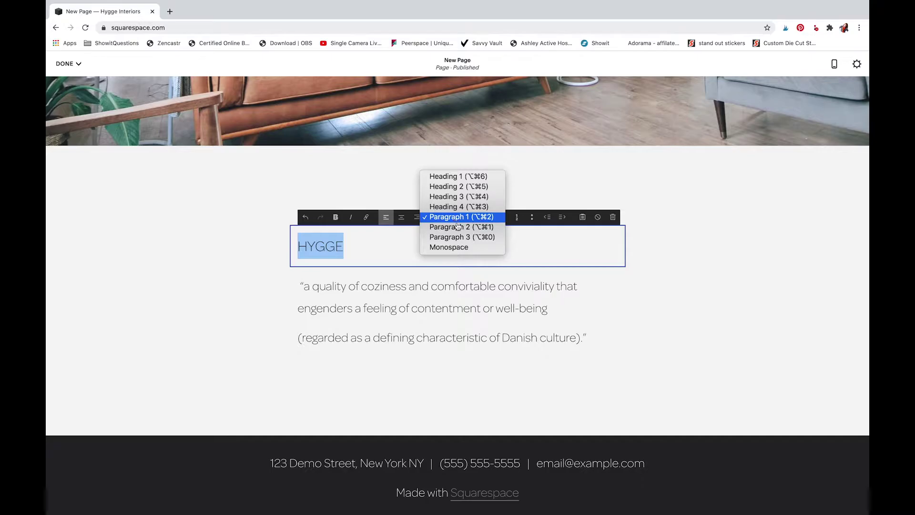
pyautogui.click(457, 224)
pyautogui.click(457, 219)
pyautogui.click(457, 217)
# Extend the heading above the definition to read “HYGGE, noun”.
pyautogui.click(271, 313)
pyautogui.click(352, 248)
pyautogui.click(204, 269)
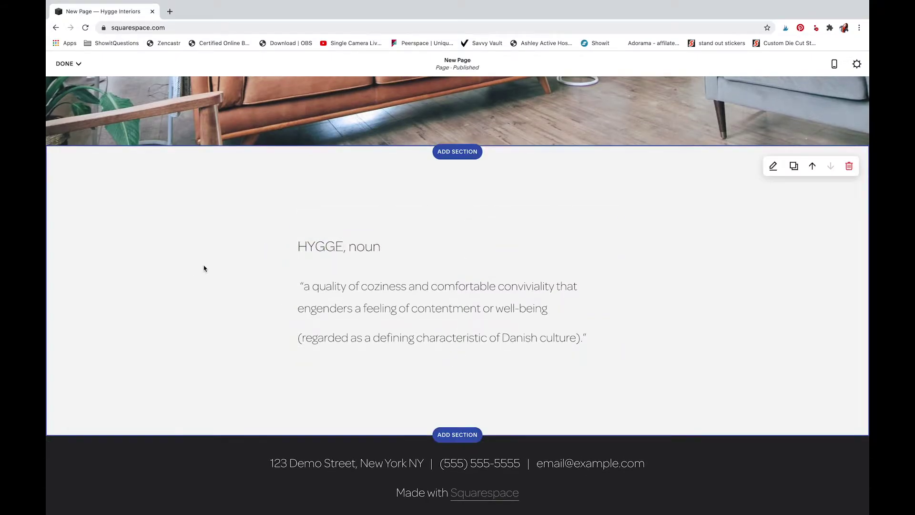
# Switch to the Illustrator mockup and examine the about section's photo and text-box layout below the hygge definition.
pyautogui.scroll(-1, 643, 297)
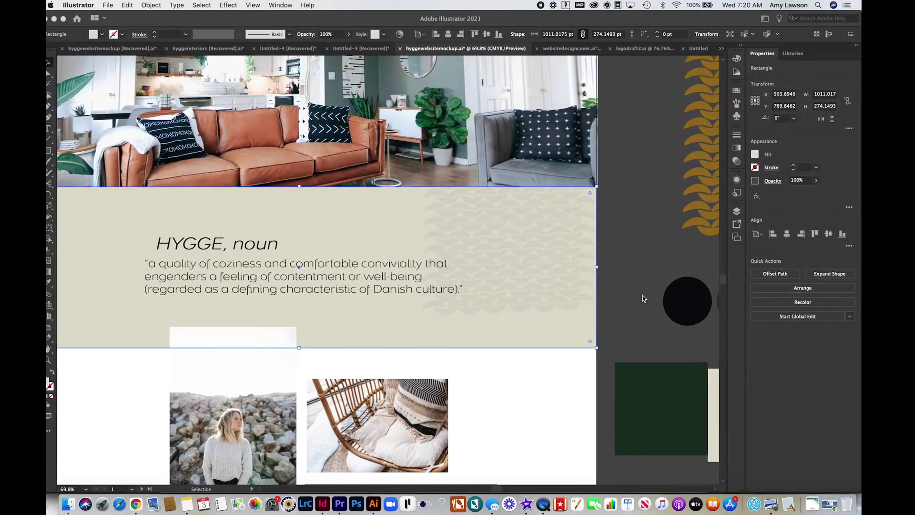
pyautogui.scroll(-5, 521, 331)
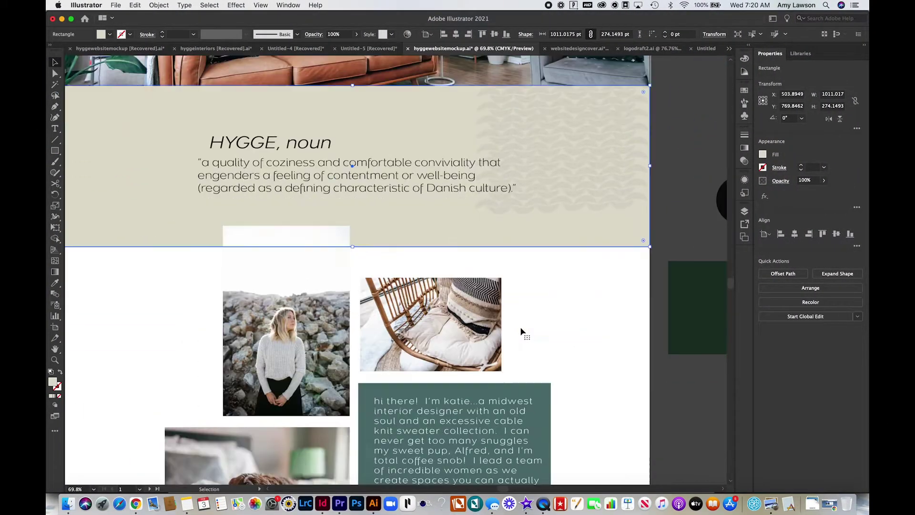
pyautogui.scroll(-2, 521, 331)
pyautogui.scroll(-5, 521, 332)
pyautogui.scroll(-1, 521, 332)
pyautogui.scroll(5, 521, 332)
pyautogui.scroll(1, 521, 332)
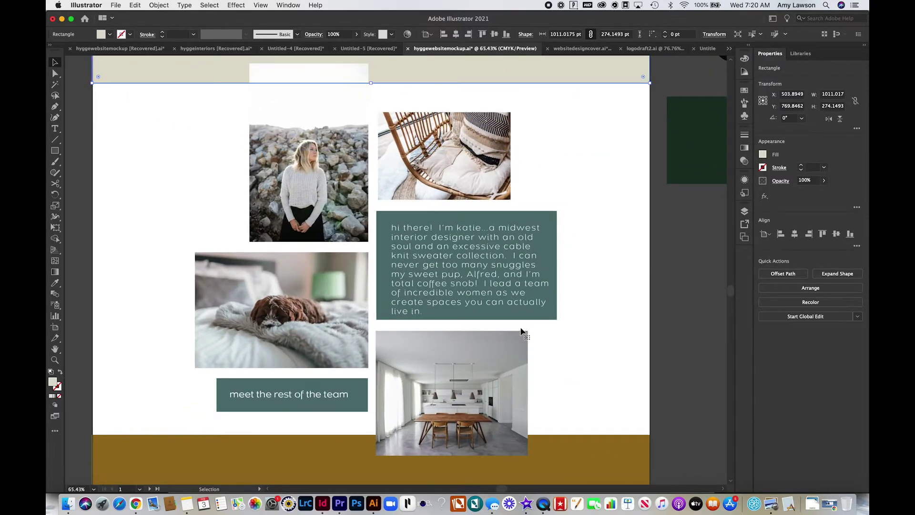
# Switch from the mockup to the Showit editor and delete the About canvas from the Home page.
pyautogui.scroll(1, 612, 230)
pyautogui.hscroll(-2, 612, 231)
pyautogui.click(634, 242)
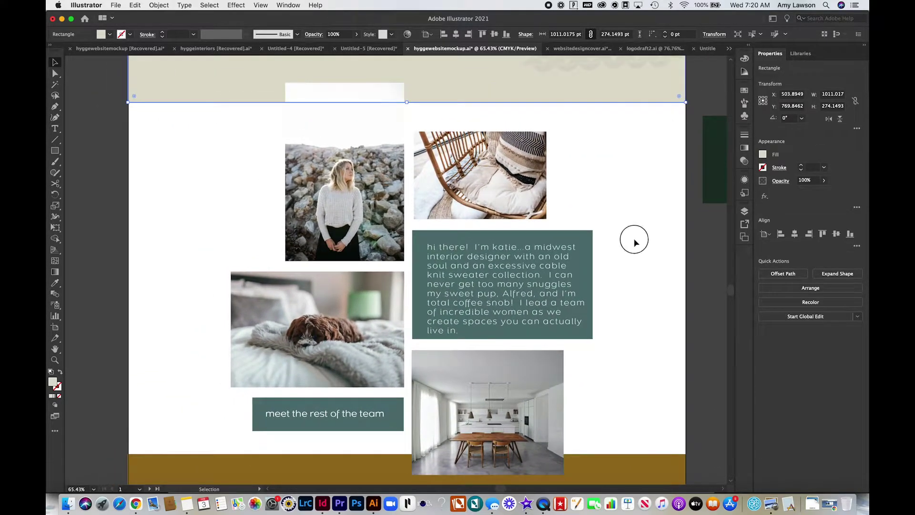
pyautogui.hotkey('ctrl', 'Right')
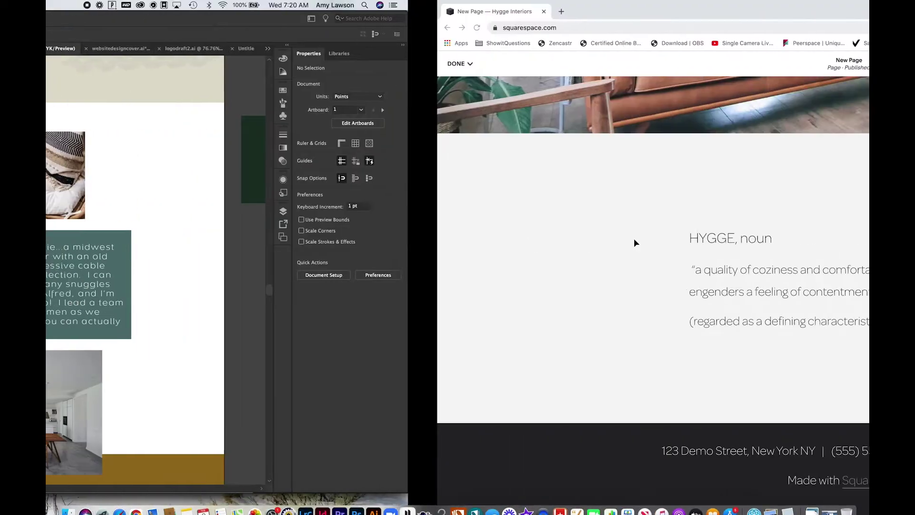
pyautogui.hotkey('ctrl', 'Right')
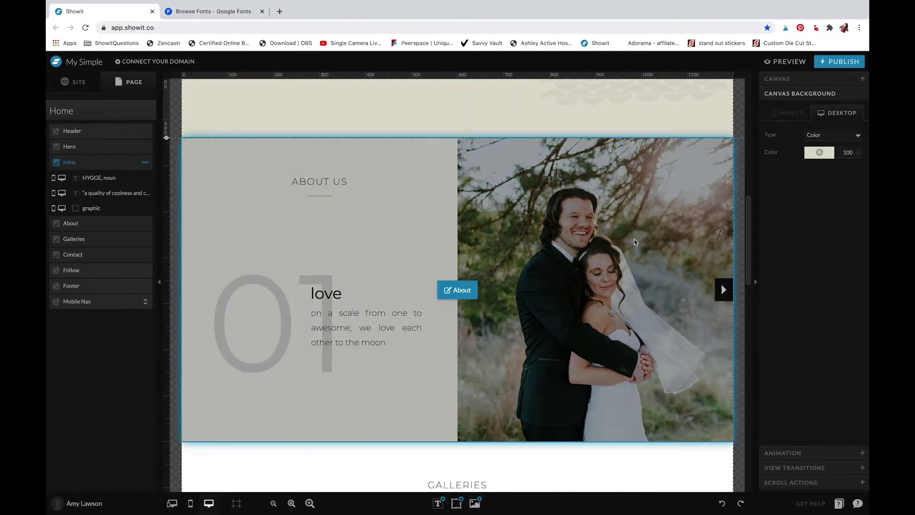
pyautogui.click(569, 317)
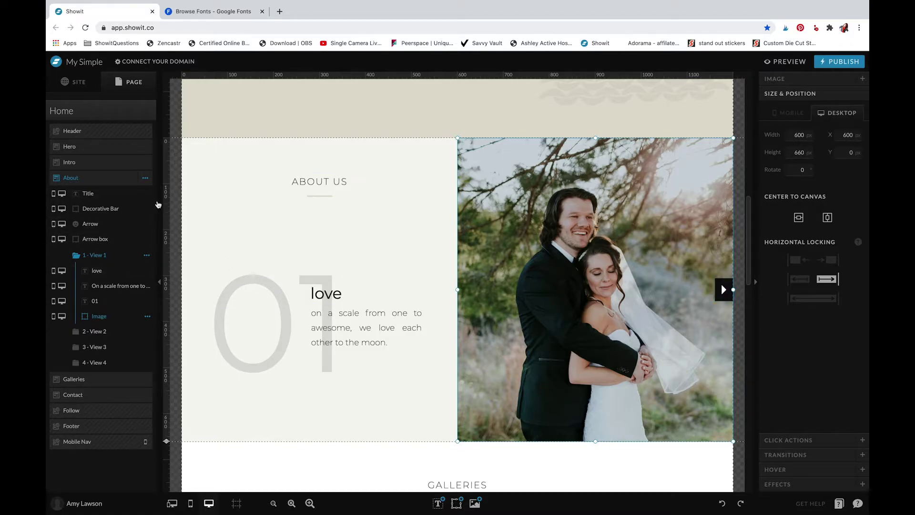
pyautogui.click(145, 179)
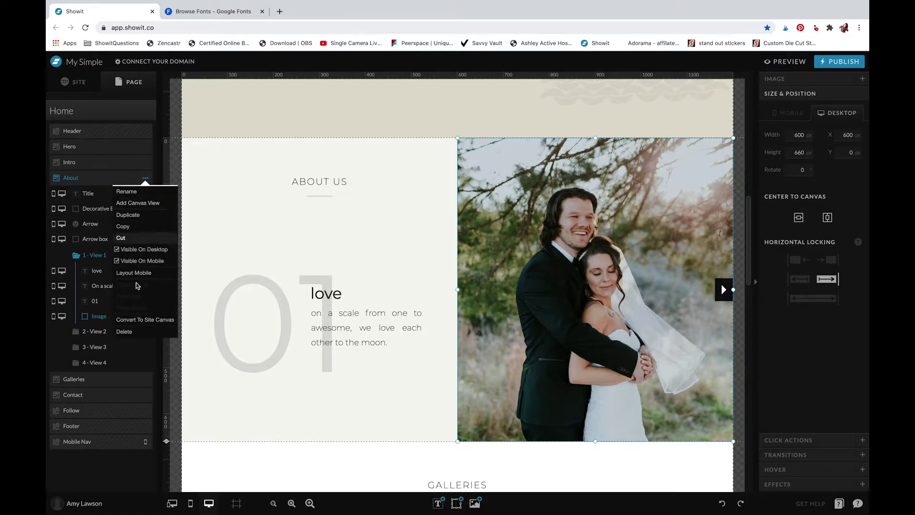
pyautogui.click(125, 332)
# Add a blank canvas to the Home page and place it between the Intro and Galleries canvases.
pyautogui.click(133, 163)
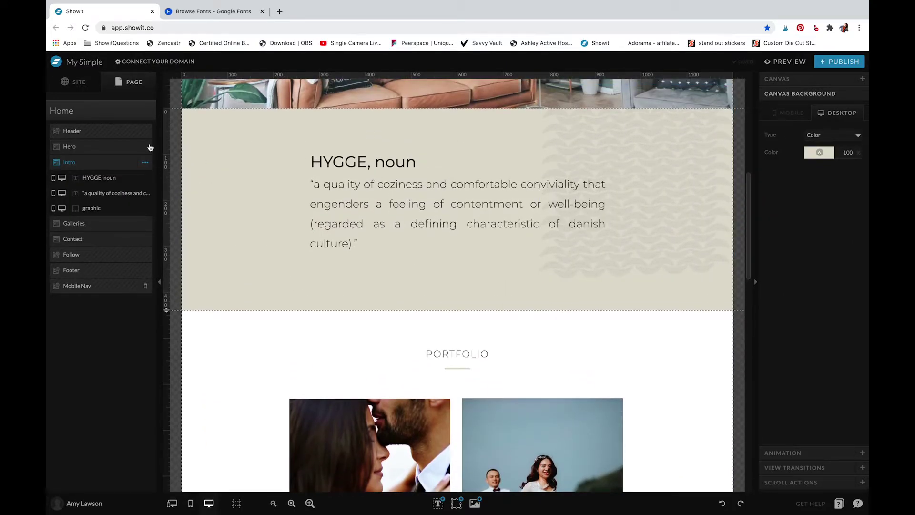
pyautogui.click(134, 103)
pyautogui.click(146, 110)
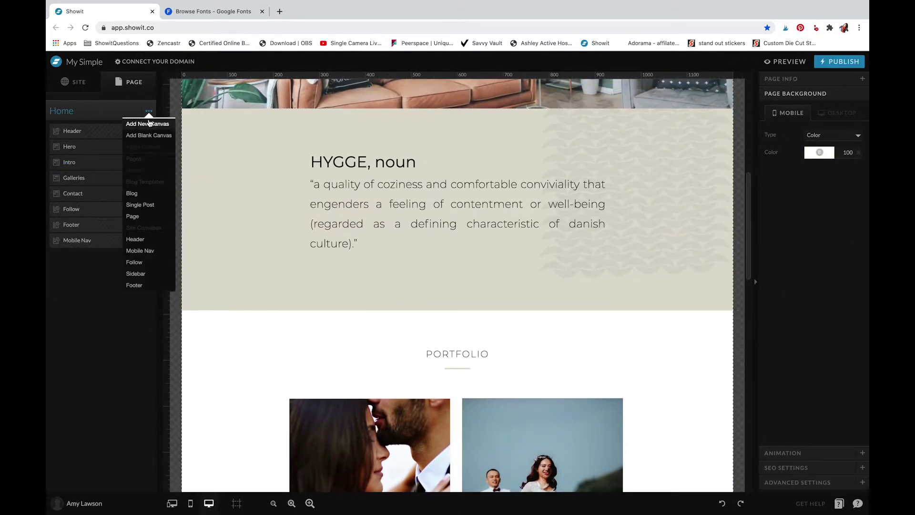
pyautogui.click(150, 135)
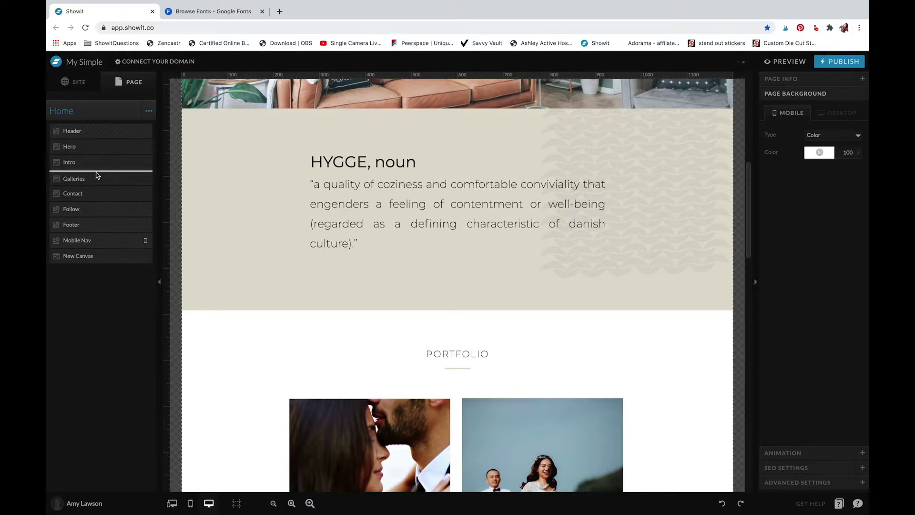
pyautogui.moveTo(97, 175); pyautogui.dragTo(98, 176)
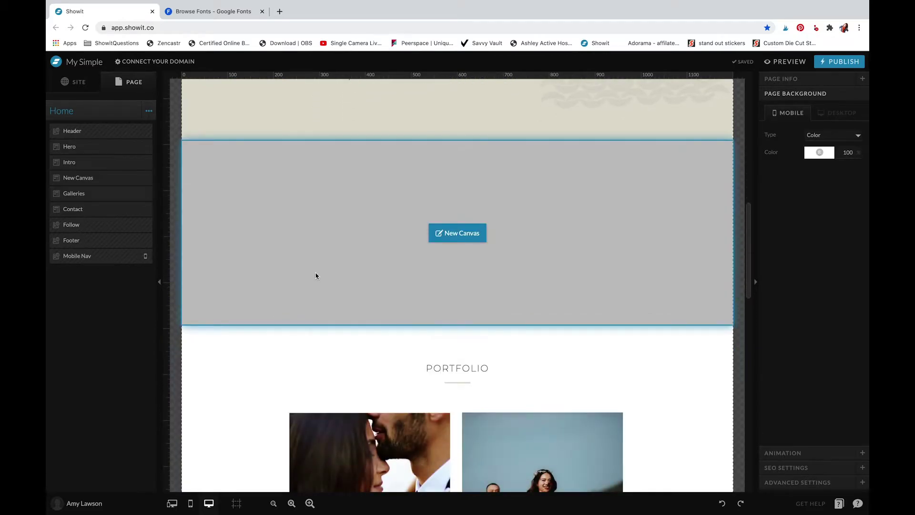
# Extend the new canvas to about 800 px tall.
pyautogui.click(319, 275)
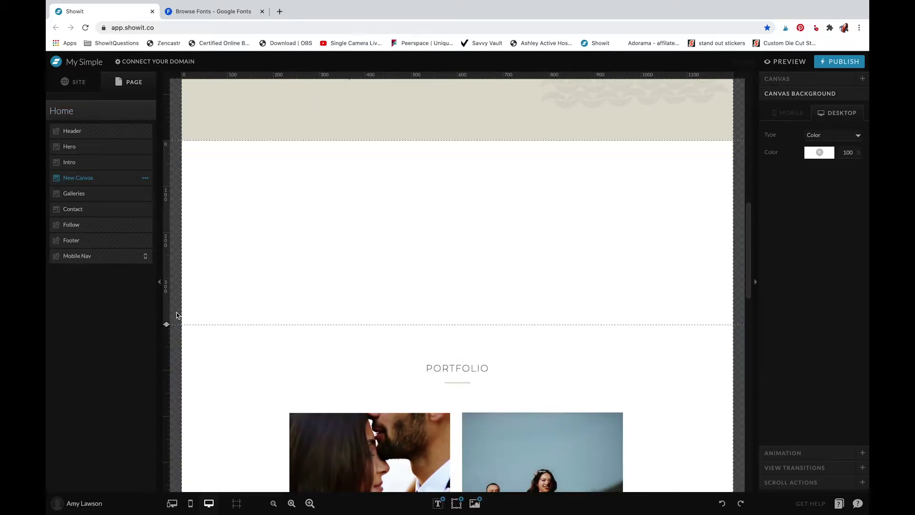
pyautogui.moveTo(167, 325); pyautogui.dragTo(166, 365)
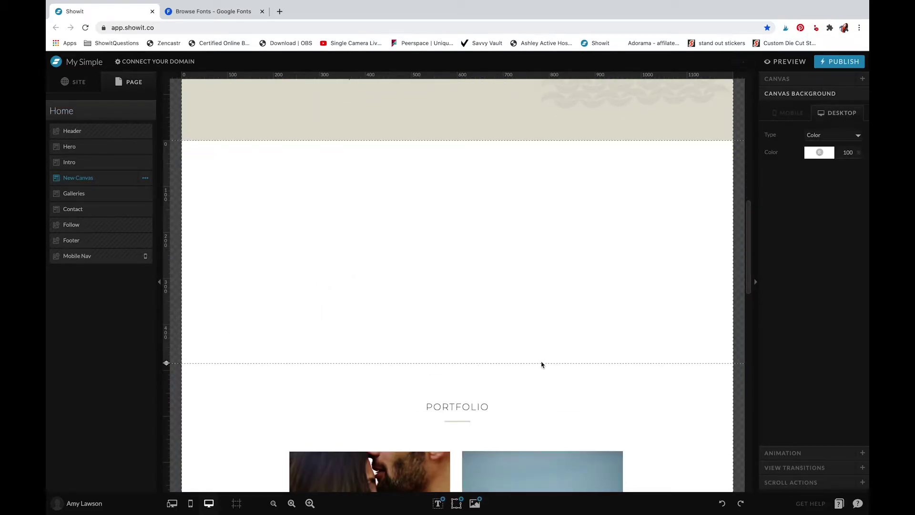
pyautogui.moveTo(167, 366); pyautogui.dragTo(164, 427)
pyautogui.scroll(-2, 264, 316)
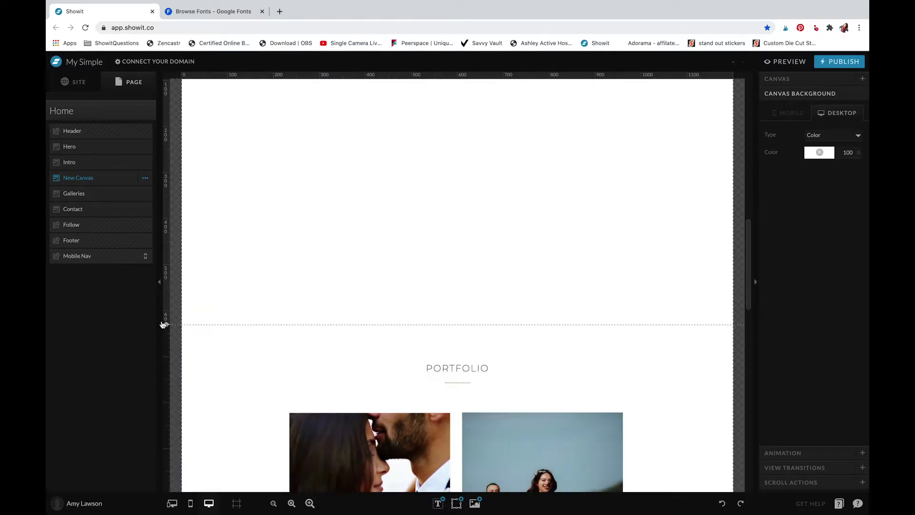
pyautogui.moveTo(165, 325); pyautogui.dragTo(167, 407)
pyautogui.scroll(4, 408, 241)
pyautogui.scroll(-3, 408, 241)
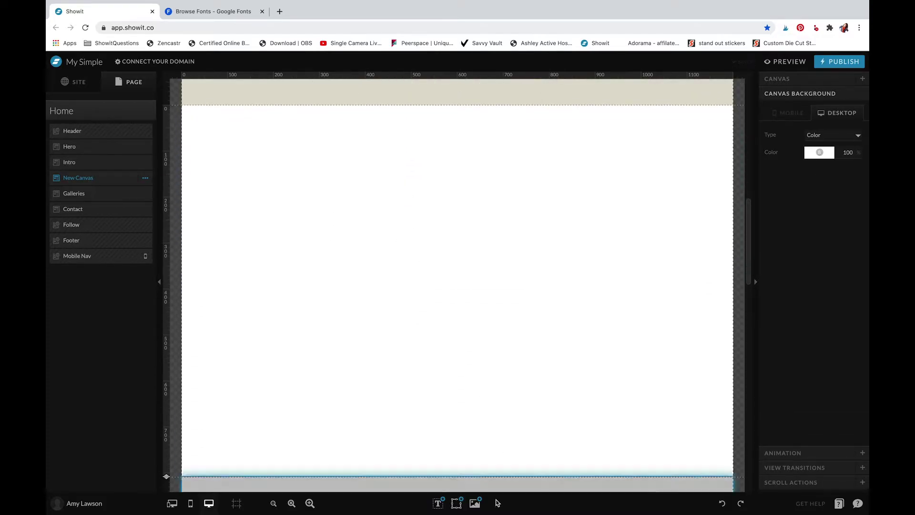
# Add a range of Hygge Interiors folder photos, including the woman's portrait and the wicker chair, to the new canvas.
pyautogui.click(476, 503)
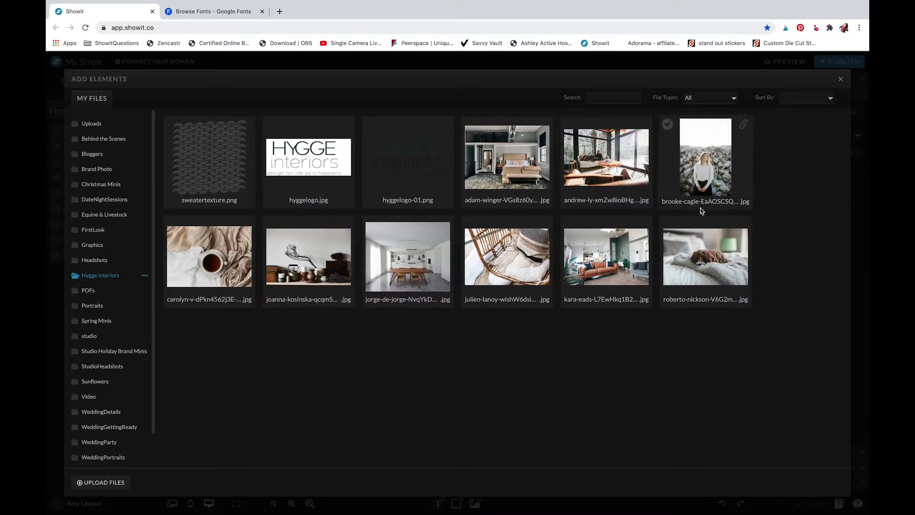
pyautogui.click(704, 182)
pyautogui.click(687, 291)
pyautogui.keyDown('shift'); pyautogui.click(694, 268); pyautogui.keyUp('shift')
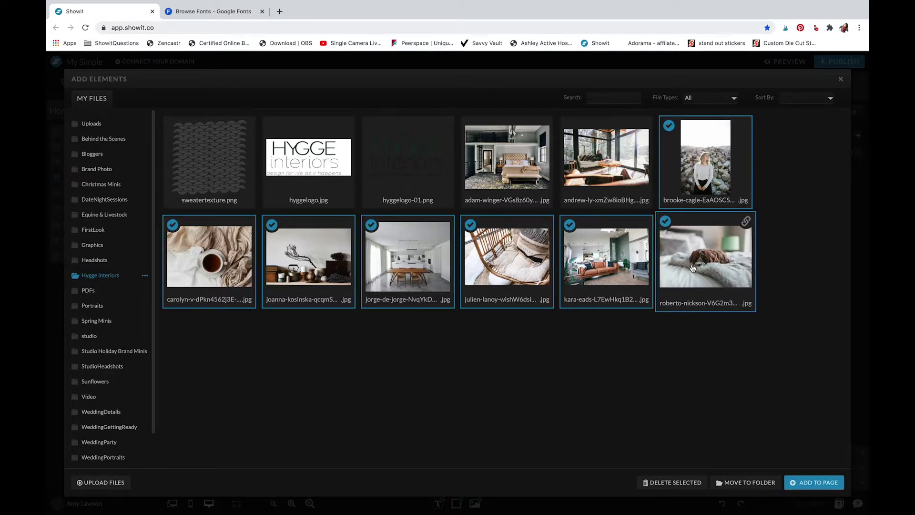
pyautogui.keyDown('shift'); pyautogui.click(507, 257); pyautogui.keyUp('shift')
pyautogui.click(814, 482)
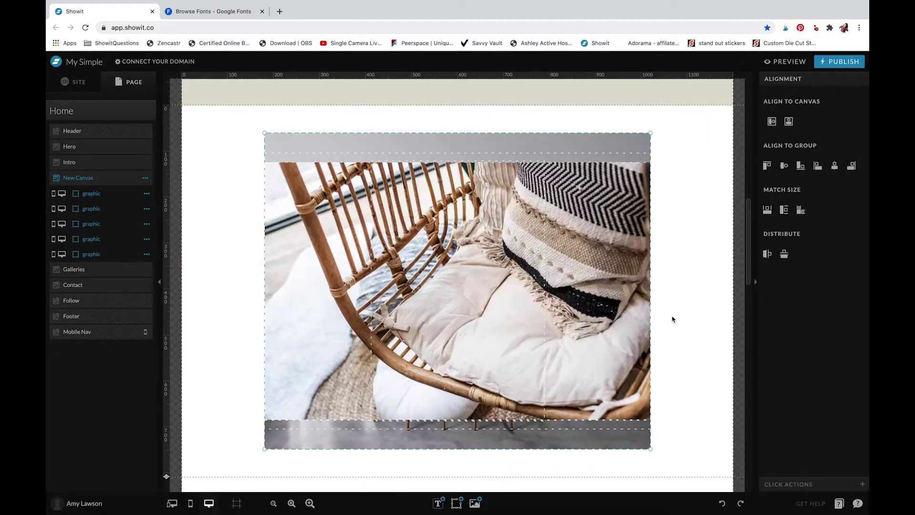
# Move the wicker chair photo aside and delete the three extra photos, keeping only the chair and the portrait.
pyautogui.click(672, 318)
pyautogui.moveTo(495, 266); pyautogui.dragTo(652, 292)
pyautogui.click(378, 301)
pyautogui.press('Delete')
pyautogui.click(378, 300)
pyautogui.press('Delete')
pyautogui.click(381, 303)
pyautogui.press('Delete')
# Place the portrait so it overlaps the intro section above and scale it to about 295 × 443 px.
pyautogui.moveTo(444, 274); pyautogui.dragTo(362, 188)
pyautogui.scroll(4, 363, 189)
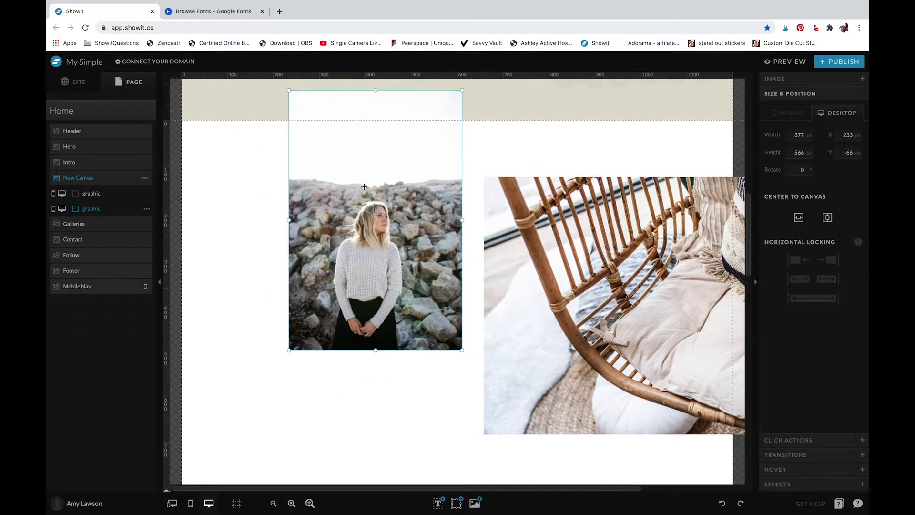
pyautogui.click(488, 272)
pyautogui.scroll(-2, 489, 271)
pyautogui.click(304, 388)
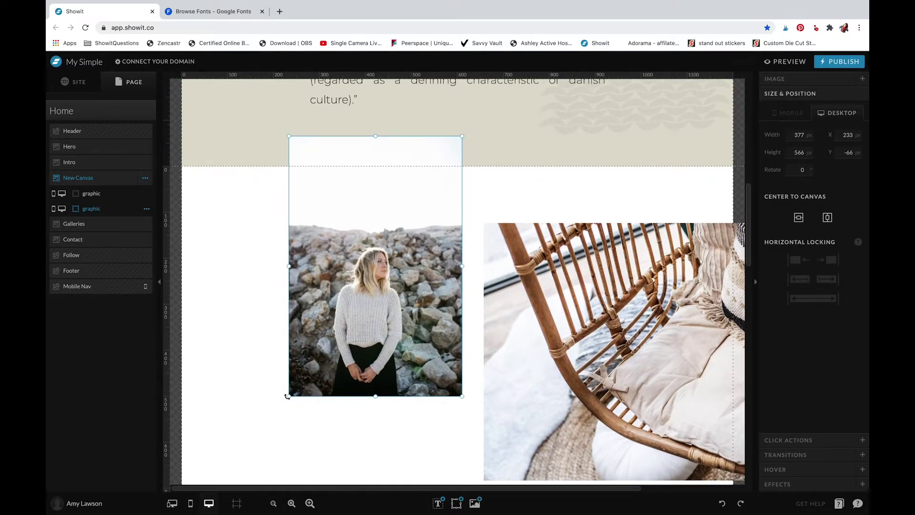
pyautogui.moveTo(296, 388); pyautogui.dragTo(330, 340)
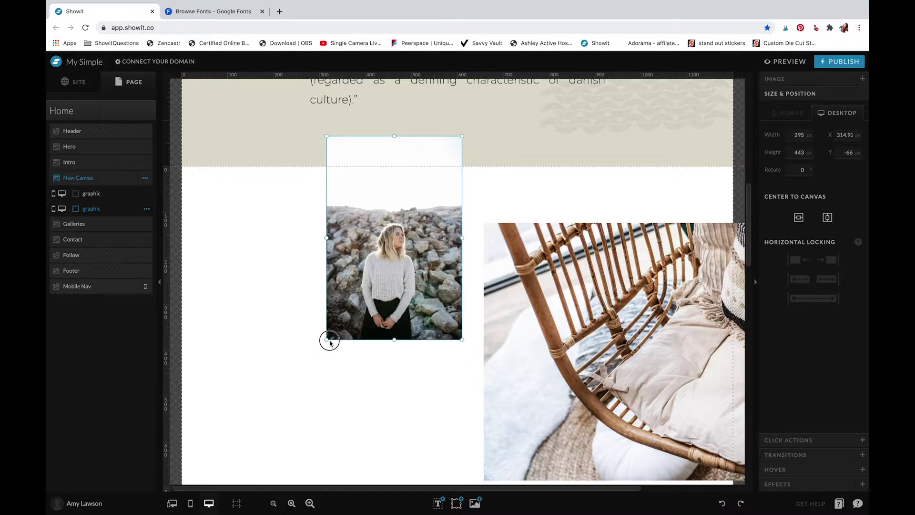
# Scale the wicker chair photo to about 351 × 234 px and align it beside the portrait's lower part.
pyautogui.moveTo(545, 253); pyautogui.dragTo(339, 194)
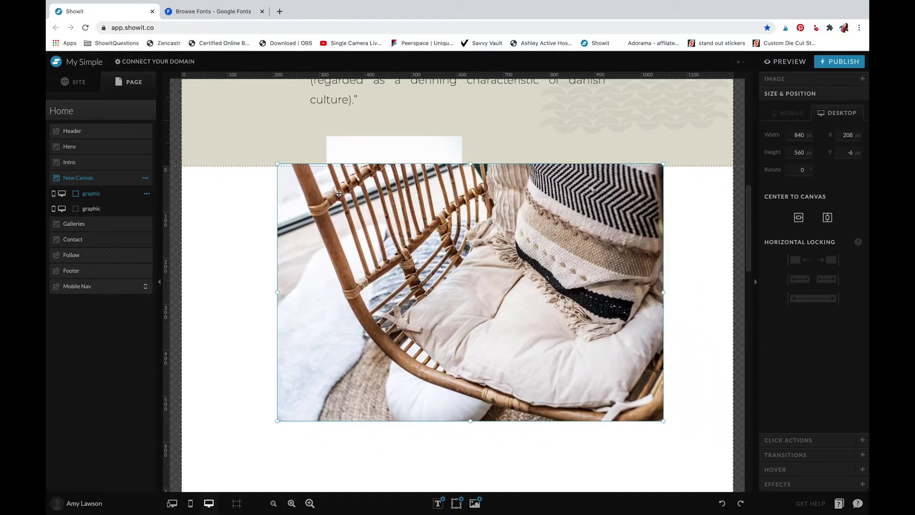
pyautogui.moveTo(279, 163); pyautogui.dragTo(501, 313)
pyautogui.moveTo(576, 331); pyautogui.dragTo(550, 251)
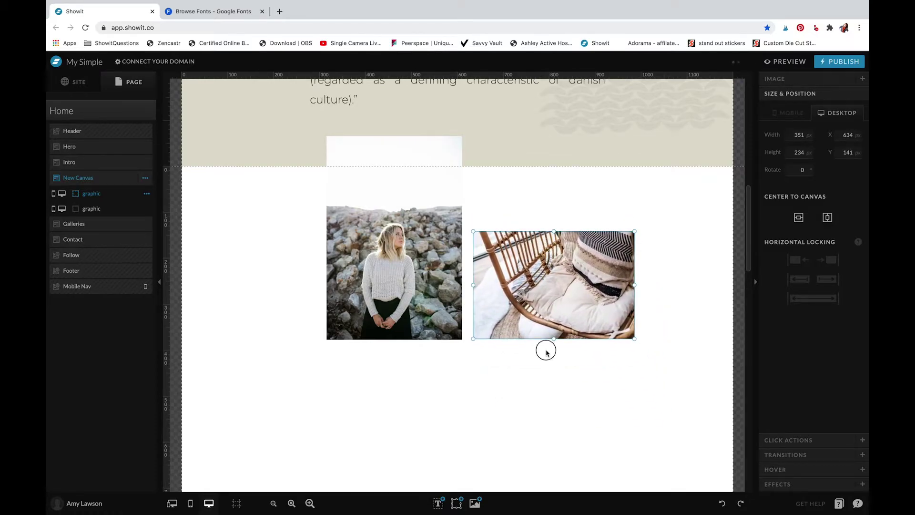
# Shift the portrait and wicker chair photos together about 40 px to the left.
pyautogui.keyDown('shift'); pyautogui.click(433, 269); pyautogui.keyUp('shift')
pyautogui.moveTo(433, 270); pyautogui.dragTo(415, 269)
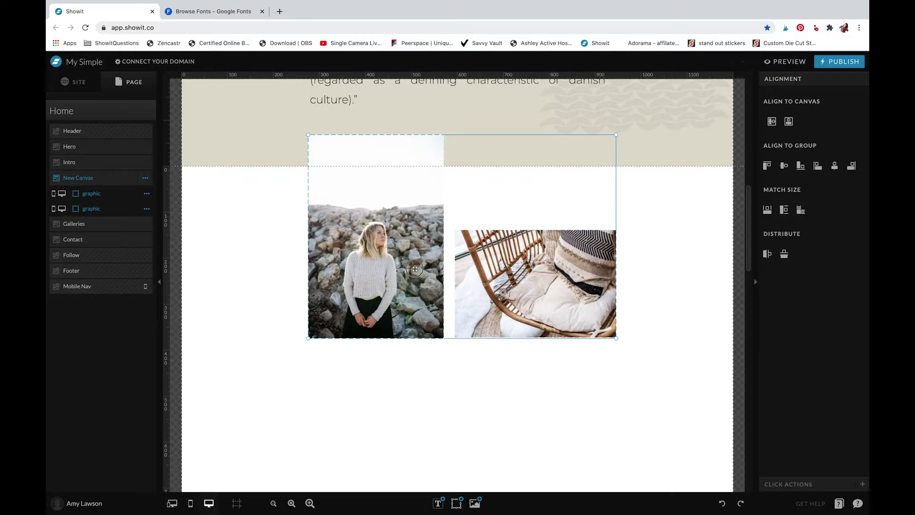
pyautogui.click(499, 402)
pyautogui.scroll(-1, 499, 402)
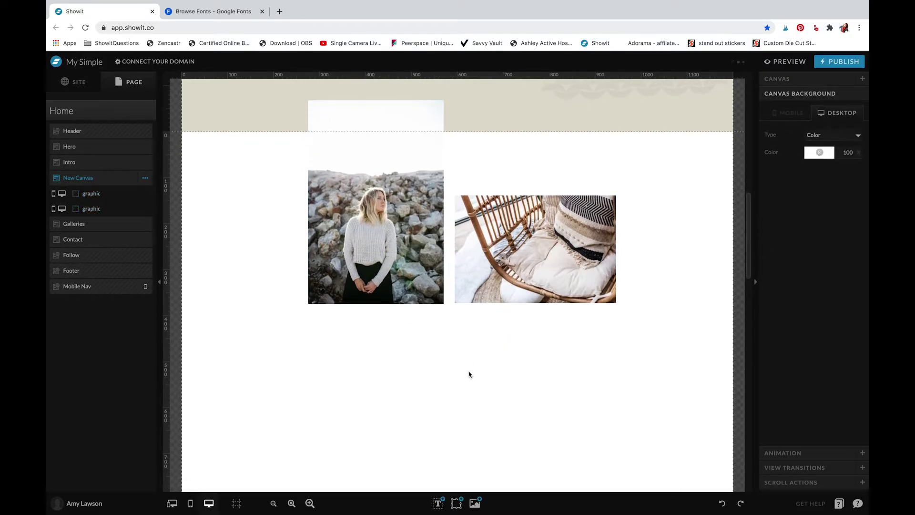
# Check the mockup, add the sleeping dog photo to the canvas, and scale it to fit beneath the portrait.
pyautogui.hotkey('ctrl', 'Left')
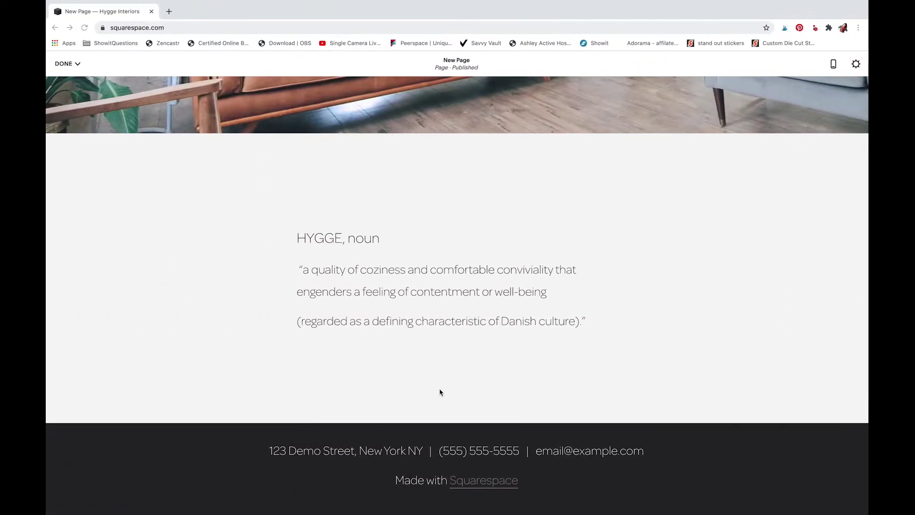
pyautogui.hotkey('ctrl', 'Left')
pyautogui.hotkey('ctrl', 'Right')
pyautogui.hotkey('ctrl', 'Right')
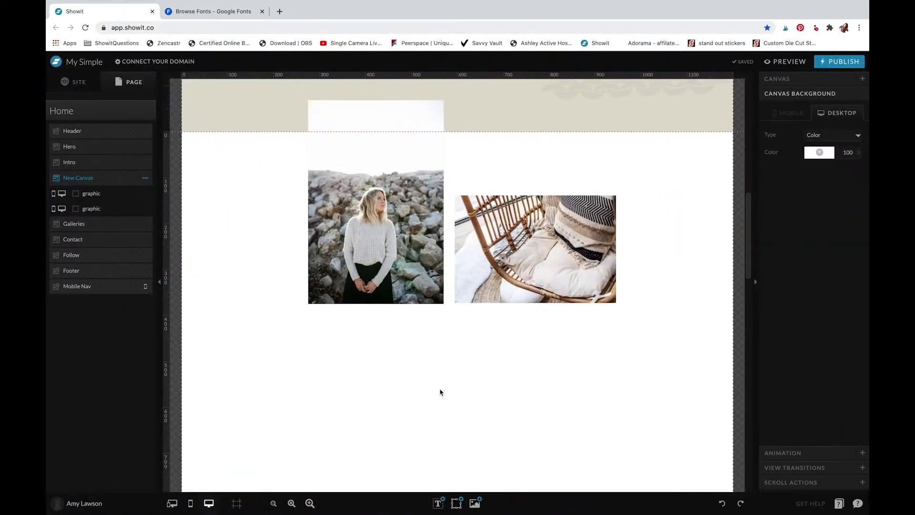
pyautogui.scroll(-2, 440, 389)
pyautogui.click(475, 503)
pyautogui.click(703, 267)
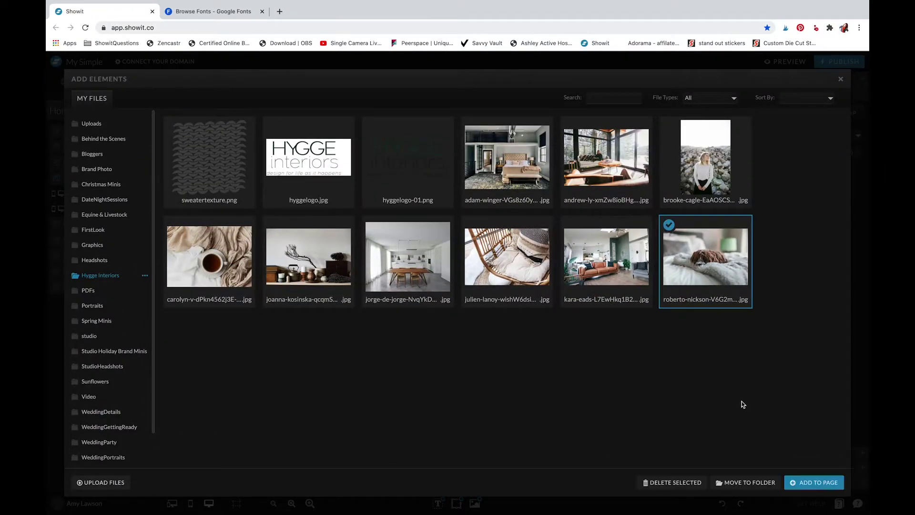
pyautogui.click(812, 482)
pyautogui.scroll(-1, 384, 370)
pyautogui.moveTo(653, 218); pyautogui.dragTo(604, 299)
pyautogui.click(561, 256)
# Add a rectangle beside the dog photo, fill it with green site color 3, and scale it down.
pyautogui.click(456, 503)
pyautogui.click(458, 437)
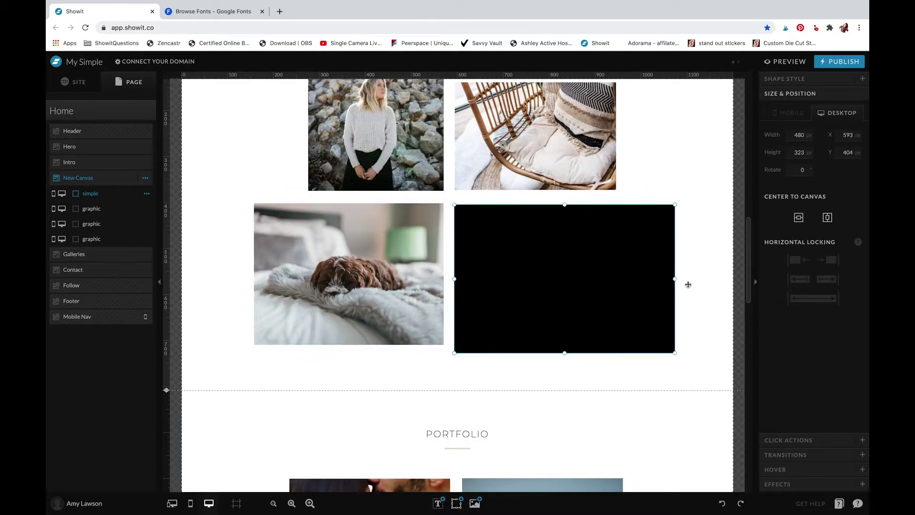
pyautogui.click(819, 120)
pyautogui.click(804, 138)
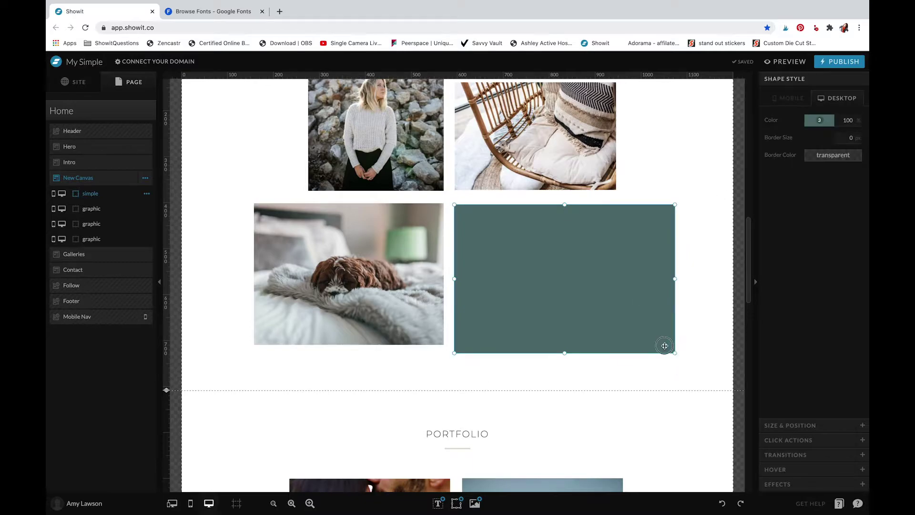
pyautogui.moveTo(673, 354); pyautogui.dragTo(642, 338)
# Copy the mockup's bio text into a new Paragraph text element fitted over the green rectangle.
pyautogui.hotkey('ctrl', 'Left')
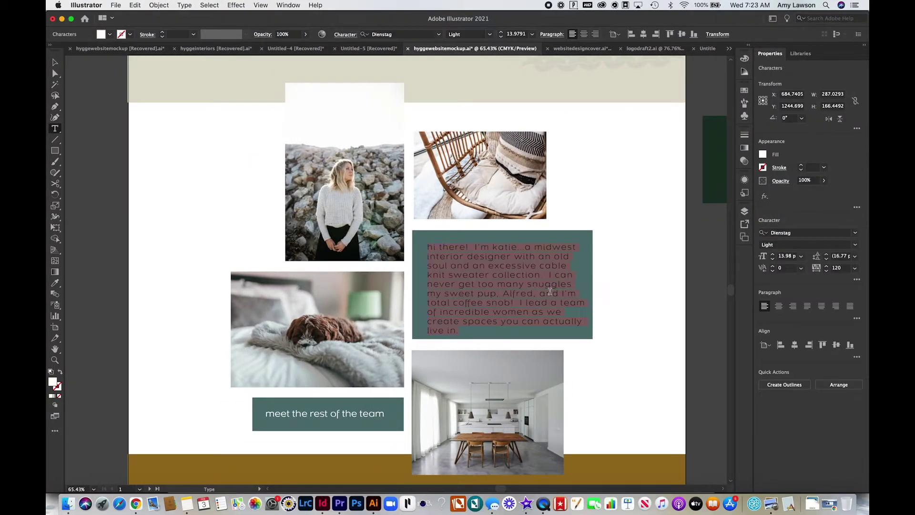
pyautogui.hotkey('ctrl', 'Right')
pyautogui.click(437, 503)
pyautogui.click(435, 485)
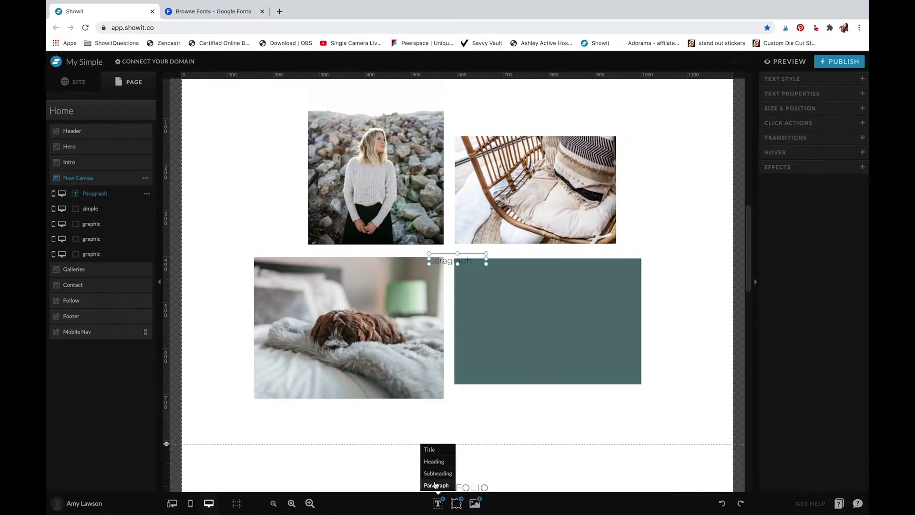
pyautogui.click(537, 261)
pyautogui.moveTo(527, 283); pyautogui.dragTo(645, 402)
pyautogui.moveTo(510, 339); pyautogui.dragTo(505, 339)
pyautogui.doubleClick(506, 339)
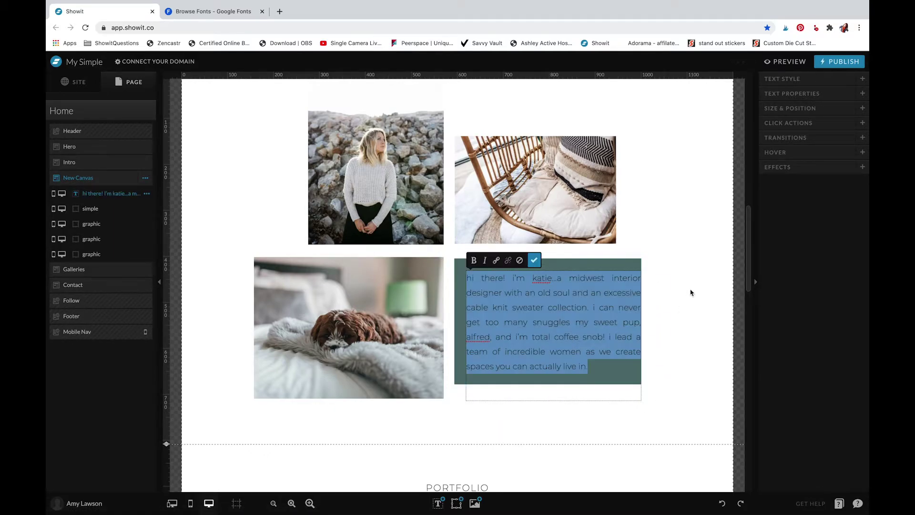
# Set the bio paragraph's text color to white.
pyautogui.click(825, 78)
pyautogui.click(820, 137)
pyautogui.click(859, 167)
pyautogui.click(680, 318)
# Widen the green rectangle beyond the bio text and scale down the whole photo-and-text arrangement.
pyautogui.click(634, 329)
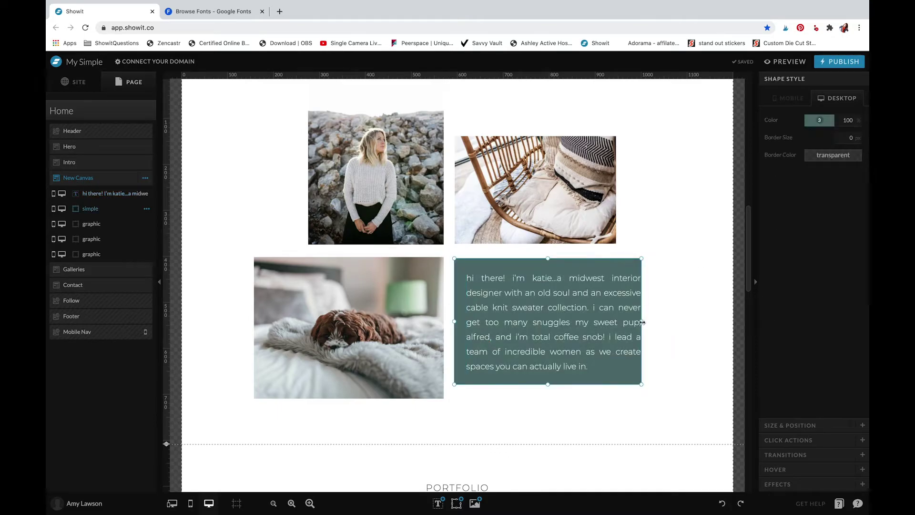
pyautogui.moveTo(642, 321); pyautogui.dragTo(654, 320)
pyautogui.moveTo(678, 358); pyautogui.dragTo(377, 190)
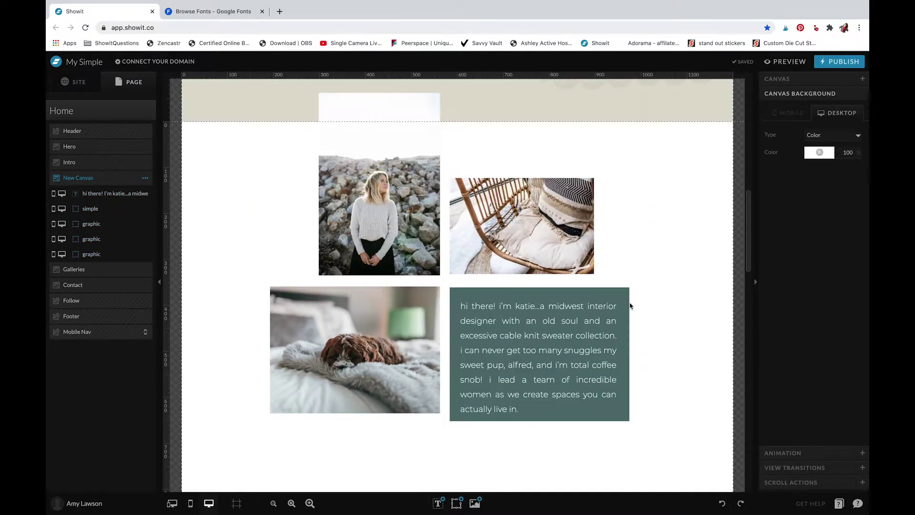
# Duplicate the green rectangle and resize the copy into a short button box beneath the dog photo.
pyautogui.hotkey('ctrl', 'd')
pyautogui.moveTo(607, 368); pyautogui.dragTo(418, 345)
pyautogui.moveTo(261, 396); pyautogui.dragTo(299, 309)
pyautogui.click(305, 350)
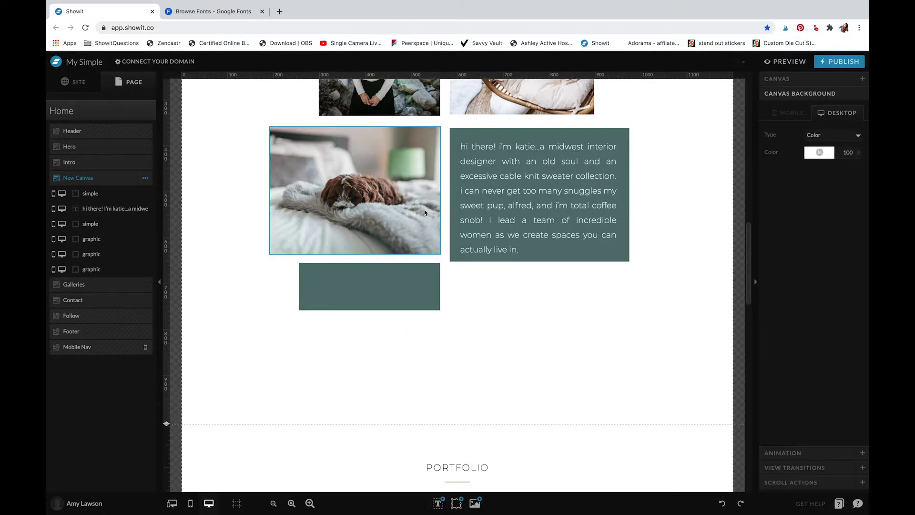
pyautogui.click(388, 298)
pyautogui.moveTo(369, 310); pyautogui.dragTo(370, 299)
# Add a Subheading text element below the short green box reading "MEET THE REST OF THE TEAM".
pyautogui.click(437, 502)
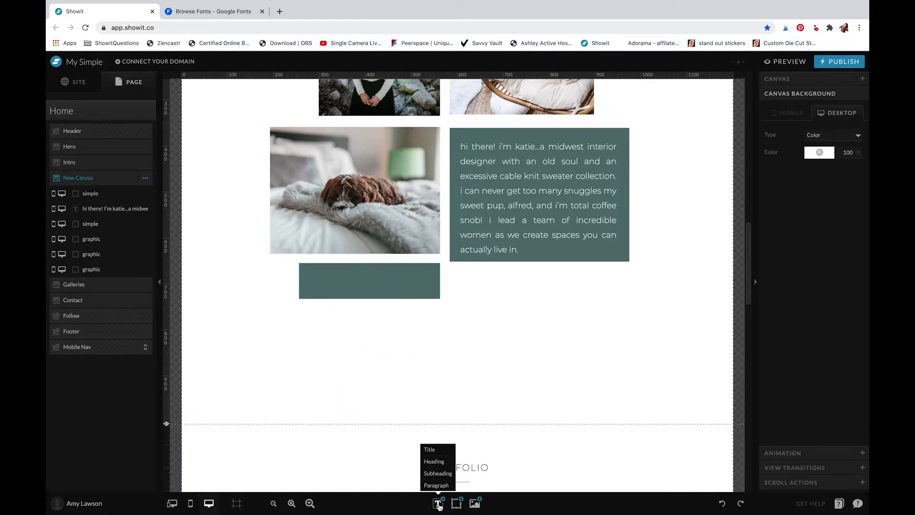
pyautogui.click(438, 474)
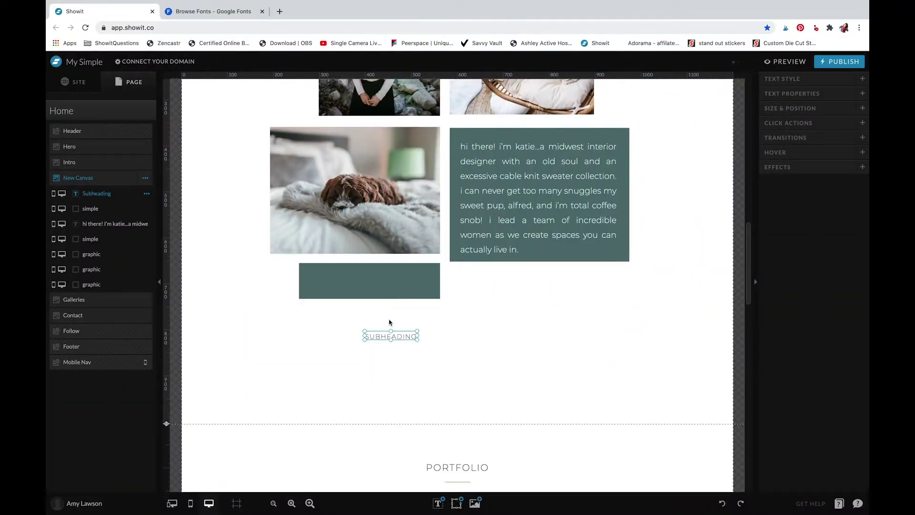
pyautogui.doubleClick(386, 338)
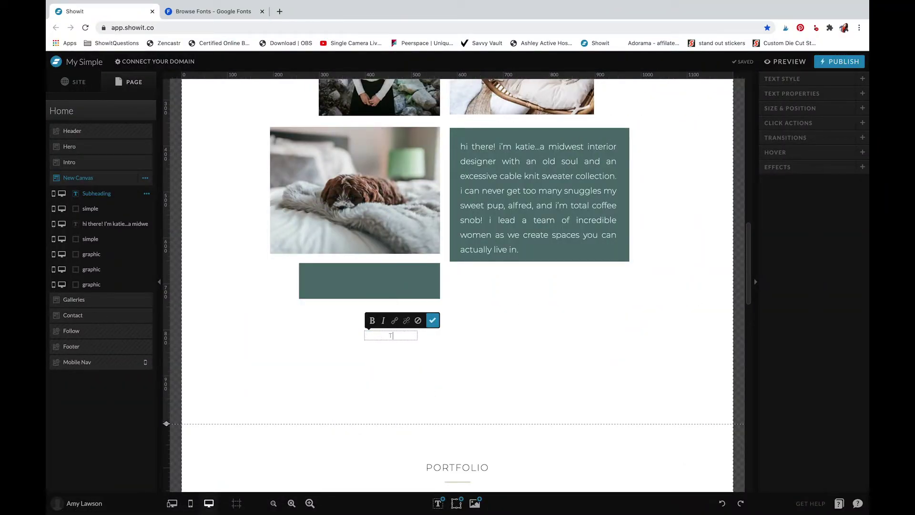
pyautogui.press('Escape')
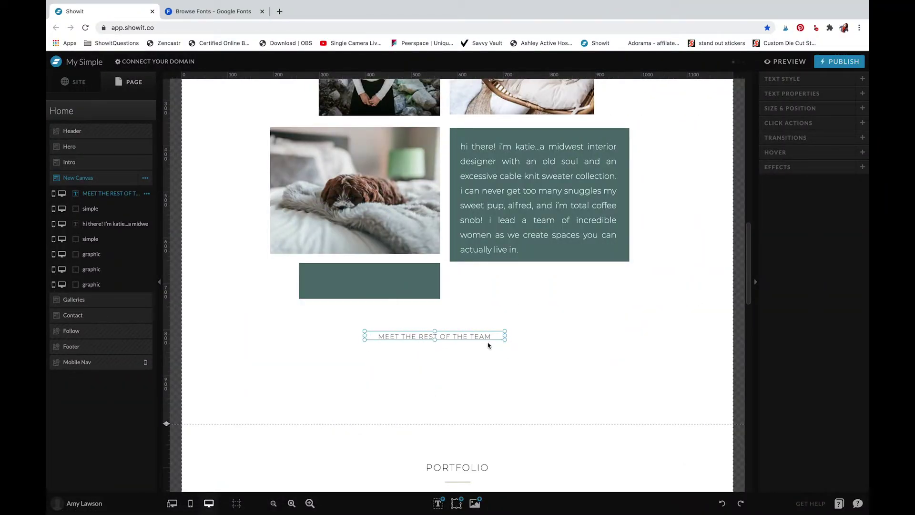
# Make the team text white, place it over the short green box and set its size to 16 px.
pyautogui.moveTo(505, 364); pyautogui.dragTo(508, 364)
pyautogui.write('A')
pyautogui.click(803, 77)
pyautogui.click(819, 138)
pyautogui.click(798, 165)
pyautogui.click(548, 312)
pyautogui.doubleClick(397, 277)
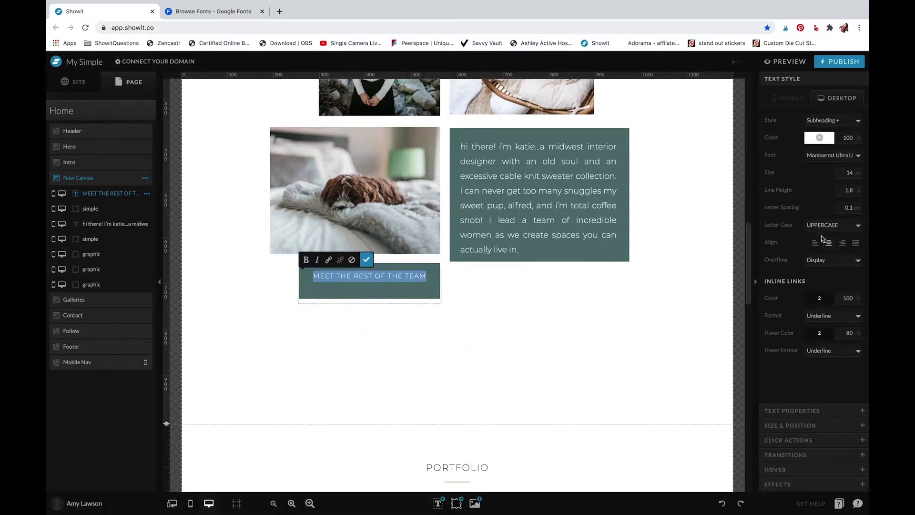
pyautogui.write('16')
pyautogui.click(514, 305)
pyautogui.click(369, 287)
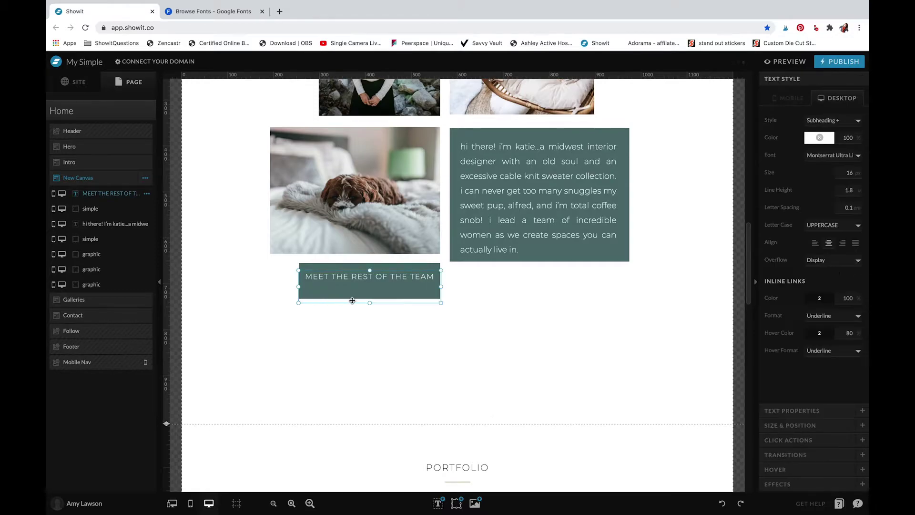
# Resize the short green box to fit around the team text and position the text centrally within it.
pyautogui.click(367, 268)
pyautogui.moveTo(299, 299); pyautogui.dragTo(332, 285)
pyautogui.click(301, 317)
pyautogui.click(465, 305)
# Extend the green bio rectangle slightly downward to leave more space below the bio text.
pyautogui.click(627, 243)
pyautogui.moveTo(539, 262); pyautogui.dragTo(539, 271)
pyautogui.click(540, 297)
# Add the white kitchen and dining table photo from the Hygge Interiors folder and size it beneath the bio box.
pyautogui.click(475, 503)
pyautogui.click(407, 257)
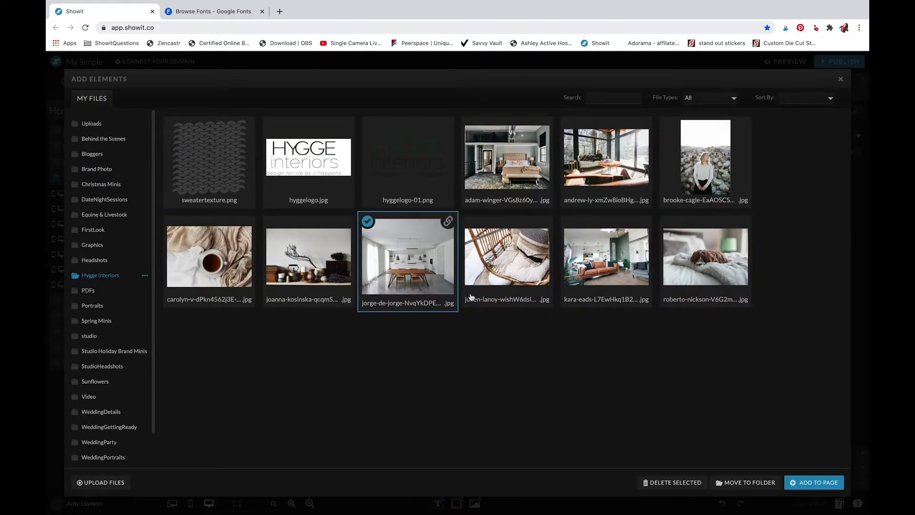
pyautogui.click(817, 482)
pyautogui.moveTo(266, 104); pyautogui.dragTo(496, 291)
pyautogui.moveTo(556, 366); pyautogui.dragTo(513, 422)
# Shift the right-hand column of photos and bio box upward to stagger it against the left-hand column.
pyautogui.click(691, 411)
pyautogui.scroll(4, 658, 342)
pyautogui.scroll(-3, 658, 343)
pyautogui.moveTo(664, 421); pyautogui.dragTo(524, 200)
pyautogui.moveTo(524, 198); pyautogui.dragTo(573, 186)
pyautogui.click(638, 206)
pyautogui.click(651, 227)
pyautogui.scroll(3, 652, 228)
pyautogui.scroll(-5, 652, 229)
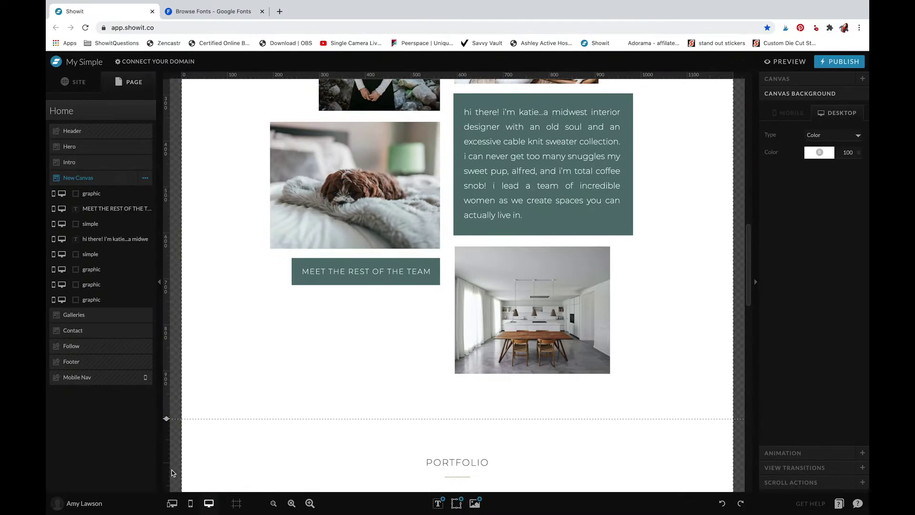
# Select the right-hand column's elements together and nudge them slightly left to tighten the gap between columns.
pyautogui.scroll(2, 407, 403)
pyautogui.moveTo(625, 423); pyautogui.dragTo(452, 87)
pyautogui.moveTo(481, 119); pyautogui.dragTo(479, 119)
pyautogui.click(672, 226)
# Switch to the Squarespace page and add an Images section with one landscape and one portrait photo below the hygge definition.
pyautogui.scroll(1, 672, 225)
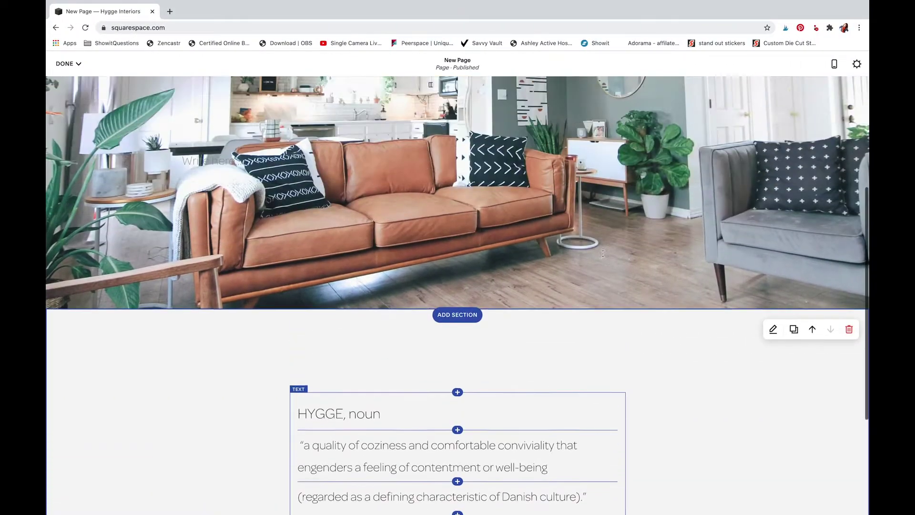
pyautogui.scroll(4, 603, 253)
pyautogui.scroll(-7, 603, 253)
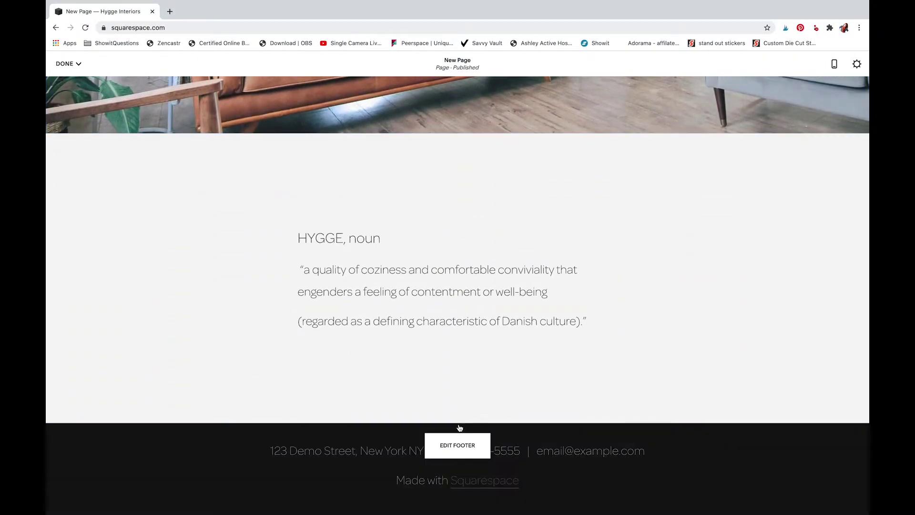
pyautogui.click(458, 422)
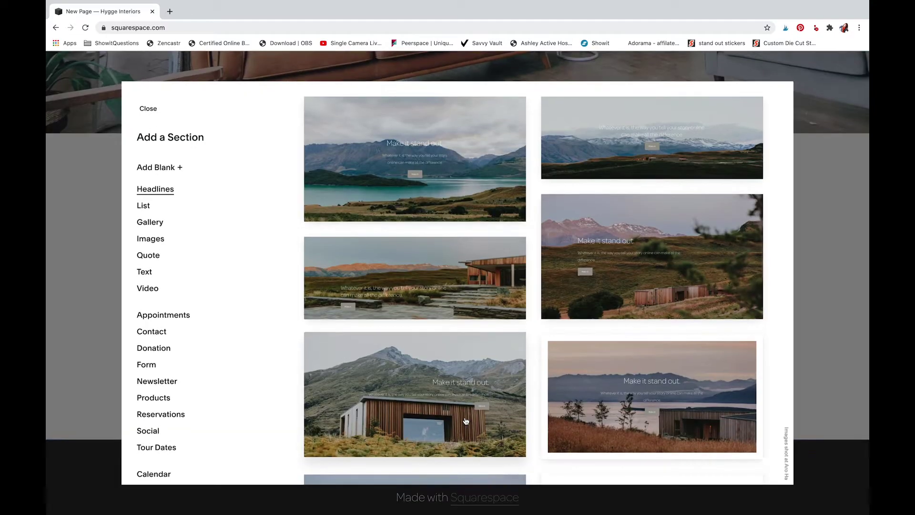
pyautogui.click(150, 239)
pyautogui.scroll(-7, 477, 322)
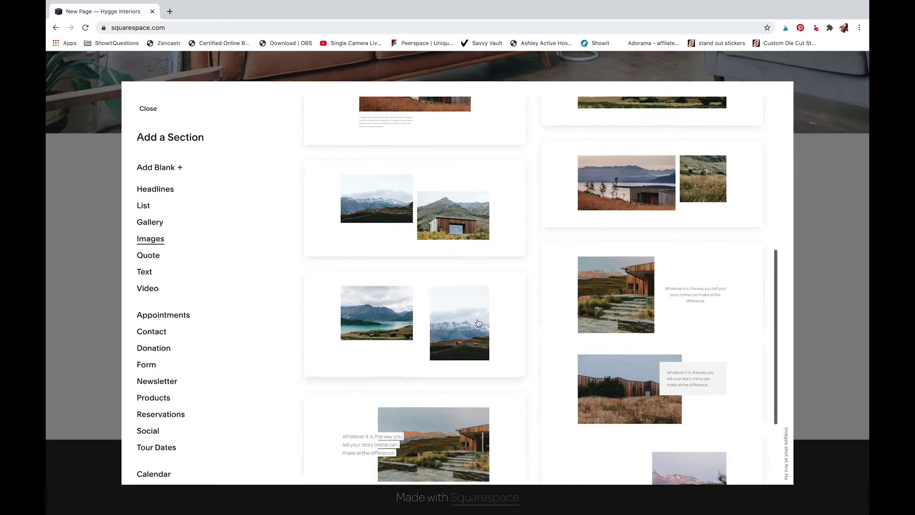
pyautogui.scroll(-3, 478, 324)
pyautogui.scroll(3, 479, 324)
pyautogui.scroll(1, 479, 323)
pyautogui.scroll(-1, 478, 320)
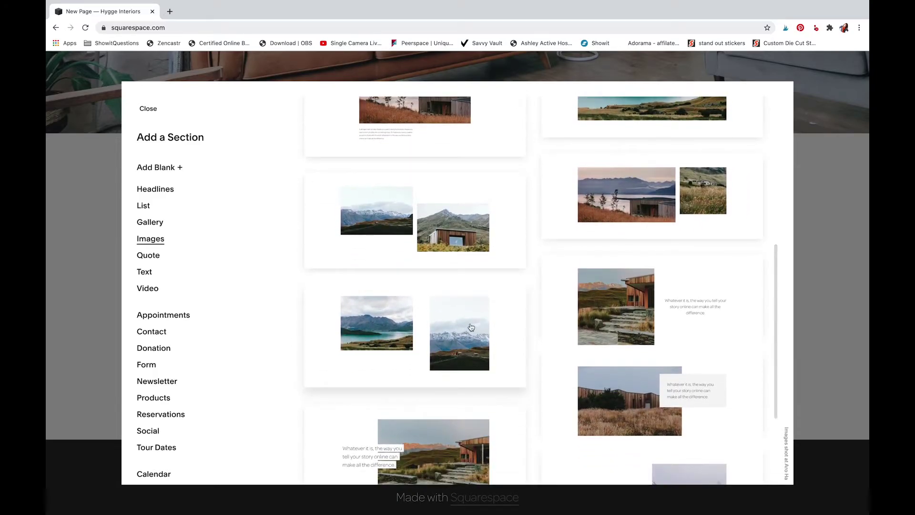
pyautogui.click(471, 327)
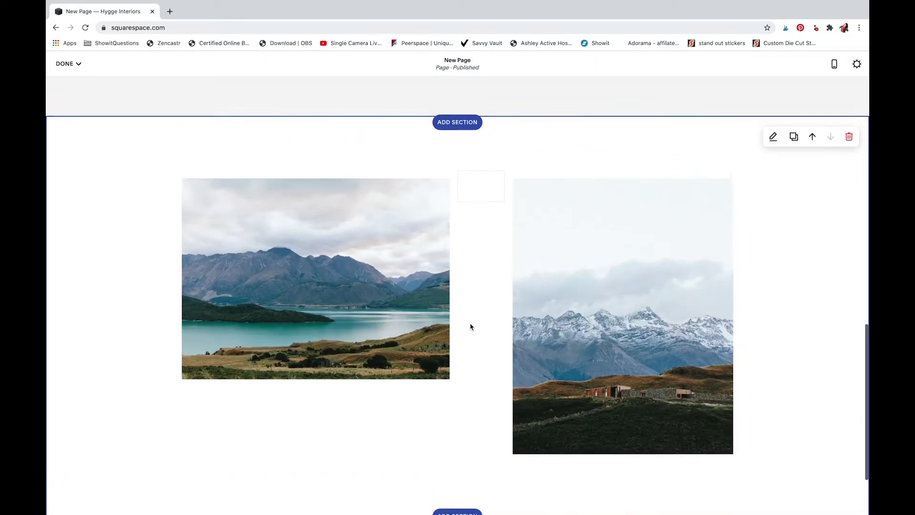
pyautogui.click(478, 216)
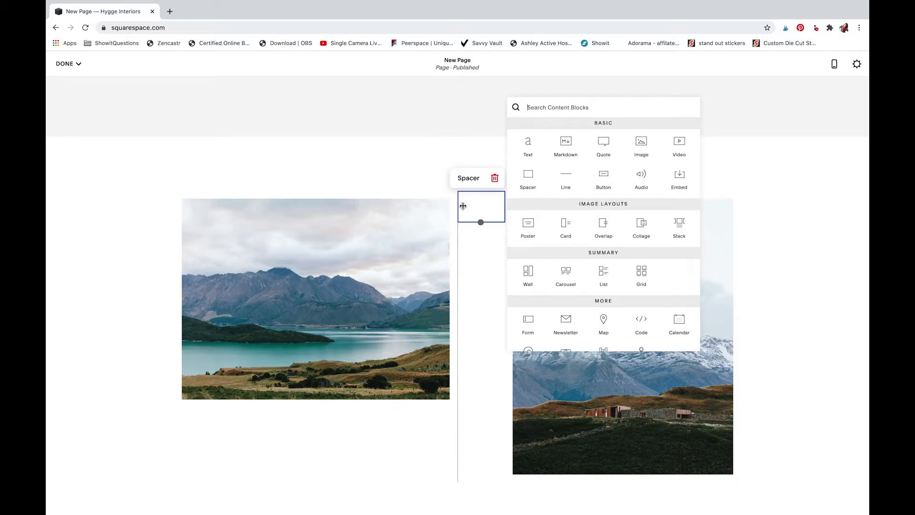
pyautogui.click(478, 255)
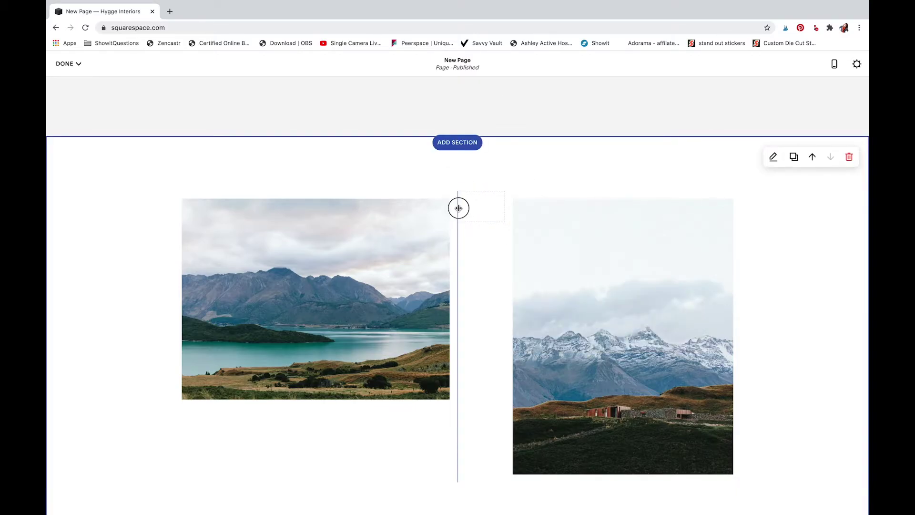
pyautogui.scroll(-3, 471, 322)
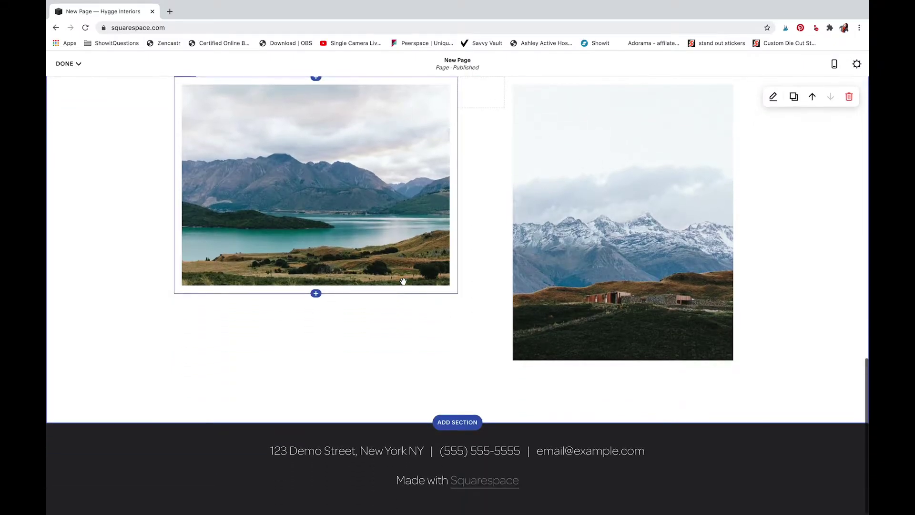
pyautogui.click(316, 294)
pyautogui.press('Escape')
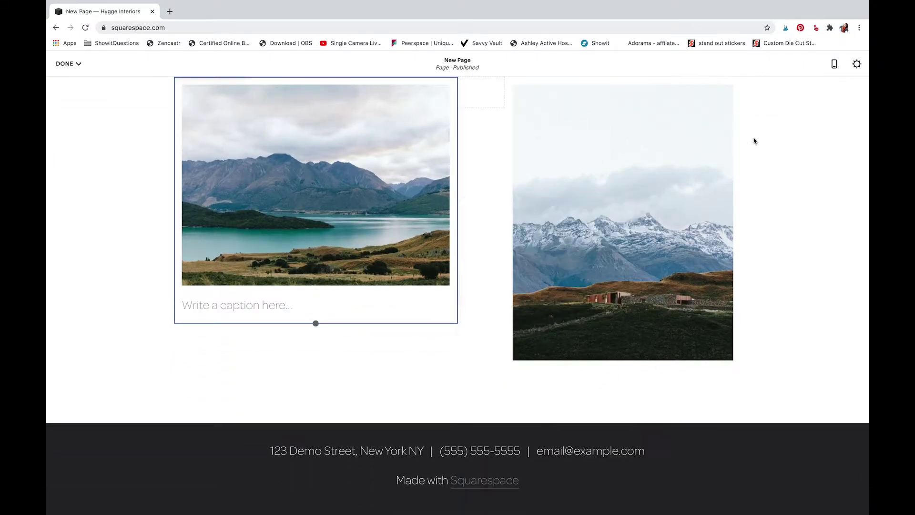
# Set the new image section's content width to M.
pyautogui.scroll(3, 763, 172)
pyautogui.click(775, 186)
pyautogui.click(825, 195)
pyautogui.click(738, 194)
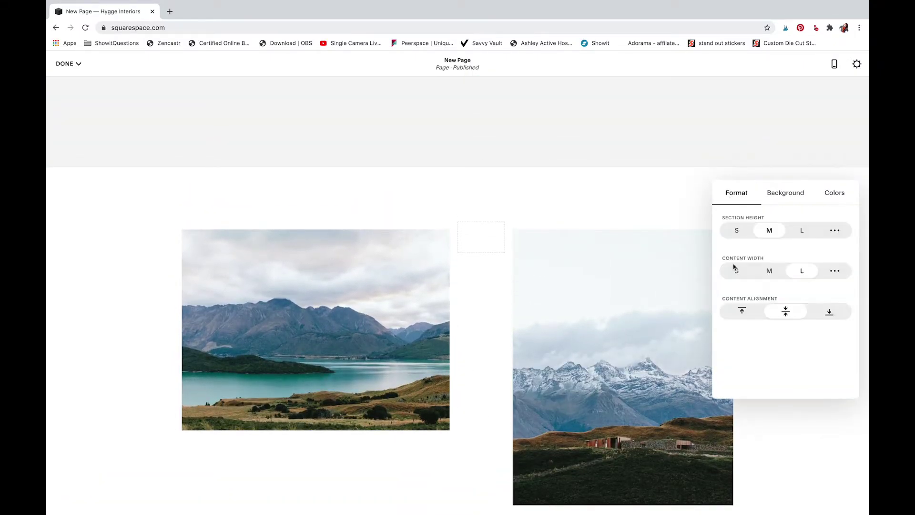
pyautogui.click(769, 271)
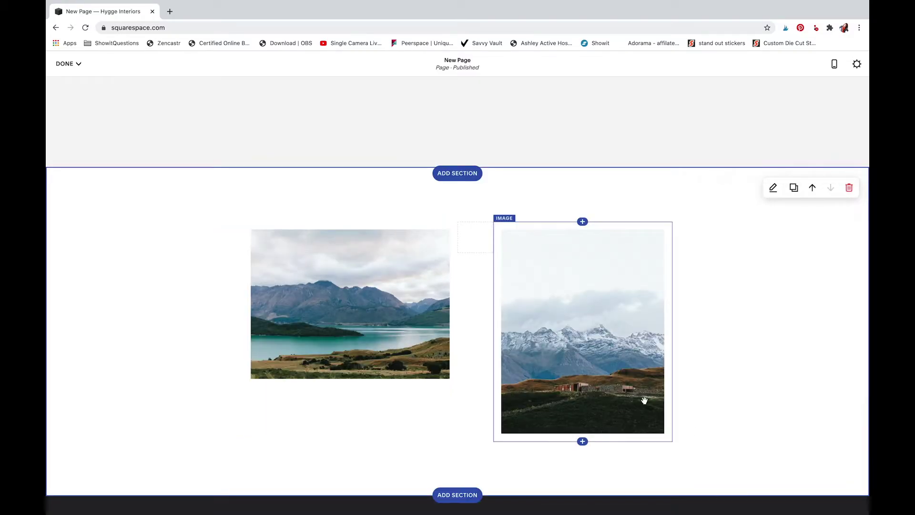
pyautogui.scroll(-1, 524, 399)
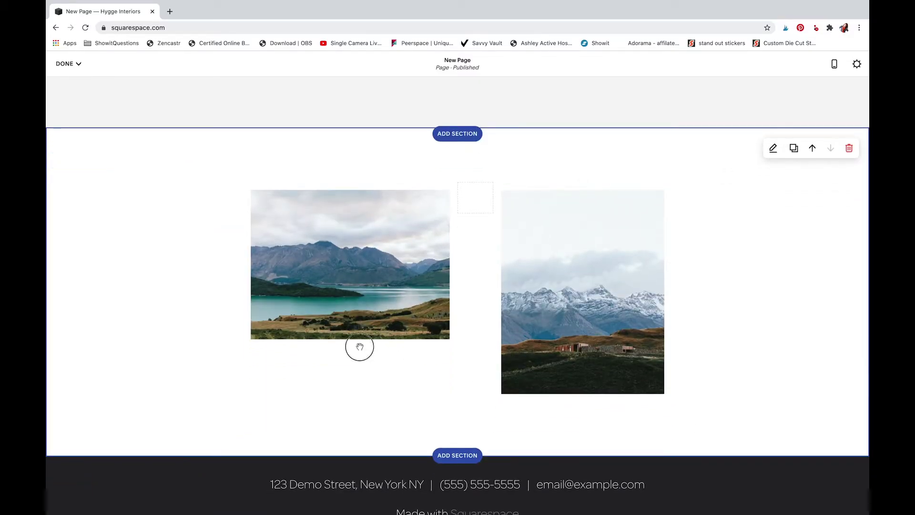
# Add an image block below the lake picture and upload the photo of the dog lying on a bed.
pyautogui.scroll(-1, 351, 351)
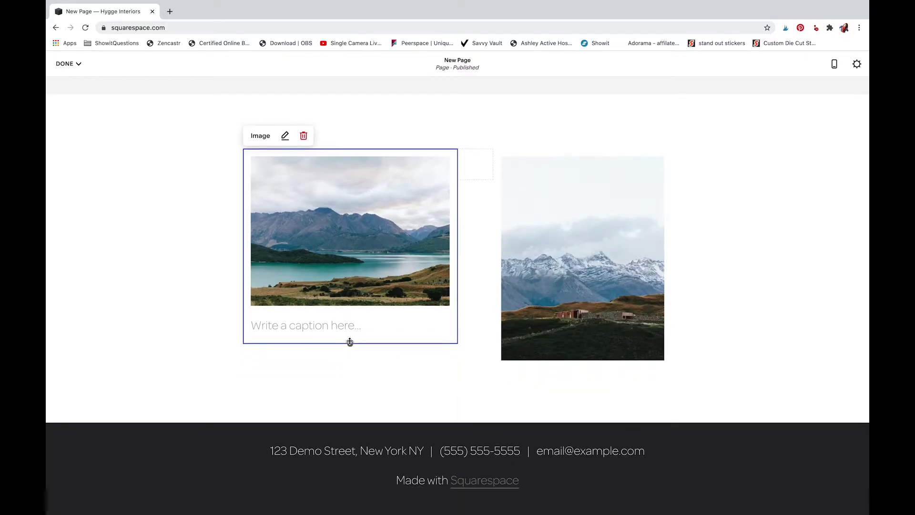
pyautogui.click(350, 313)
pyautogui.click(594, 267)
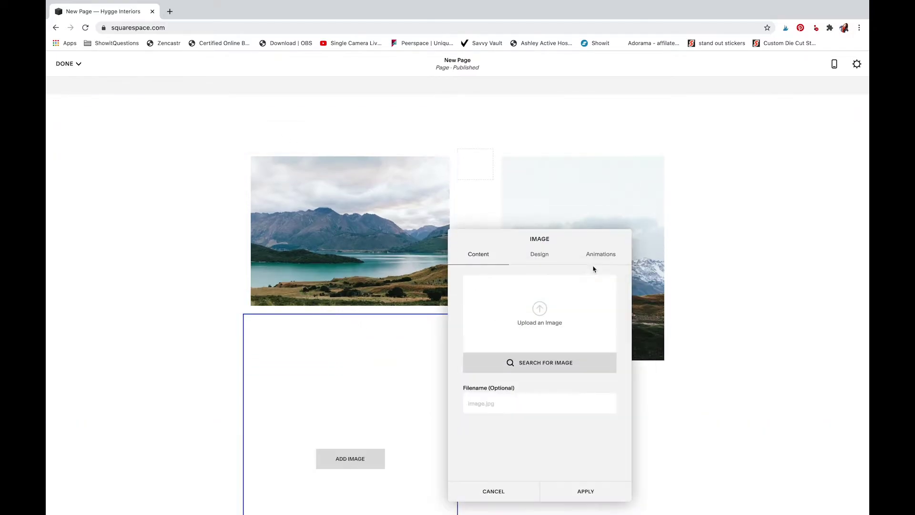
pyautogui.click(540, 352)
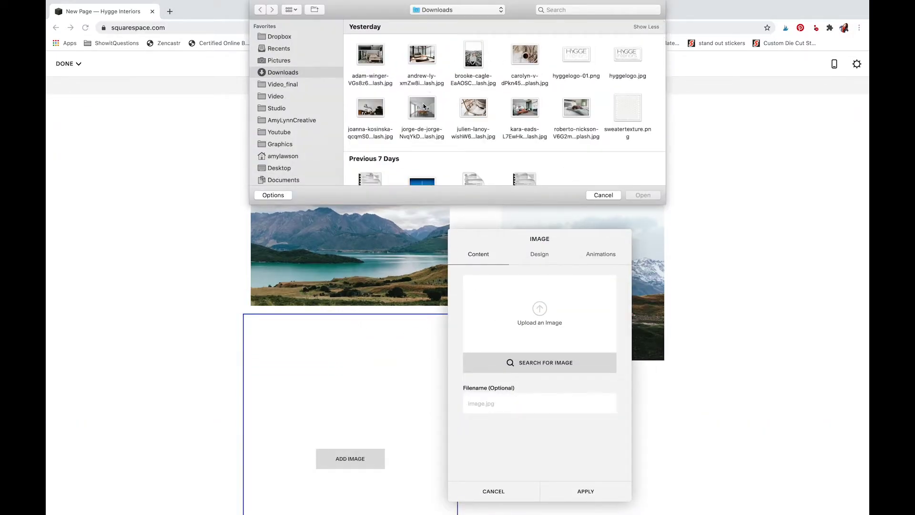
pyautogui.doubleClick(578, 110)
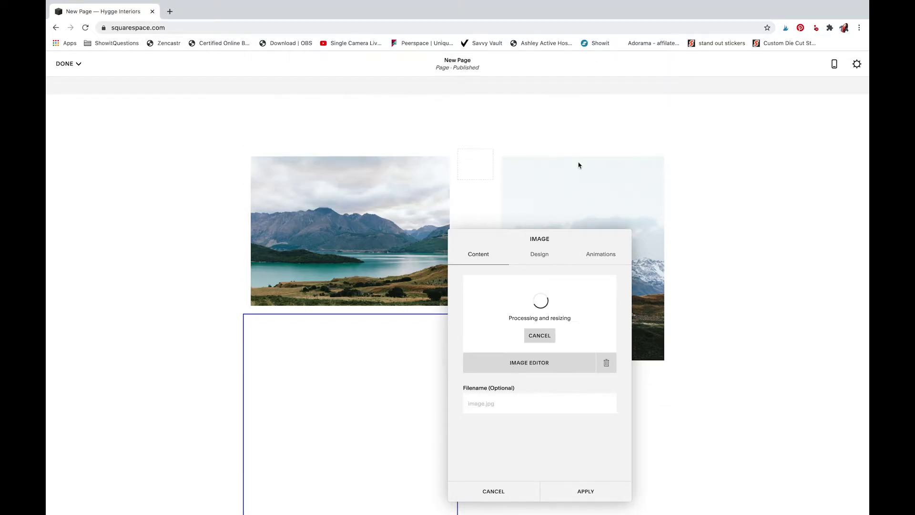
pyautogui.click(592, 491)
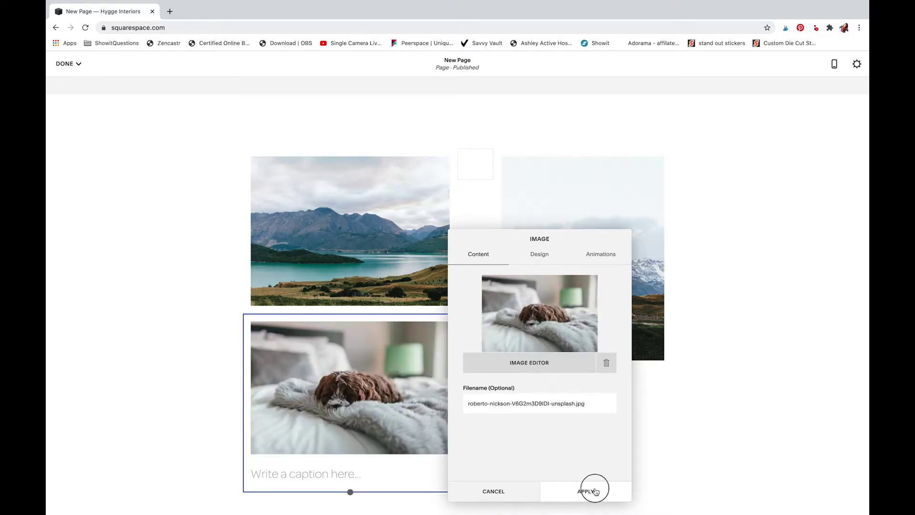
# Replace the lake picture with the photo of the woman in a knit sweater in front of rocks.
pyautogui.click(285, 135)
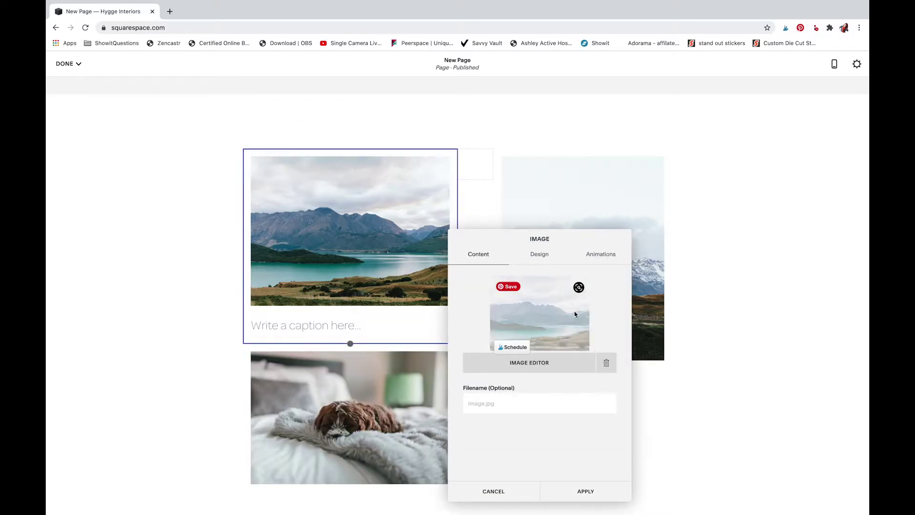
pyautogui.click(538, 310)
pyautogui.click(540, 310)
pyautogui.click(473, 62)
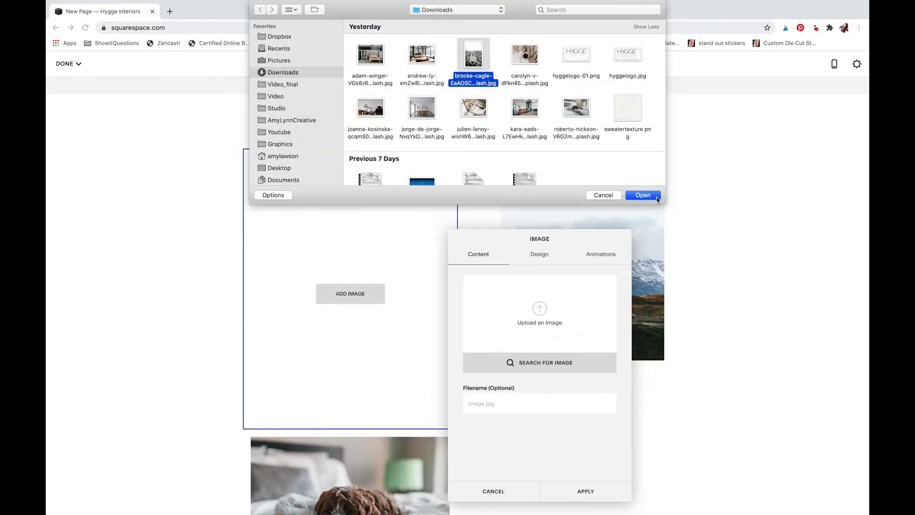
pyautogui.click(654, 195)
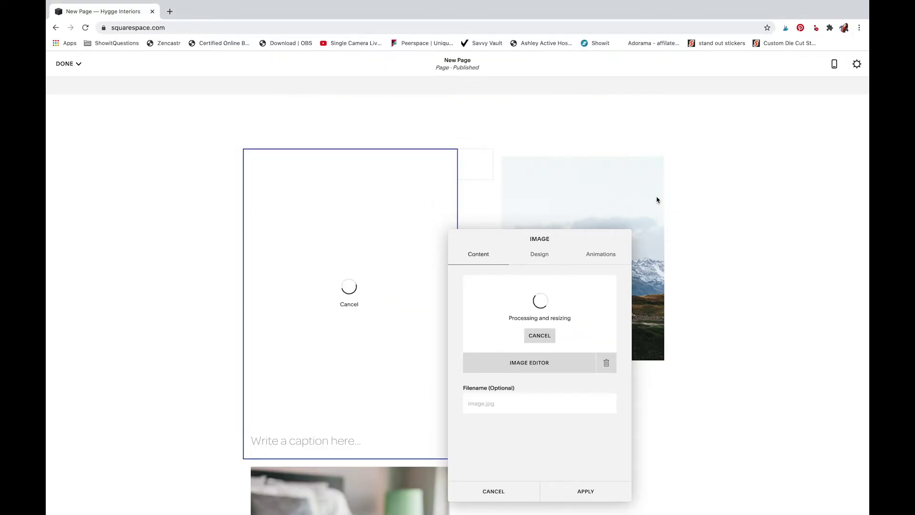
# Set the woman's photo to Do Not Display Caption and apply the change.
pyautogui.click(537, 258)
pyautogui.click(519, 406)
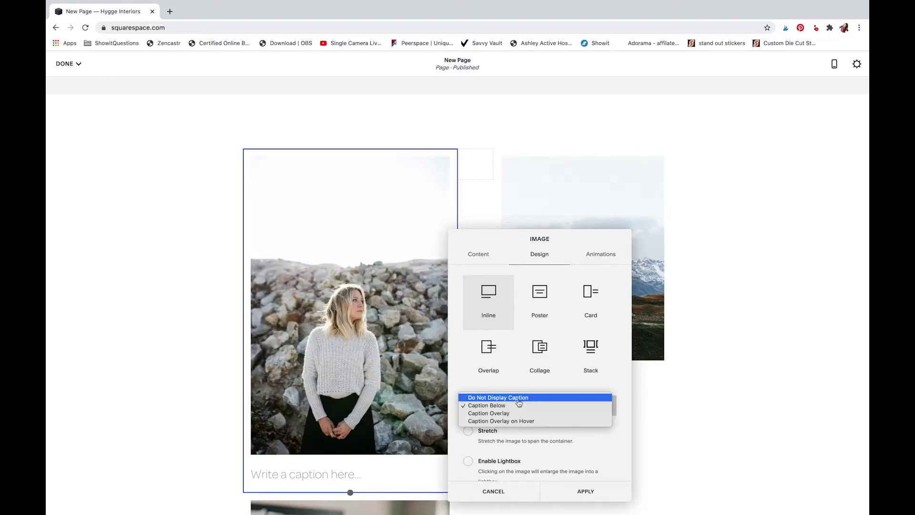
pyautogui.click(519, 396)
pyautogui.scroll(-2, 519, 403)
pyautogui.click(586, 491)
# Set the dog photo to Do Not Display Caption and apply the change.
pyautogui.scroll(-4, 350, 362)
pyautogui.click(351, 362)
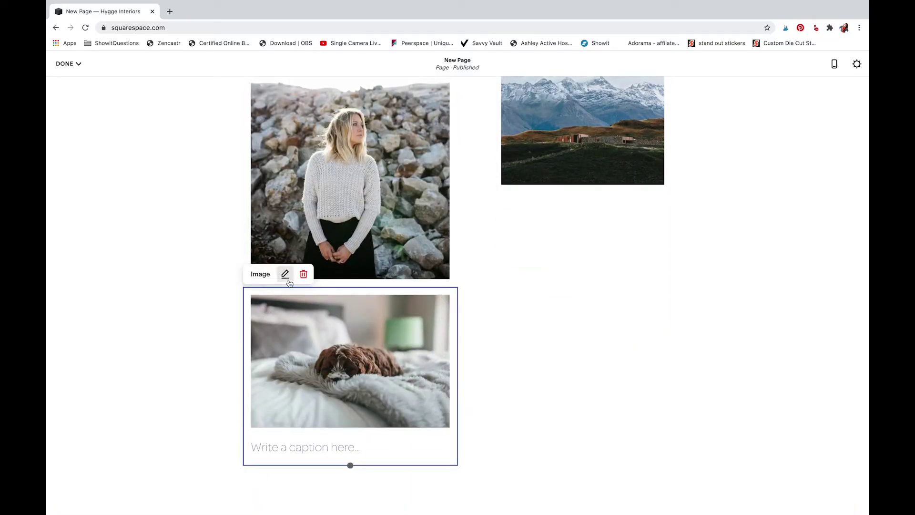
pyautogui.click(282, 271)
pyautogui.click(539, 249)
pyautogui.scroll(-2, 504, 403)
pyautogui.click(526, 348)
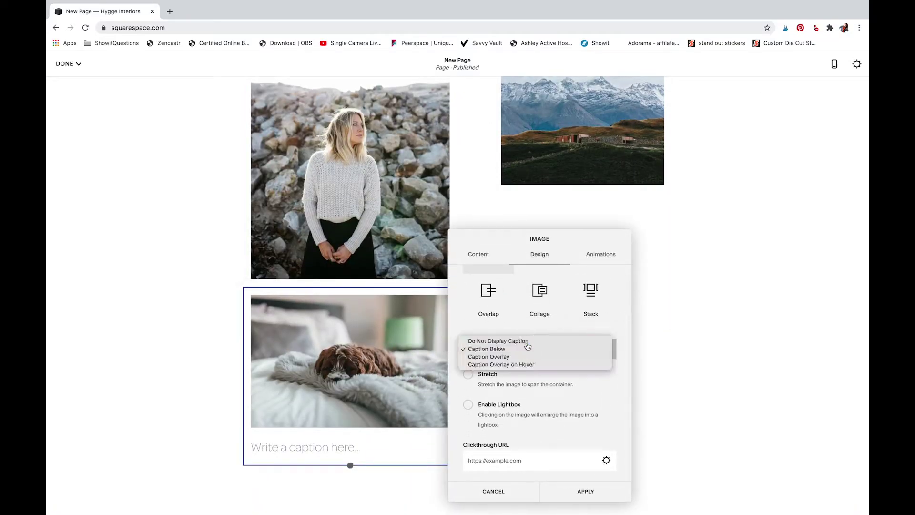
pyautogui.click(524, 342)
pyautogui.click(571, 492)
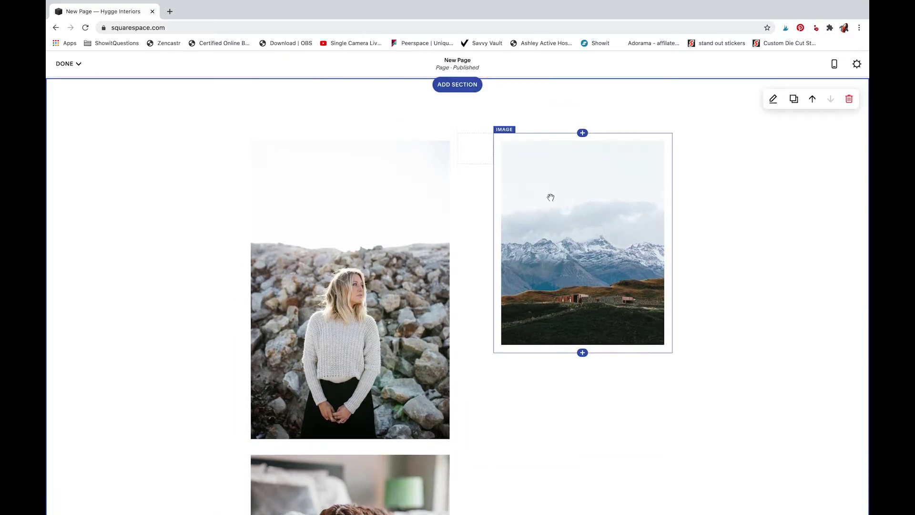
# Delete the spacer between the woman's photo and the mountain image.
pyautogui.moveTo(473, 148)
pyautogui.mouseDown()
pyautogui.moveTo(535, 143)
pyautogui.moveTo(477, 149)
pyautogui.moveTo(492, 157)
pyautogui.moveTo(478, 151)
pyautogui.mouseUp()
pyautogui.click(482, 120)
pyautogui.press('Return')
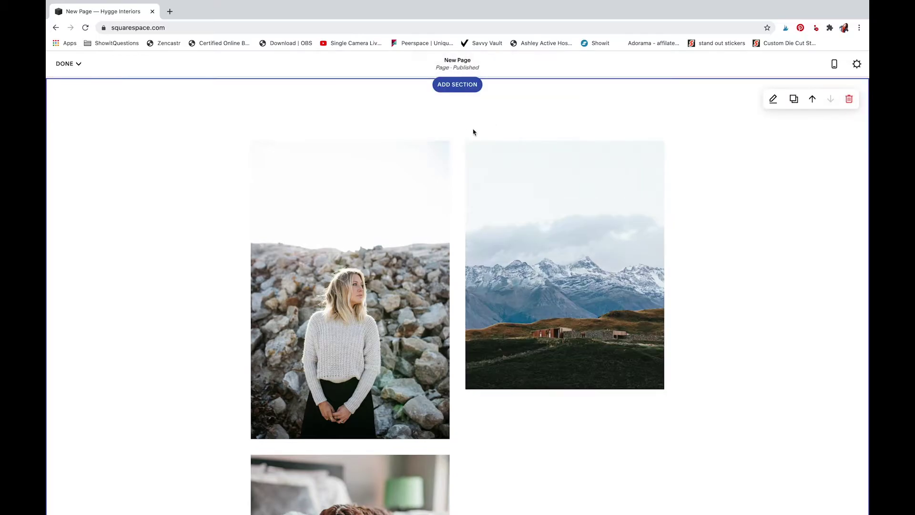
pyautogui.scroll(-3, 548, 190)
pyautogui.click(565, 255)
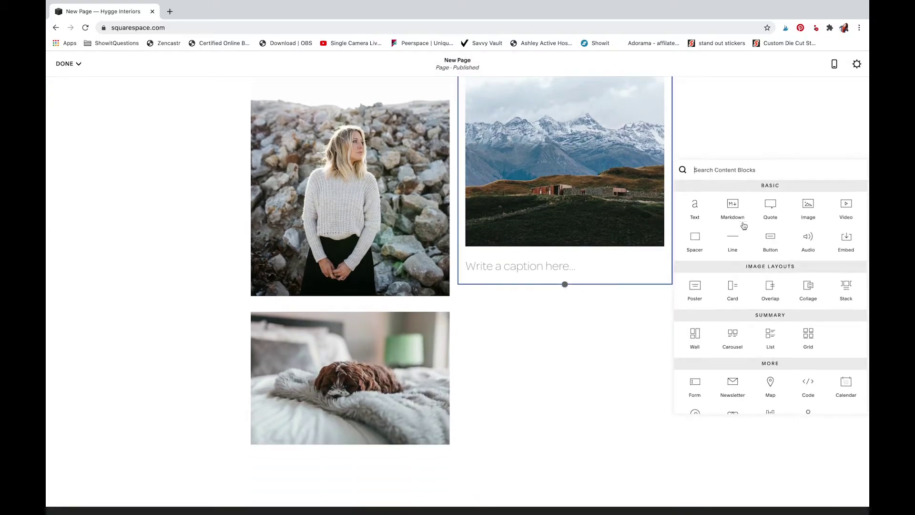
pyautogui.click(698, 226)
pyautogui.click(689, 299)
pyautogui.click(778, 243)
pyautogui.click(817, 241)
# Set the mountain image's caption option to Do Not Display Caption.
pyautogui.scroll(4, 599, 229)
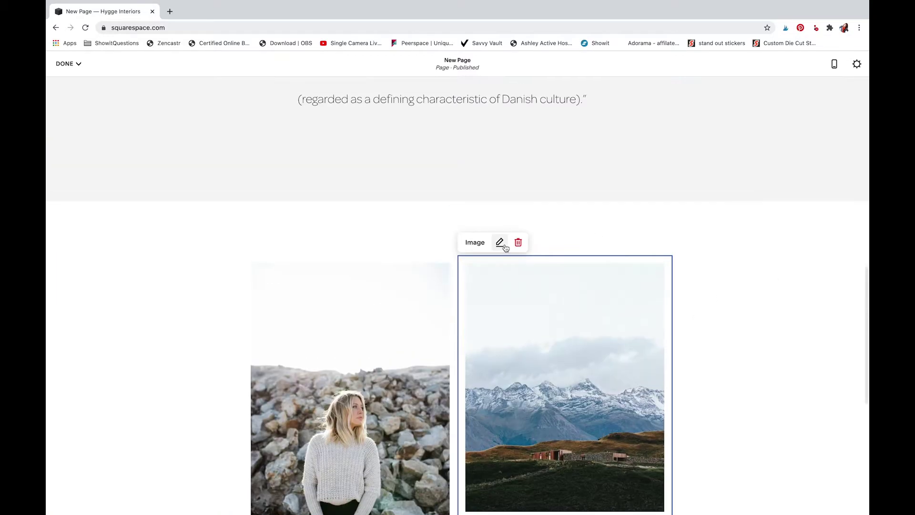
pyautogui.click(501, 242)
pyautogui.click(769, 254)
pyautogui.scroll(-2, 714, 317)
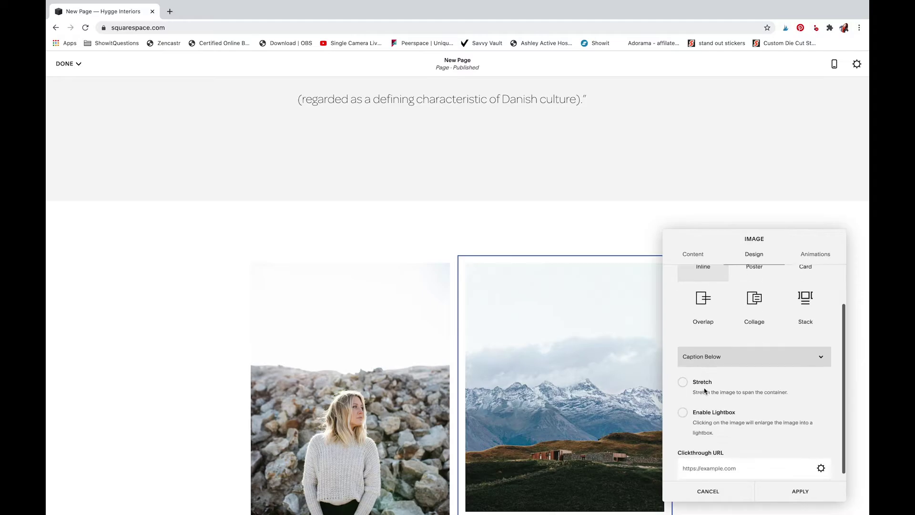
pyautogui.click(734, 354)
pyautogui.click(705, 343)
# Replace the mountain image with the photo of the wicker chair with cushions and apply the change.
pyautogui.click(693, 254)
pyautogui.click(822, 363)
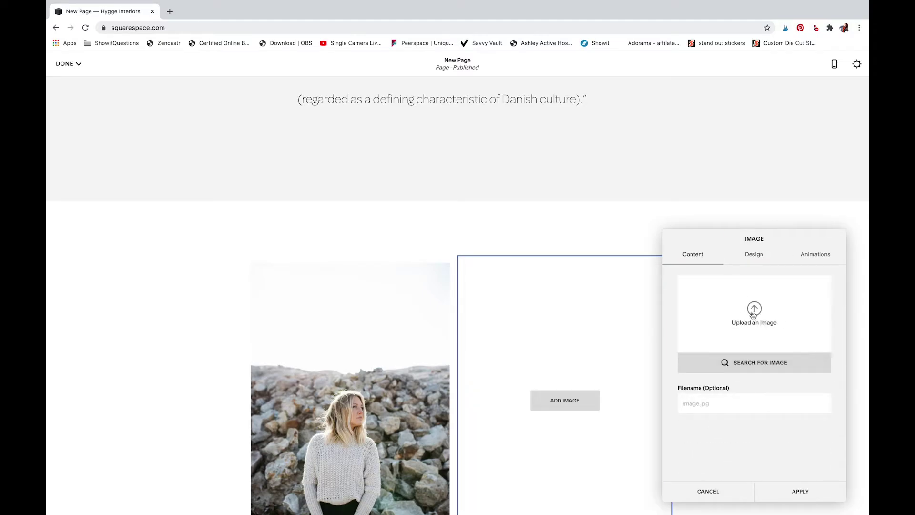
pyautogui.click(755, 312)
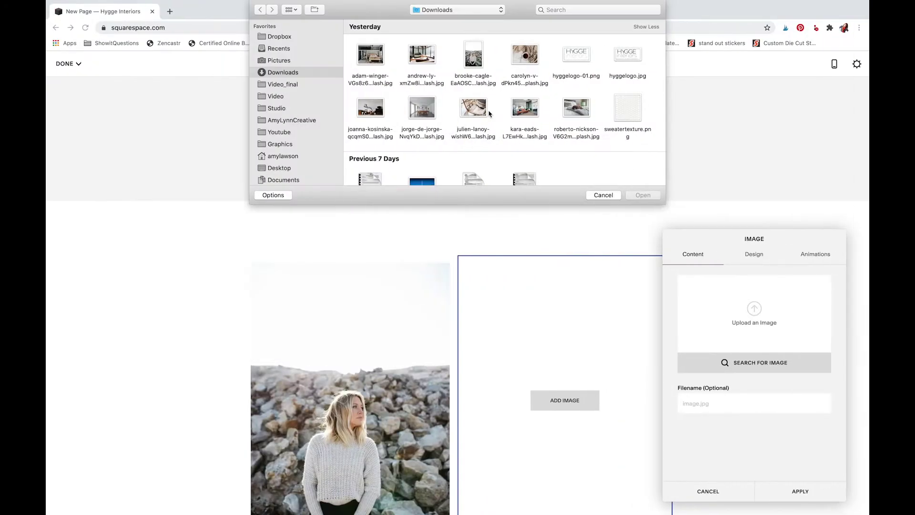
pyautogui.click(488, 111)
pyautogui.click(637, 198)
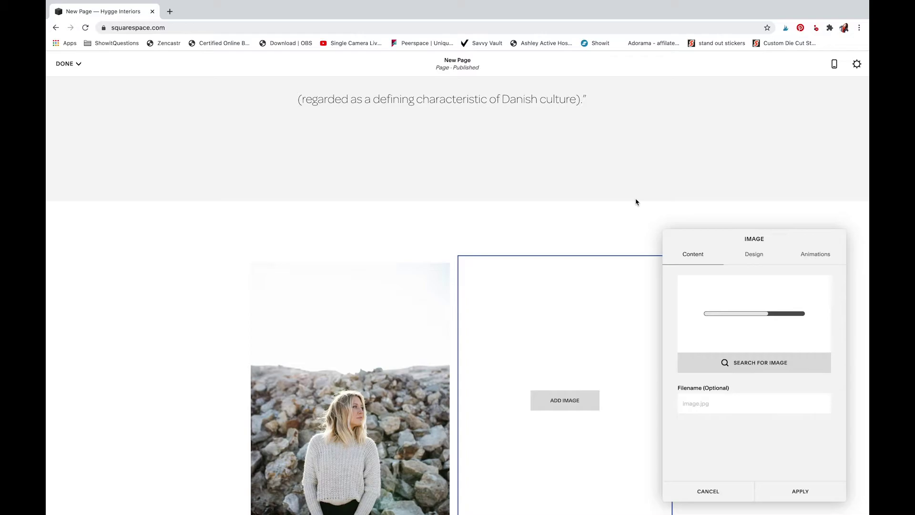
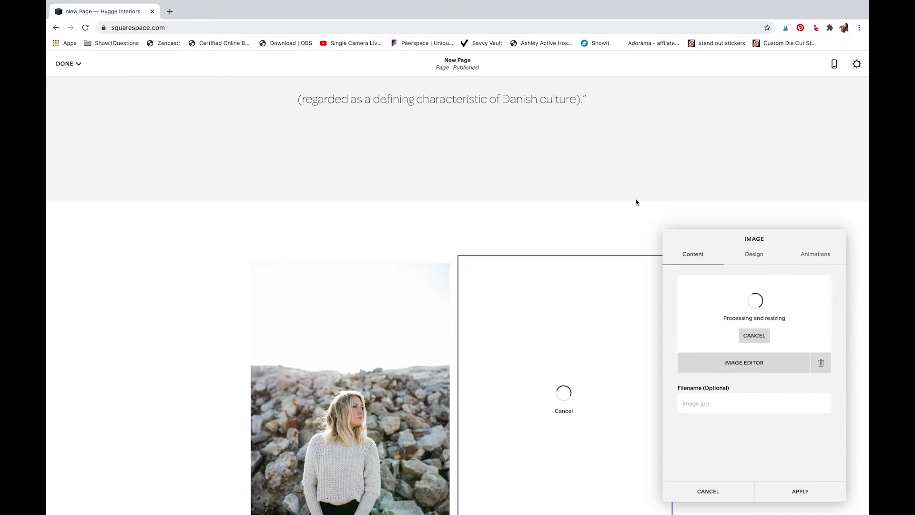
pyautogui.click(425, 303)
pyautogui.click(391, 246)
pyautogui.click(801, 491)
# Insert a spacer above the wicker chair photo and stretch it taller to push the photo down.
pyautogui.scroll(-5, 738, 422)
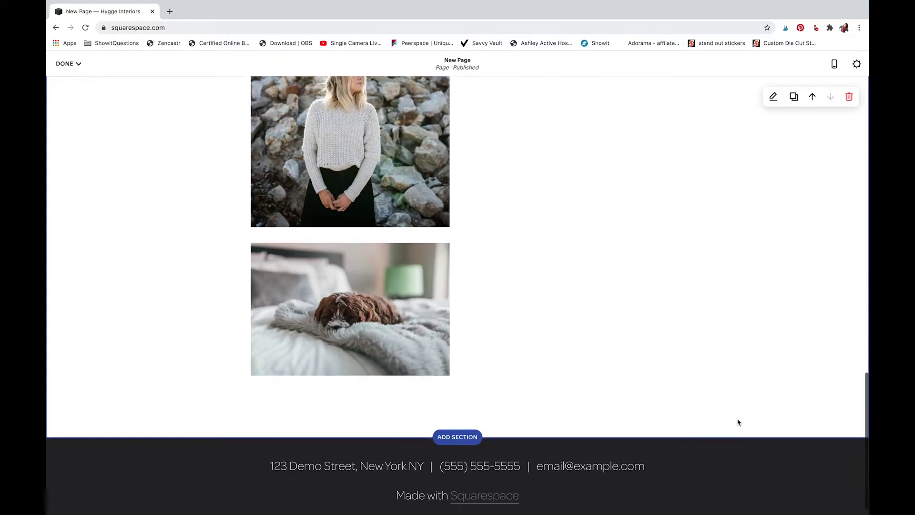
pyautogui.scroll(3, 610, 296)
pyautogui.scroll(2, 611, 296)
pyautogui.click(565, 143)
pyautogui.click(694, 163)
pyautogui.moveTo(565, 174); pyautogui.dragTo(565, 194)
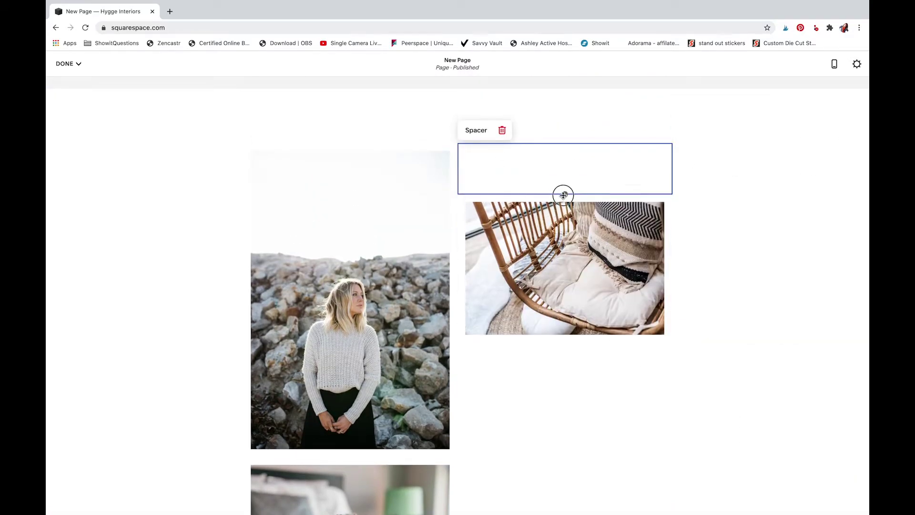
pyautogui.scroll(-3, 594, 377)
pyautogui.scroll(1, 710, 267)
pyautogui.click(710, 267)
# Try to add a poster layout image block below the wicker chair photo.
pyautogui.scroll(1, 710, 268)
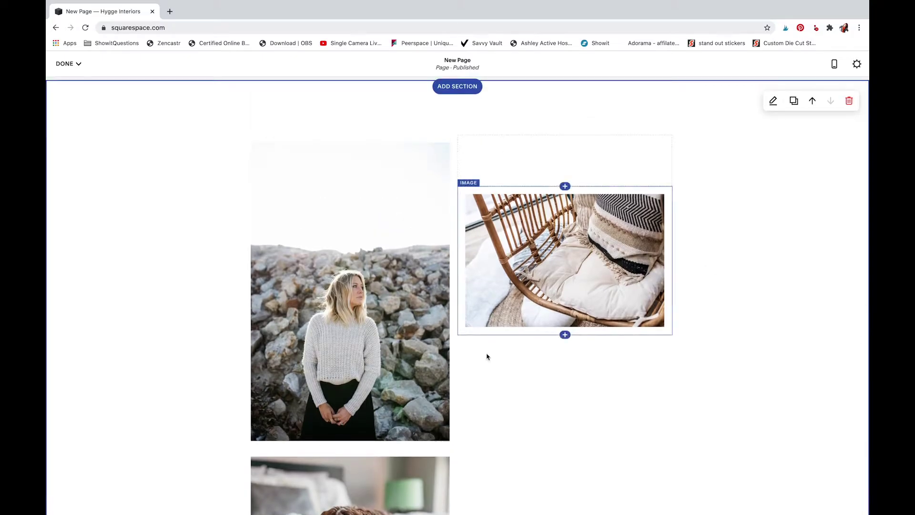
pyautogui.scroll(-4, 485, 374)
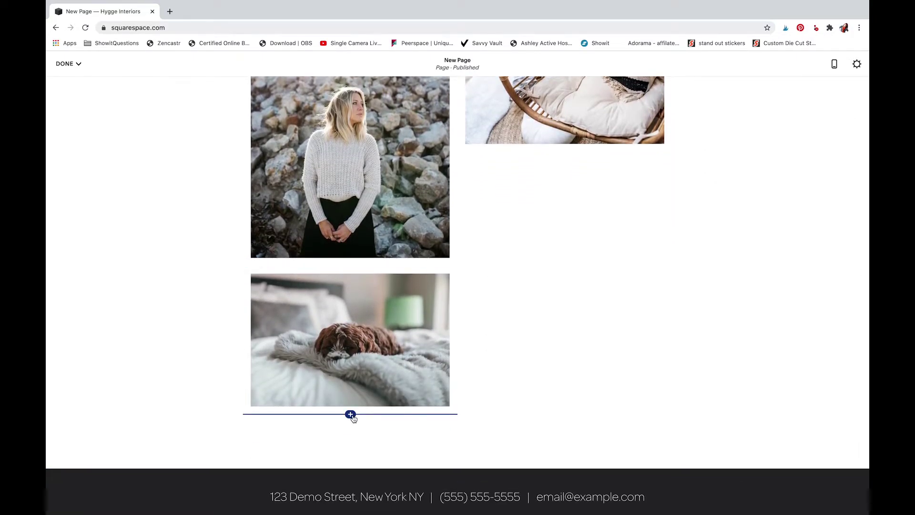
pyautogui.click(565, 153)
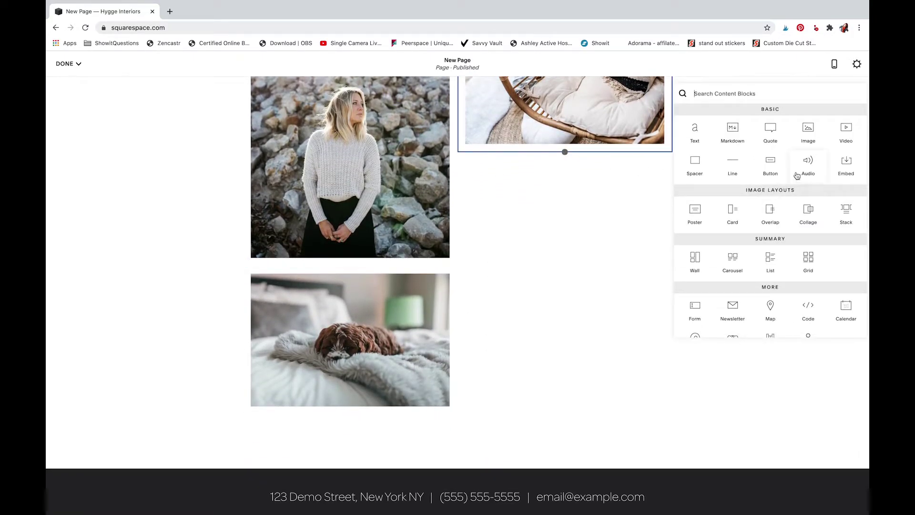
pyautogui.click(688, 218)
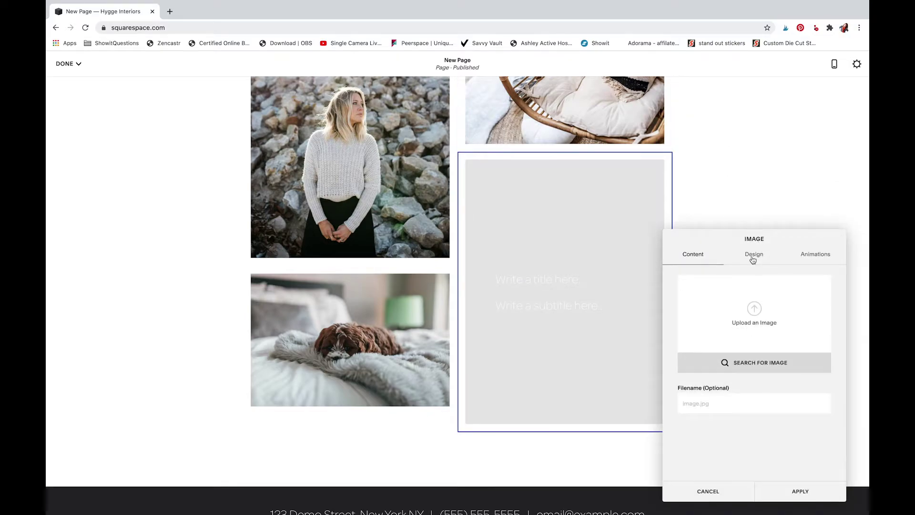
pyautogui.click(668, 296)
pyautogui.click(518, 139)
pyautogui.click(556, 144)
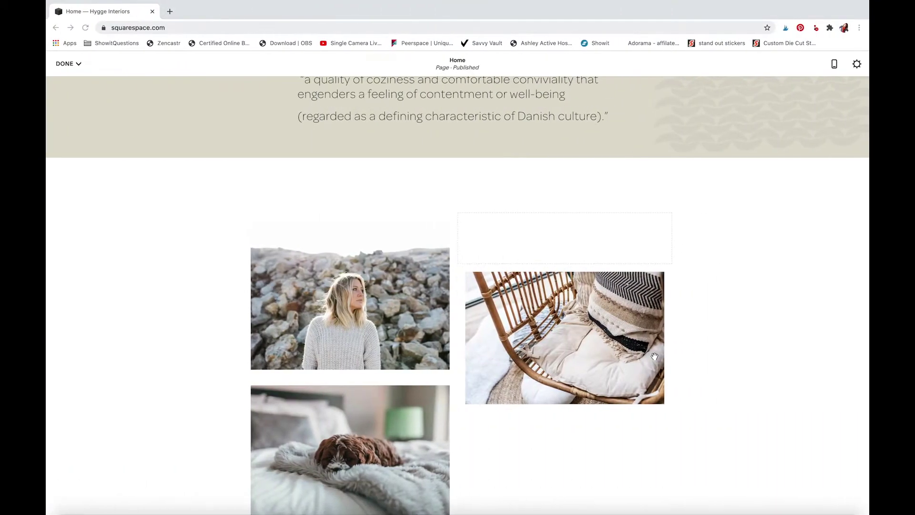
# Add an image block below the wicker chair photo and upload the teal box image turqbox.jpg into it.
pyautogui.scroll(-3, 773, 339)
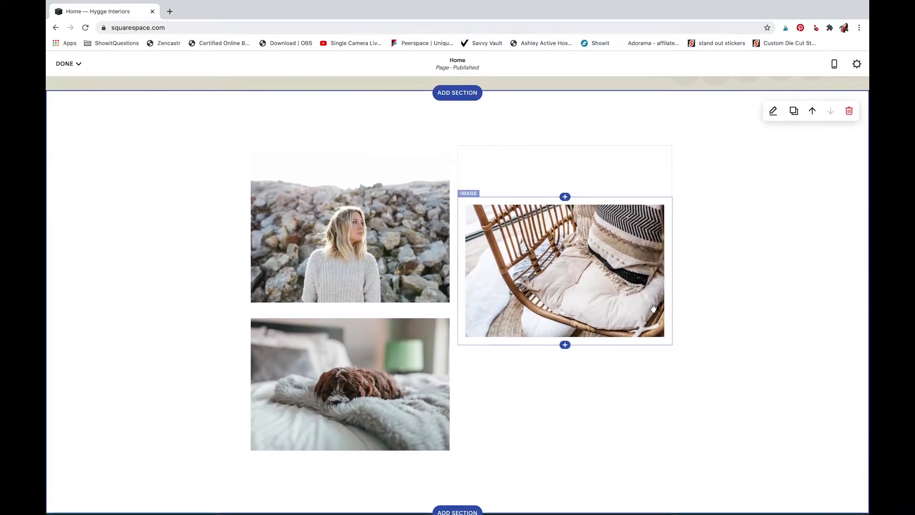
pyautogui.scroll(-1, 653, 309)
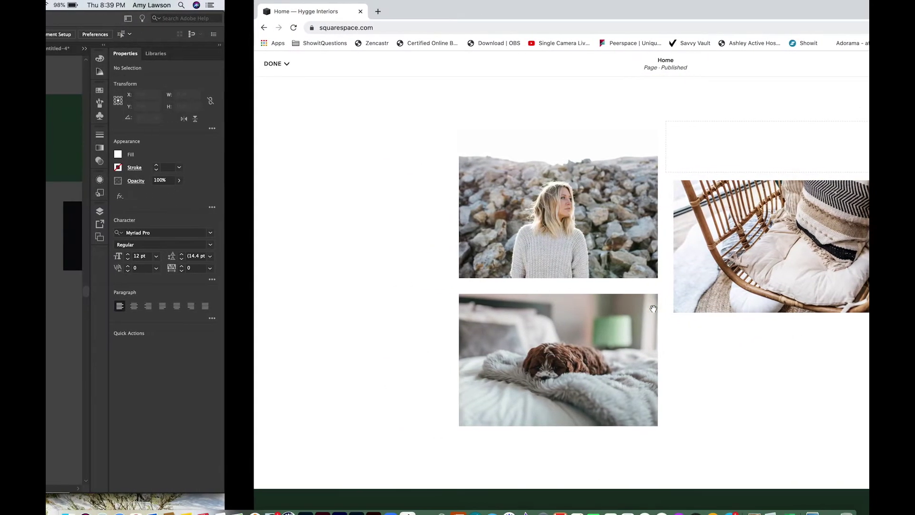
pyautogui.scroll(1, 578, 292)
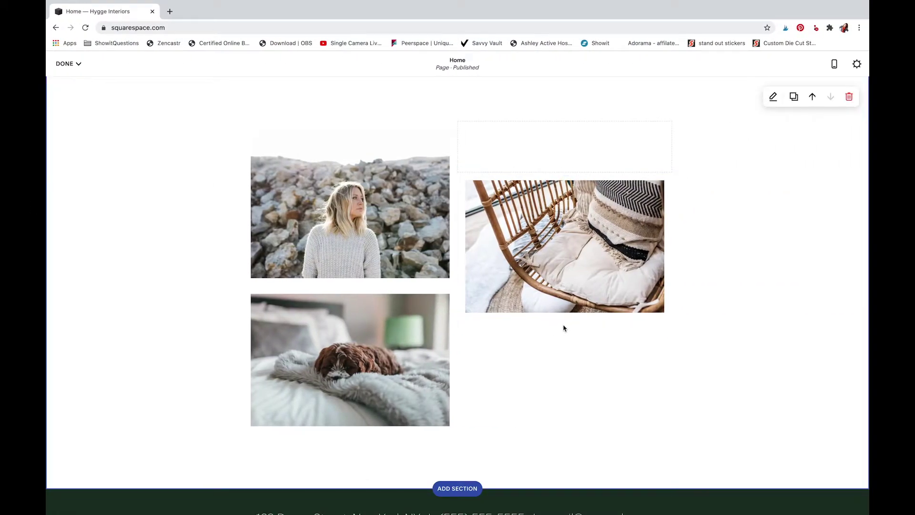
pyautogui.moveTo(565, 321)
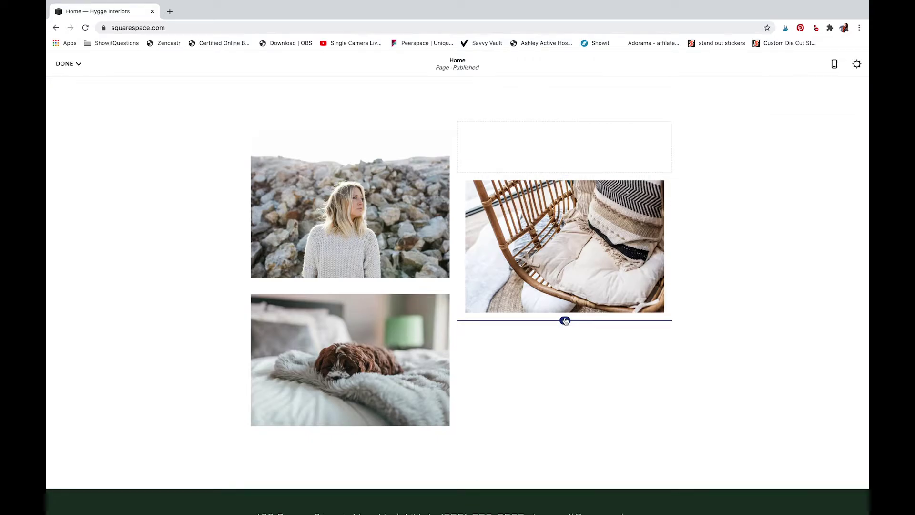
pyautogui.click(566, 322)
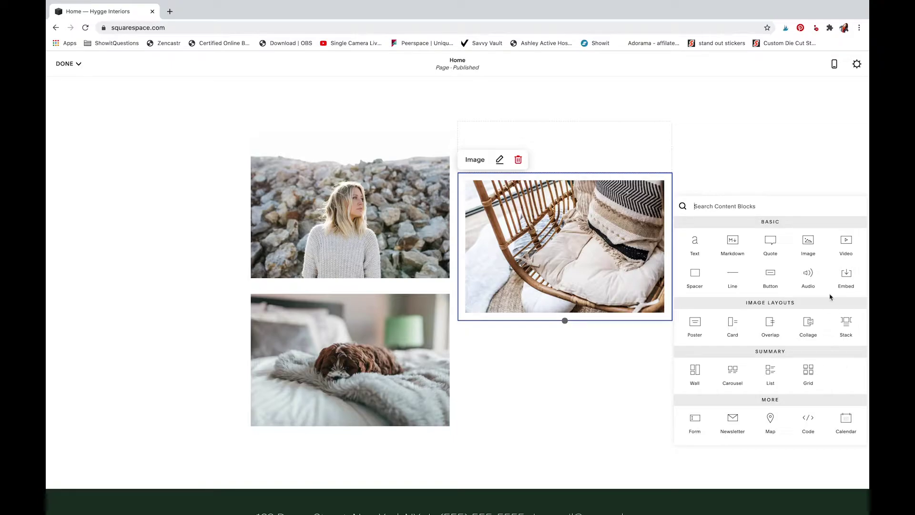
pyautogui.click(809, 242)
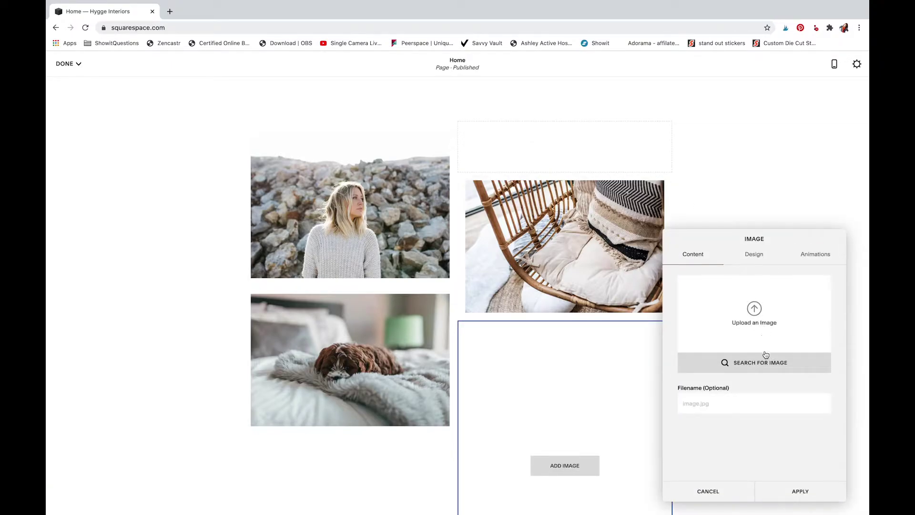
pyautogui.click(755, 320)
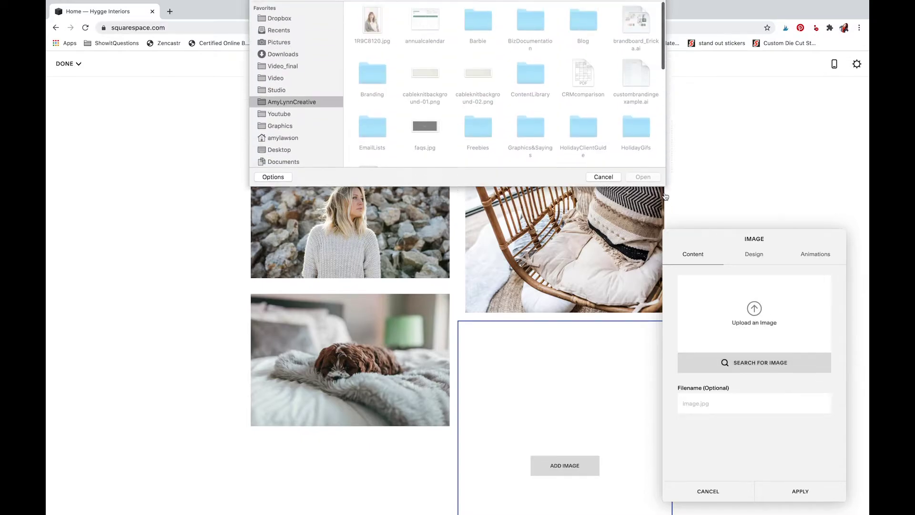
pyautogui.scroll(-5, 508, 132)
pyautogui.doubleClick(532, 115)
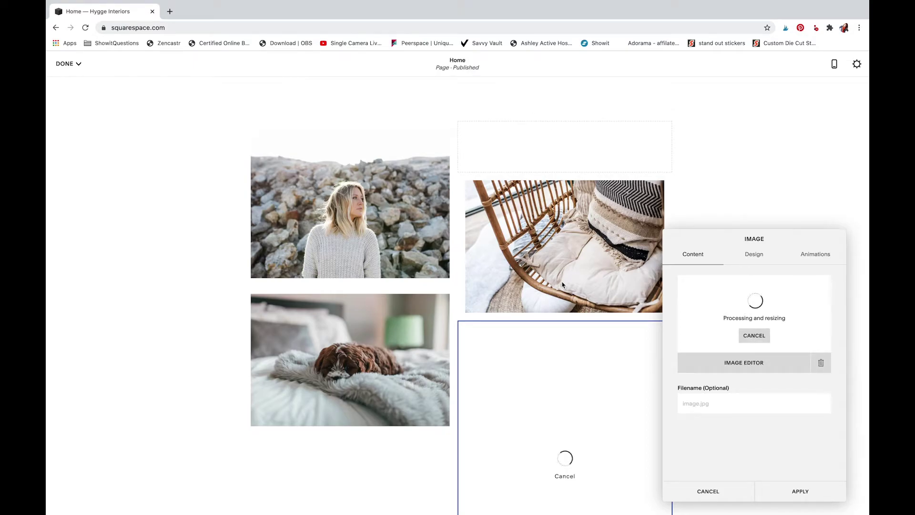
# Set the teal box image's caption option to Do Not Display Caption.
pyautogui.scroll(-3, 552, 336)
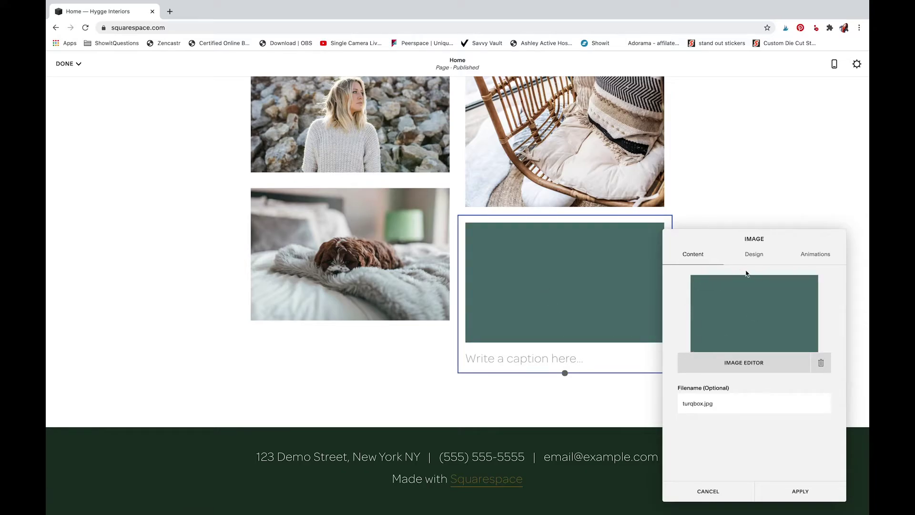
pyautogui.click(762, 257)
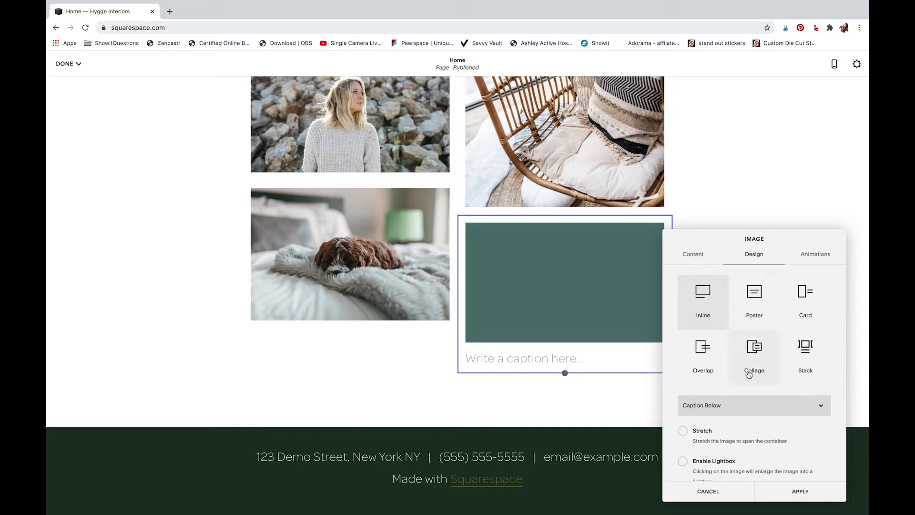
pyautogui.scroll(-2, 744, 435)
pyautogui.click(765, 349)
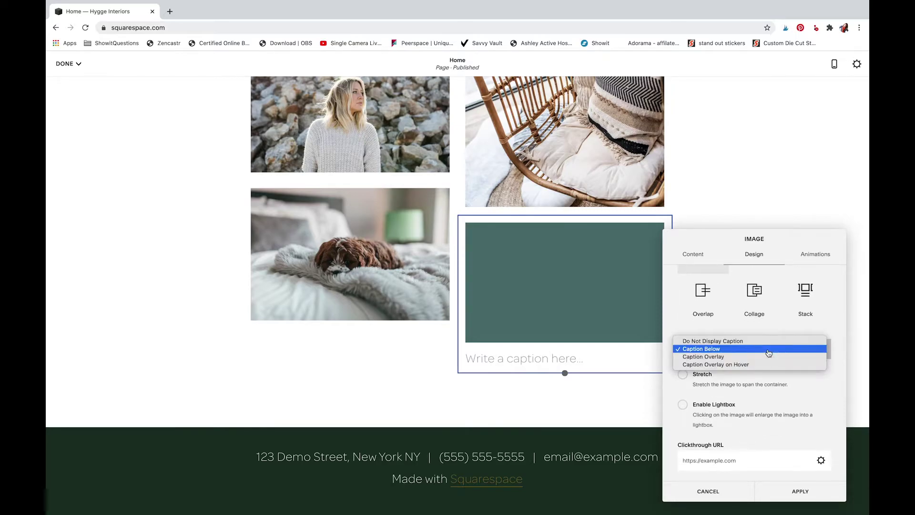
pyautogui.click(761, 342)
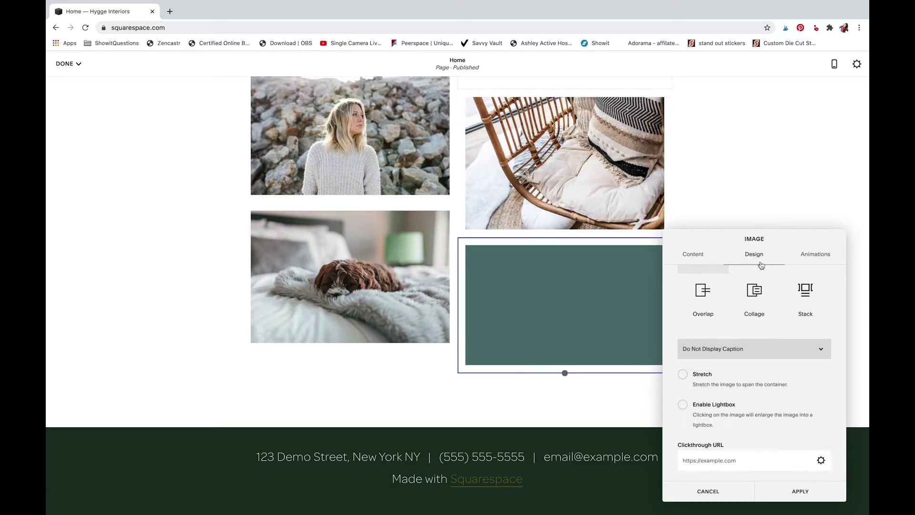
# Switch the teal box image to the Poster layout and paste the designer's introduction text into its subtitle.
pyautogui.scroll(2, 755, 295)
pyautogui.click(755, 300)
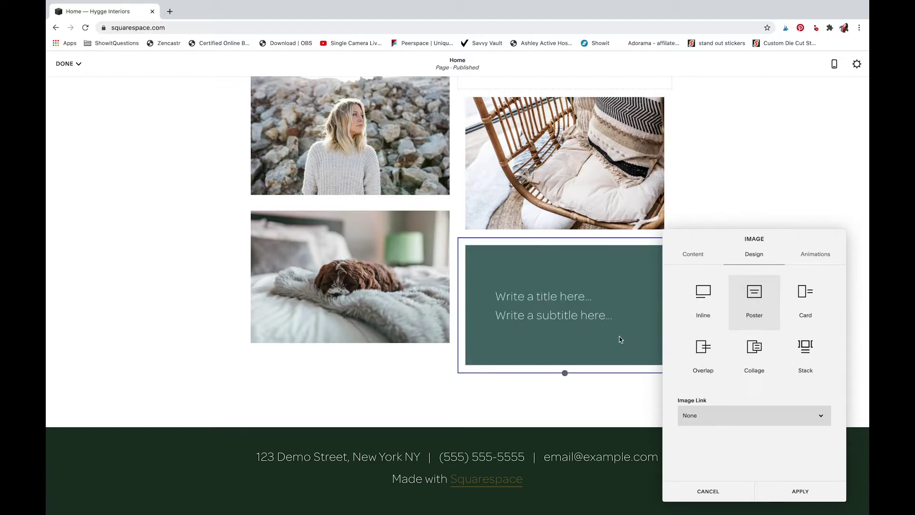
pyautogui.click(574, 313)
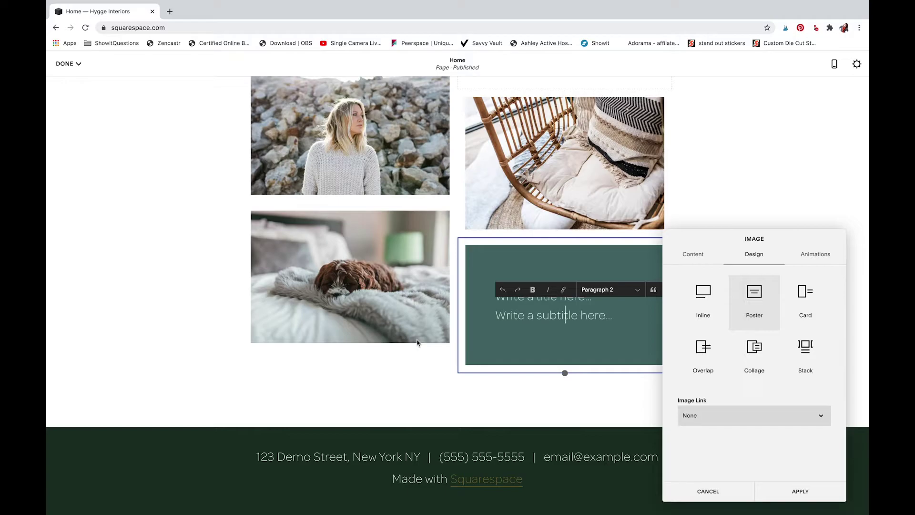
pyautogui.hotkey('ctrl', 'v')
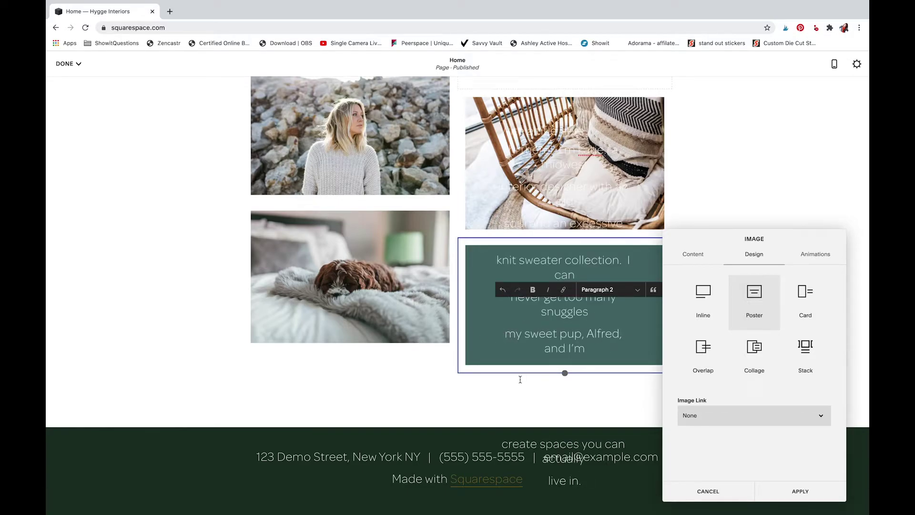
# Remove the stray line breaks from the pasted introduction so it flows as one paragraph, and save the changes.
pyautogui.press('BackSpace')
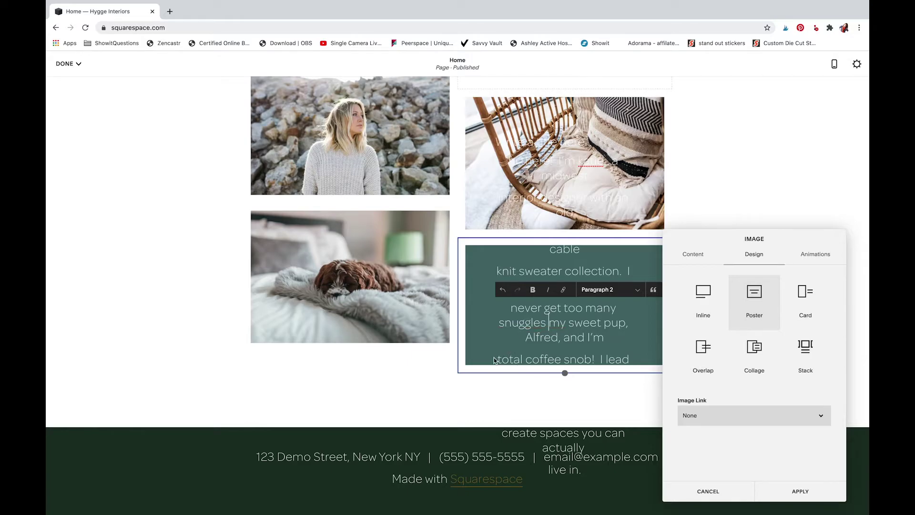
pyautogui.click(497, 370)
pyautogui.click(497, 358)
pyautogui.press('BackSpace')
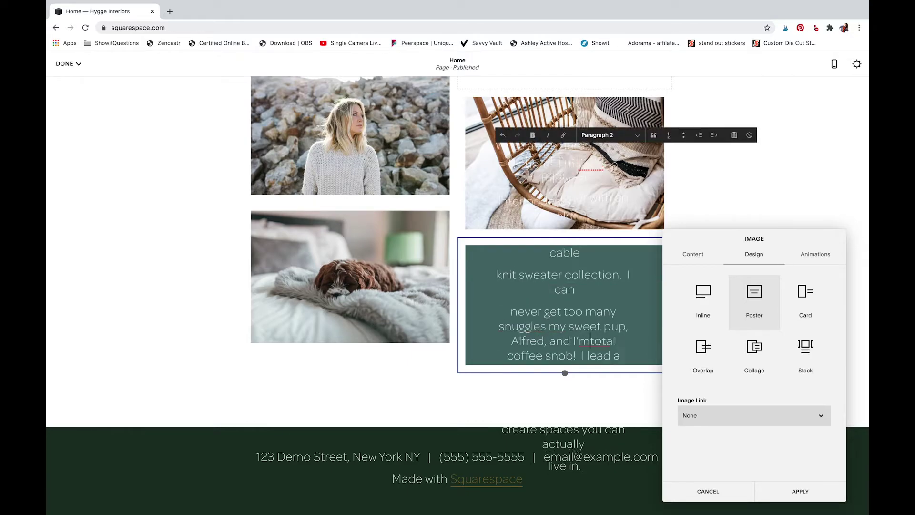
pyautogui.click(508, 311)
pyautogui.press('BackSpace')
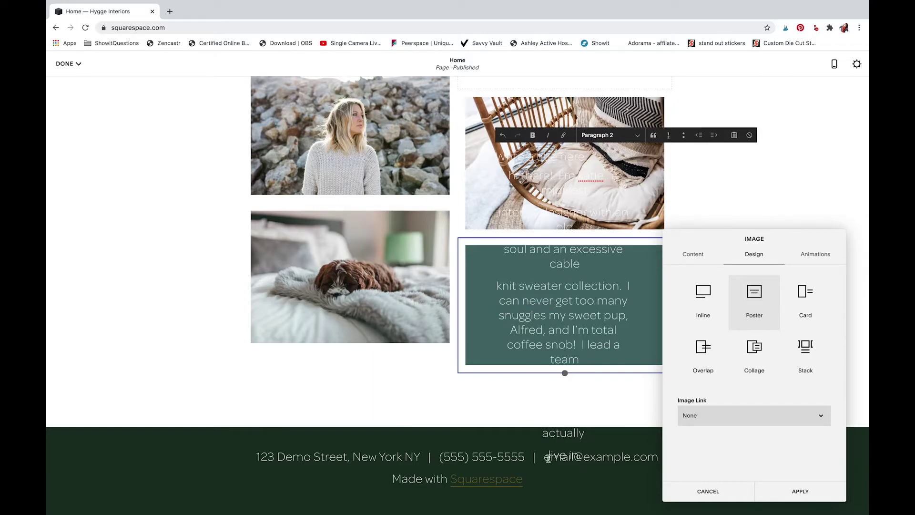
pyautogui.click(498, 286)
pyautogui.press('BackSpace')
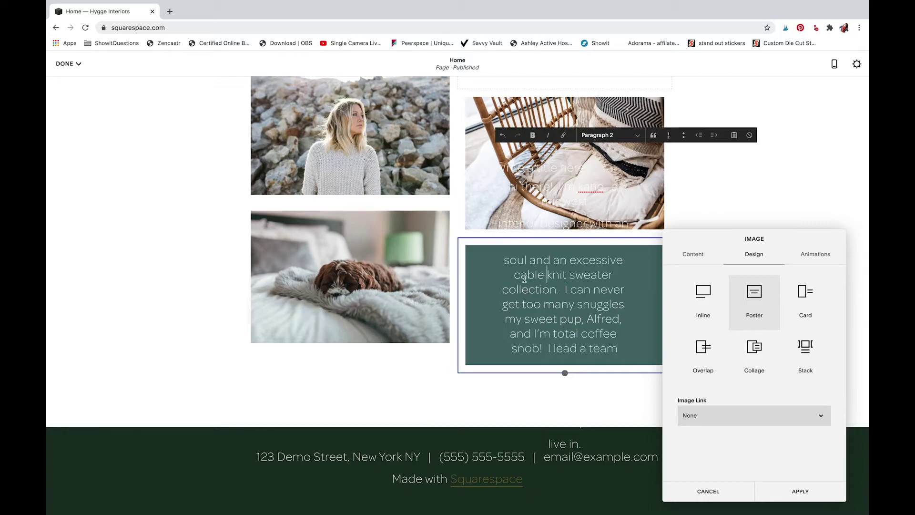
pyautogui.press('BackSpace')
pyautogui.click(505, 258)
pyautogui.press('BackSpace')
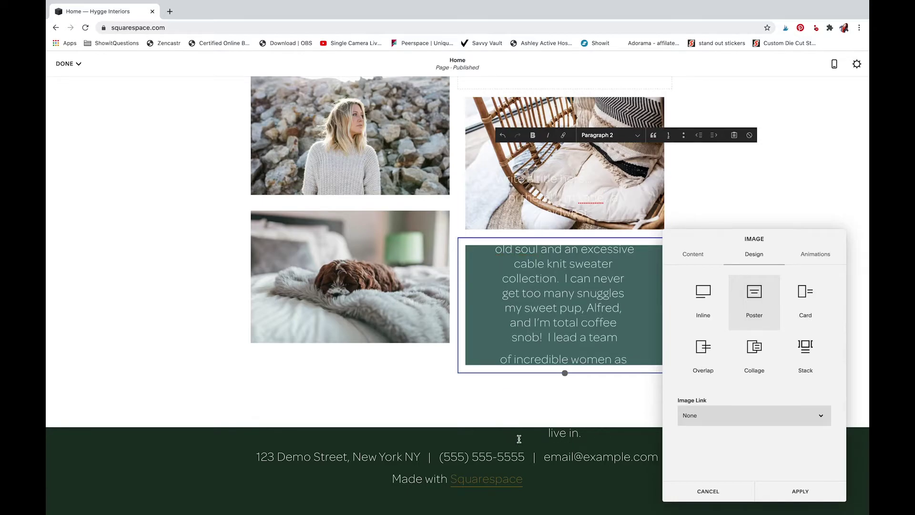
pyautogui.click(496, 360)
pyautogui.press('BackSpace')
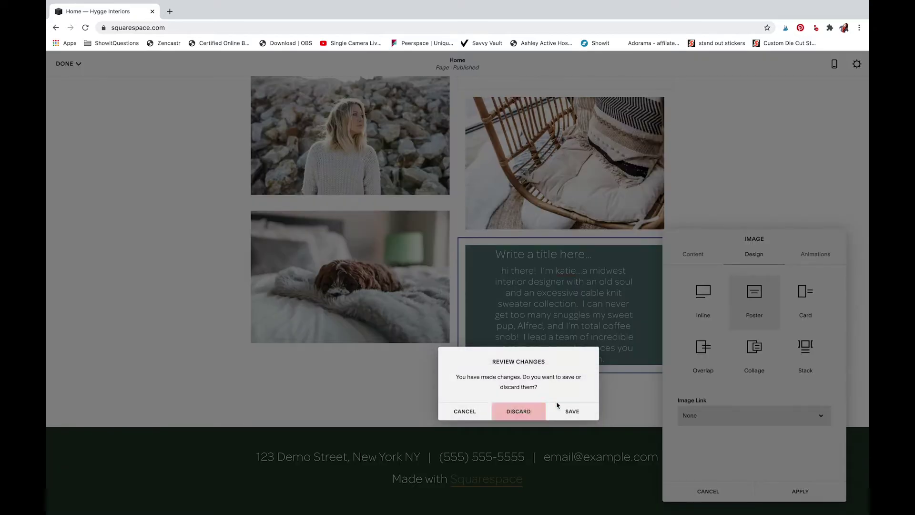
pyautogui.click(569, 411)
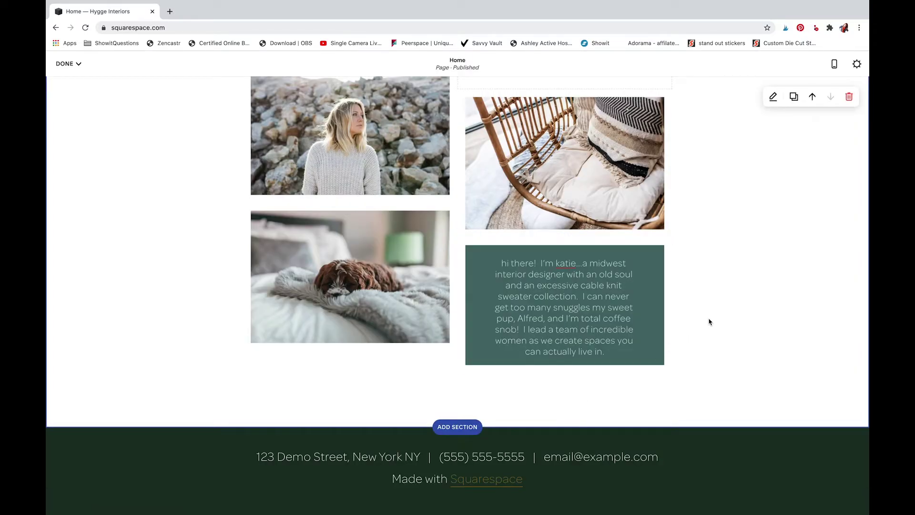
# Add an image block below the teal text box and upload the white kitchen and dining table photo from Downloads.
pyautogui.click(565, 375)
pyautogui.click(808, 295)
pyautogui.click(754, 312)
pyautogui.click(286, 73)
pyautogui.scroll(-5, 405, 81)
pyautogui.click(291, 10)
pyautogui.click(317, 118)
pyautogui.scroll(-3, 516, 132)
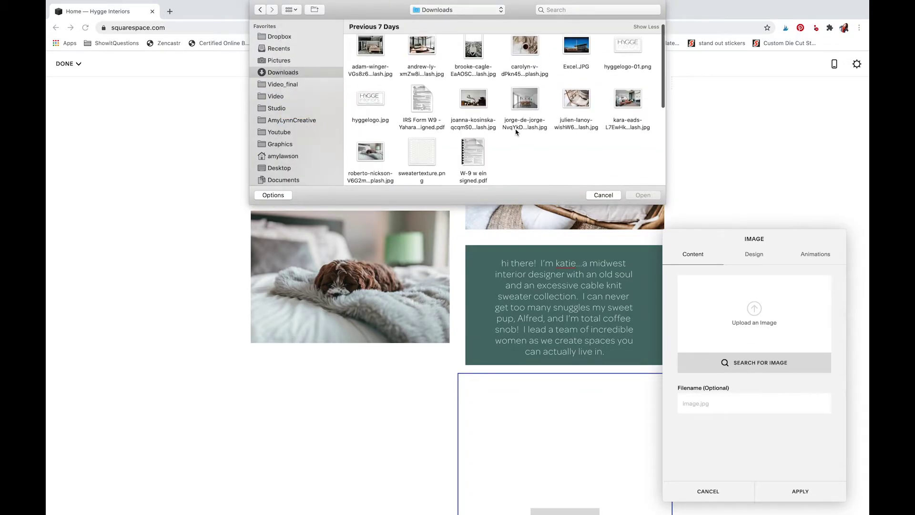
pyautogui.scroll(2, 517, 132)
pyautogui.doubleClick(517, 113)
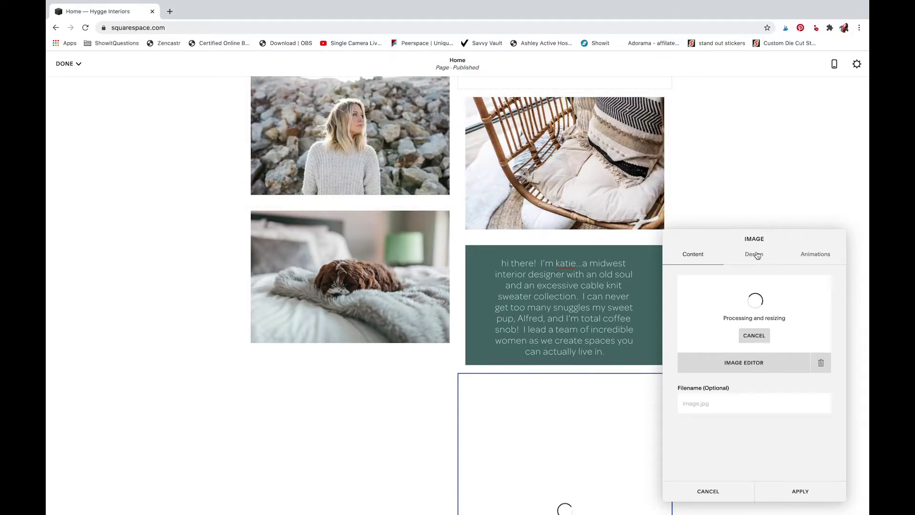
# Hide the kitchen photo's caption and save the image block.
pyautogui.scroll(-3, 637, 320)
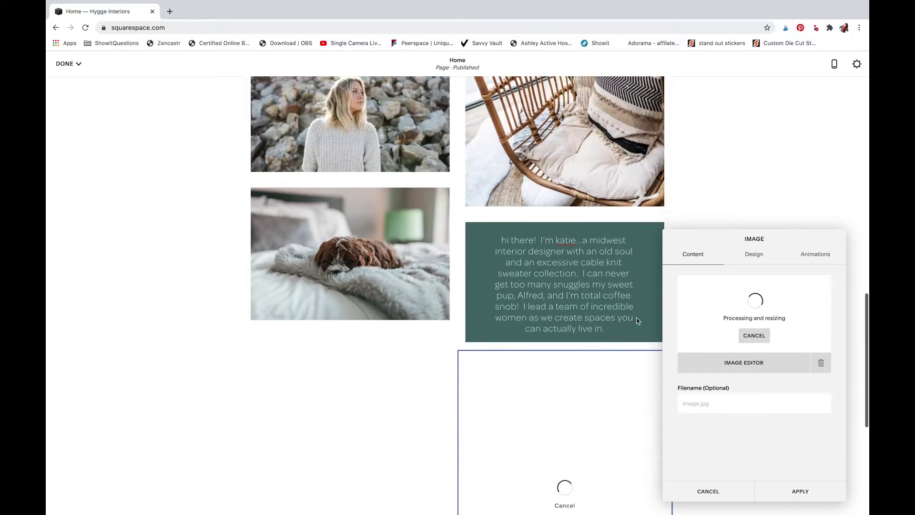
pyautogui.click(747, 259)
pyautogui.click(752, 404)
pyautogui.click(706, 397)
pyautogui.click(629, 174)
pyautogui.press('Return')
# Add a button block below the sleeping dog photo, with size Large and alignment Right.
pyautogui.click(350, 208)
pyautogui.click(354, 258)
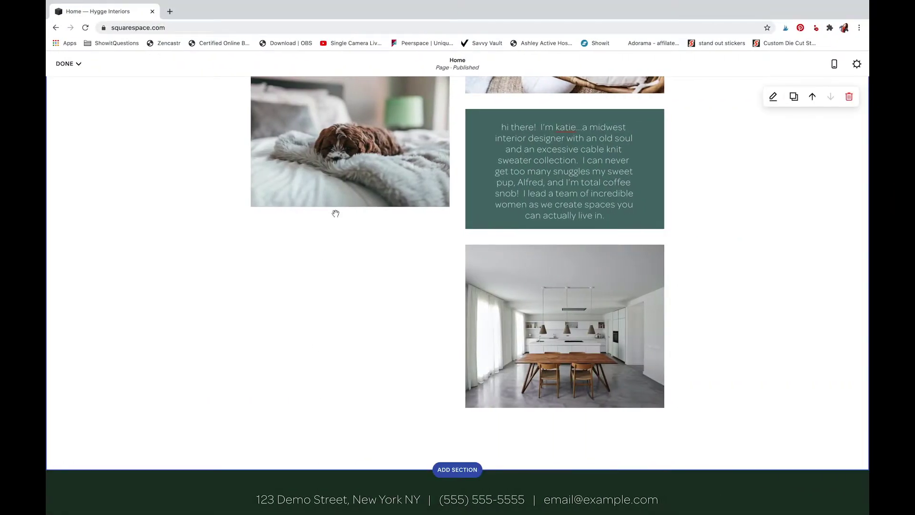
pyautogui.click(351, 214)
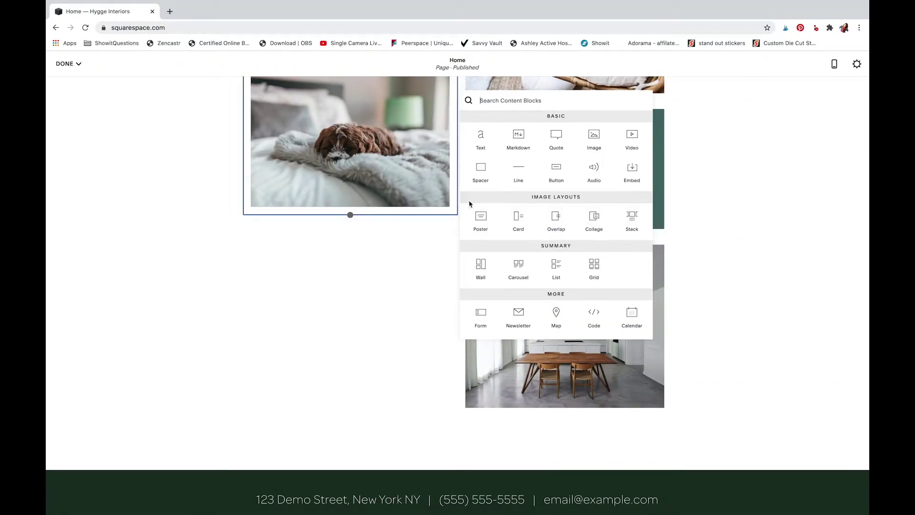
pyautogui.click(556, 169)
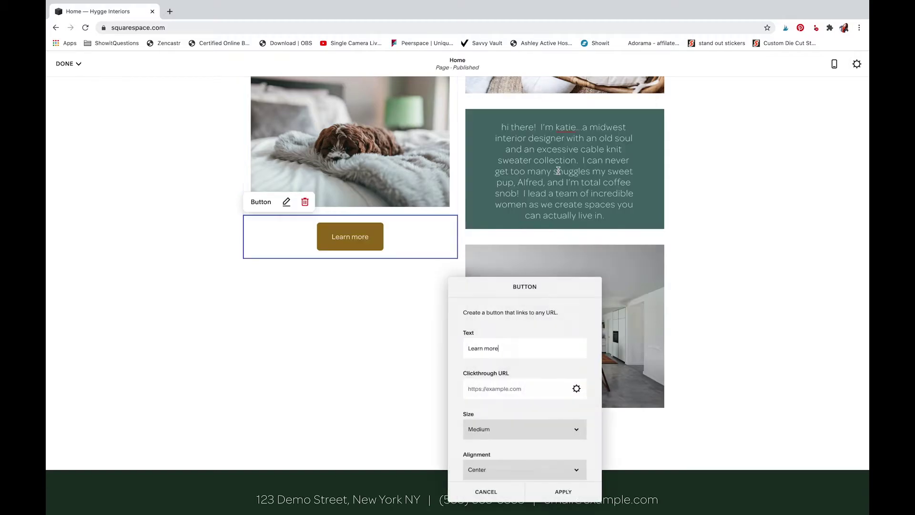
pyautogui.click(552, 425)
pyautogui.click(548, 428)
pyautogui.click(564, 460)
pyautogui.click(564, 469)
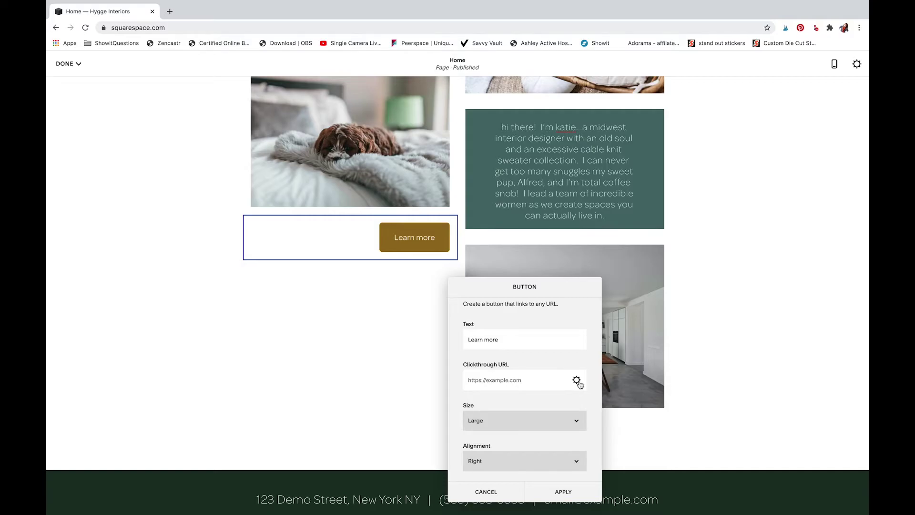
# Set the button's text to MEET THE REST OF THE TEAM, configure its clickthrough link and apply the changes.
pyautogui.click(576, 380)
pyautogui.click(274, 146)
pyautogui.tripleClick(517, 340)
pyautogui.press('BackSpace')
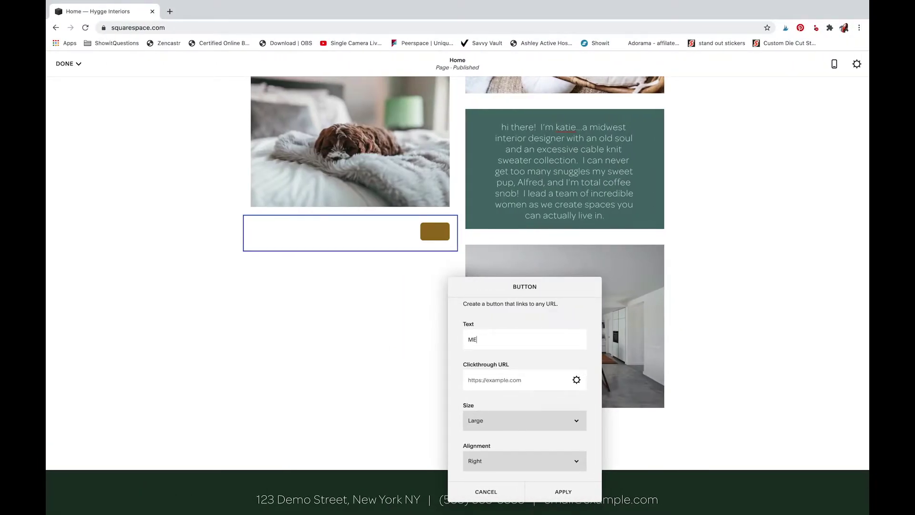
pyautogui.click(577, 380)
pyautogui.click(274, 216)
pyautogui.click(435, 225)
pyautogui.click(458, 355)
pyautogui.click(274, 145)
pyautogui.click(563, 492)
# Stretch the photo of the woman in the sweater taller so more of the picture shows.
pyautogui.scroll(5, 347, 384)
pyautogui.moveTo(347, 384); pyautogui.dragTo(344, 431)
pyautogui.click(164, 327)
# Review the finished photo section and compare its arrangement with the website mockup in Illustrator.
pyautogui.scroll(-5, 163, 327)
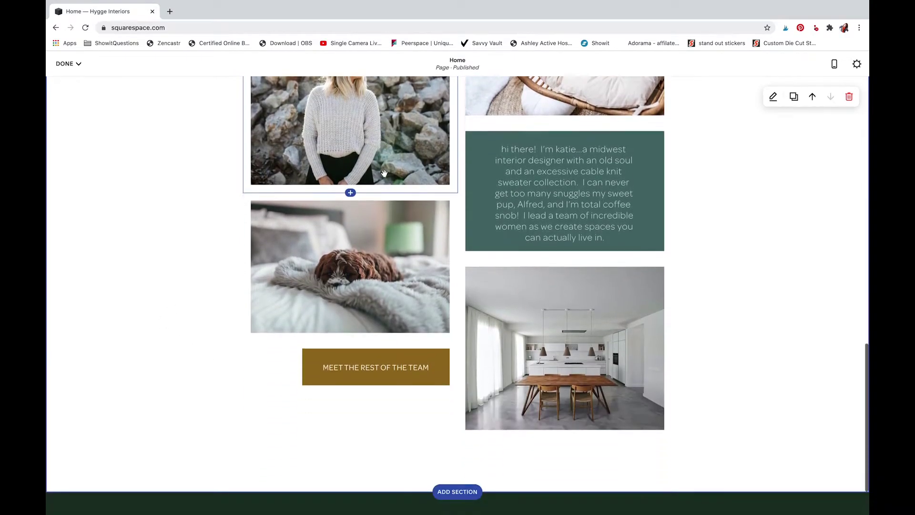
pyautogui.scroll(3, 351, 238)
pyautogui.hotkey('ctrl', 'Left')
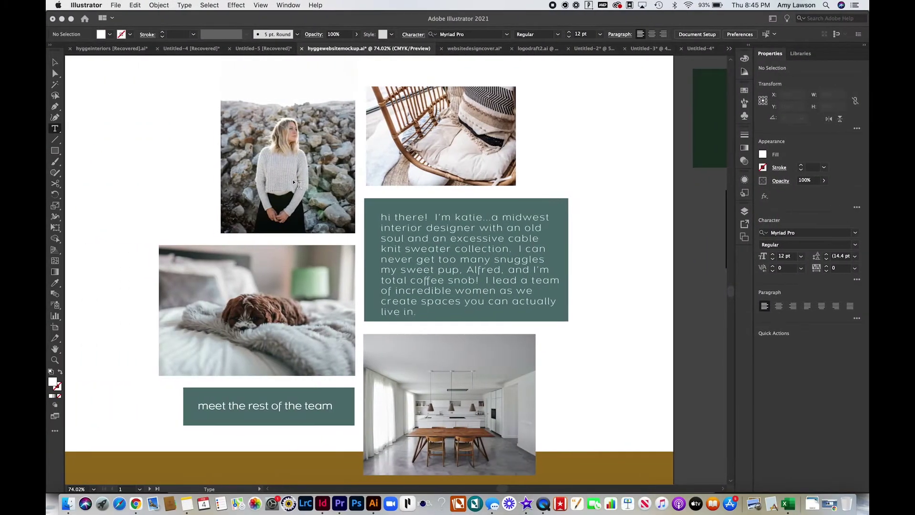
pyautogui.hotkey('ctrl', 'Right')
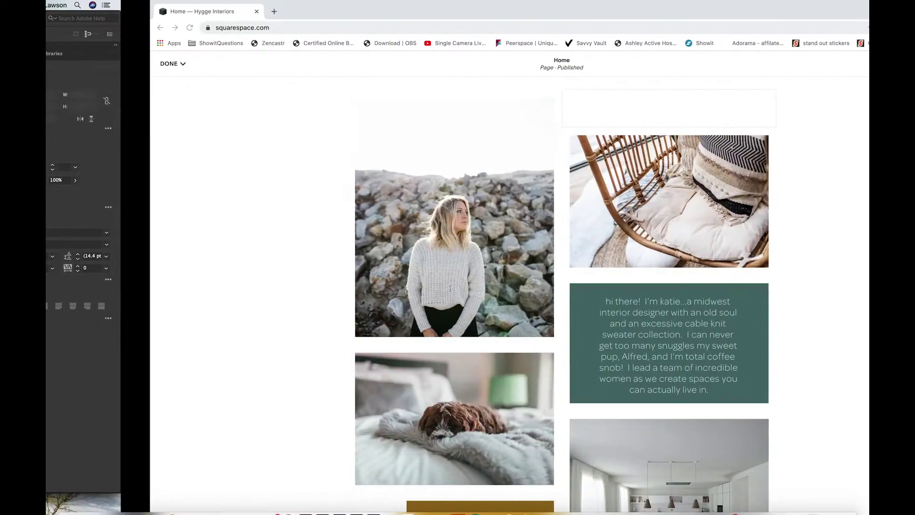
pyautogui.scroll(-4, 709, 315)
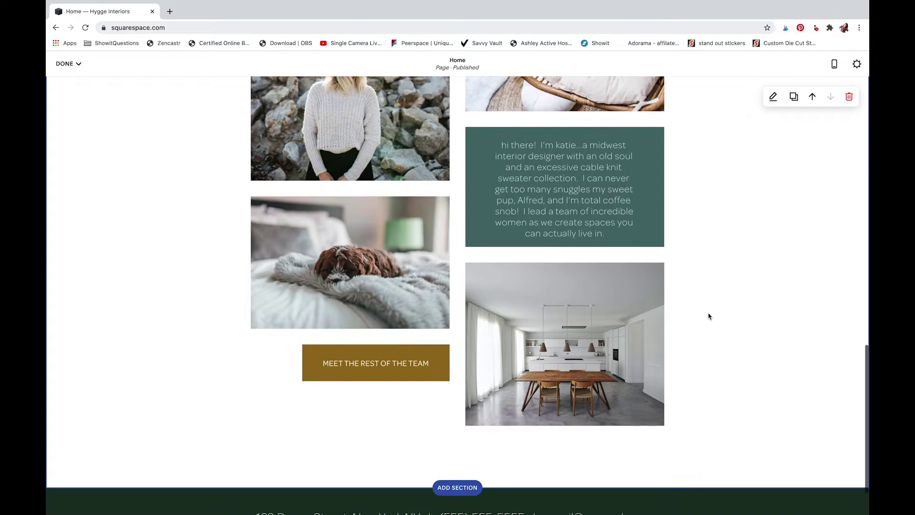
pyautogui.scroll(6, 709, 316)
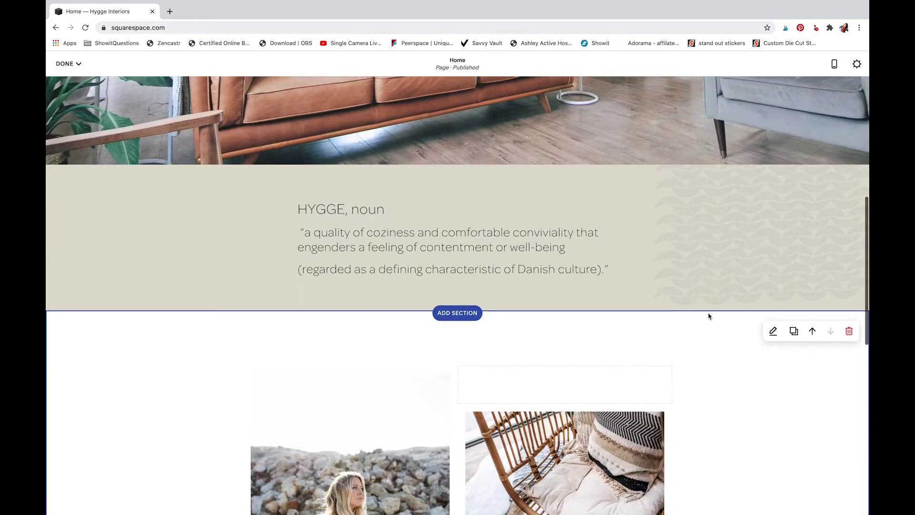
# Try the Inset background width on the HYGGE definition section and return it to Full Bleed.
pyautogui.scroll(1, 651, 418)
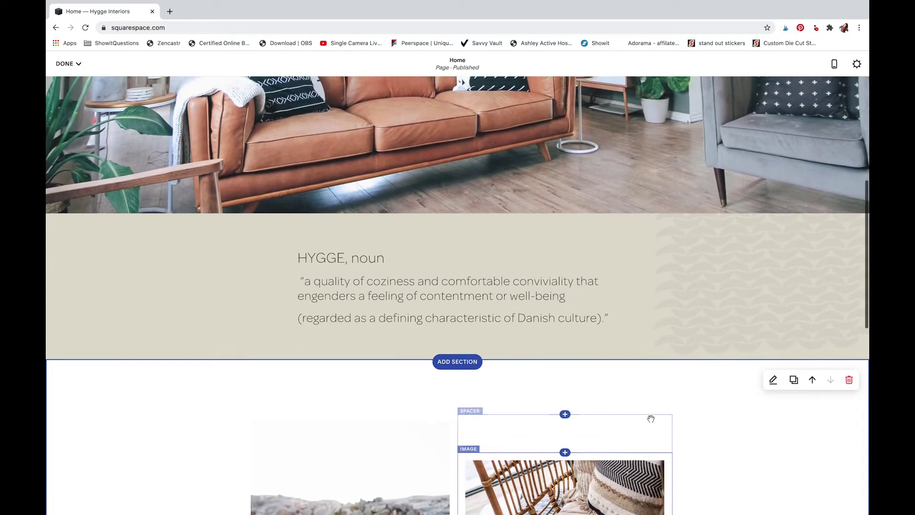
pyautogui.click(554, 339)
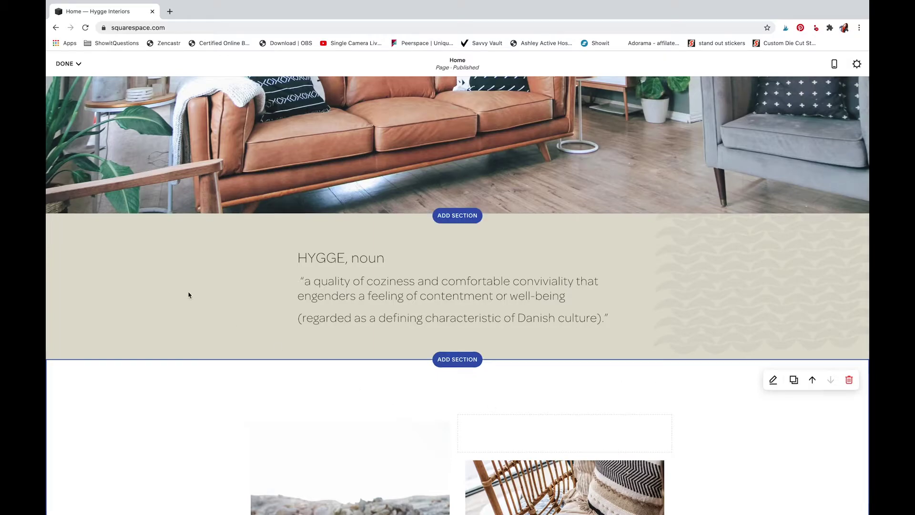
pyautogui.click(709, 245)
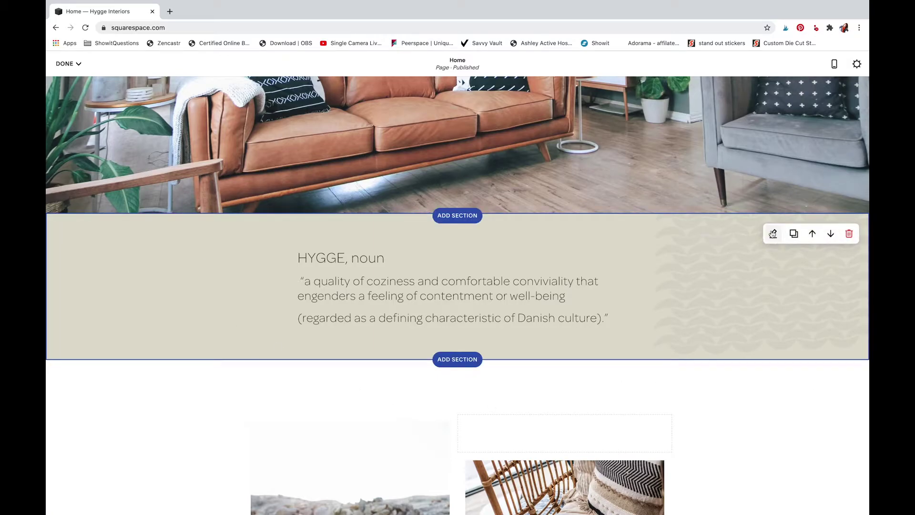
pyautogui.click(774, 233)
pyautogui.click(784, 220)
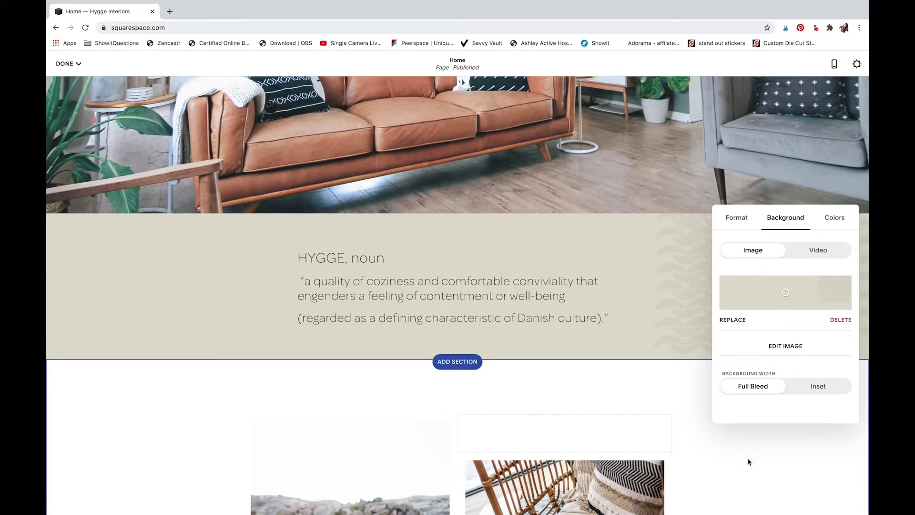
pyautogui.click(812, 389)
pyautogui.click(767, 390)
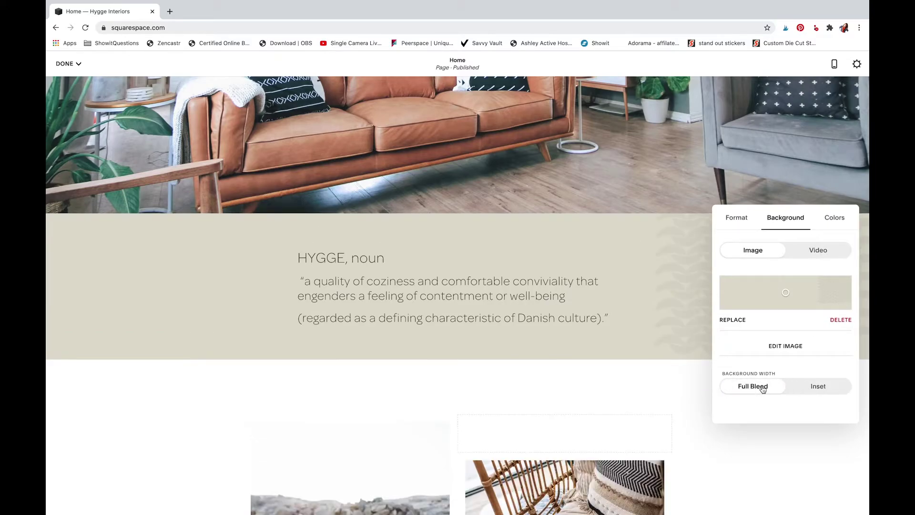
# Align the HYGGE definition section's content vertically to the top and close its section settings.
pyautogui.click(739, 217)
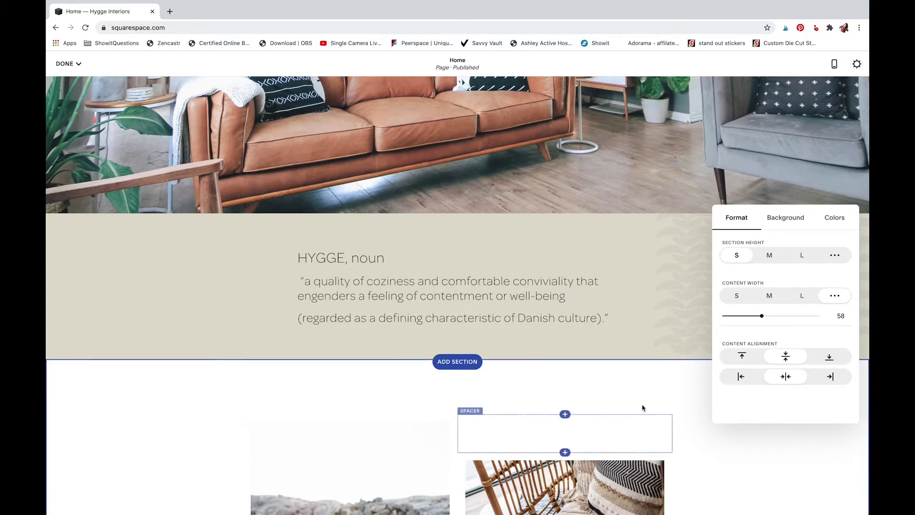
pyautogui.click(747, 360)
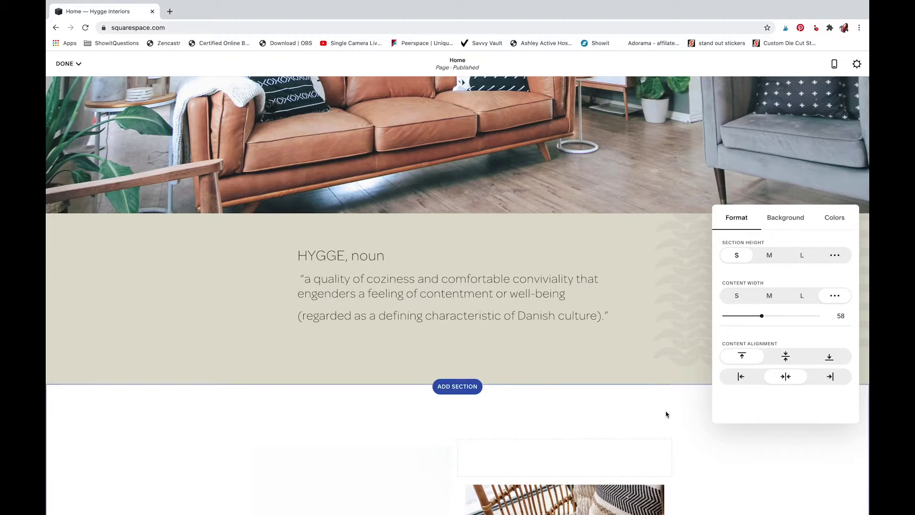
pyautogui.click(713, 452)
pyautogui.scroll(-10, 734, 451)
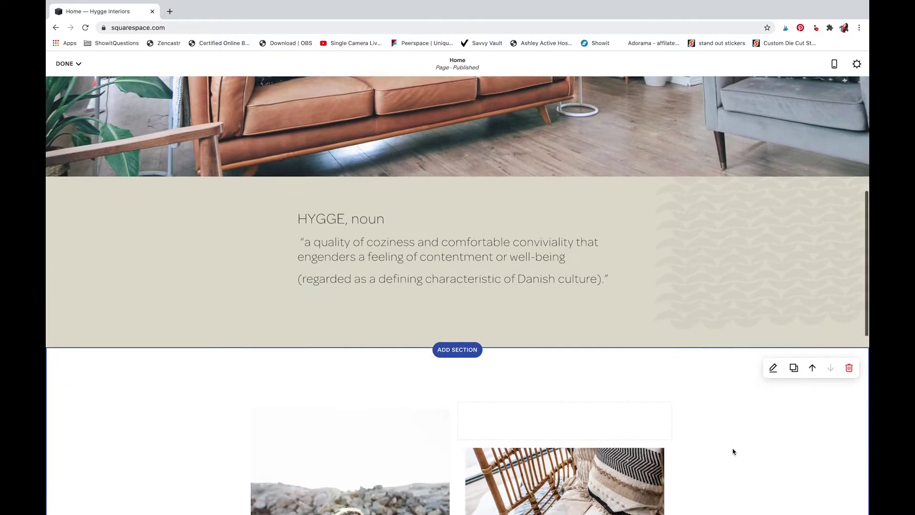
pyautogui.scroll(10, 676, 359)
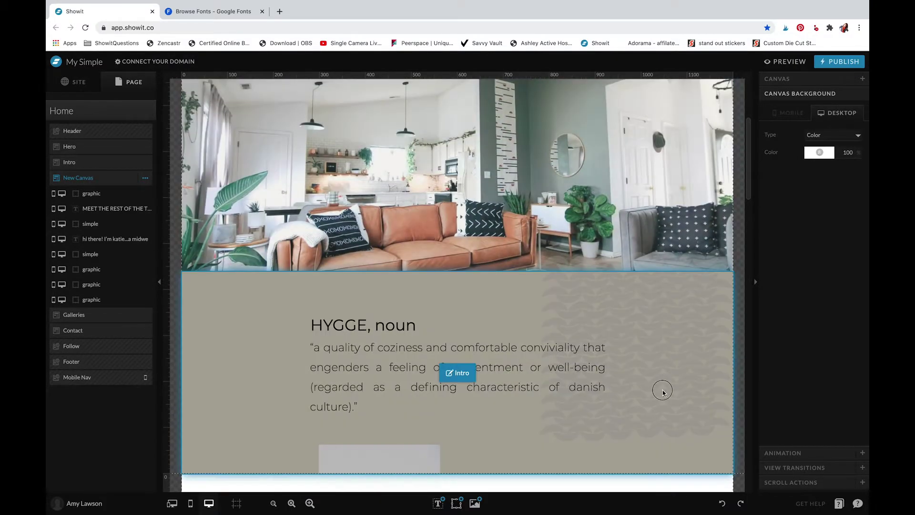
# Switch to Showit, try moving the wicker chair photo and the teal introduction box upward, and undo both moves.
pyautogui.click(663, 391)
pyautogui.scroll(-6, 663, 392)
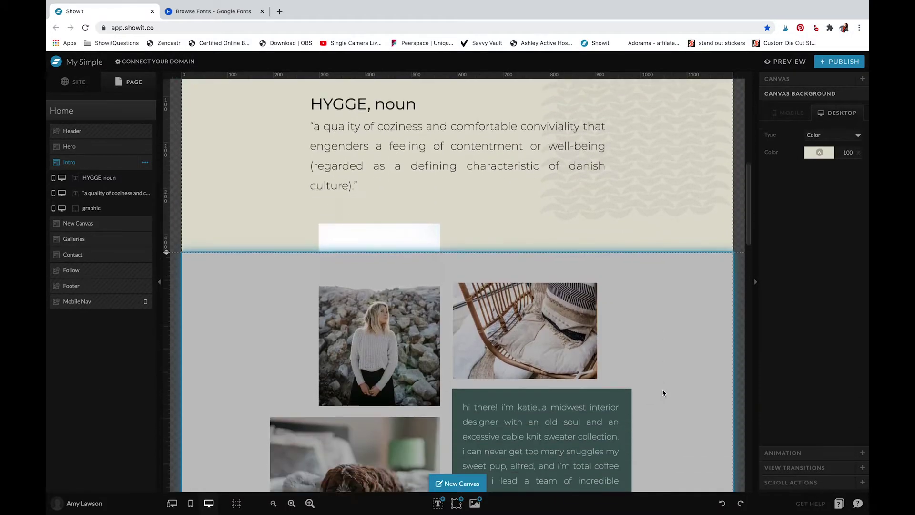
pyautogui.click(544, 259)
pyautogui.moveTo(544, 260); pyautogui.dragTo(566, 229)
pyautogui.hotkey('ctrl', 'z')
pyautogui.moveTo(602, 302); pyautogui.dragTo(633, 268)
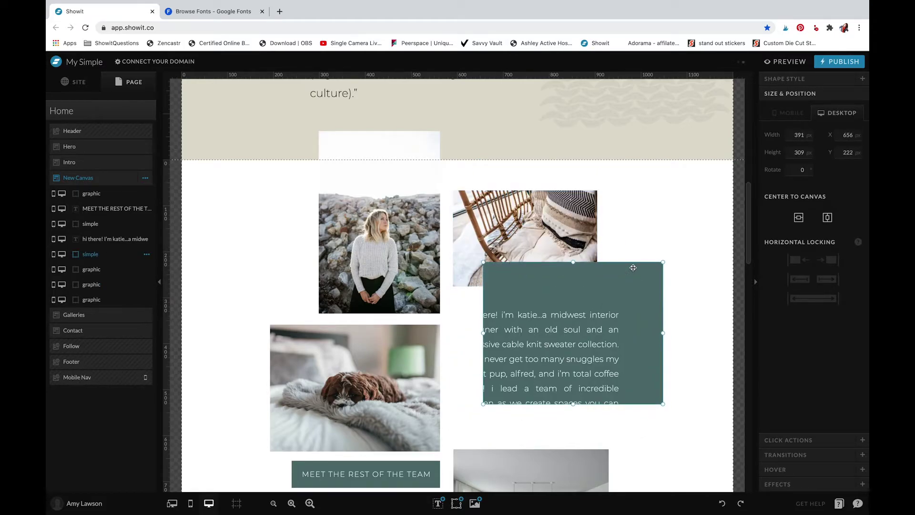
pyautogui.hotkey('ctrl', 'z')
pyautogui.click(691, 343)
# Inspect the MEET THE REST OF THE TEAM button by selecting its text layer and deselecting it.
pyautogui.scroll(-5, 691, 343)
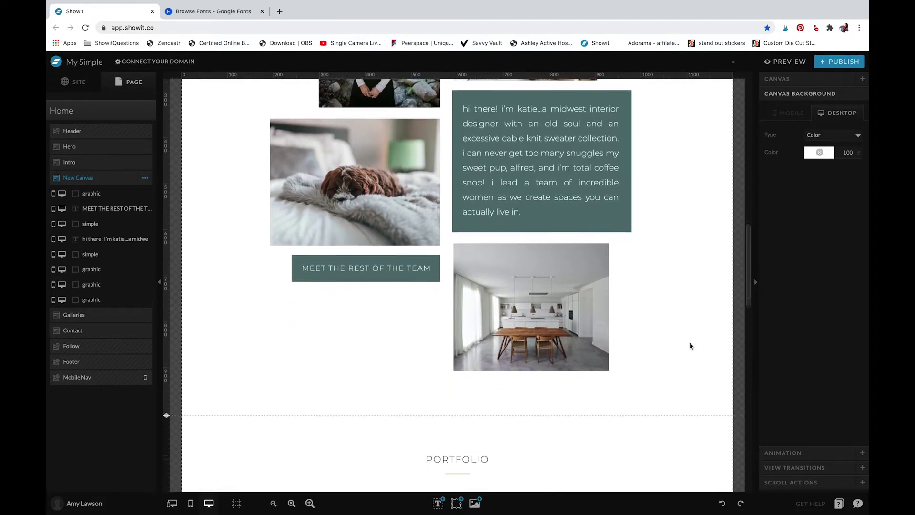
pyautogui.click(410, 259)
pyautogui.click(412, 335)
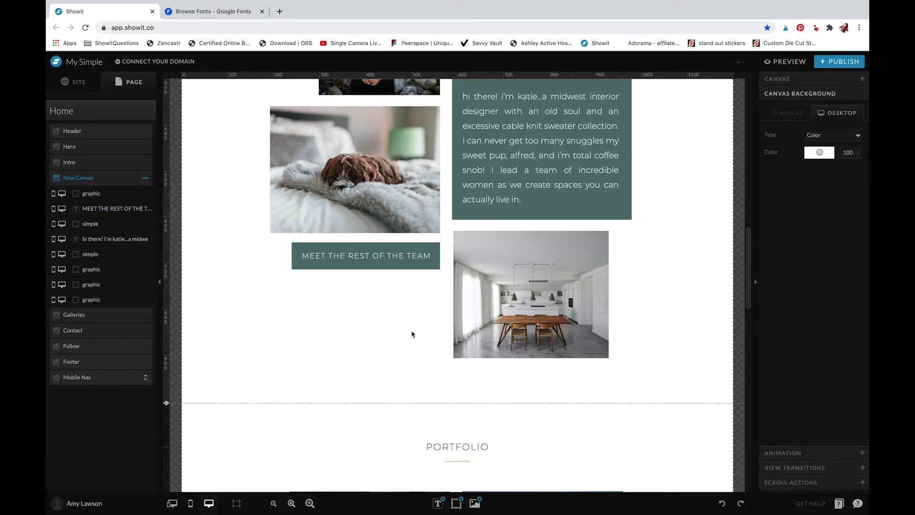
pyautogui.click(412, 262)
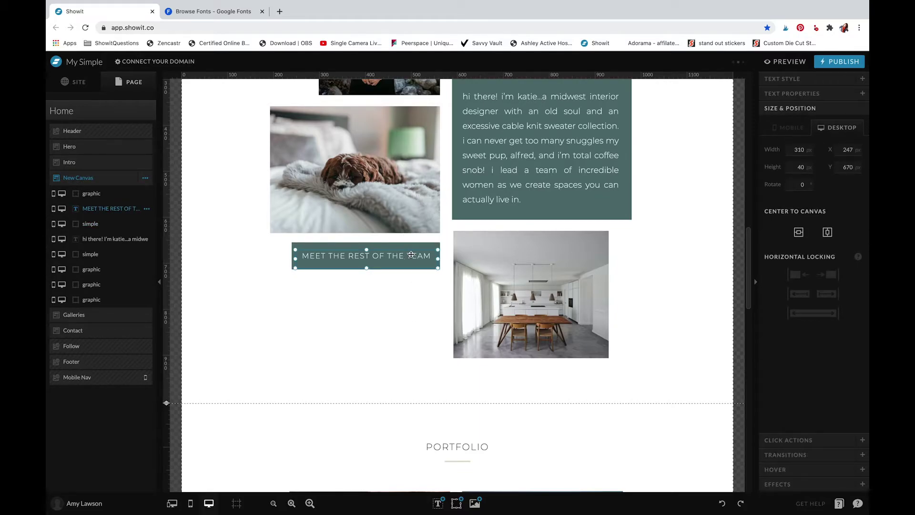
pyautogui.click(413, 296)
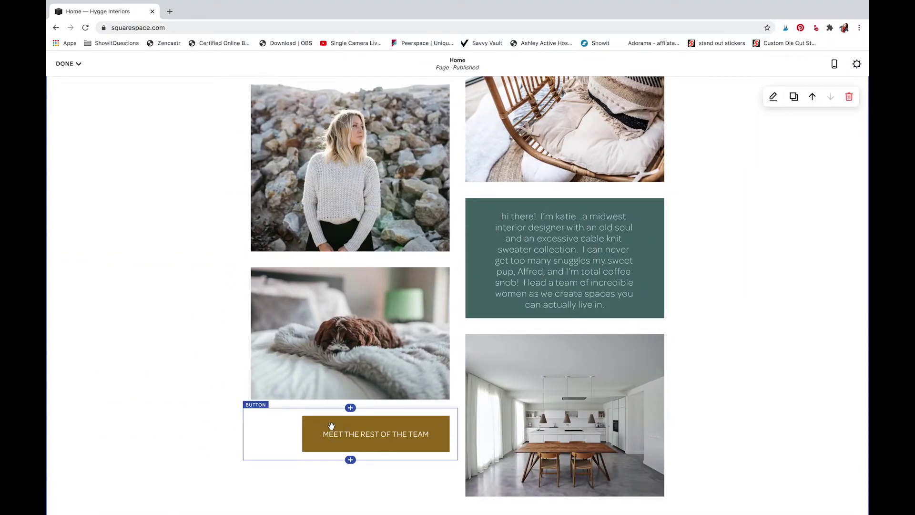
# Switch to Squarespace and review the team button's text, clickthrough link, size and alignment settings.
pyautogui.click(332, 426)
pyautogui.click(285, 394)
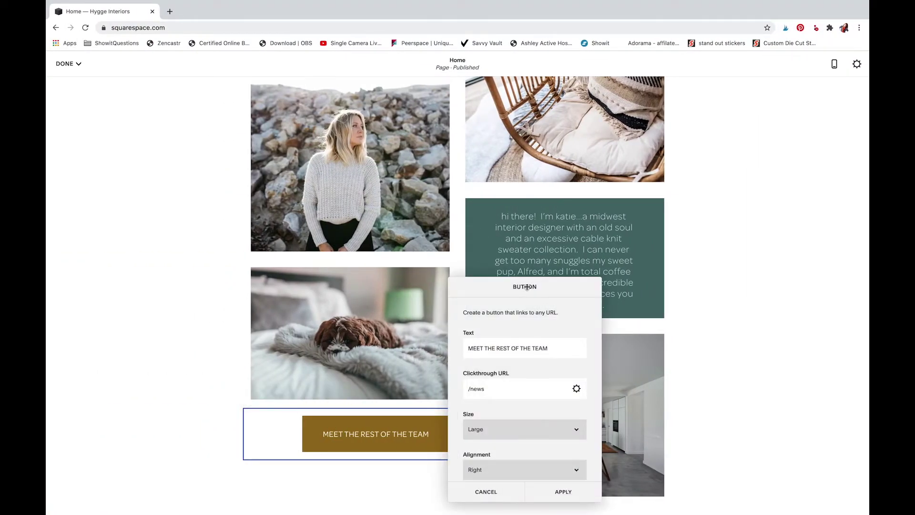
pyautogui.scroll(-1, 531, 342)
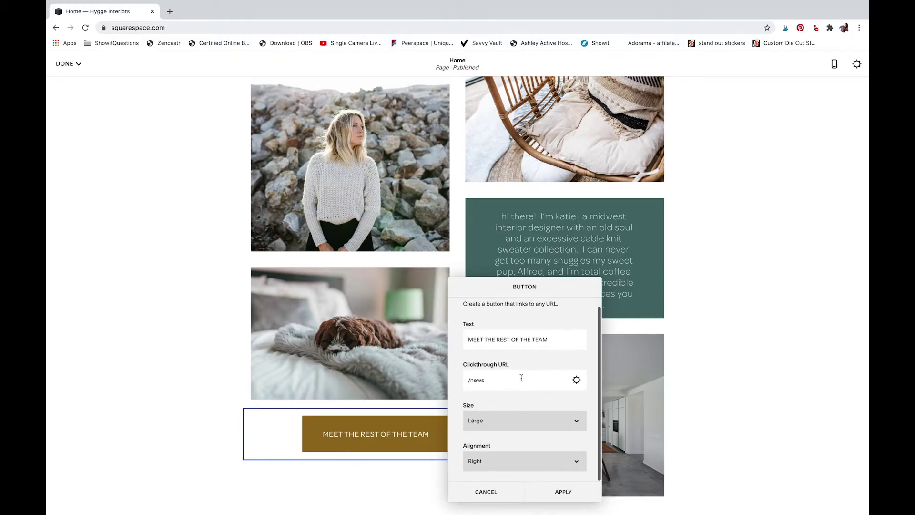
pyautogui.click(205, 386)
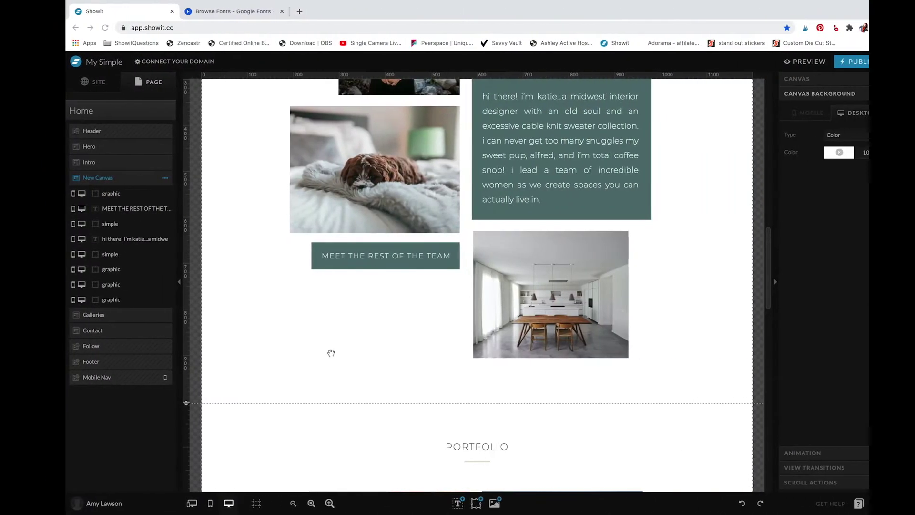
# Switch to Showit and link the MEET THE REST OF THE TEAM text to the Home page through its click actions.
pyautogui.click(354, 257)
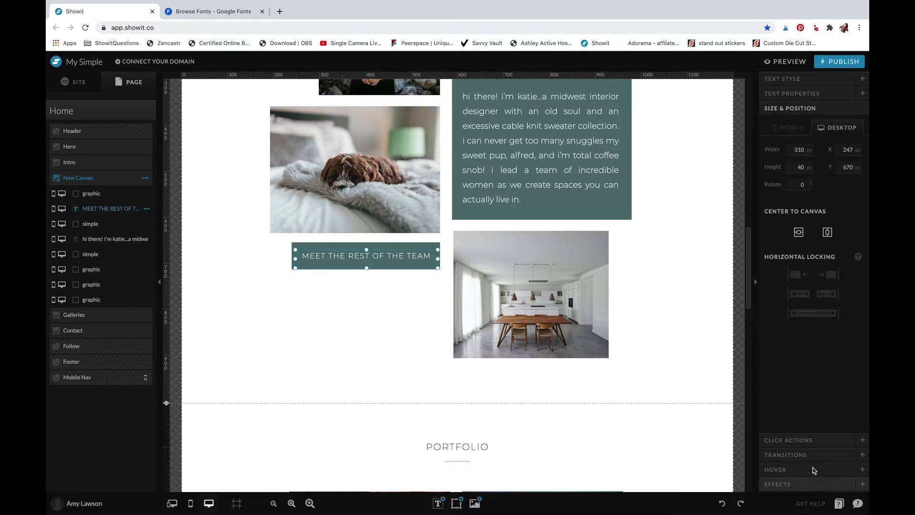
pyautogui.click(809, 441)
pyautogui.click(820, 168)
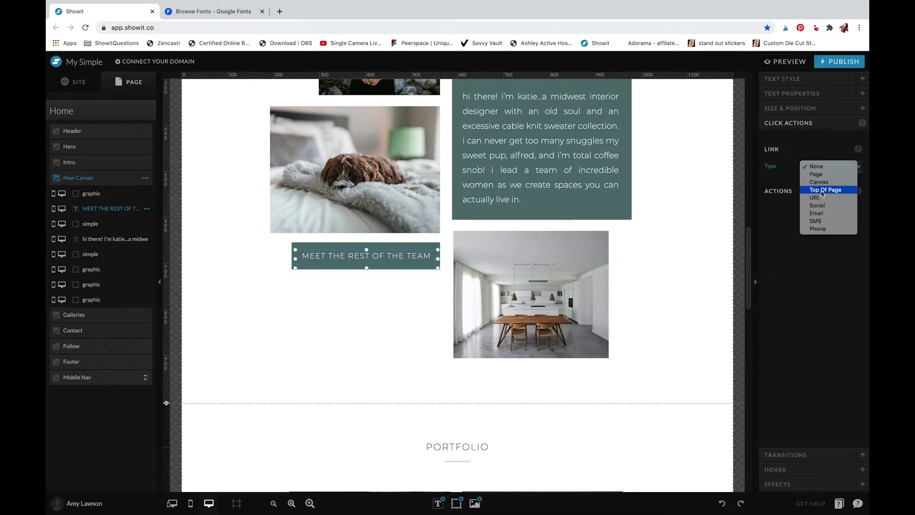
pyautogui.click(819, 176)
pyautogui.click(827, 184)
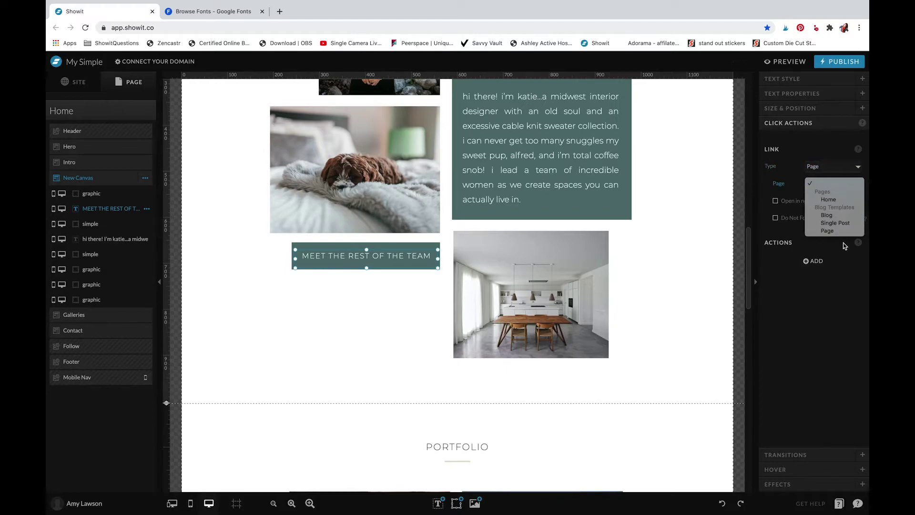
pyautogui.click(835, 199)
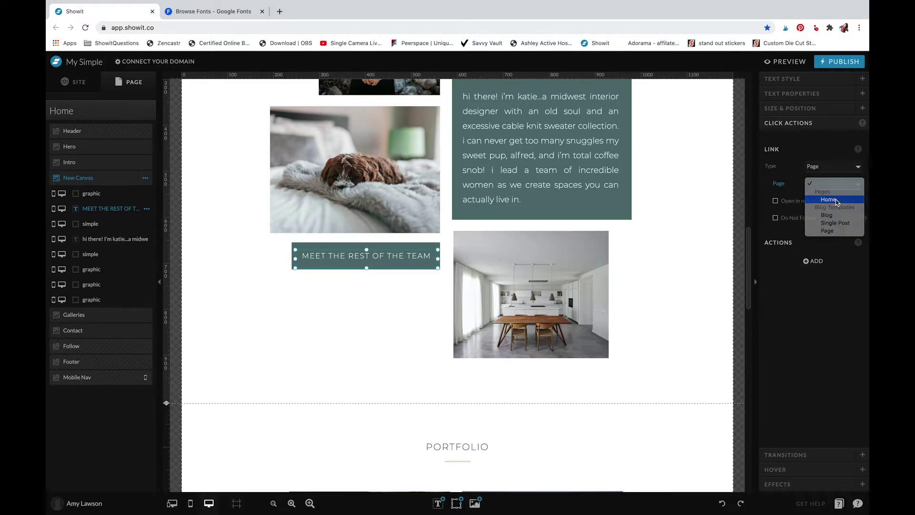
# Set the click action link type of the teal shape behind the team button text to Page.
pyautogui.click(408, 246)
pyautogui.click(819, 152)
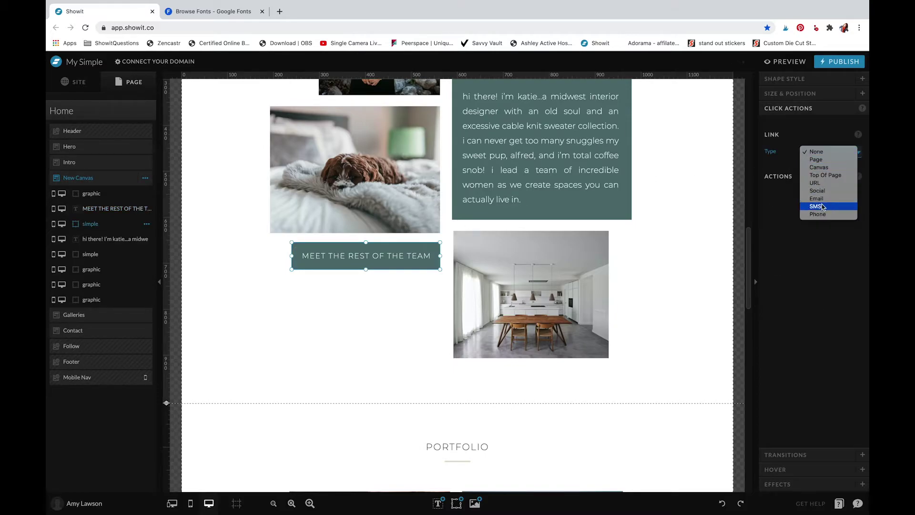
pyautogui.click(820, 162)
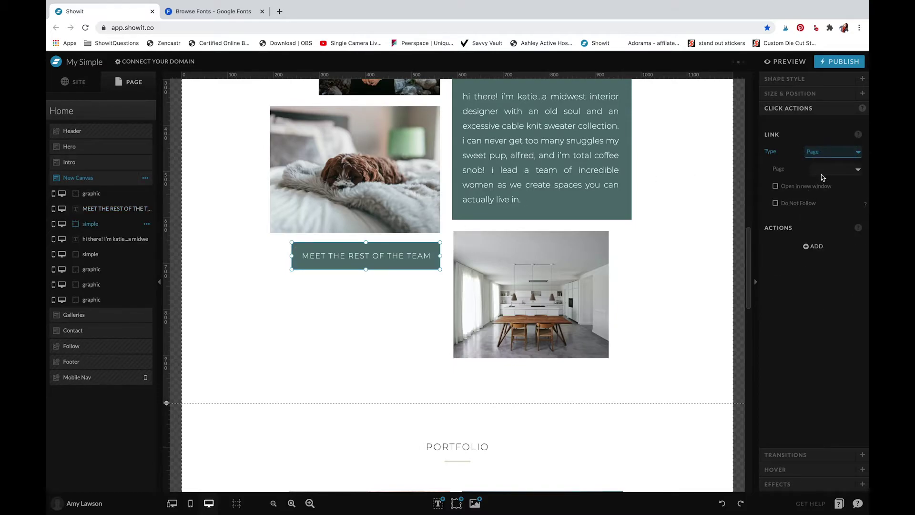
pyautogui.click(822, 169)
pyautogui.click(433, 320)
pyautogui.click(431, 320)
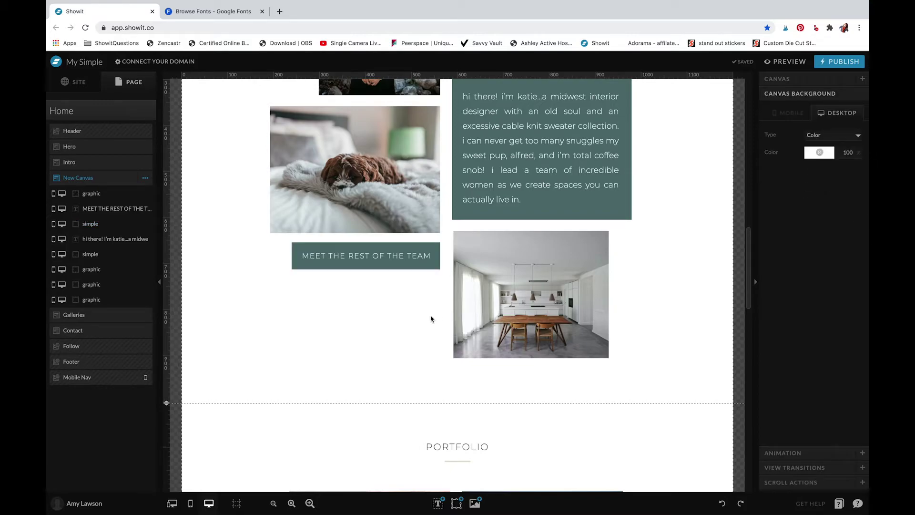
# Open the Galleries canvas for editing and delete the decorative bar beneath the PORTFOLIO title.
pyautogui.scroll(5, 436, 284)
pyautogui.scroll(-10, 436, 284)
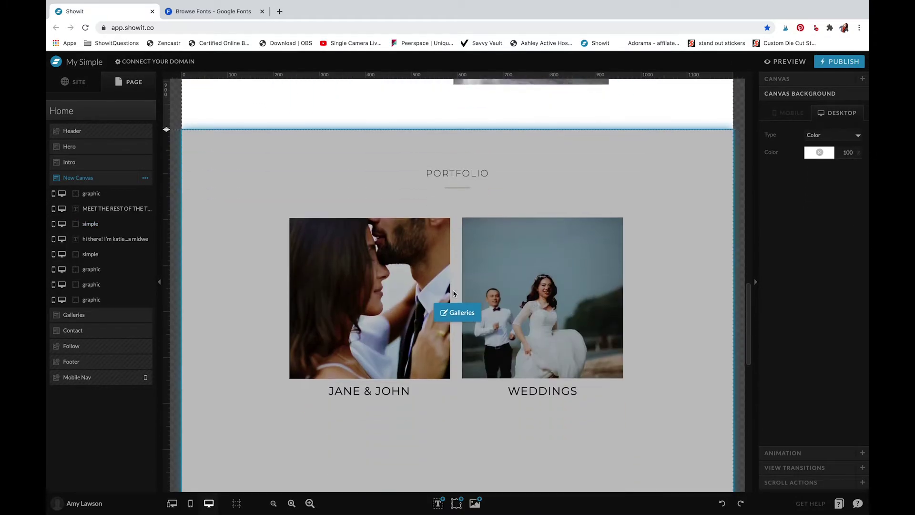
pyautogui.click(426, 271)
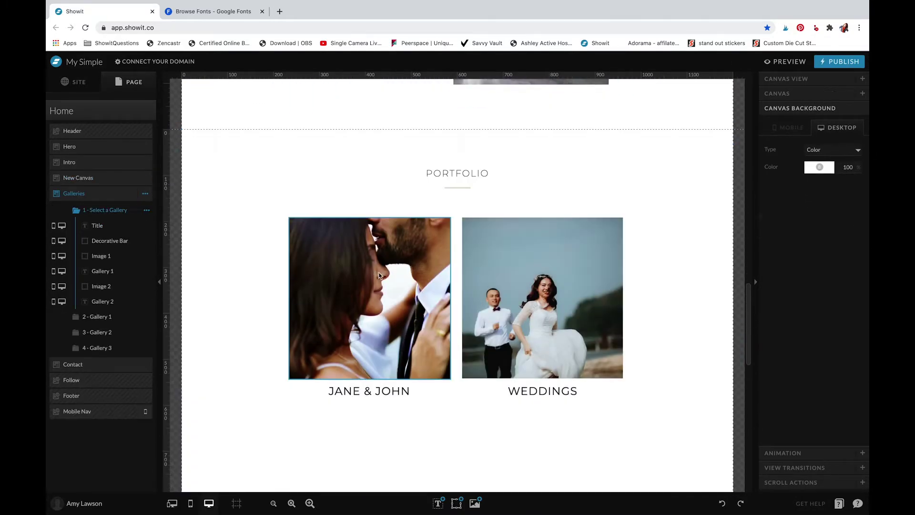
pyautogui.click(467, 189)
pyautogui.press('Delete')
# Set the PORTFOLIO title's text size to 36 px and enlarge its text box to fit.
pyautogui.doubleClick(466, 175)
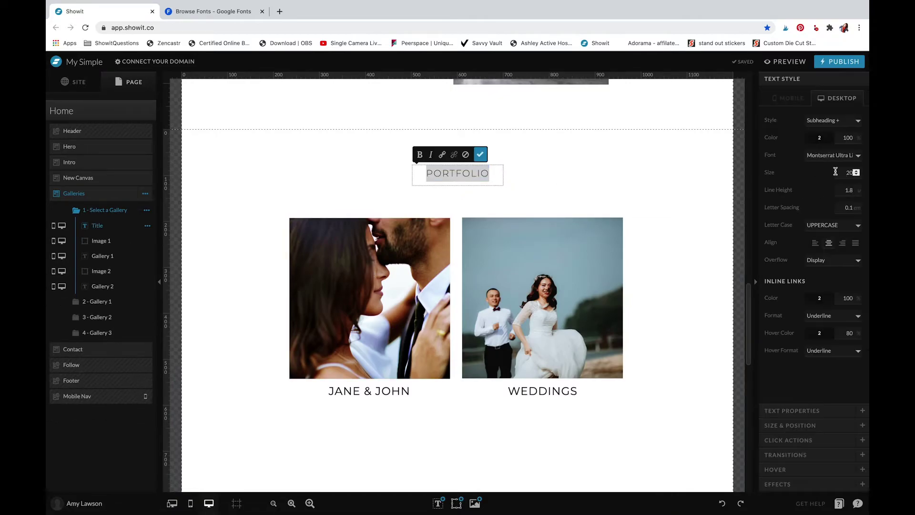
pyautogui.click(512, 194)
pyautogui.moveTo(504, 186); pyautogui.dragTo(549, 193)
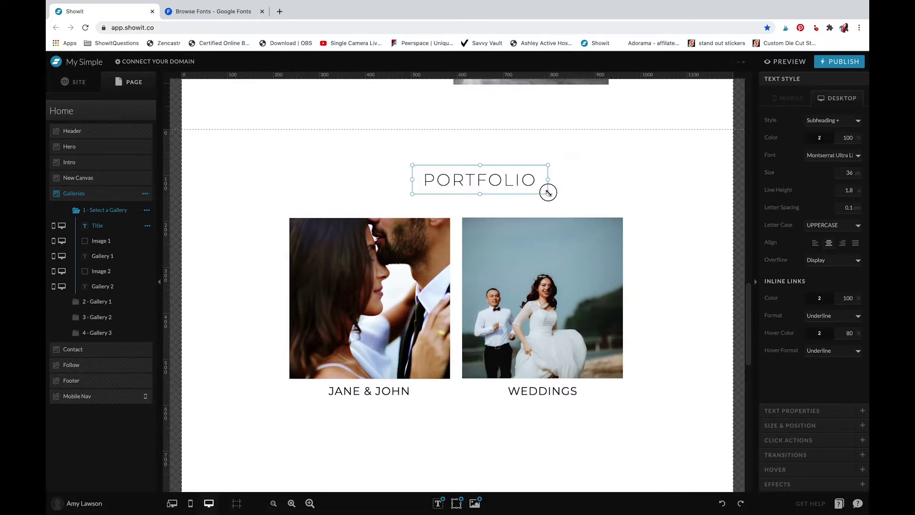
# Check the Illustrator mockup and swap the two portfolio photos for the bedroom and white dining room images.
pyautogui.click(386, 251)
pyautogui.click(812, 122)
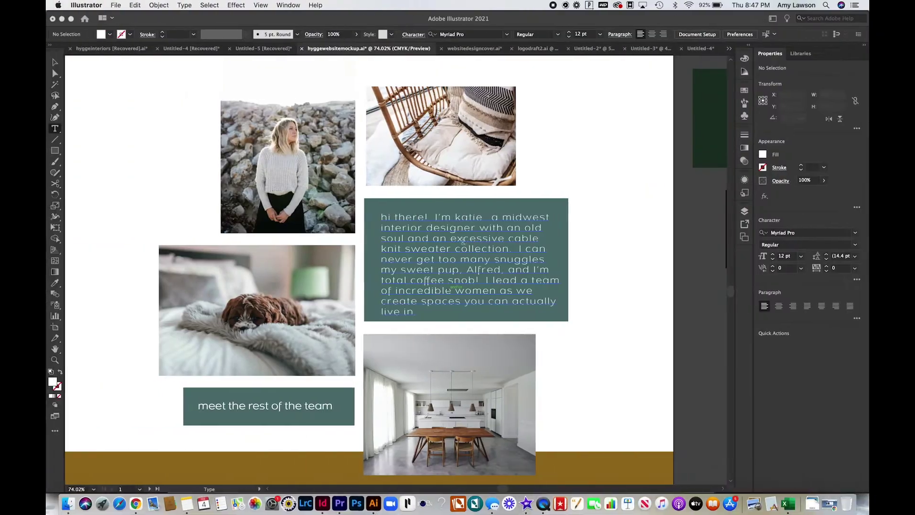
pyautogui.scroll(-20, 463, 241)
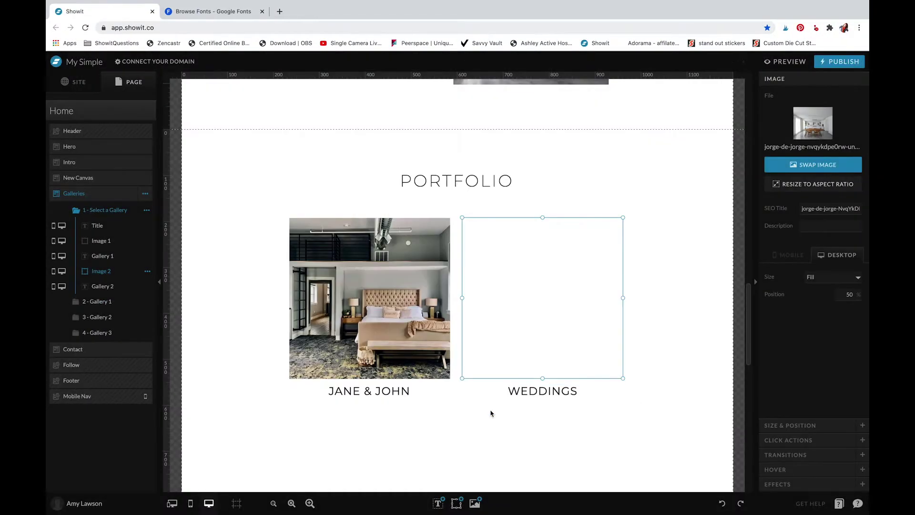
pyautogui.click(491, 441)
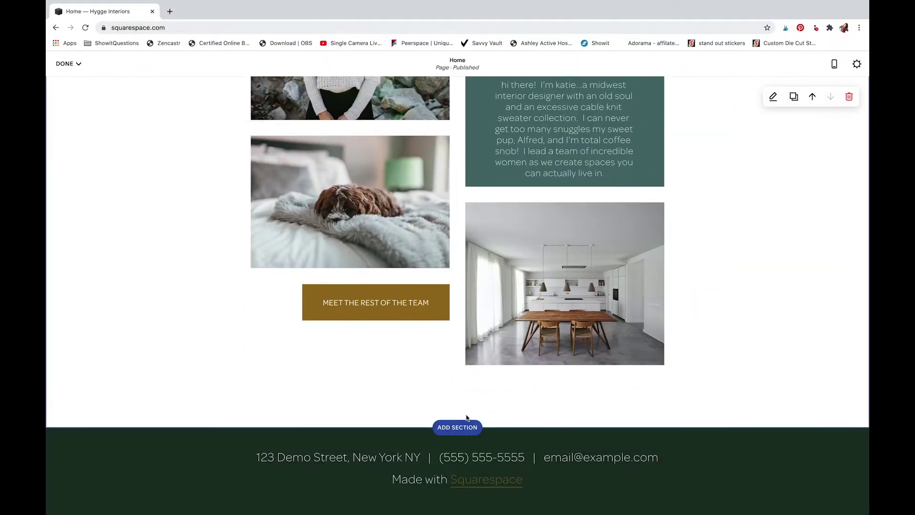
# Switch to Squarespace and add a section below the team button section for the side-by-side bedroom and dining room photos.
pyautogui.click(465, 423)
pyautogui.click(460, 288)
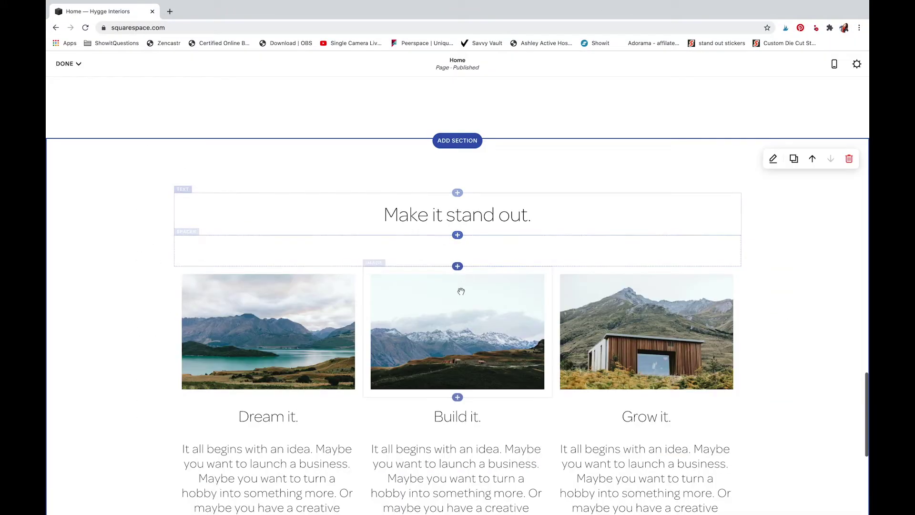
pyautogui.scroll(8, 587, 281)
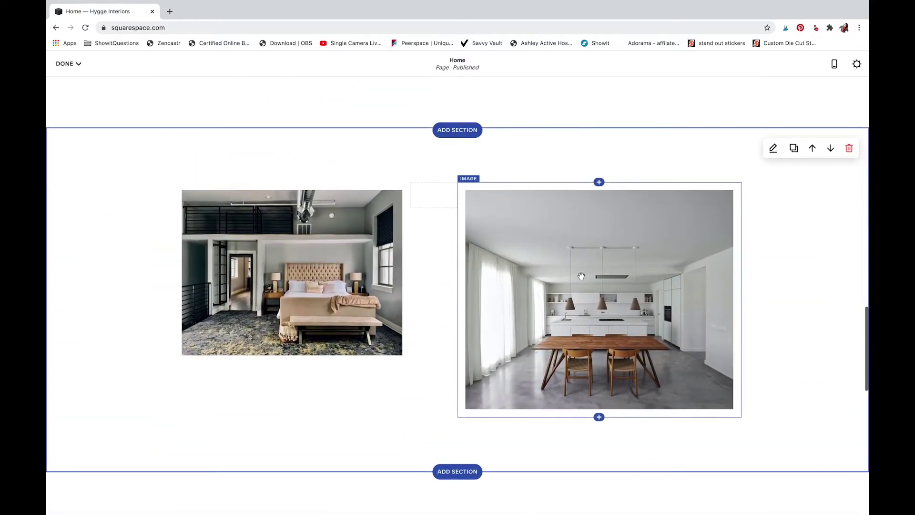
pyautogui.scroll(2, 482, 307)
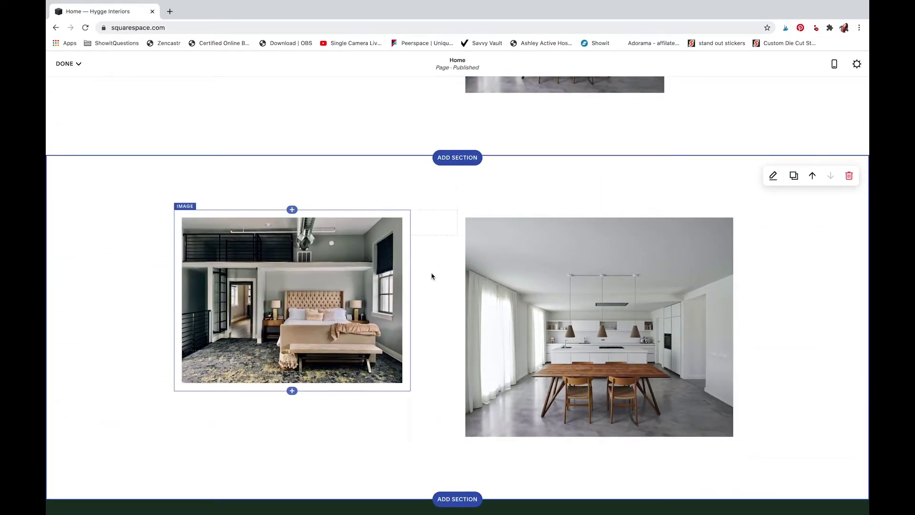
# Add a three-column list section with images below the side-by-side photos and change its heading to PORTFOLIO.
pyautogui.scroll(-3, 450, 319)
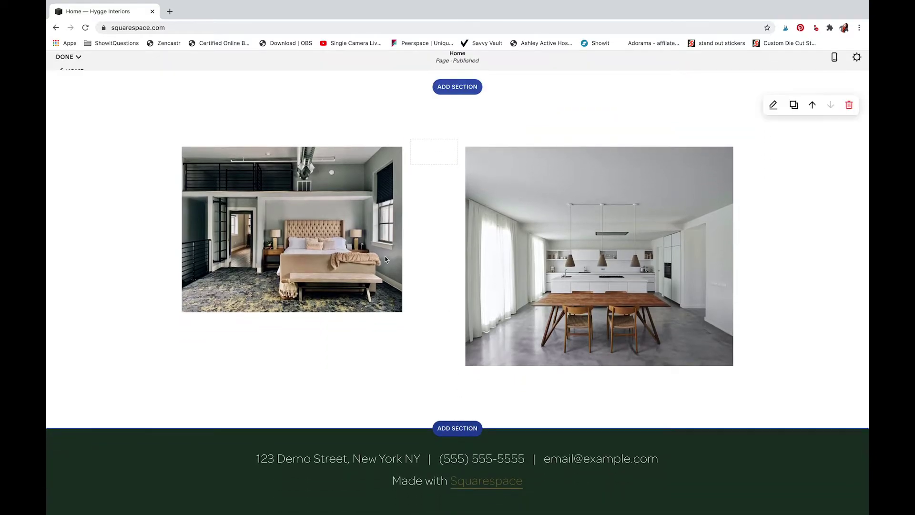
pyautogui.click(473, 428)
pyautogui.click(435, 172)
pyautogui.scroll(3, 477, 239)
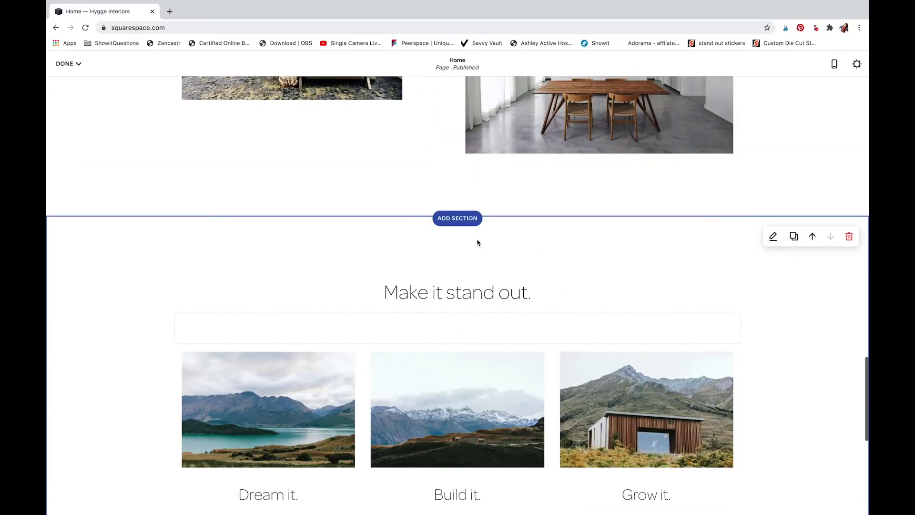
pyautogui.click(482, 292)
pyautogui.moveTo(516, 288); pyautogui.dragTo(337, 280)
pyautogui.write('por')
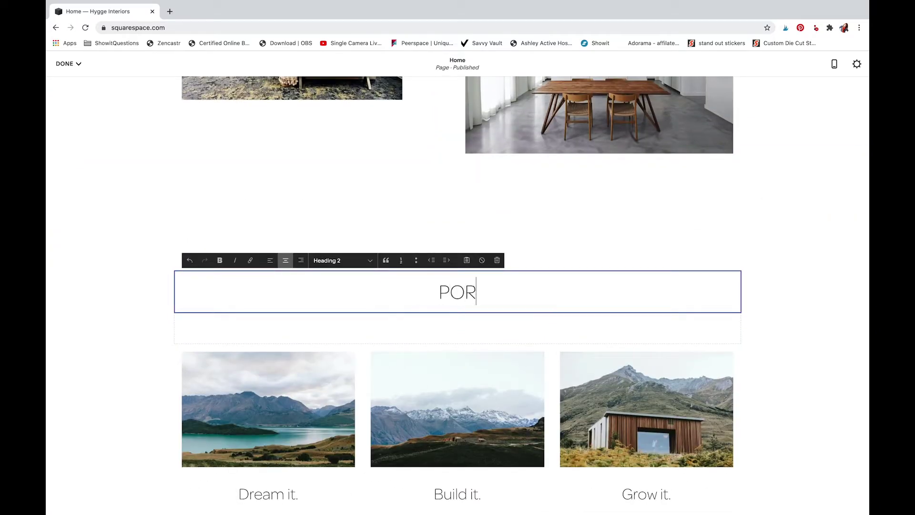
# Delete the third column's "Grow it." text block and the image above it.
pyautogui.click(496, 401)
pyautogui.scroll(-3, 497, 396)
pyautogui.click(684, 417)
pyautogui.scroll(-4, 709, 410)
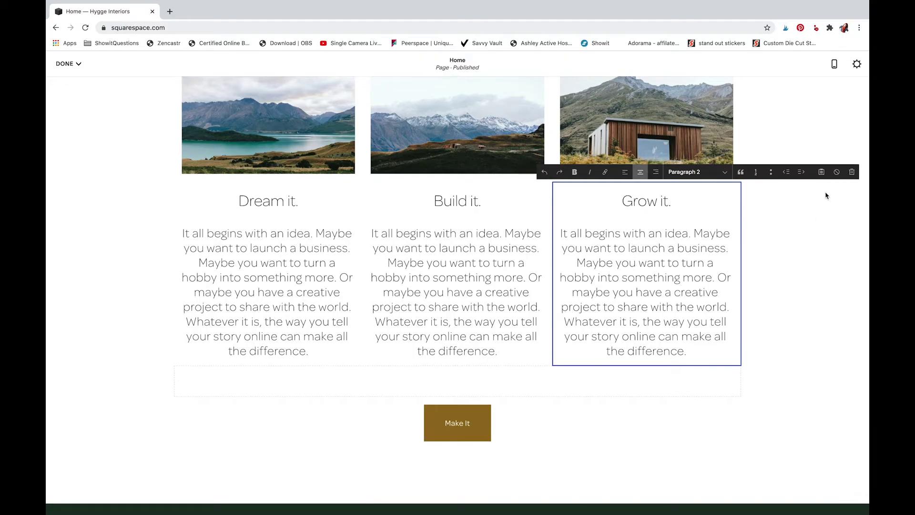
pyautogui.click(853, 172)
pyautogui.click(817, 164)
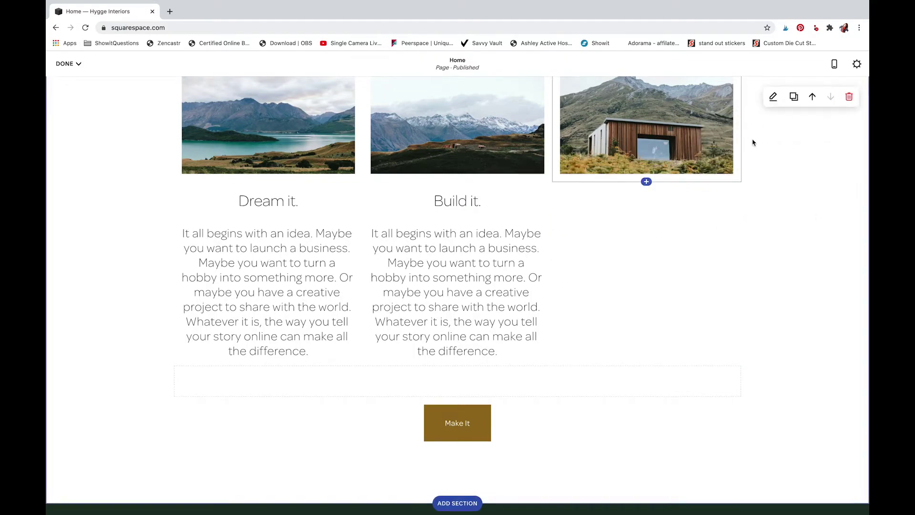
pyautogui.scroll(2, 713, 161)
pyautogui.click(614, 108)
pyautogui.click(653, 124)
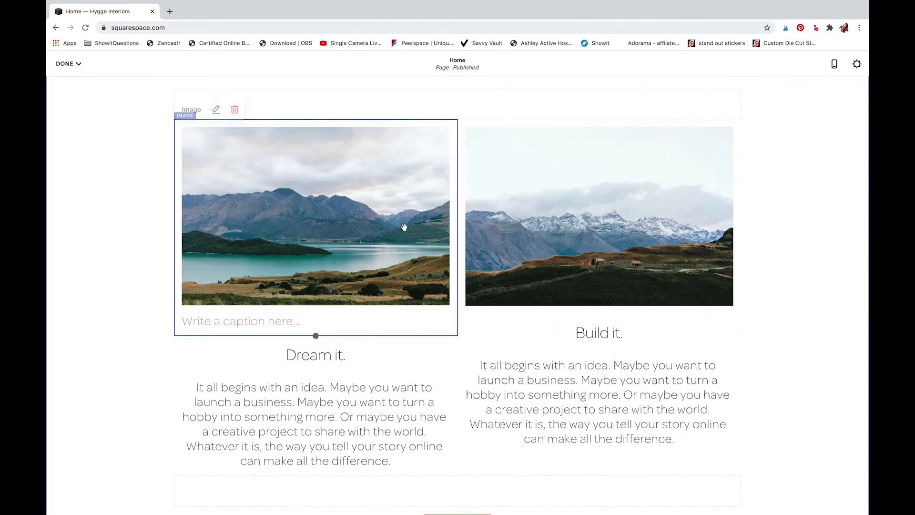
pyautogui.moveTo(457, 228); pyautogui.dragTo(415, 227)
pyautogui.moveTo(409, 271); pyautogui.dragTo(465, 272)
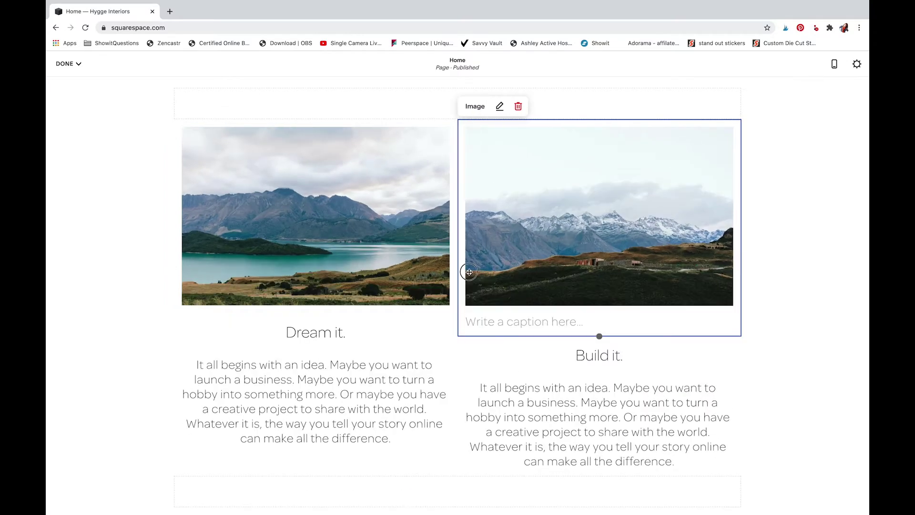
# Delete both columns' placeholder paragraphs and change their headings to NEW CONSTRUCTION and REMODELS.
pyautogui.click(525, 394)
pyautogui.moveTo(480, 365); pyautogui.dragTo(676, 439)
pyautogui.press('BackSpace')
pyautogui.press('BackSpace')
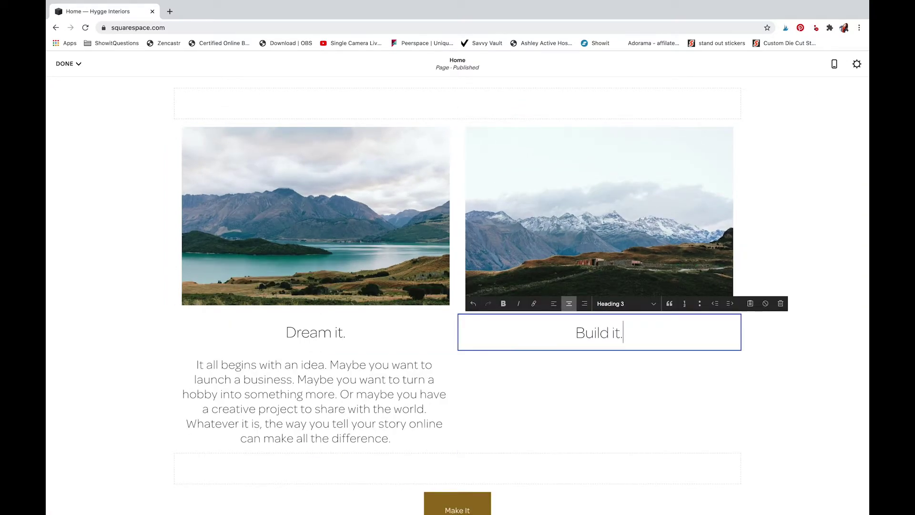
pyautogui.moveTo(627, 334); pyautogui.dragTo(546, 324)
pyautogui.moveTo(399, 439); pyautogui.dragTo(194, 341)
pyautogui.write('REM')
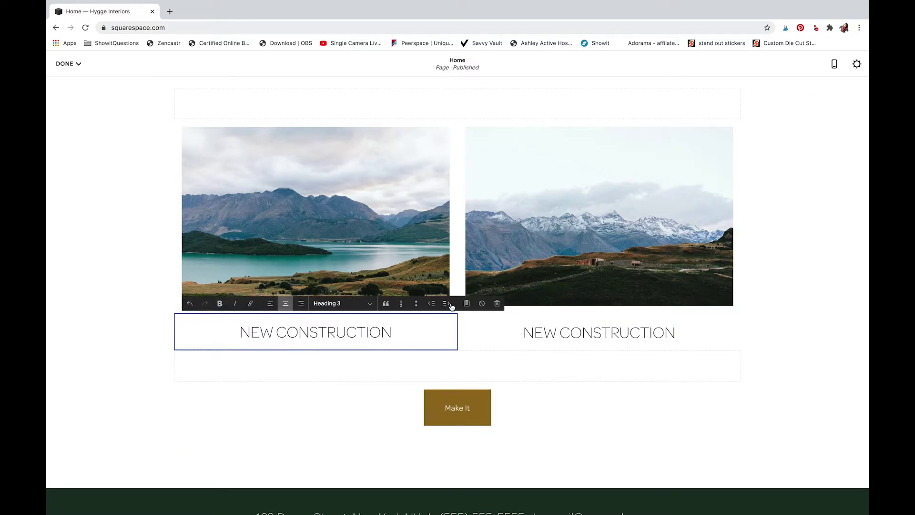
pyautogui.moveTo(522, 333); pyautogui.dragTo(687, 330)
pyautogui.write('REMO')
# Open the settings of the lake image above NEW CONSTRUCTION and turn off its caption.
pyautogui.click(327, 232)
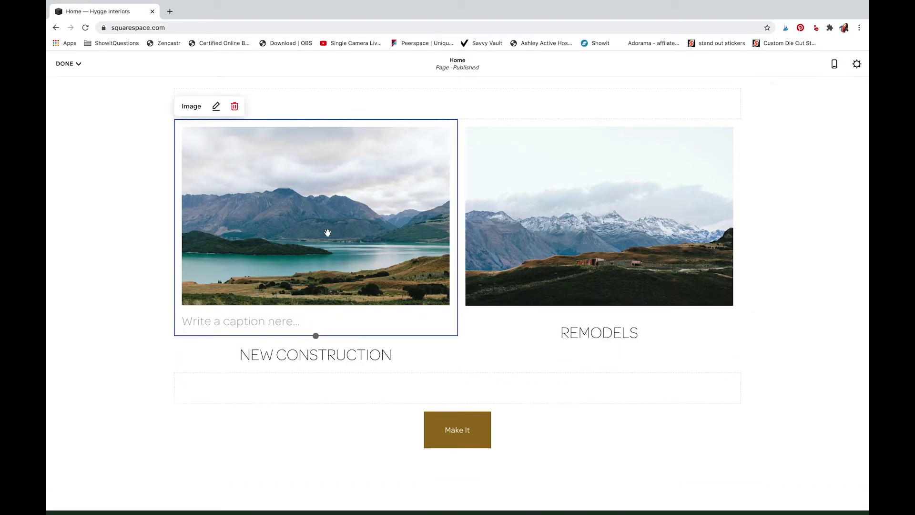
pyautogui.click(216, 107)
pyautogui.click(540, 254)
pyautogui.click(535, 405)
pyautogui.click(533, 397)
# Replace the lake image with the bedroom photo from the Downloads folder and apply the image settings.
pyautogui.click(478, 254)
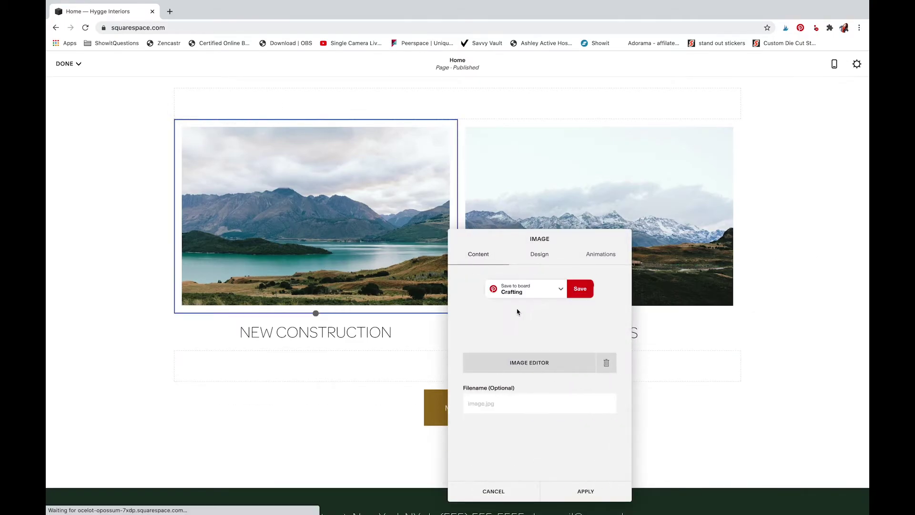
pyautogui.click(586, 286)
pyautogui.click(540, 310)
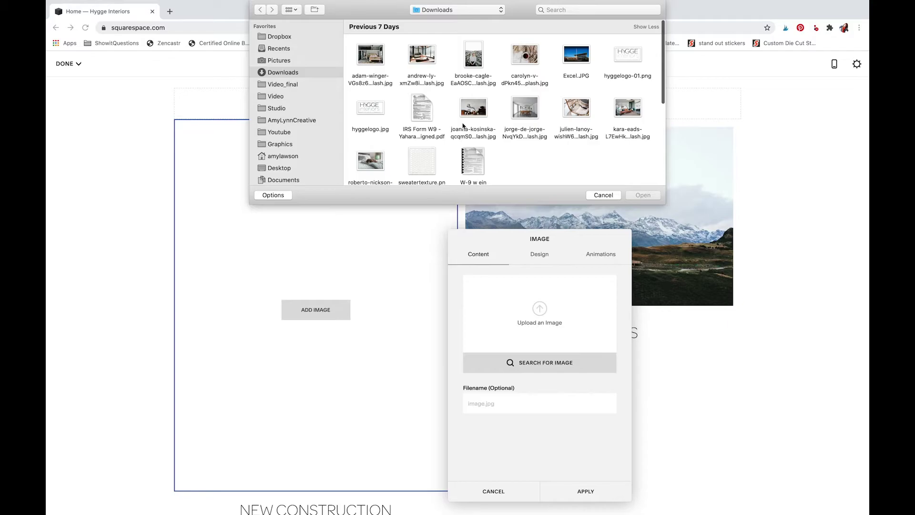
pyautogui.doubleClick(371, 56)
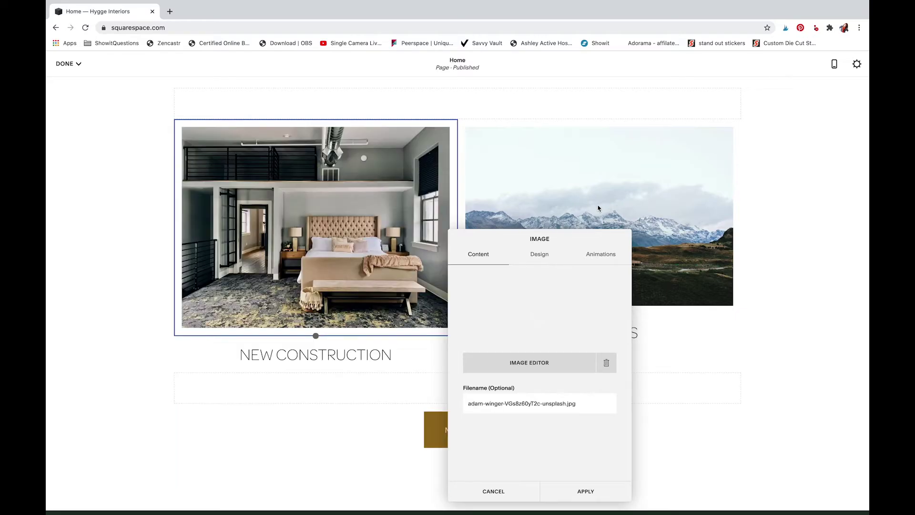
pyautogui.click(543, 255)
pyautogui.scroll(-2, 558, 443)
pyautogui.scroll(2, 557, 448)
pyautogui.click(586, 491)
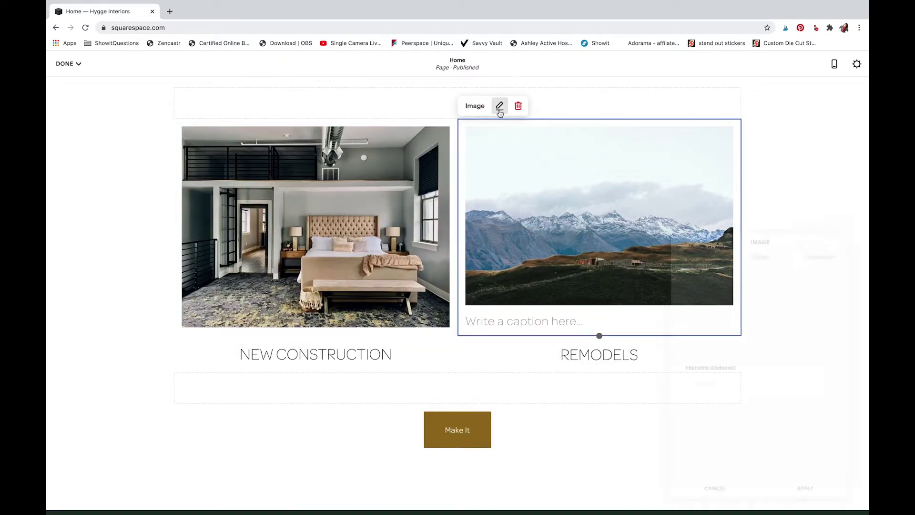
# Replace the mountain image above REMODELS with the white dining room photo from the Downloads folder.
pyautogui.click(500, 110)
pyautogui.click(826, 362)
pyautogui.click(760, 316)
pyautogui.doubleClick(526, 109)
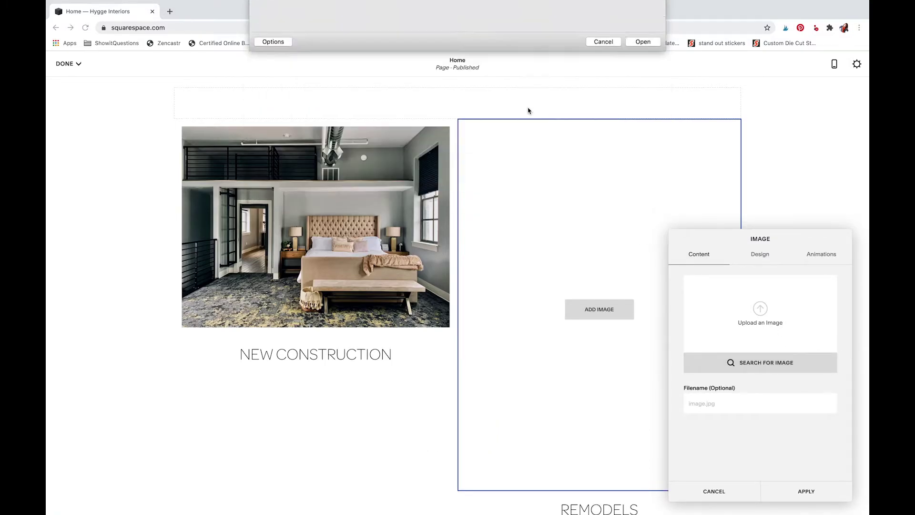
# Set the dining room image to stretch with no caption and shorten it to match the bedroom photo's height.
pyautogui.click(761, 254)
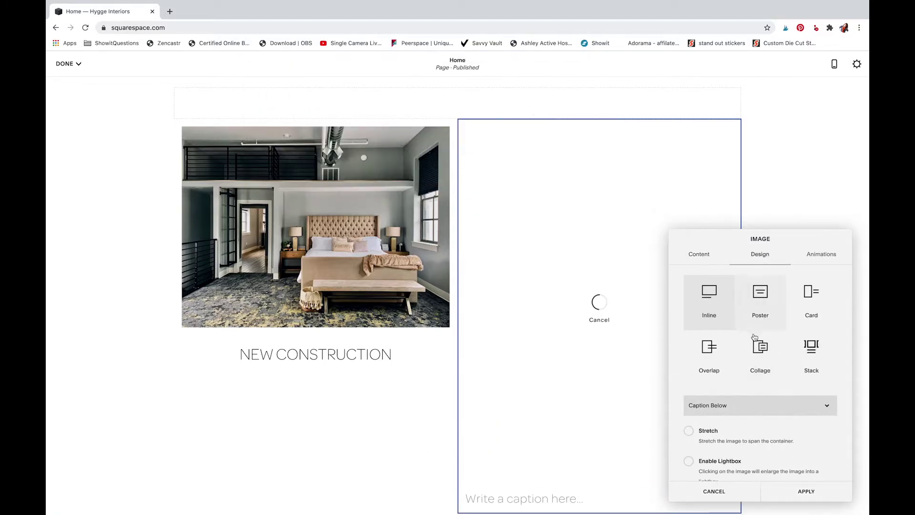
pyautogui.click(734, 436)
pyautogui.click(731, 409)
pyautogui.click(729, 402)
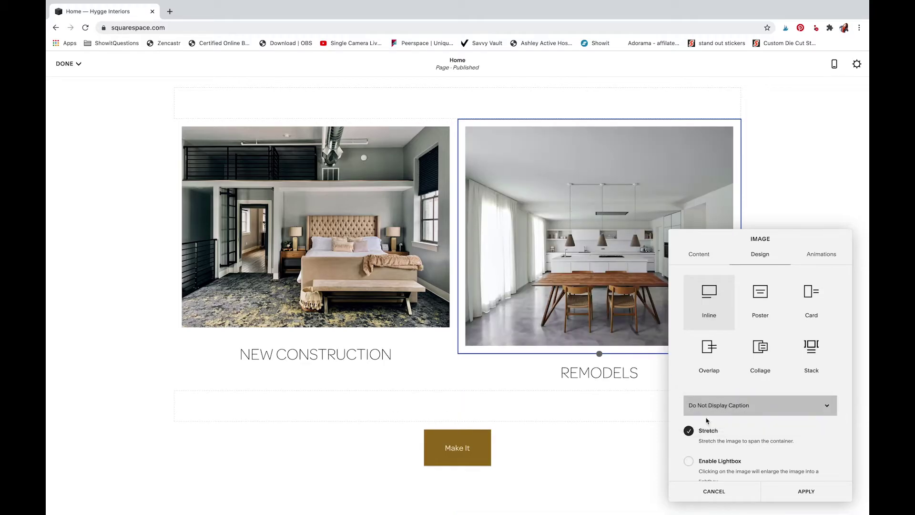
pyautogui.click(792, 490)
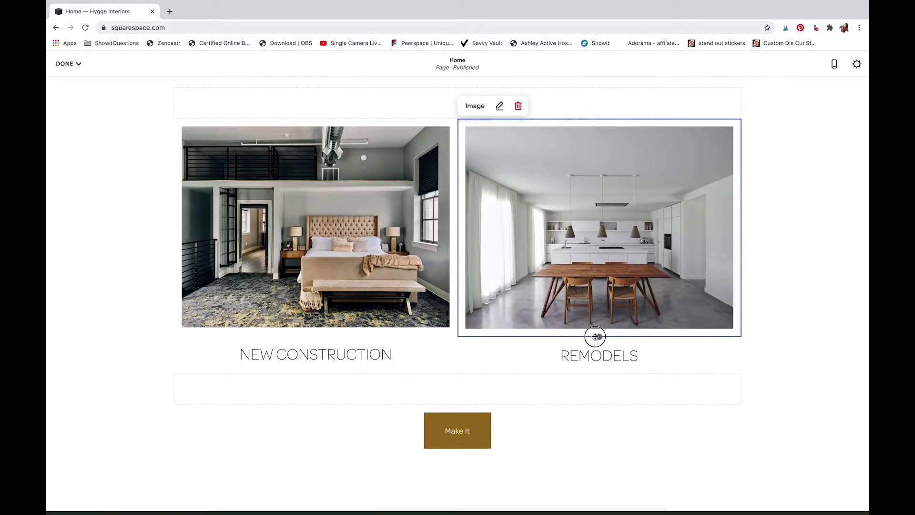
# Shorten the spacer beneath the PORTFOLIO title and remove the Make It button from the section.
pyautogui.scroll(1, 787, 302)
pyautogui.click(284, 131)
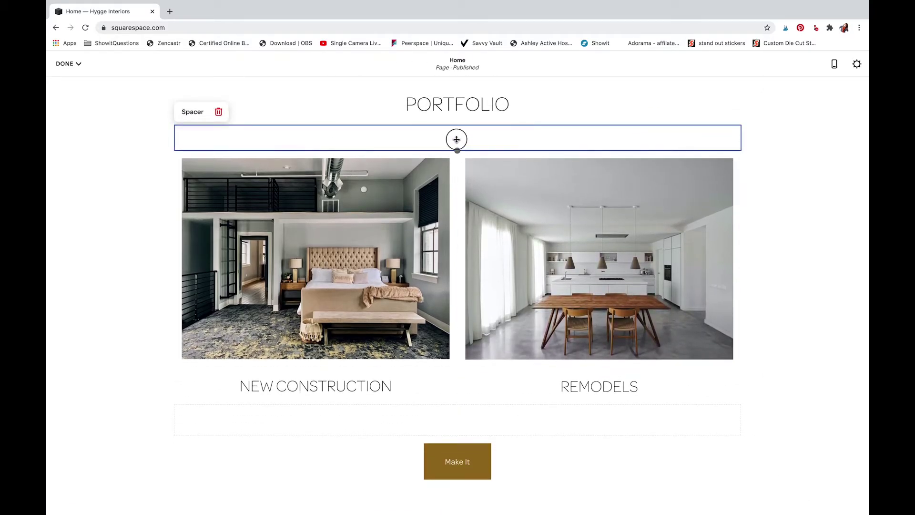
pyautogui.click(469, 457)
pyautogui.click(231, 421)
# Place a spacer on each side of the portfolio content and narrow the left one to match the right.
pyautogui.moveTo(317, 406); pyautogui.dragTo(745, 343)
pyautogui.click(511, 155)
pyautogui.moveTo(511, 156); pyautogui.dragTo(154, 250)
pyautogui.click(679, 178)
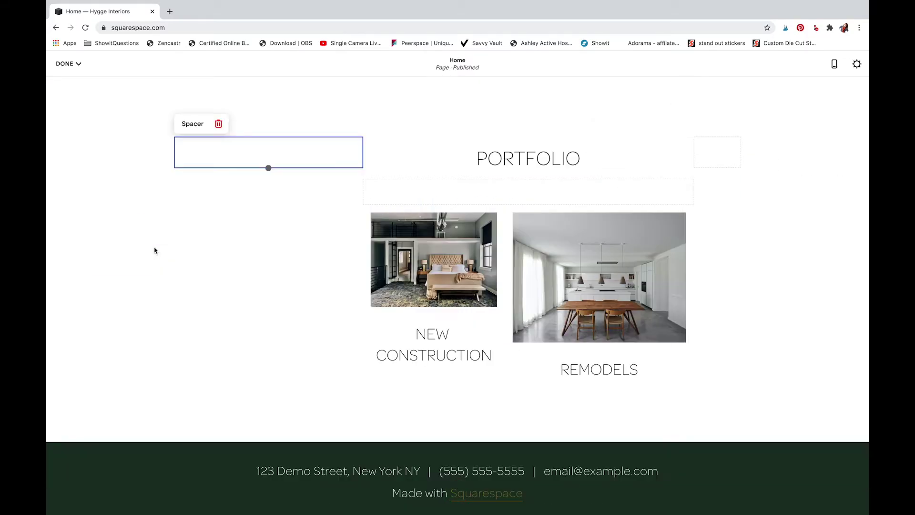
pyautogui.moveTo(347, 154); pyautogui.dragTo(216, 160)
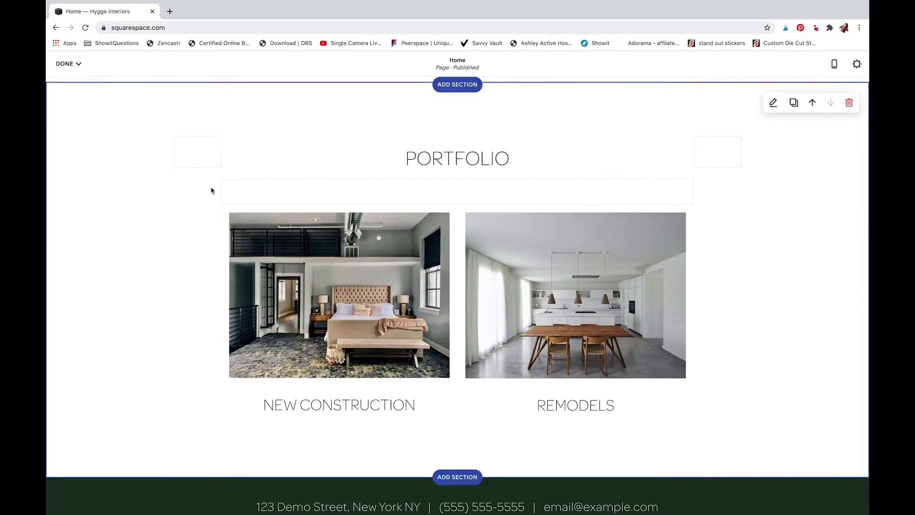
# Delete the spacer between the PORTFOLIO title and the photos.
pyautogui.scroll(5, 512, 248)
pyautogui.click(329, 406)
pyautogui.click(263, 386)
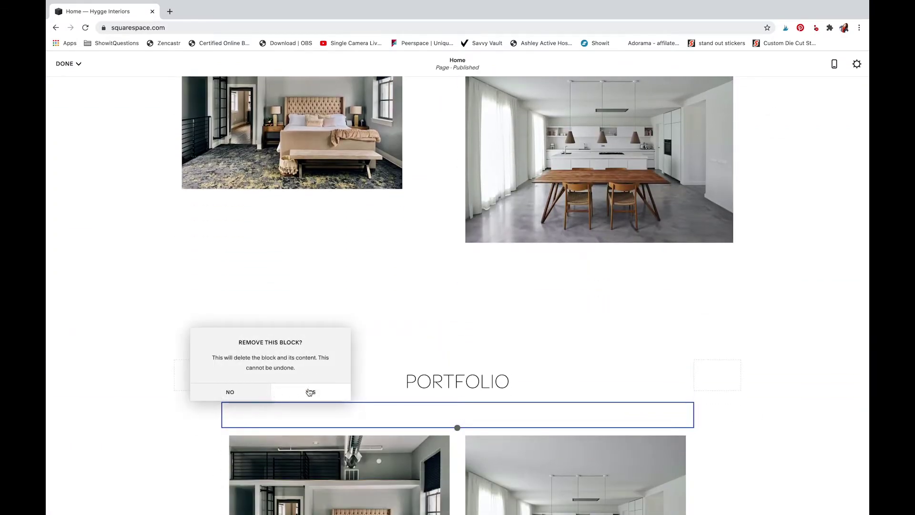
pyautogui.click(307, 390)
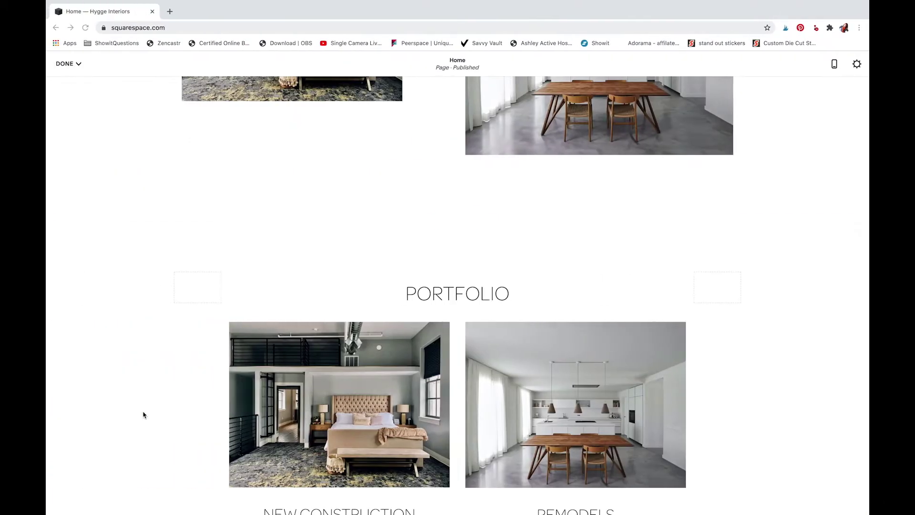
# Widen both side spacers equally and rebalance the two columns so the portfolio photos are smaller and the same width.
pyautogui.click(232, 326)
pyautogui.moveTo(695, 292); pyautogui.dragTo(608, 289)
pyautogui.moveTo(286, 288); pyautogui.dragTo(231, 290)
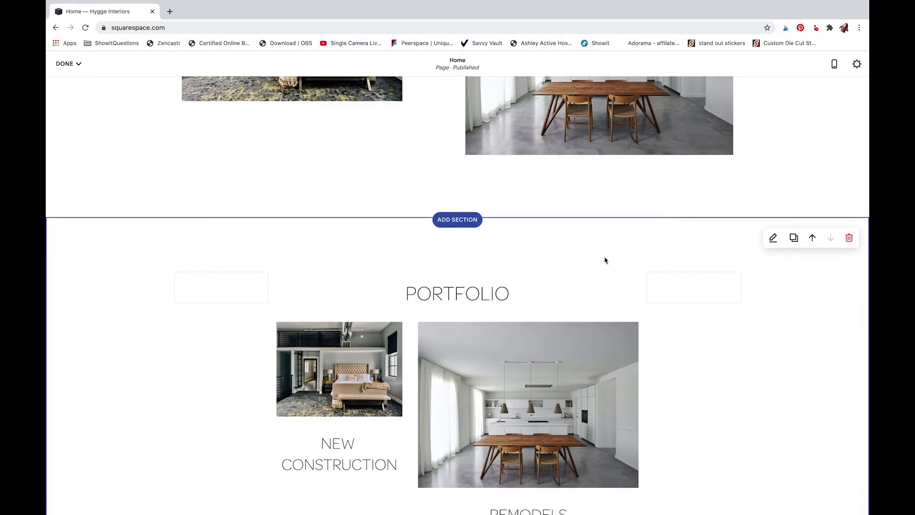
pyautogui.moveTo(641, 289); pyautogui.dragTo(682, 294)
pyautogui.moveTo(733, 272); pyautogui.dragTo(699, 260)
pyautogui.click(668, 329)
pyautogui.click(699, 429)
pyautogui.scroll(-2, 699, 431)
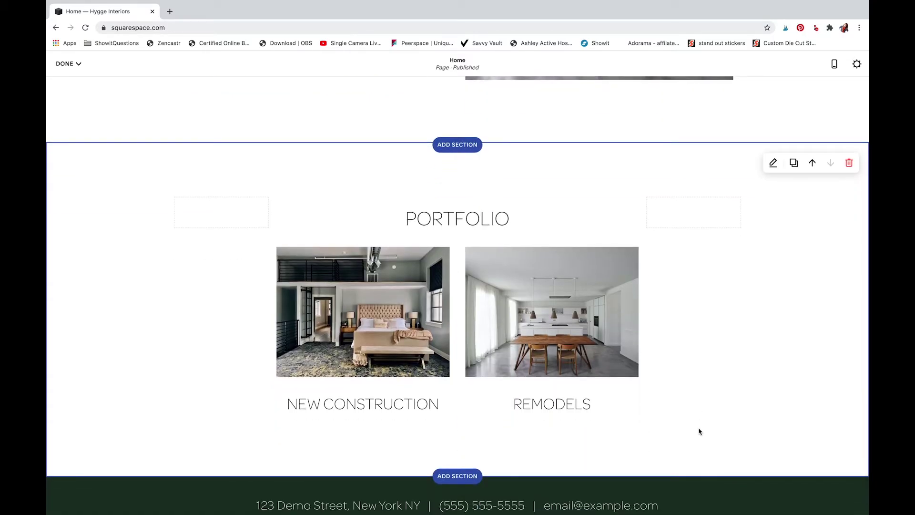
pyautogui.scroll(-1, 699, 432)
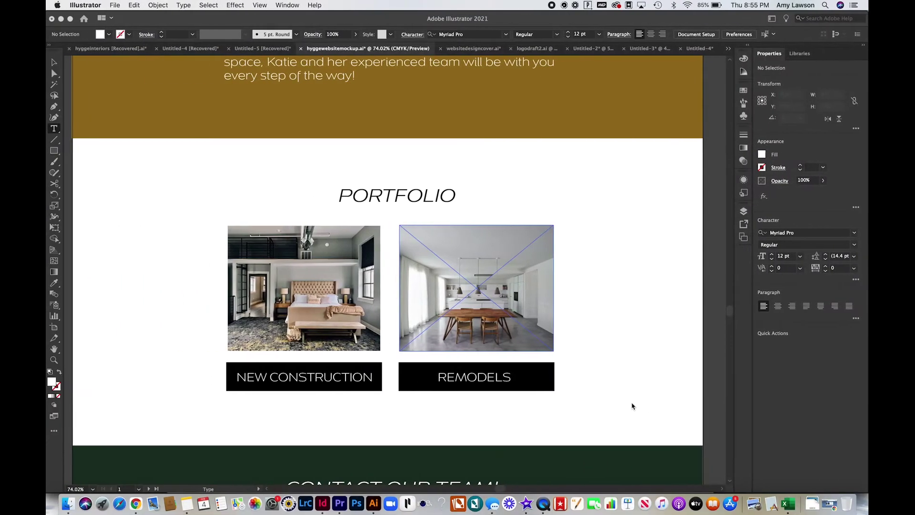
# Switch to the Illustrator mockup and copy the "Hygge is a full service interior design firm" paragraph from the gold section.
pyautogui.scroll(5, 615, 315)
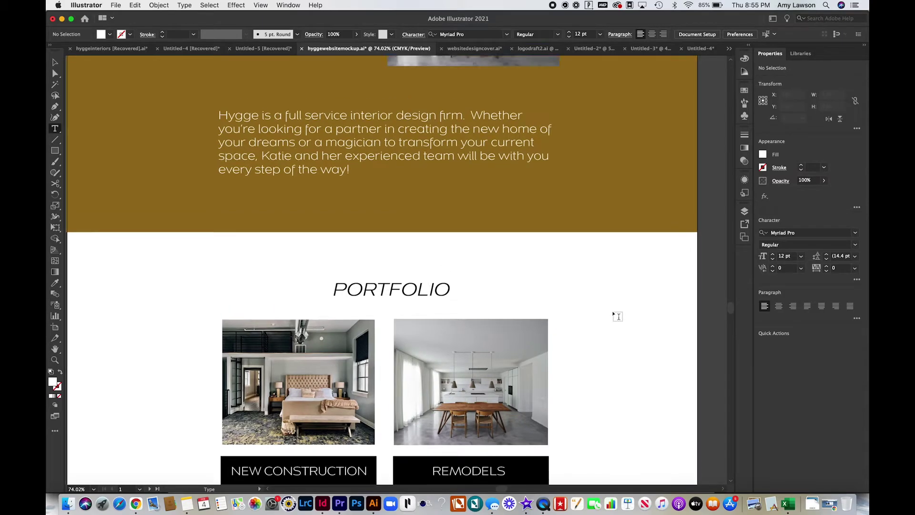
pyautogui.scroll(4, 617, 317)
pyautogui.scroll(-2, 617, 317)
pyautogui.click(613, 310)
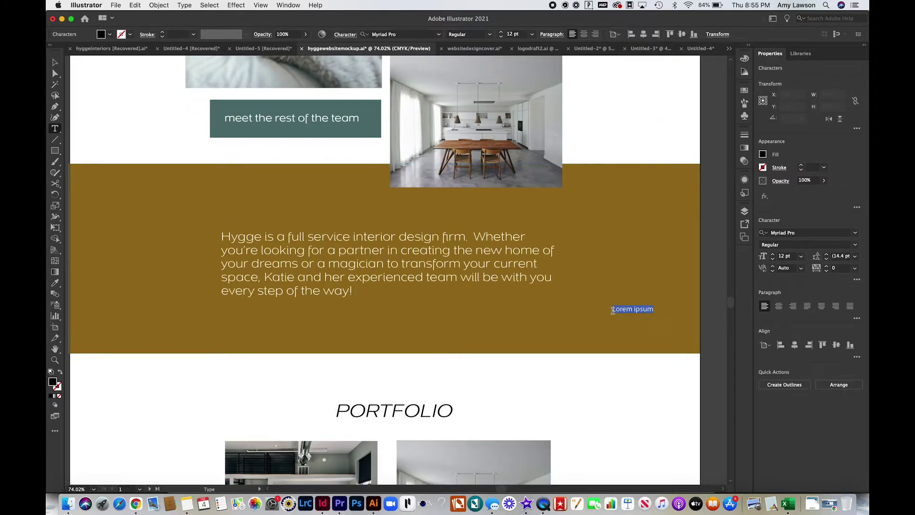
pyautogui.click(397, 265)
pyautogui.press('super+a')
pyautogui.hotkey('ctrl', 'c')
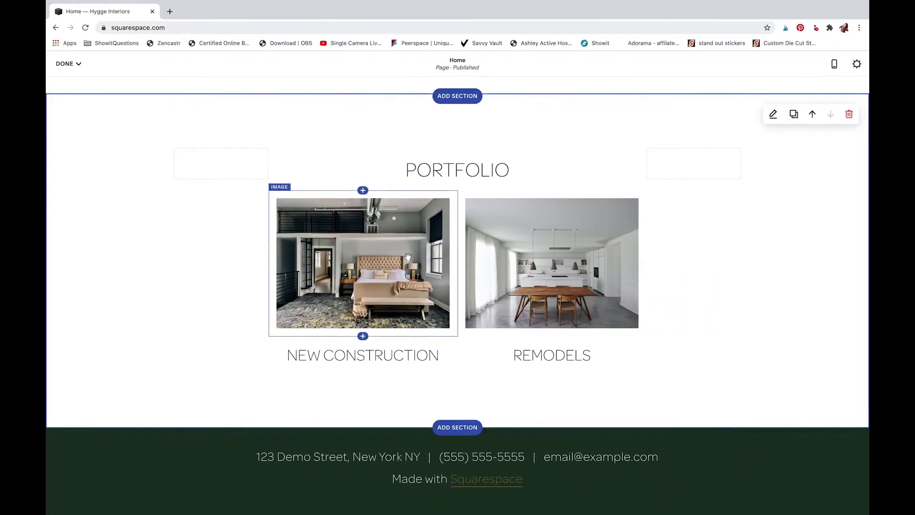
# Switch to Squarespace, add a text section directly above PORTFOLIO, and replace its placeholder with the copied Hygge paragraph.
pyautogui.scroll(8, 454, 286)
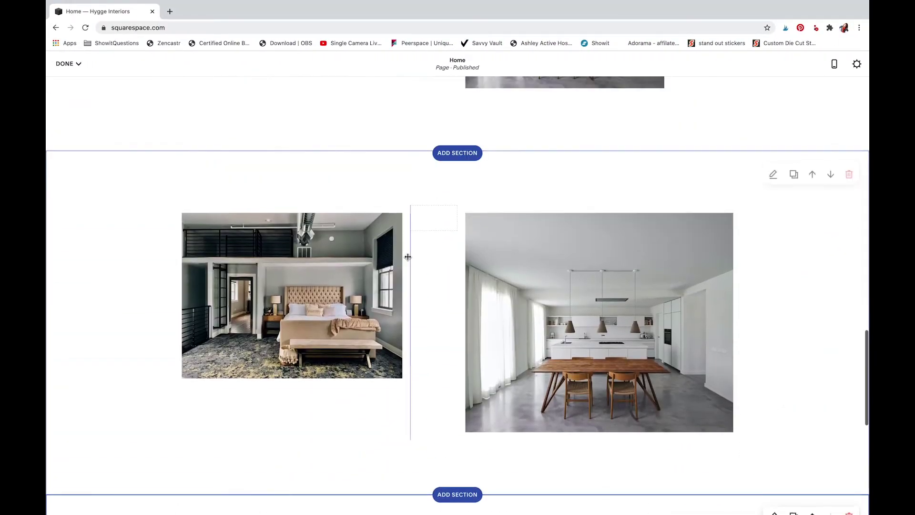
pyautogui.scroll(-2, 454, 381)
pyautogui.click(454, 389)
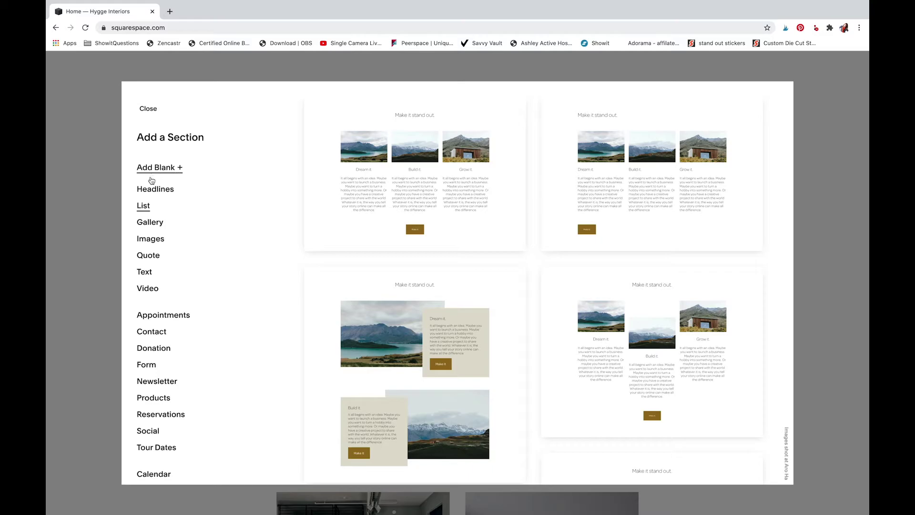
pyautogui.click(150, 273)
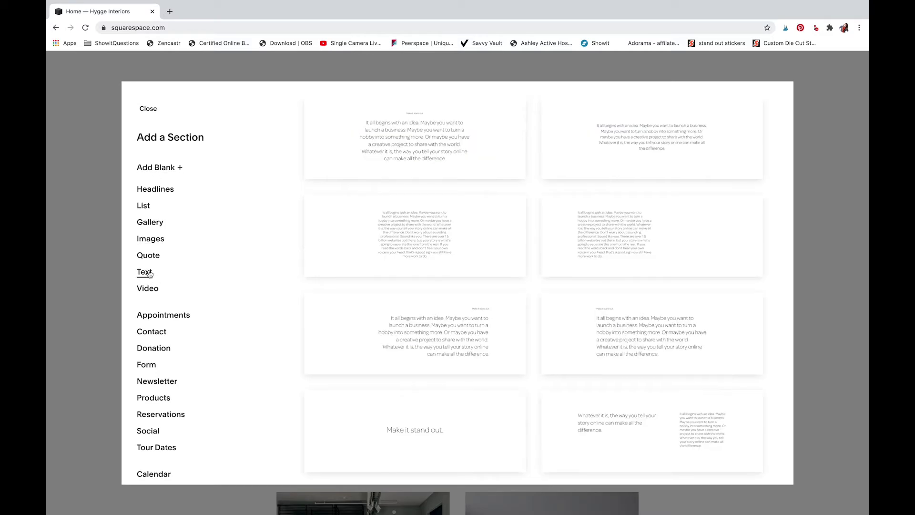
pyautogui.click(631, 152)
pyautogui.doubleClick(510, 244)
pyautogui.hotkey('ctrl', 'a')
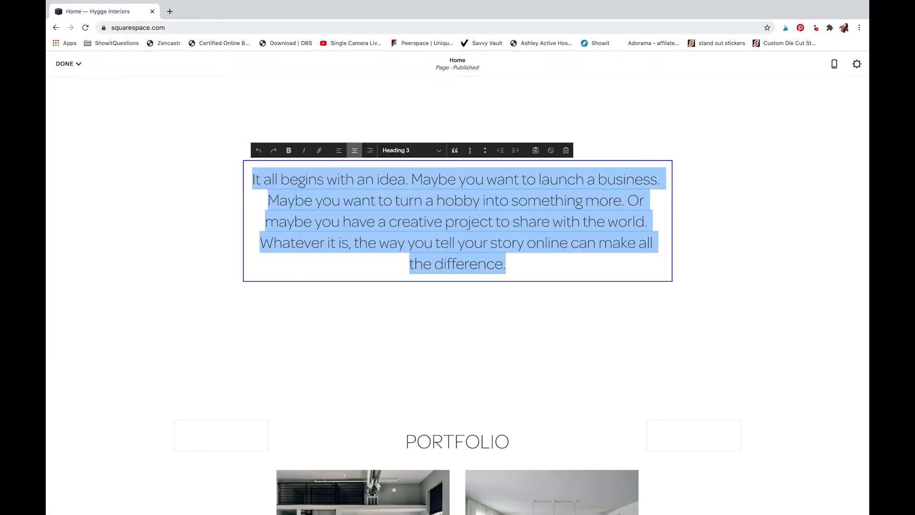
pyautogui.hotkey('ctrl', 'v')
pyautogui.click(528, 287)
# Apply the gold-brown color theme with light text to the new Hygge paragraph section.
pyautogui.click(772, 99)
pyautogui.click(786, 66)
pyautogui.click(835, 66)
pyautogui.scroll(-3, 785, 167)
pyautogui.click(786, 212)
pyautogui.scroll(3, 601, 185)
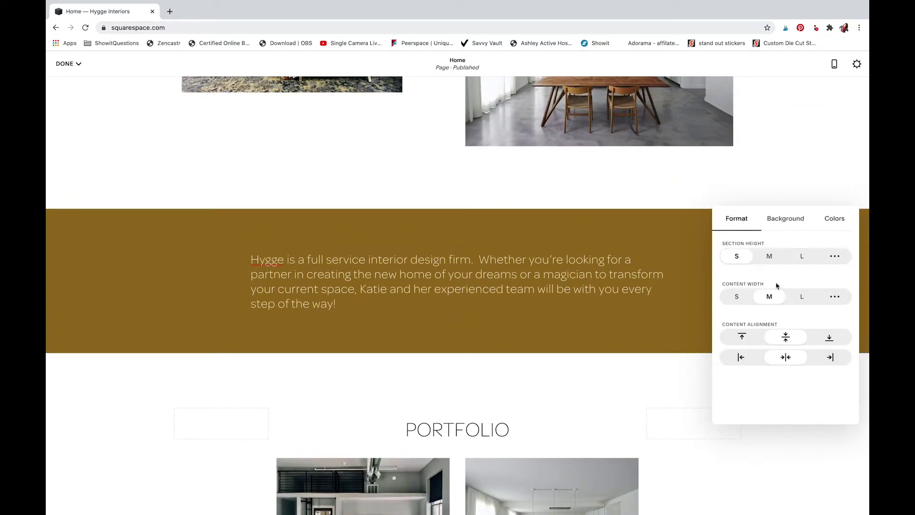
# Switch to the Showit editor showing the Home page with its PORTFOLIO section.
pyautogui.press('super+Tab')
pyautogui.press('super+Tab')
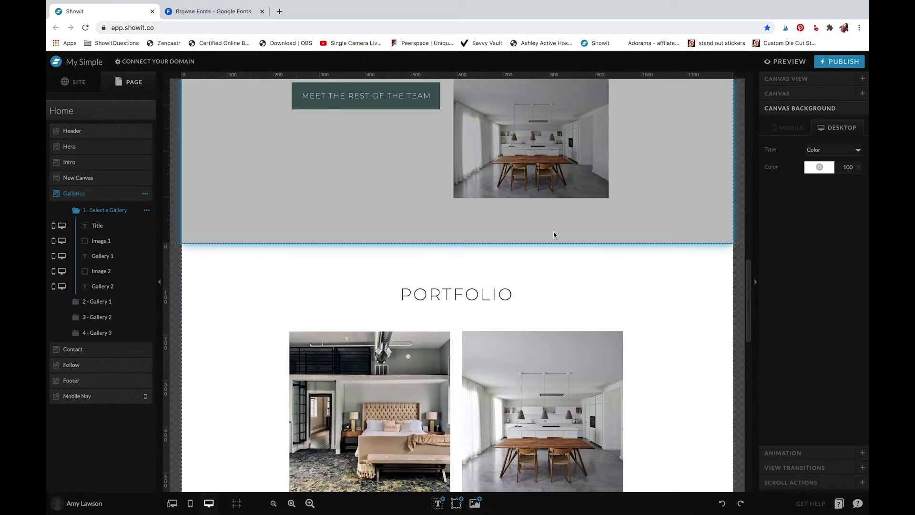
pyautogui.click(147, 112)
pyautogui.click(149, 112)
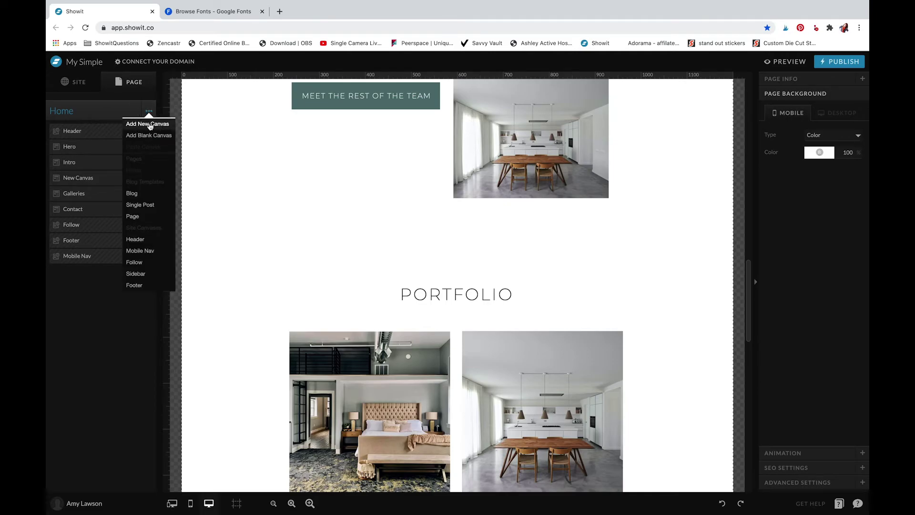
pyautogui.click(149, 125)
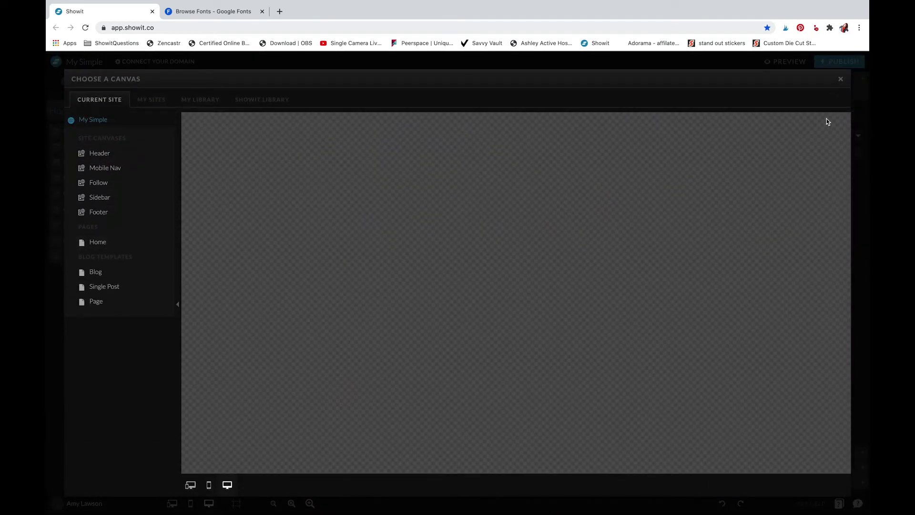
pyautogui.click(841, 79)
# Add a blank canvas directly above Galleries on the Home page and fill its background with gold swatch 5.
pyautogui.click(148, 111)
pyautogui.click(151, 136)
pyautogui.moveTo(83, 271); pyautogui.dragTo(85, 193)
pyautogui.click(820, 152)
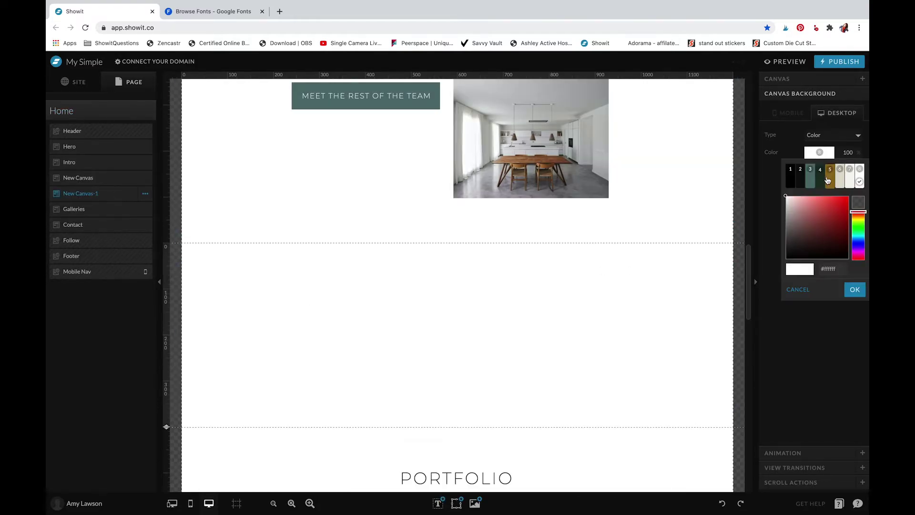
pyautogui.click(829, 176)
# Add a paragraph text element to the gold canvas, fill it with the copied Hygge paragraph, and size its box to fit.
pyautogui.click(438, 503)
pyautogui.click(434, 471)
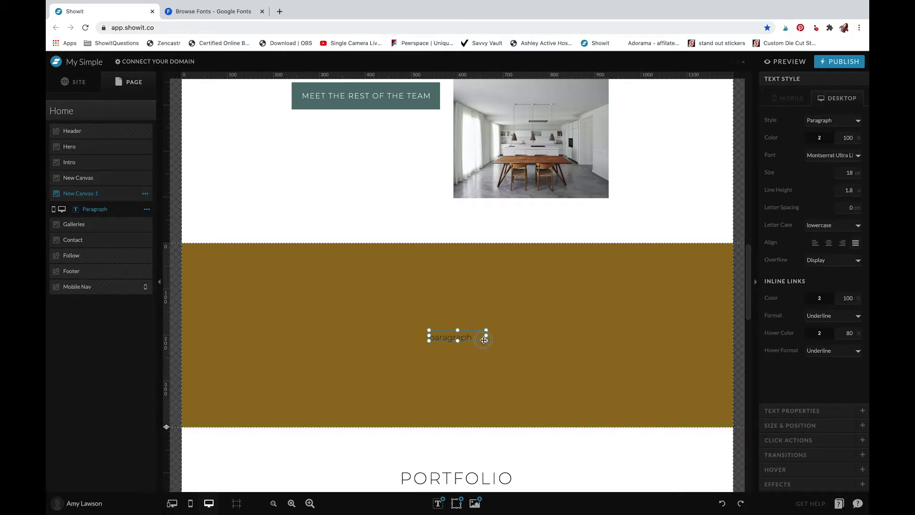
pyautogui.doubleClick(521, 353)
pyautogui.write("hygge is a full service interior design firm. whether you're looking for a partner in creating the new home of your dreams or a magician to transform your current space, katie and her experienced team will be with you every step of the way!")
pyautogui.click(642, 394)
pyautogui.moveTo(603, 362); pyautogui.dragTo(587, 329)
# Set the Hygge paragraph's text color to white and move it toward the middle of the gold canvas.
pyautogui.doubleClick(537, 299)
pyautogui.click(819, 138)
pyautogui.click(859, 161)
pyautogui.click(703, 182)
pyautogui.click(519, 362)
pyautogui.moveTo(491, 291); pyautogui.dragTo(493, 329)
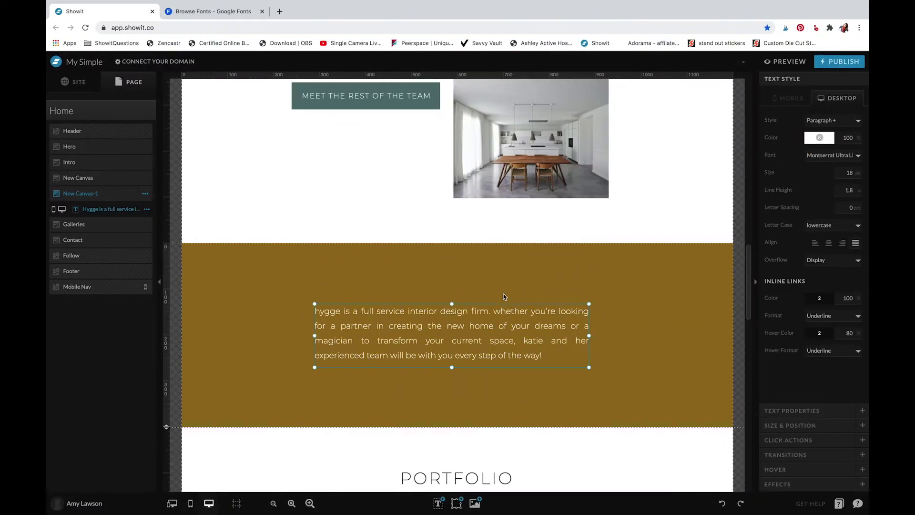
# Try center-aligning the Hygge paragraph's text.
pyautogui.click(510, 286)
pyautogui.scroll(-1, 510, 286)
pyautogui.click(569, 308)
pyautogui.click(837, 244)
pyautogui.click(662, 316)
pyautogui.scroll(-1, 662, 316)
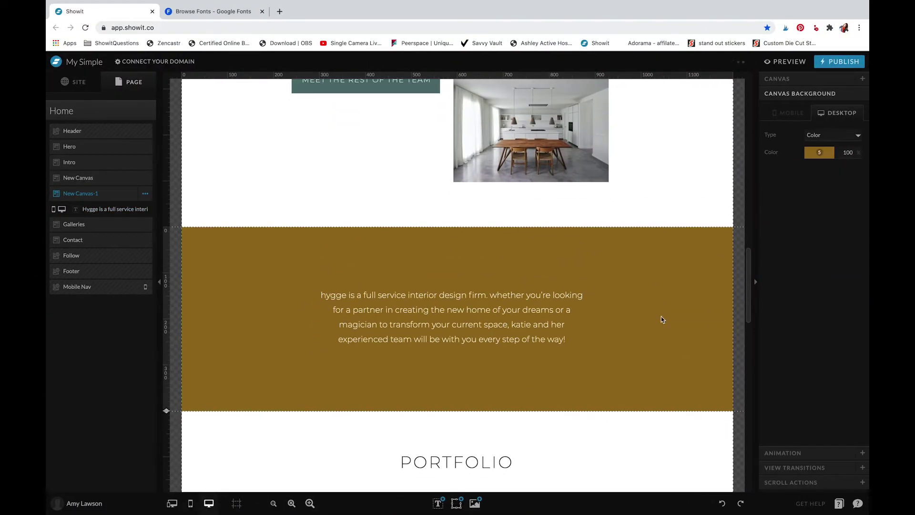
# Left-align the Hygge paragraph and set its font size to 24 px.
pyautogui.click(530, 330)
pyautogui.click(815, 243)
pyautogui.click(677, 288)
pyautogui.doubleClick(539, 309)
pyautogui.moveTo(845, 173); pyautogui.dragTo(869, 173)
pyautogui.write('24')
pyautogui.press('Escape')
# Widen the Hygge paragraph's text box and center it horizontally in the gold canvas.
pyautogui.moveTo(590, 351); pyautogui.dragTo(658, 354)
pyautogui.moveTo(486, 350); pyautogui.dragTo(452, 357)
pyautogui.click(788, 440)
pyautogui.click(789, 123)
pyautogui.click(801, 425)
pyautogui.click(665, 272)
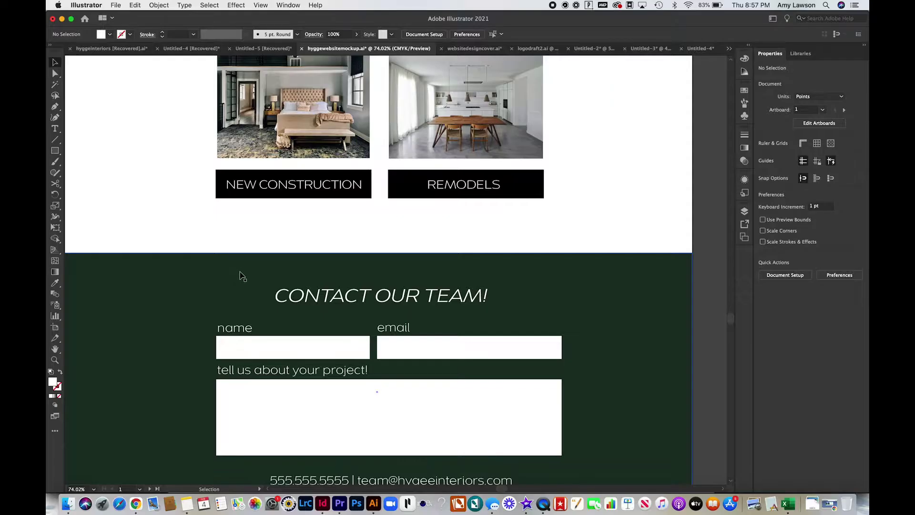
# Switch to the Illustrator mockup and examine the layout and colors of its CONTACT OUR TEAM! section.
pyautogui.scroll(-5, 241, 272)
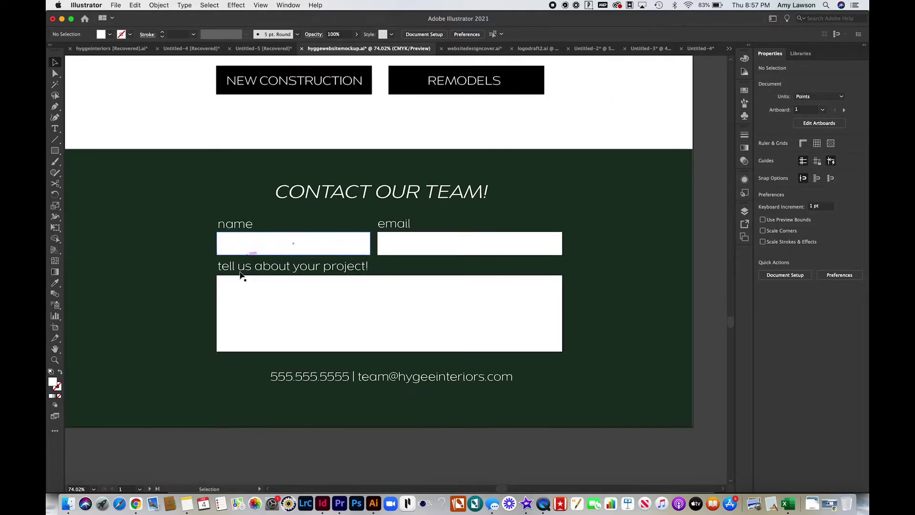
pyautogui.scroll(-1, 241, 275)
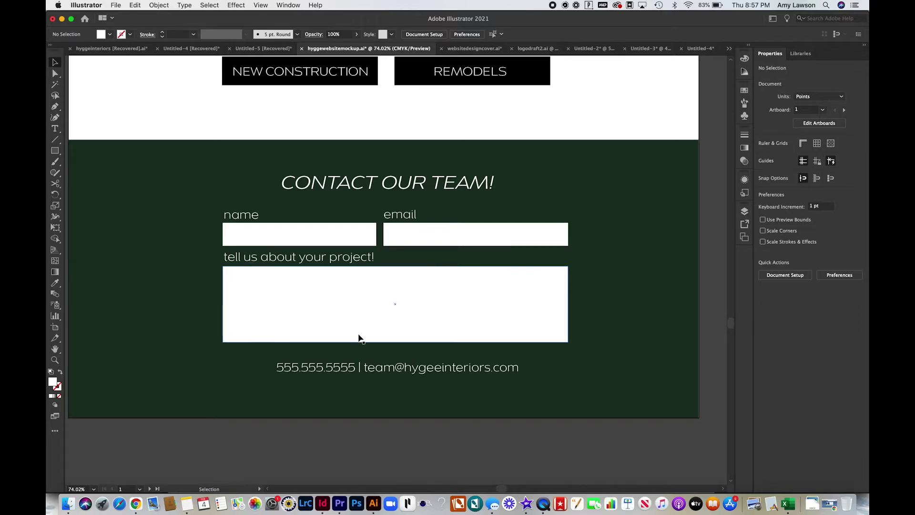
pyautogui.click(581, 280)
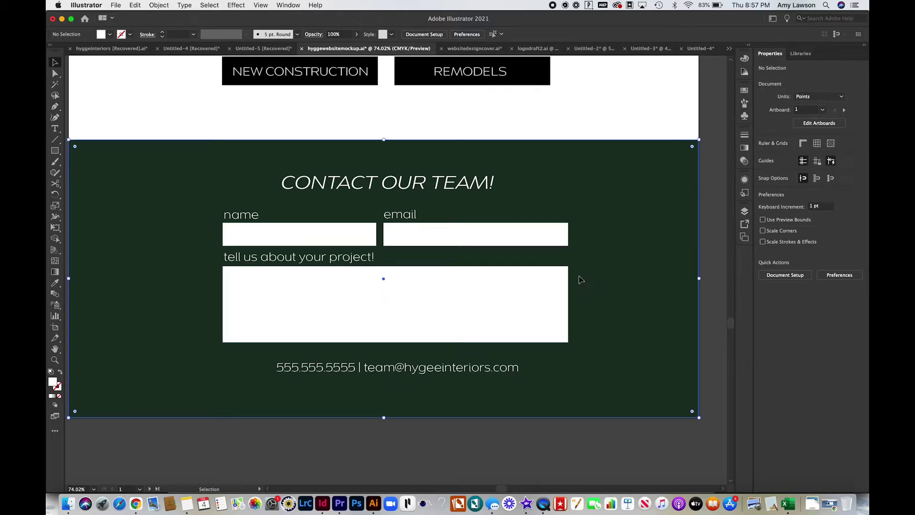
pyautogui.click(709, 211)
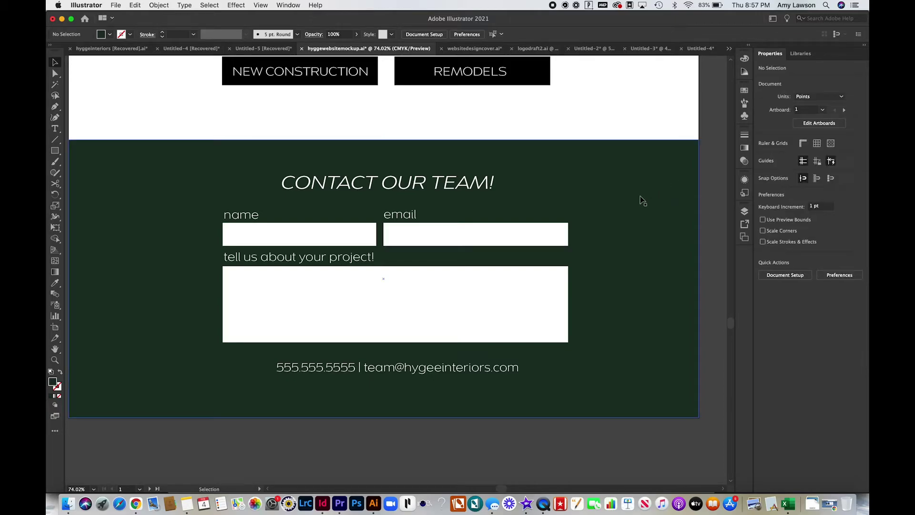
# Return to Showit and remove the Follow canvas from the Home page.
pyautogui.hotkey('ctrl', 'Right')
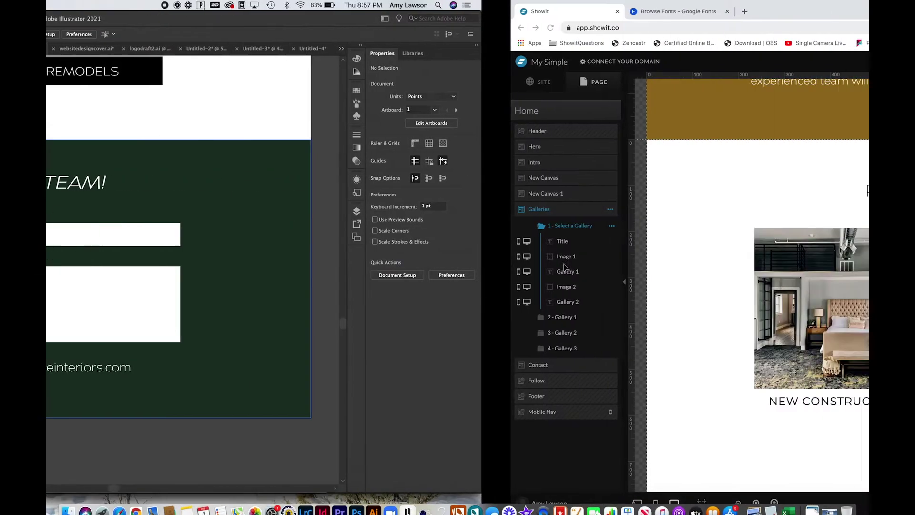
pyautogui.scroll(-8, 564, 264)
pyautogui.scroll(-5, 640, 220)
pyautogui.click(639, 220)
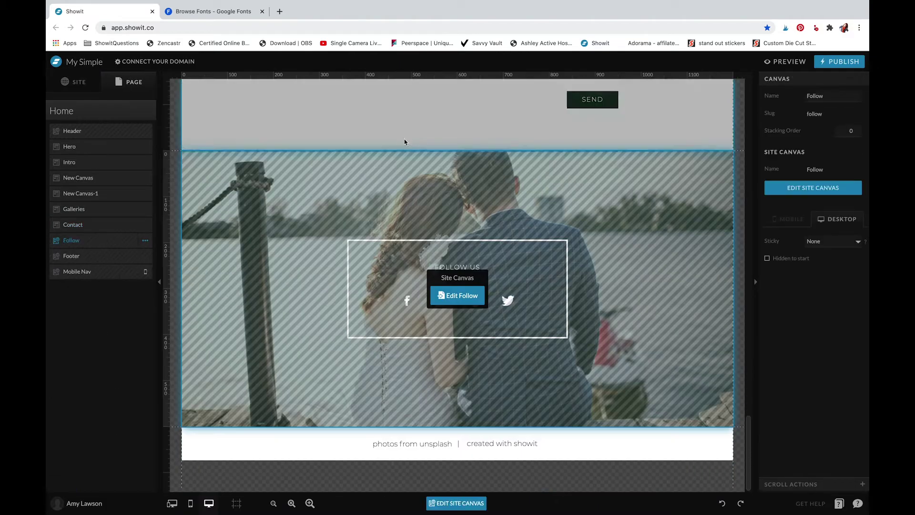
pyautogui.click(145, 241)
pyautogui.click(247, 258)
pyautogui.scroll(5, 247, 257)
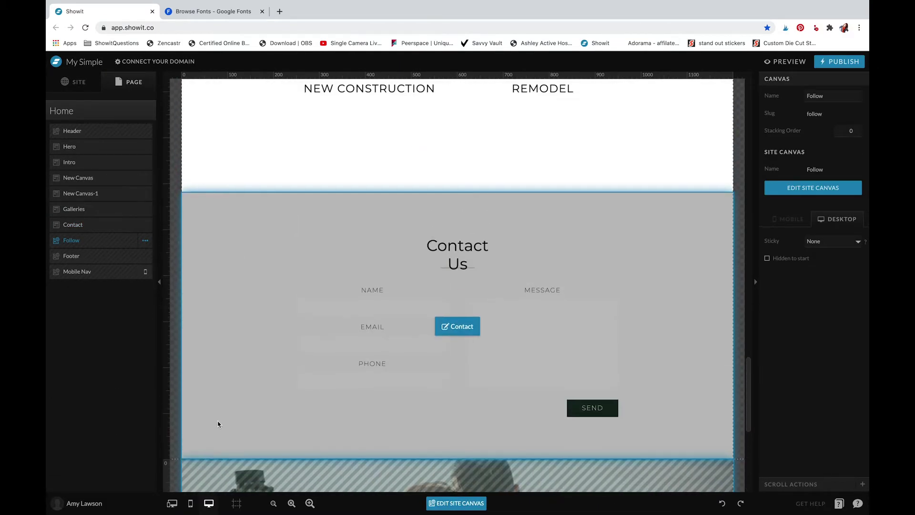
pyautogui.scroll(-3, 220, 424)
pyautogui.click(145, 241)
pyautogui.click(137, 355)
pyautogui.click(296, 445)
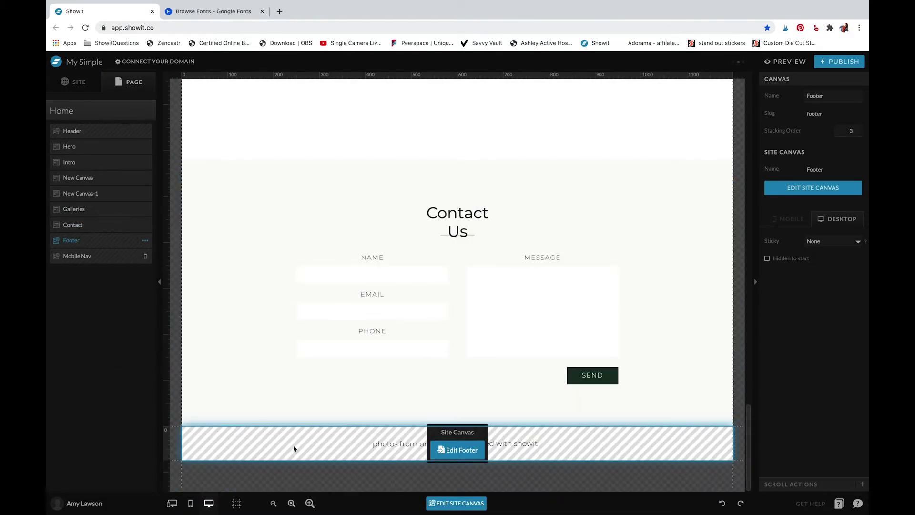
pyautogui.click(459, 449)
pyautogui.click(437, 127)
pyautogui.click(511, 155)
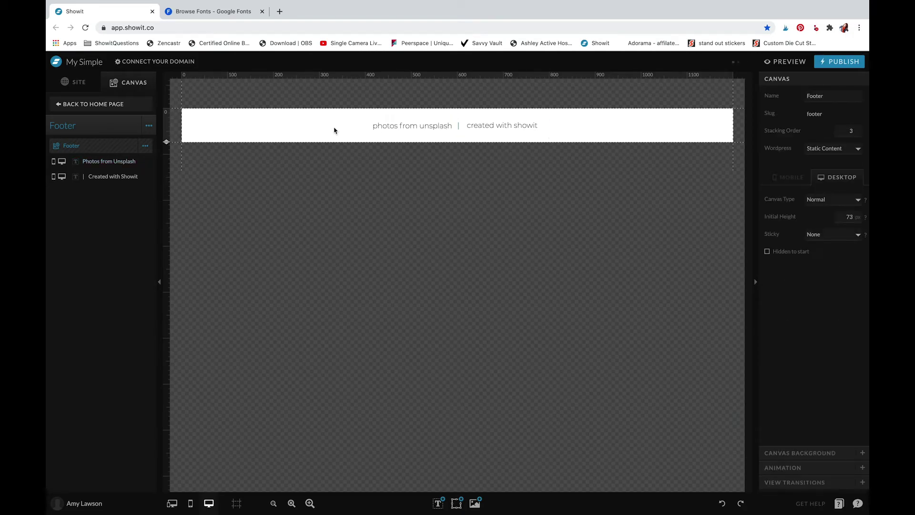
pyautogui.click(245, 194)
# Delete the thin divider line beneath the Contact Us title in the Contact canvas.
pyautogui.scroll(-15, 266, 225)
pyautogui.click(305, 225)
pyautogui.click(445, 235)
pyautogui.press('Delete')
# Widen the Contact Us title, replace it with "CONTACT OUR TEAM!" in italics, and center it on the canvas.
pyautogui.doubleClick(461, 212)
pyautogui.click(527, 222)
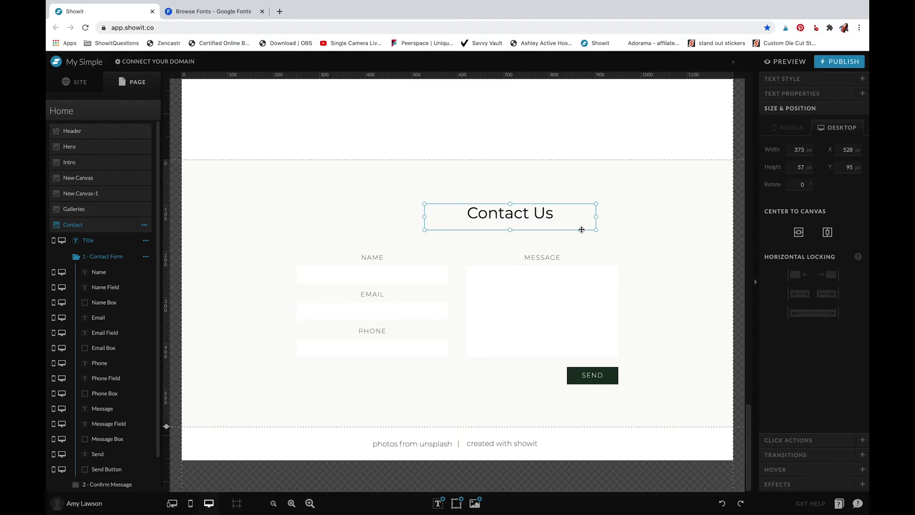
pyautogui.tripleClick(432, 213)
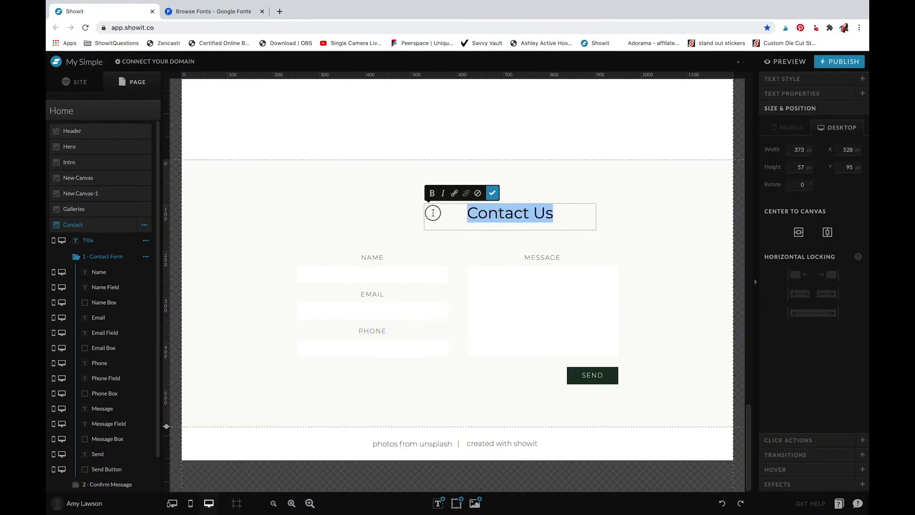
pyautogui.write('CONTACT OUR TEAM!')
pyautogui.hotkey('ctrl', 'a')
pyautogui.click(443, 193)
pyautogui.click(606, 199)
pyautogui.click(828, 231)
pyautogui.click(641, 213)
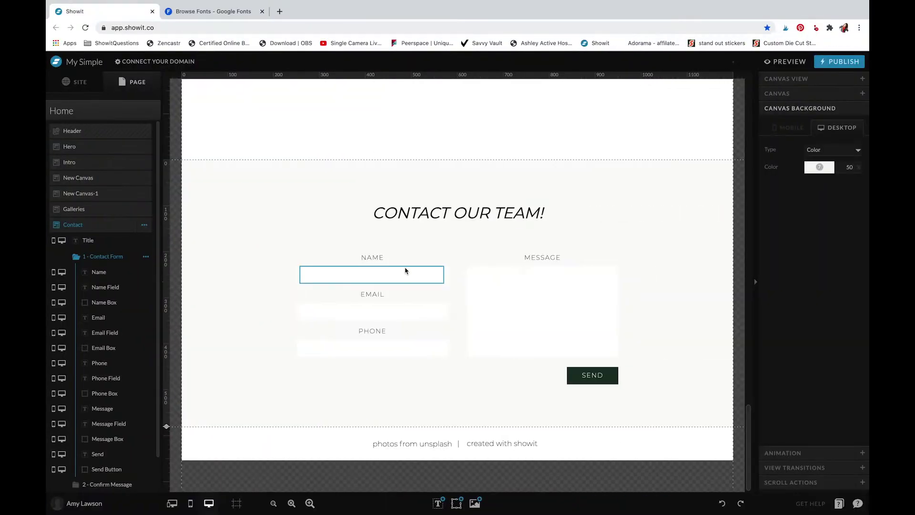
# Move the Message label, field and box below the Phone box, and shift the SEND button slightly right and down.
pyautogui.click(527, 293)
pyautogui.click(548, 257)
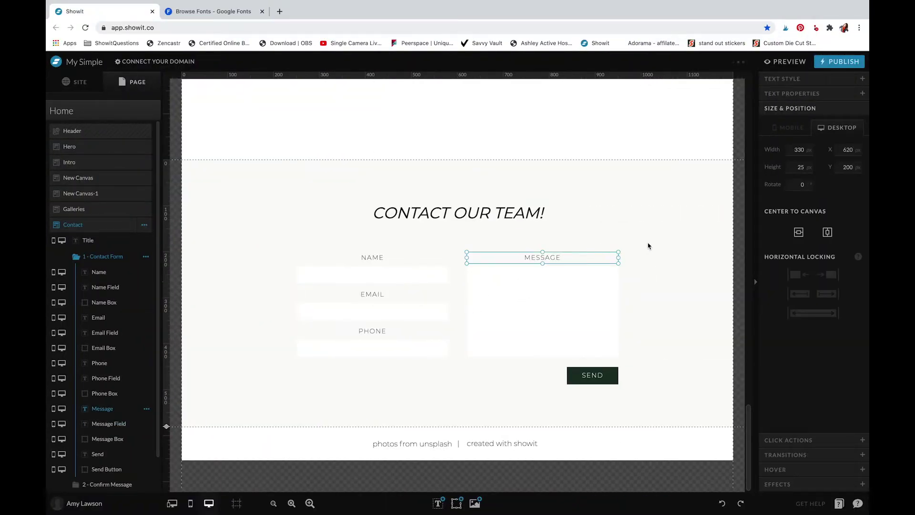
pyautogui.keyDown('shift'); pyautogui.click(553, 281); pyautogui.keyUp('shift')
pyautogui.moveTo(553, 281); pyautogui.dragTo(554, 396)
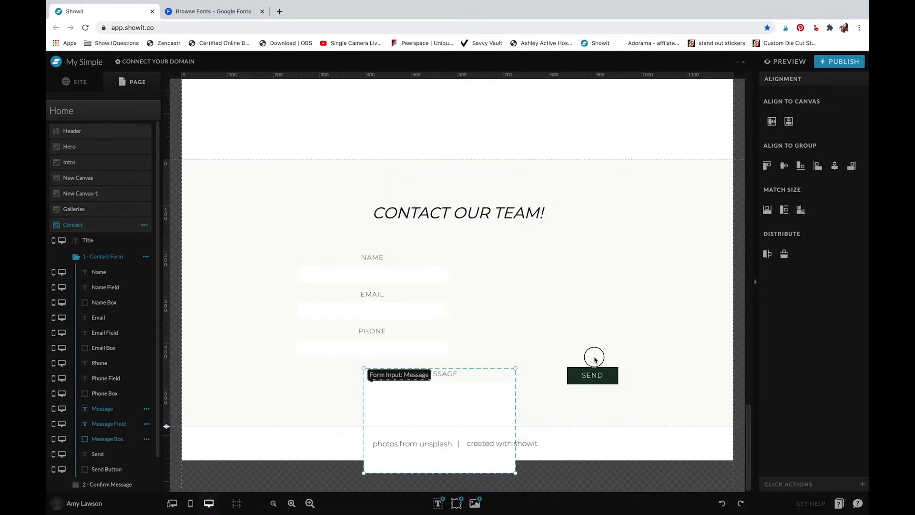
pyautogui.moveTo(593, 373); pyautogui.dragTo(609, 381)
# Set the Contact canvas background to dark green swatch 4 at 100 percent opacity.
pyautogui.click(658, 286)
pyautogui.click(819, 167)
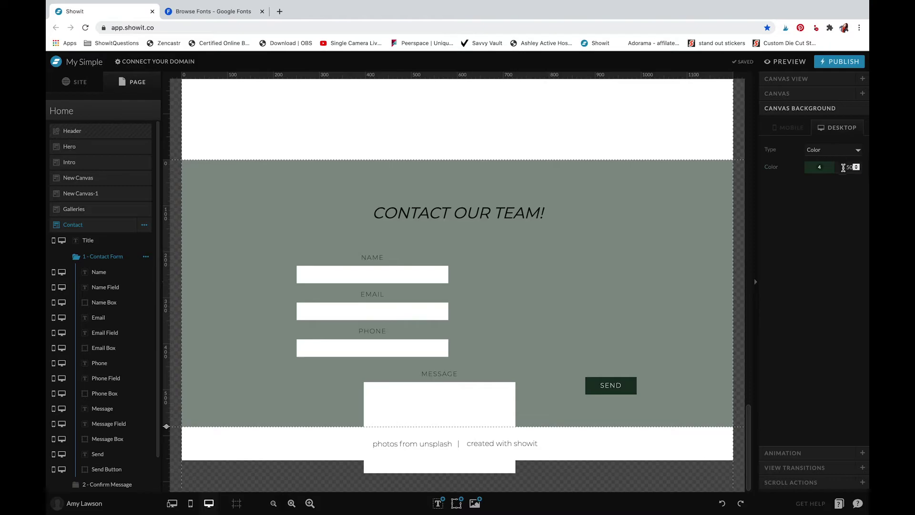
pyautogui.press('Return')
# Change the CONTACT OUR TEAM! title's text color to white.
pyautogui.doubleClick(500, 213)
pyautogui.click(802, 78)
pyautogui.click(820, 137)
pyautogui.click(813, 173)
pyautogui.click(620, 229)
# Change the NAME and EMAIL labels' text color to white.
pyautogui.click(374, 257)
pyautogui.click(819, 137)
pyautogui.click(813, 172)
pyautogui.click(390, 295)
pyautogui.click(826, 138)
pyautogui.click(814, 173)
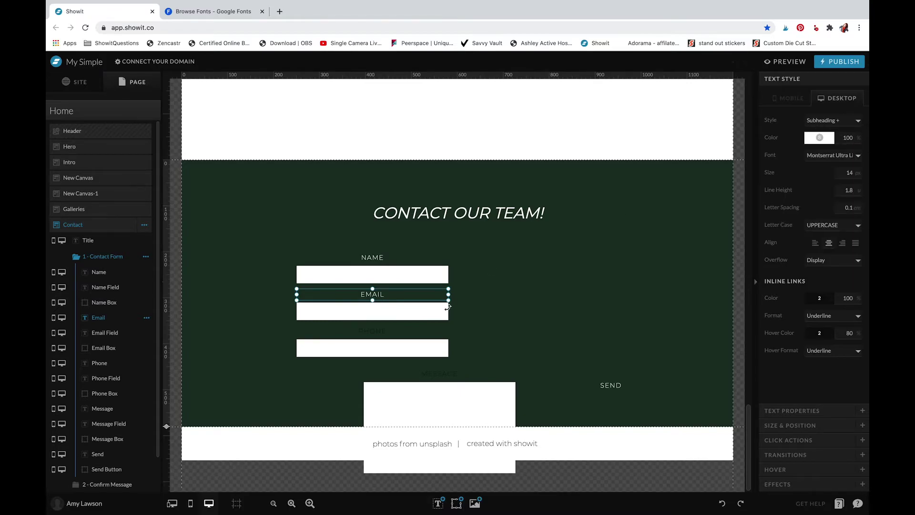
# Delete the Phone label and box, and move the Email label, field and box to the right of the Name group.
pyautogui.click(372, 330)
pyautogui.press('Delete')
pyautogui.click(404, 342)
pyautogui.press('Delete')
pyautogui.click(405, 405)
pyautogui.moveTo(390, 334); pyautogui.dragTo(518, 260)
# Move the MESSAGE label and box up beneath the Name and Email boxes, and make the label white.
pyautogui.click(400, 362)
pyautogui.moveTo(400, 362); pyautogui.dragTo(499, 414)
pyautogui.moveTo(498, 414); pyautogui.dragTo(376, 298)
pyautogui.click(821, 140)
pyautogui.click(859, 158)
pyautogui.moveTo(531, 338); pyautogui.dragTo(430, 327)
pyautogui.click(562, 318)
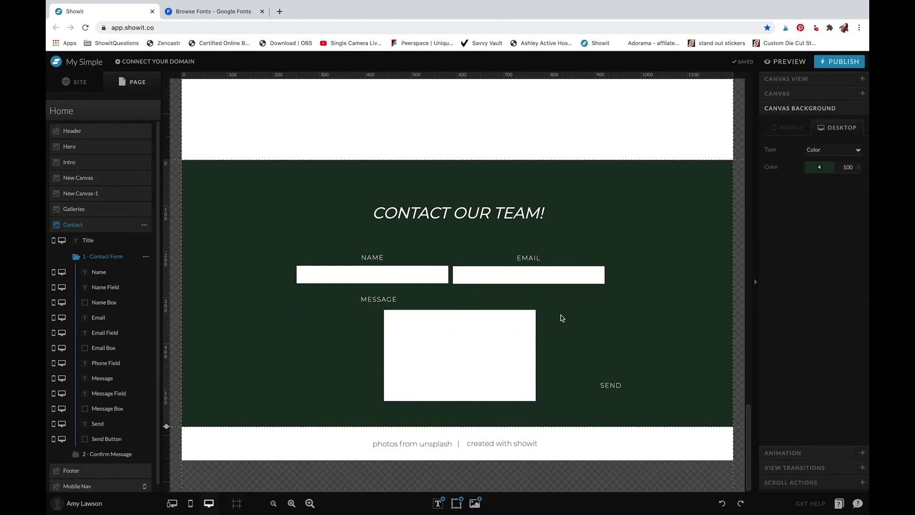
pyautogui.click(566, 273)
pyautogui.click(566, 273)
pyautogui.click(566, 272)
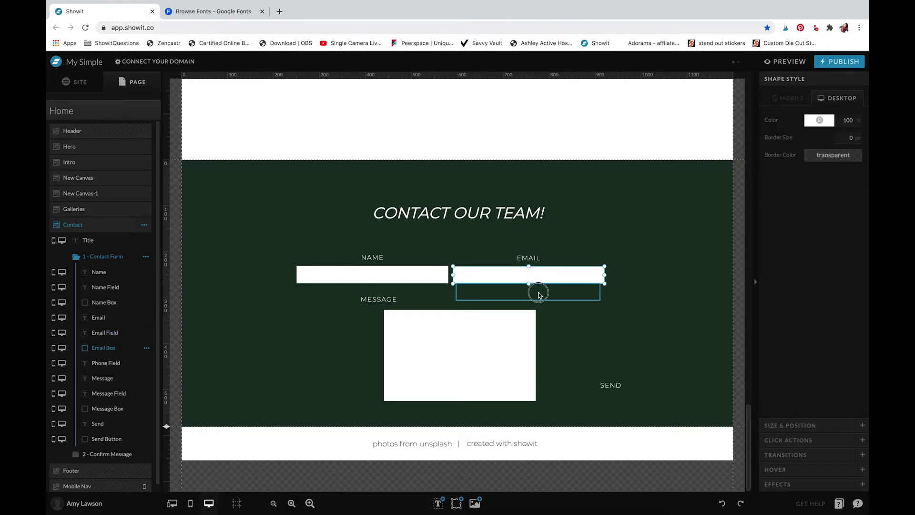
pyautogui.click(605, 247)
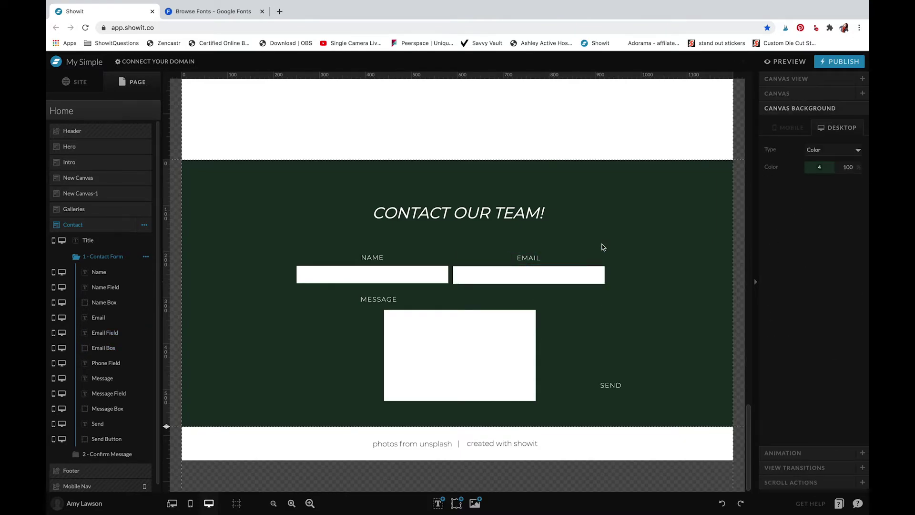
# Try dark green swatch 4 as the SEND label's text color.
pyautogui.click(591, 390)
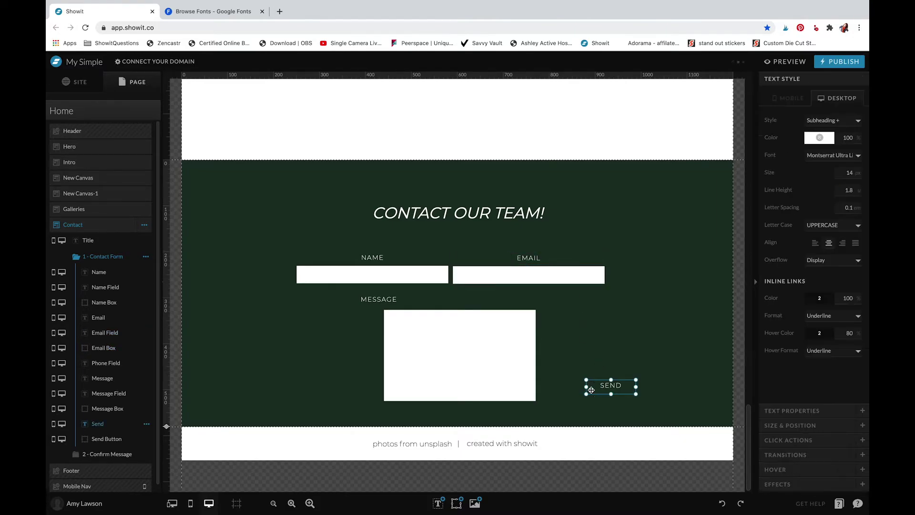
pyautogui.click(817, 139)
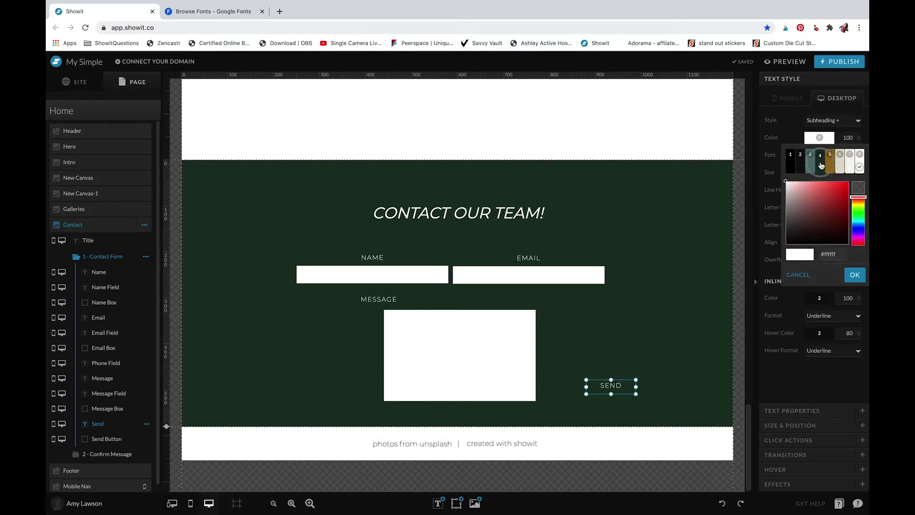
pyautogui.click(820, 163)
pyautogui.click(693, 320)
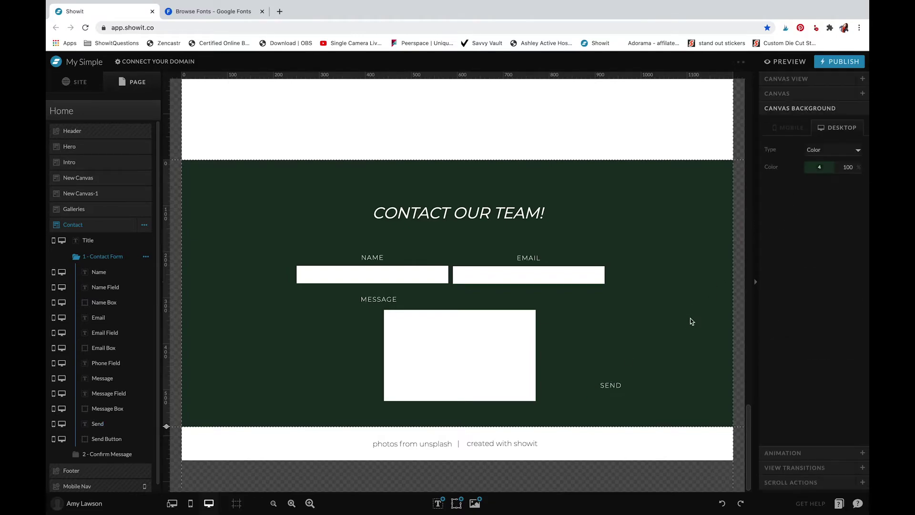
# Delete the leftover Phone input field from the contact form.
pyautogui.click(443, 344)
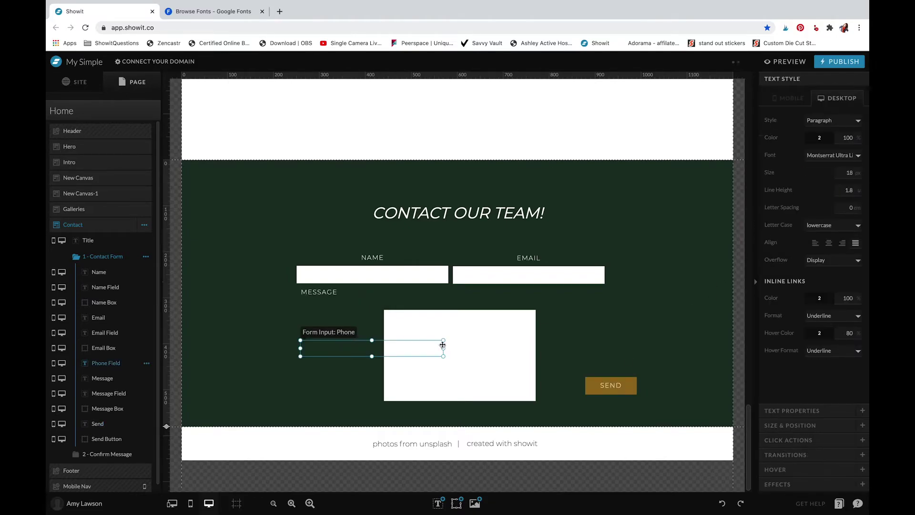
pyautogui.click(463, 330)
pyautogui.click(364, 349)
pyautogui.press('Delete')
# Slide the Message input field left, partly off its white box, and select it.
pyautogui.click(427, 334)
pyautogui.moveTo(415, 339); pyautogui.dragTo(364, 337)
pyautogui.click(511, 352)
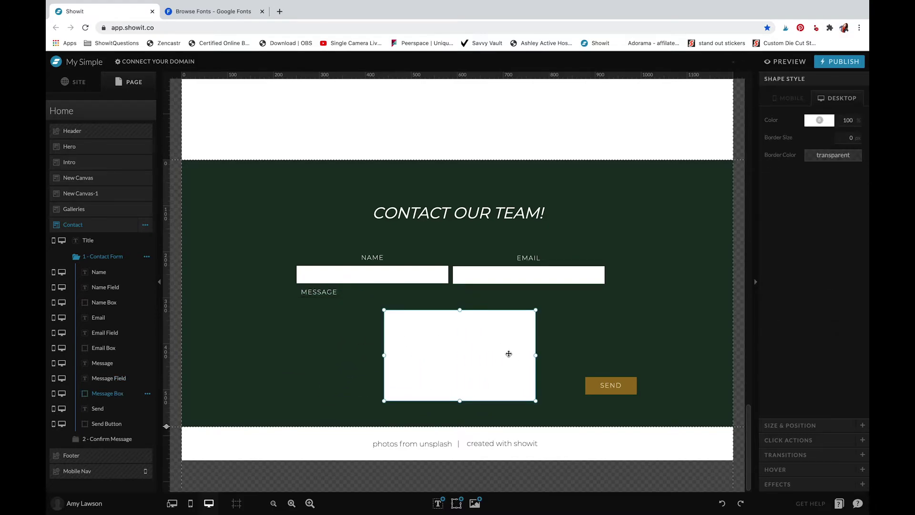
pyautogui.click(327, 358)
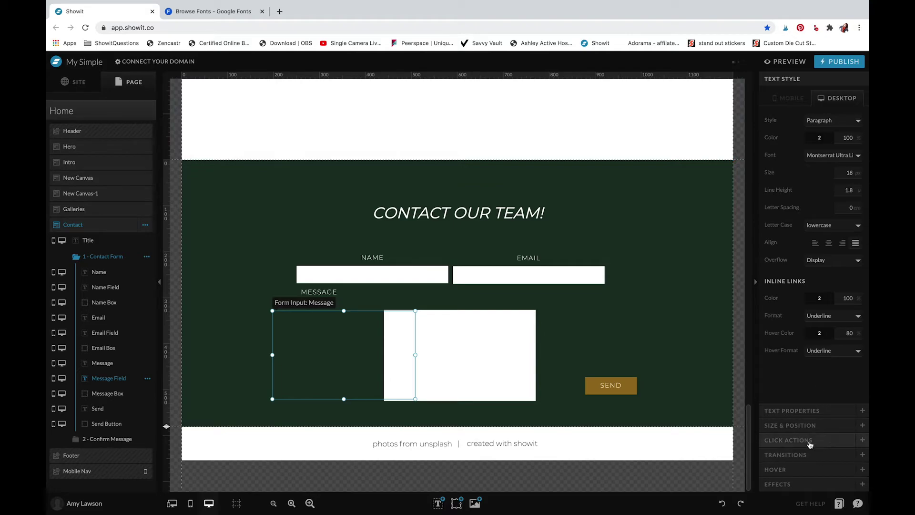
# Examine the Message field's contact form input settings and label.
pyautogui.click(811, 413)
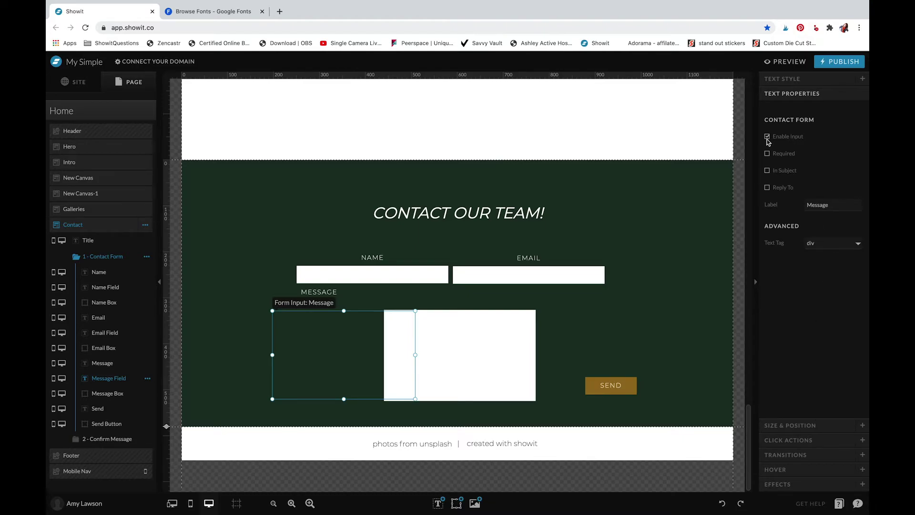
pyautogui.click(825, 209)
pyautogui.click(832, 221)
# Move the Message input field back onto its white box.
pyautogui.click(494, 345)
pyautogui.click(366, 338)
pyautogui.moveTo(342, 342); pyautogui.dragTo(452, 342)
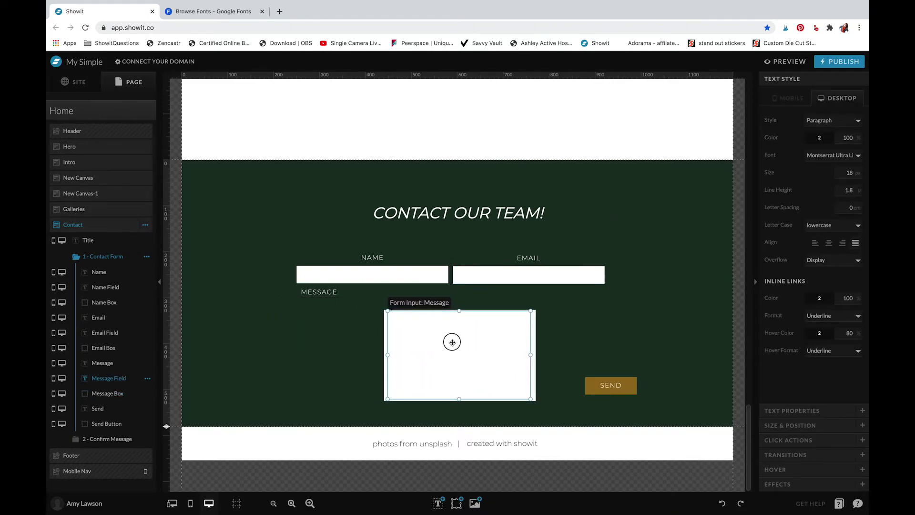
# Move the white Message box beneath the Message label and widen it to 667 px, spanning the Name and Email boxes.
pyautogui.click(532, 329)
pyautogui.click(553, 329)
pyautogui.moveTo(553, 327); pyautogui.dragTo(341, 370)
pyautogui.moveTo(453, 348); pyautogui.dragTo(604, 344)
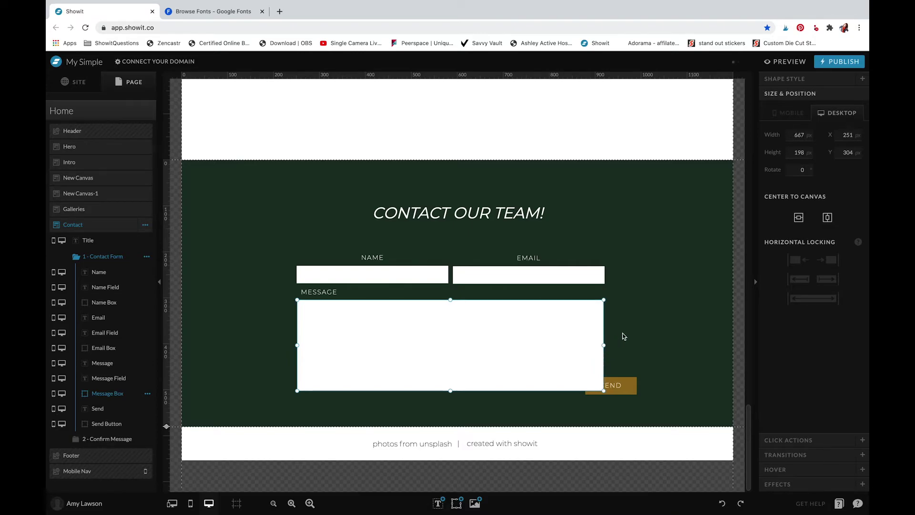
# Move the Message input field onto the enlarged white box and widen it to nearly the box's full width.
pyautogui.click(227, 317)
pyautogui.click(327, 322)
pyautogui.moveTo(445, 345); pyautogui.dragTo(599, 344)
# Move the Send button and its text below the Message box and extend the green Contact canvas downward.
pyautogui.moveTo(655, 363); pyautogui.dragTo(592, 406)
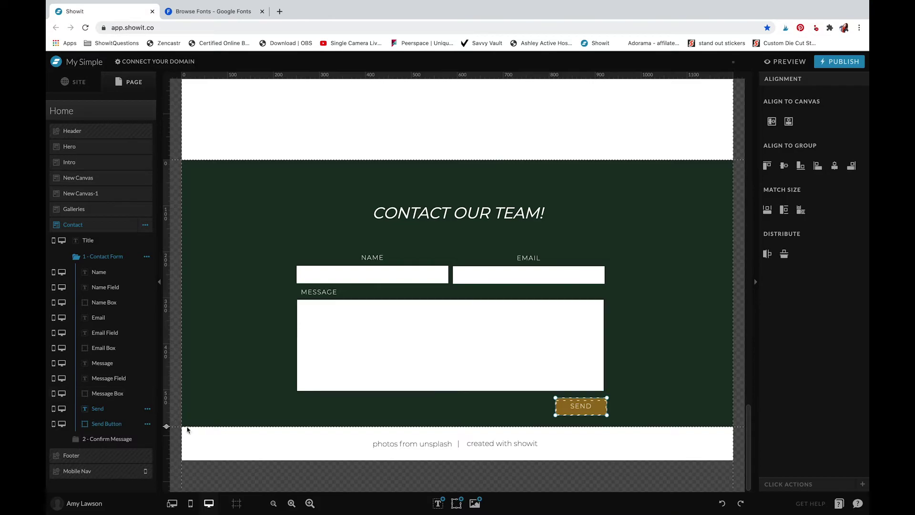
pyautogui.moveTo(167, 426); pyautogui.dragTo(163, 452)
pyautogui.click(636, 409)
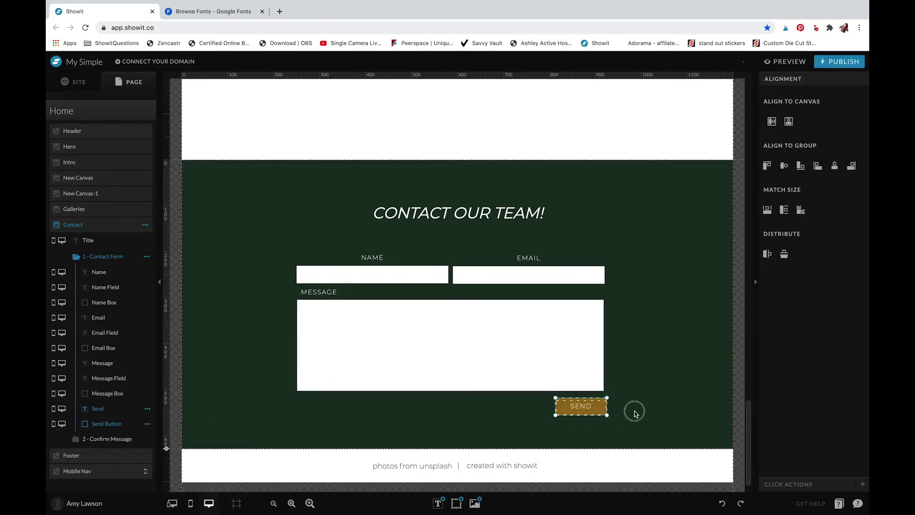
# Shift the whole contact form up and right, and place the Name, Email and Message labels above their boxes' left edges.
pyautogui.moveTo(626, 432); pyautogui.dragTo(334, 247)
pyautogui.moveTo(362, 269); pyautogui.dragTo(382, 257)
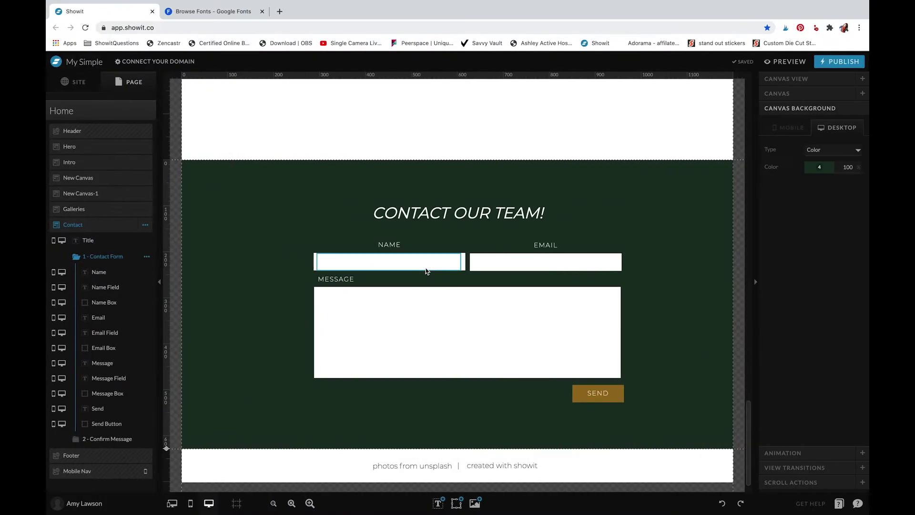
pyautogui.moveTo(383, 246); pyautogui.dragTo(321, 247)
pyautogui.moveTo(541, 246); pyautogui.dragTo(478, 249)
pyautogui.moveTo(334, 282); pyautogui.dragTo(331, 285)
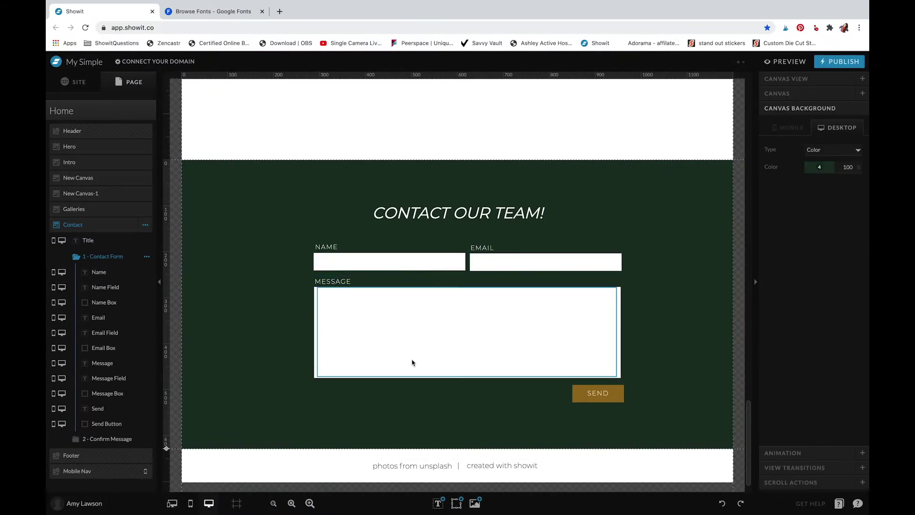
# Nudge the Send button and its text slightly left and change the button's fill to light beige.
pyautogui.moveTo(628, 416); pyautogui.dragTo(563, 383)
pyautogui.click(634, 400)
pyautogui.click(616, 387)
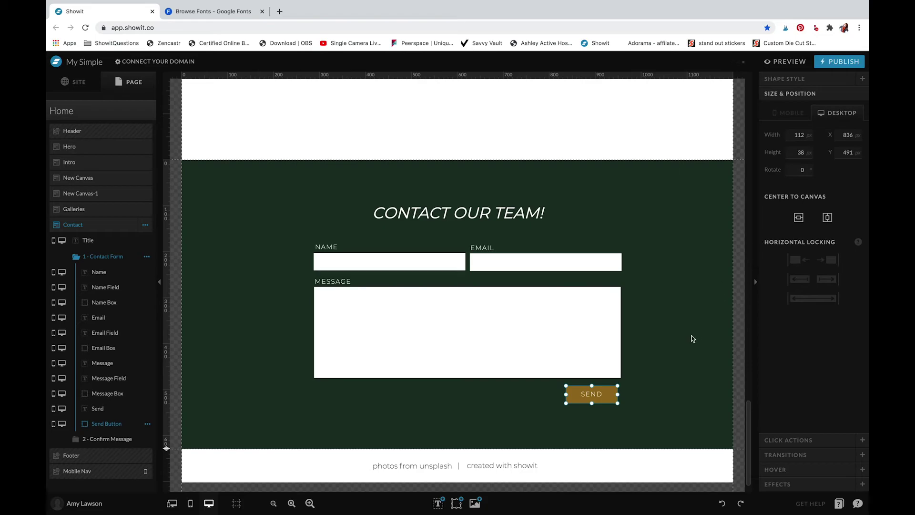
pyautogui.click(824, 86)
pyautogui.click(819, 120)
pyautogui.click(841, 152)
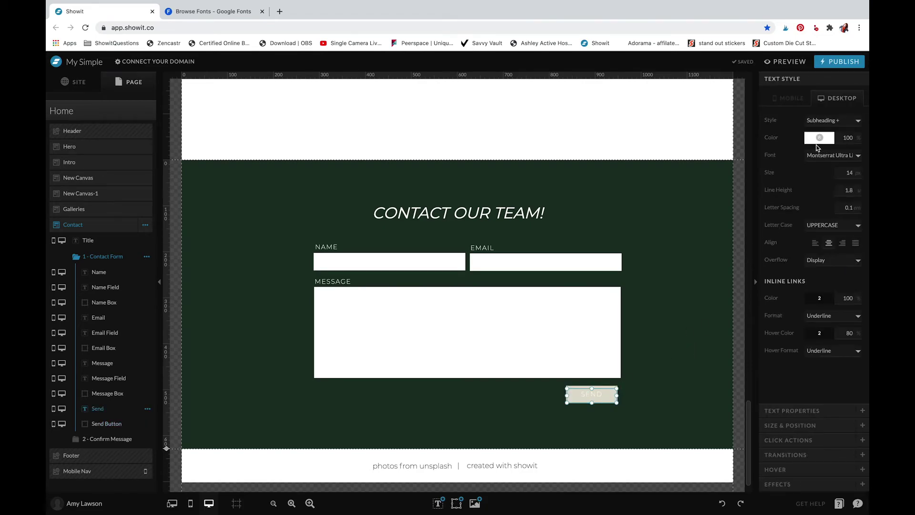
pyautogui.click(676, 332)
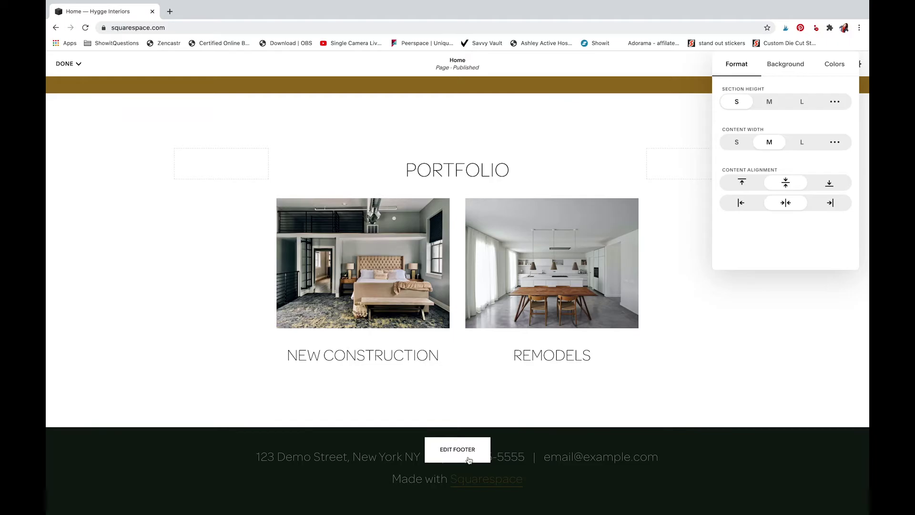
# In Squarespace, add a form block named CONTACT to the site footer, with only Name, Email and Message fields.
pyautogui.click(456, 447)
pyautogui.scroll(-2, 747, 390)
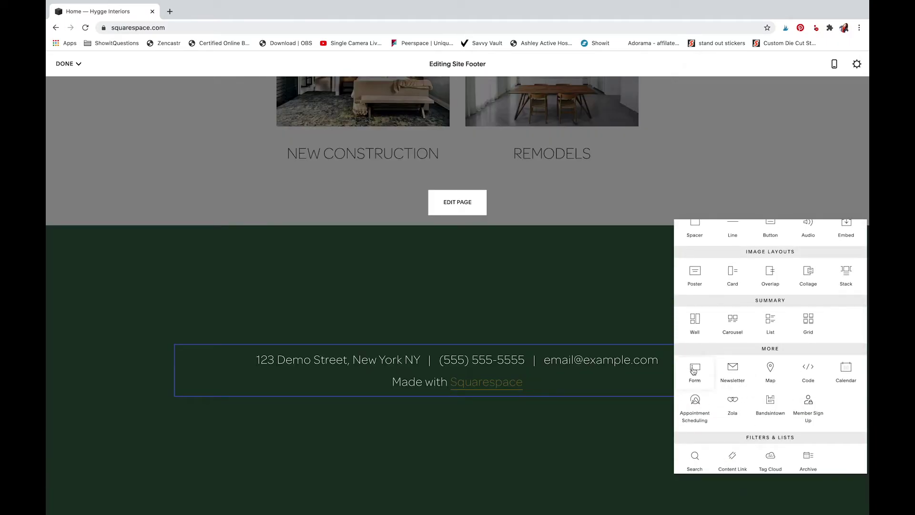
pyautogui.scroll(-2, 711, 397)
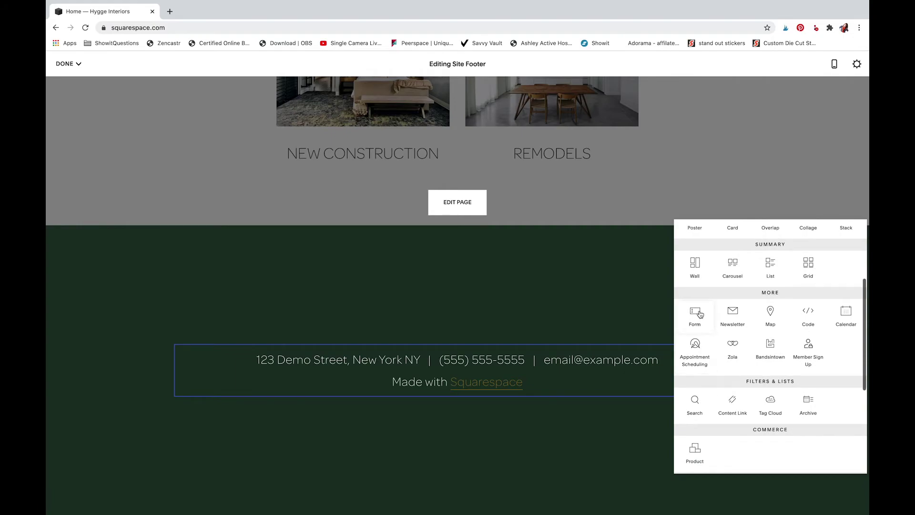
pyautogui.click(700, 314)
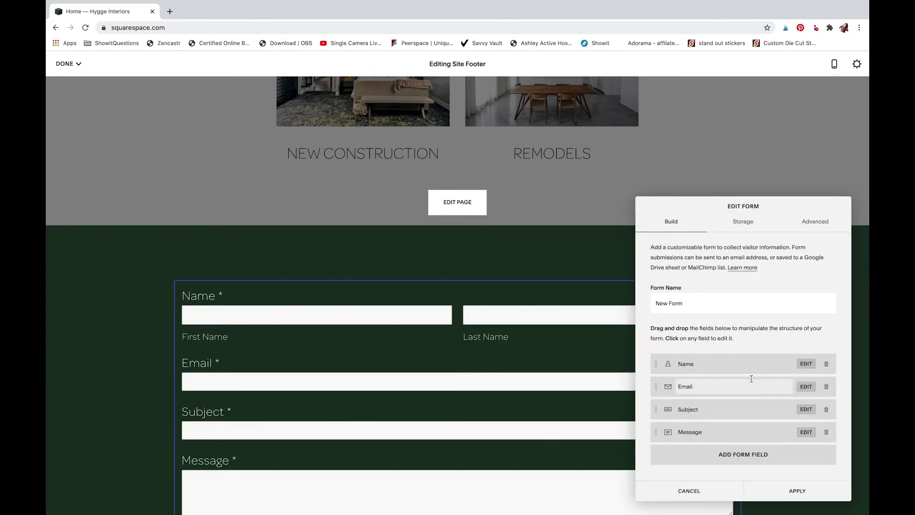
pyautogui.moveTo(686, 303); pyautogui.dragTo(610, 301)
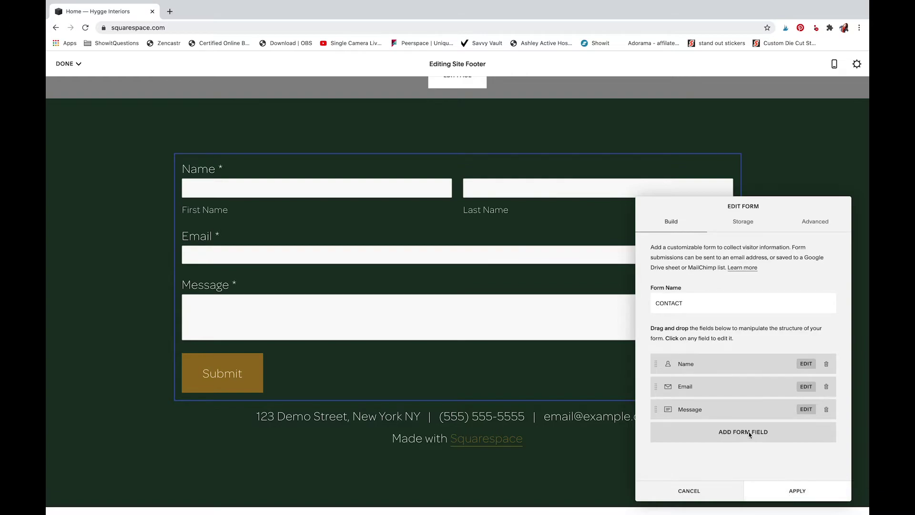
# Review the form's storage options and advanced settings.
pyautogui.click(730, 229)
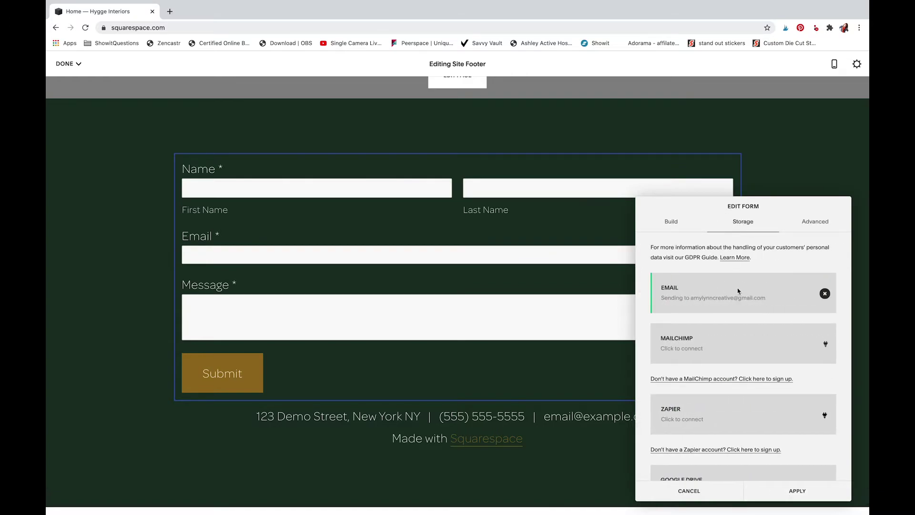
pyautogui.scroll(-2, 746, 391)
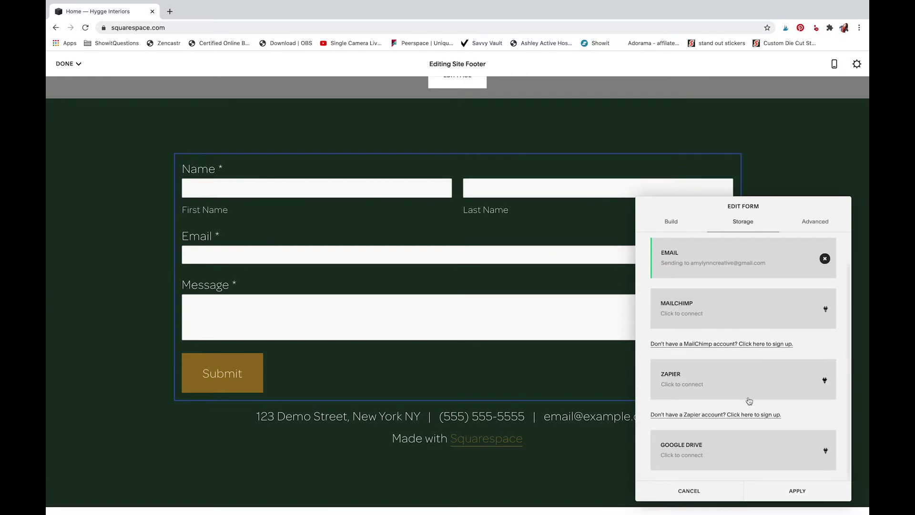
pyautogui.click(804, 227)
pyautogui.scroll(2, 768, 382)
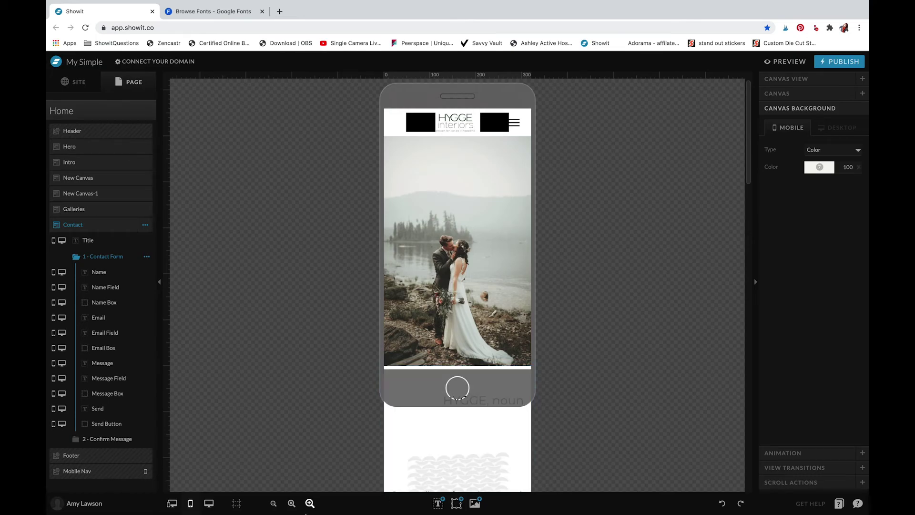
# Switch to Showit and compare the home page's desktop layout with its mobile layout, from the header to the contact section.
pyautogui.click(209, 503)
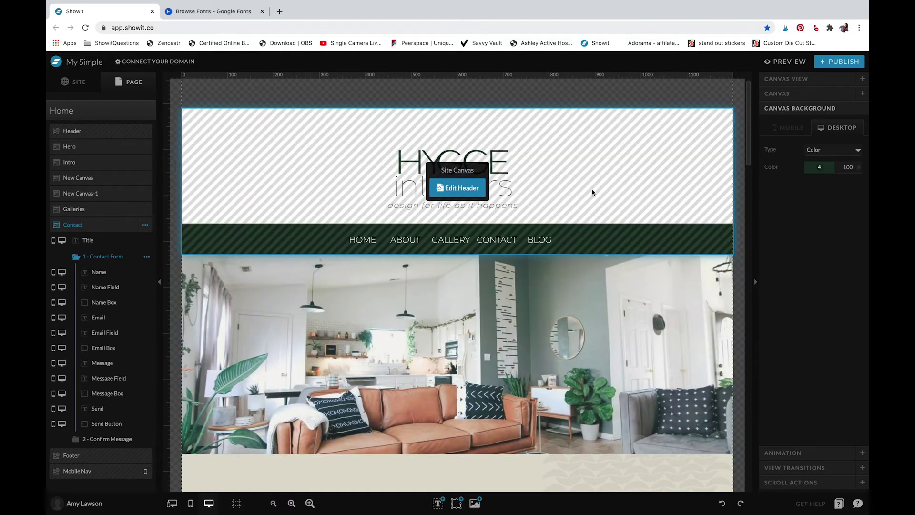
pyautogui.scroll(-5, 593, 192)
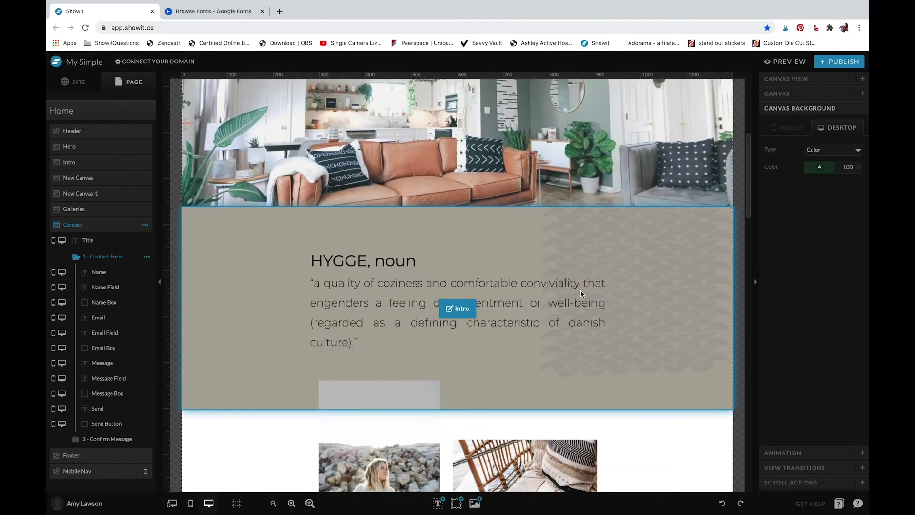
pyautogui.scroll(1, 580, 292)
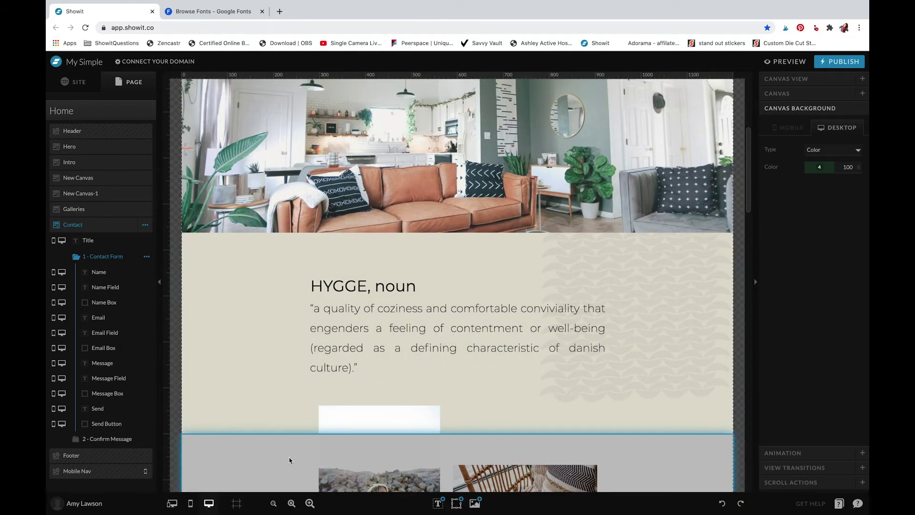
pyautogui.click(191, 504)
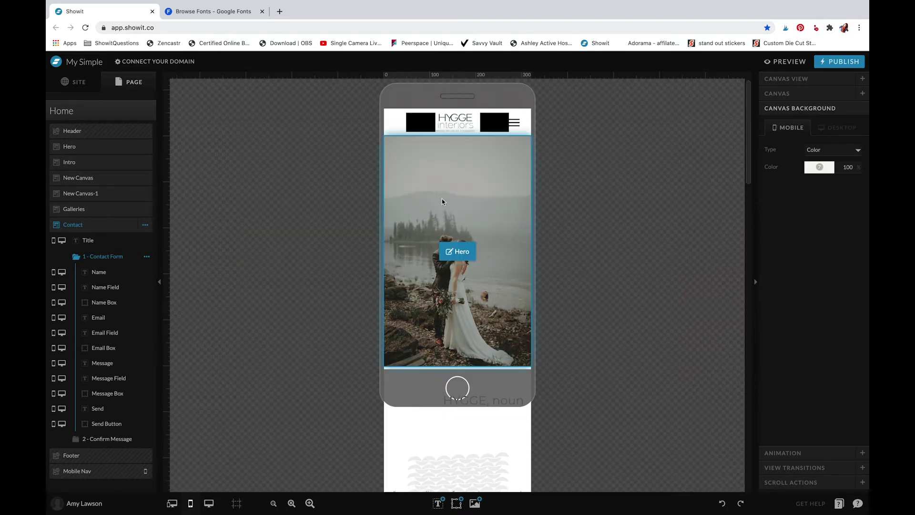
pyautogui.scroll(-6, 442, 199)
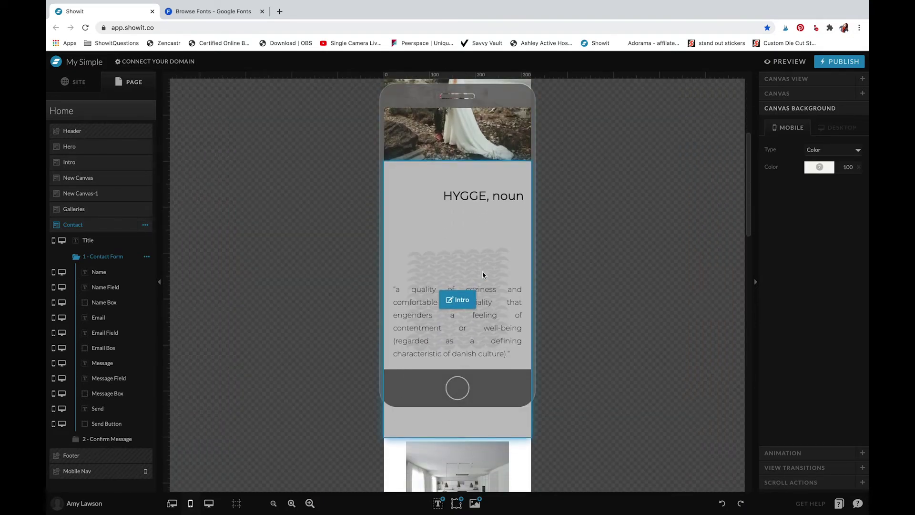
pyautogui.scroll(-8, 483, 275)
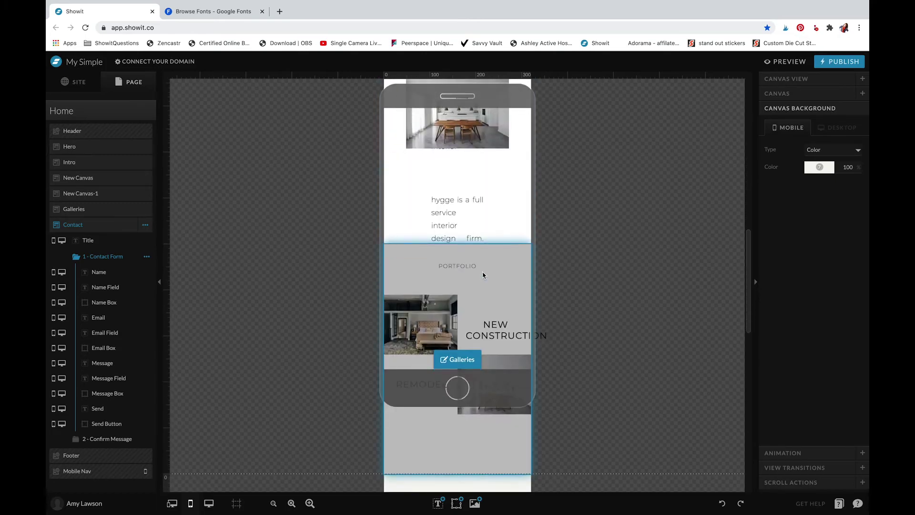
pyautogui.scroll(-4, 485, 279)
pyautogui.scroll(6, 484, 279)
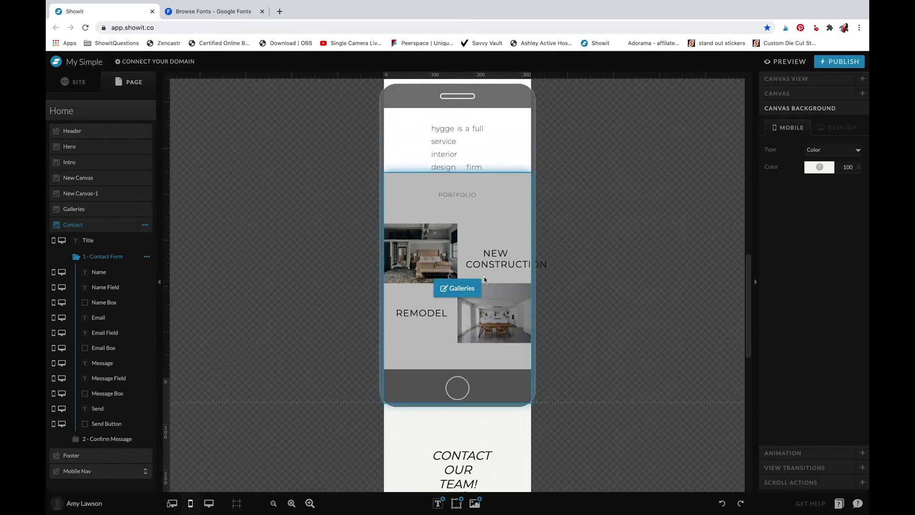
pyautogui.scroll(-2, 485, 278)
pyautogui.scroll(10, 484, 277)
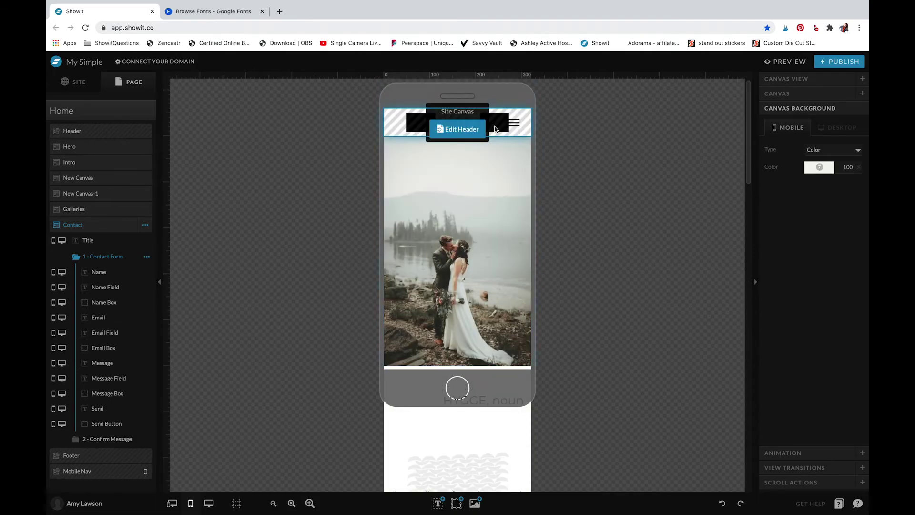
# Open the site Header canvas for editing in the mobile layout and move the logo graphic down and left.
pyautogui.click(426, 122)
pyautogui.doubleClick(426, 123)
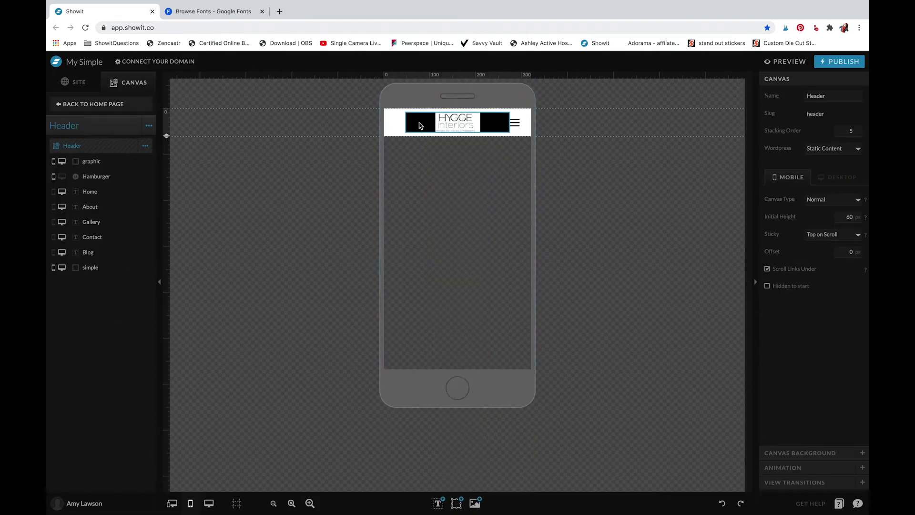
pyautogui.click(422, 124)
pyautogui.moveTo(424, 125); pyautogui.dragTo(398, 147)
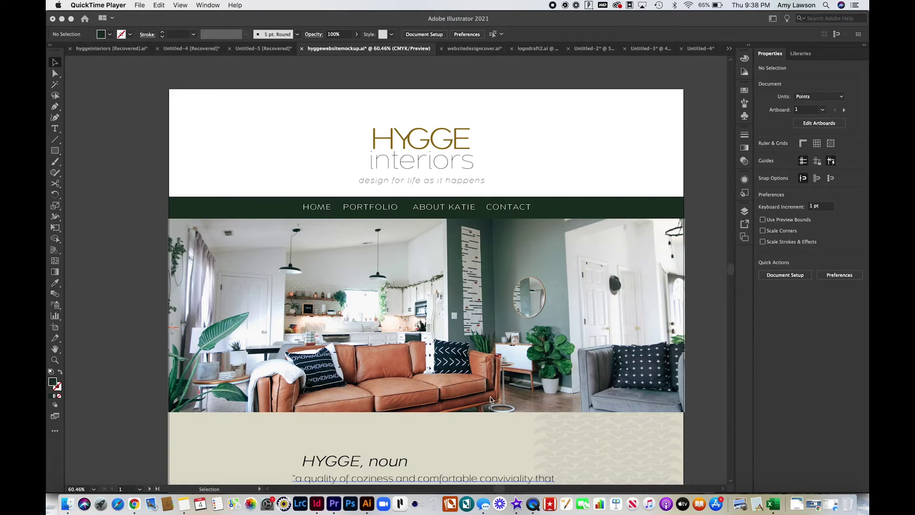
# In the Illustrator mockup, delete the stray "Lorem ipsum" text from the gold section.
pyautogui.scroll(-5, 491, 399)
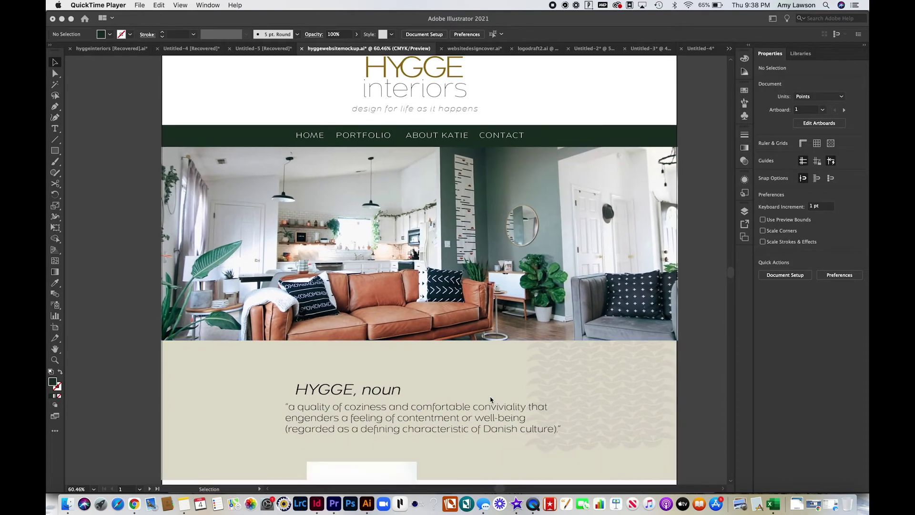
pyautogui.scroll(-10, 491, 400)
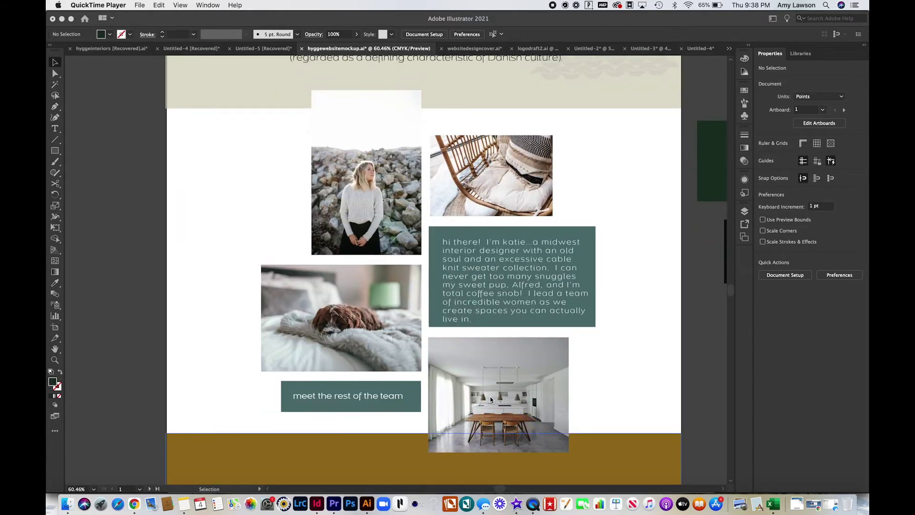
pyautogui.scroll(-5, 491, 400)
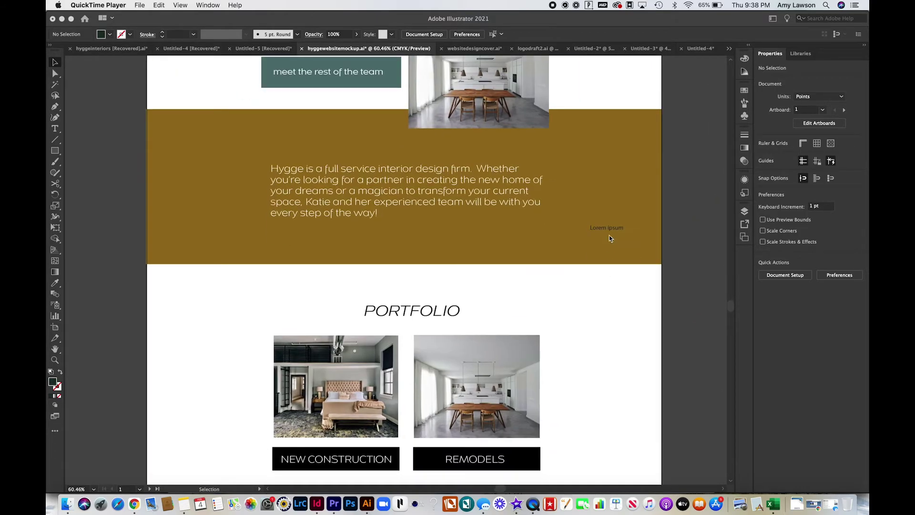
pyautogui.click(608, 227)
pyautogui.moveTo(608, 228); pyautogui.dragTo(612, 233)
pyautogui.press('Delete')
# Review the mockup's contact section and the sections above it.
pyautogui.scroll(-10, 612, 234)
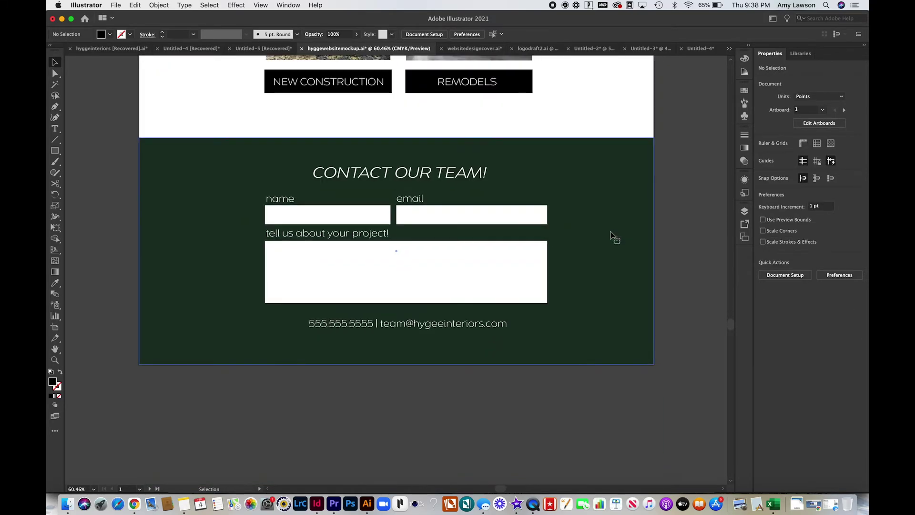
pyautogui.scroll(20, 612, 237)
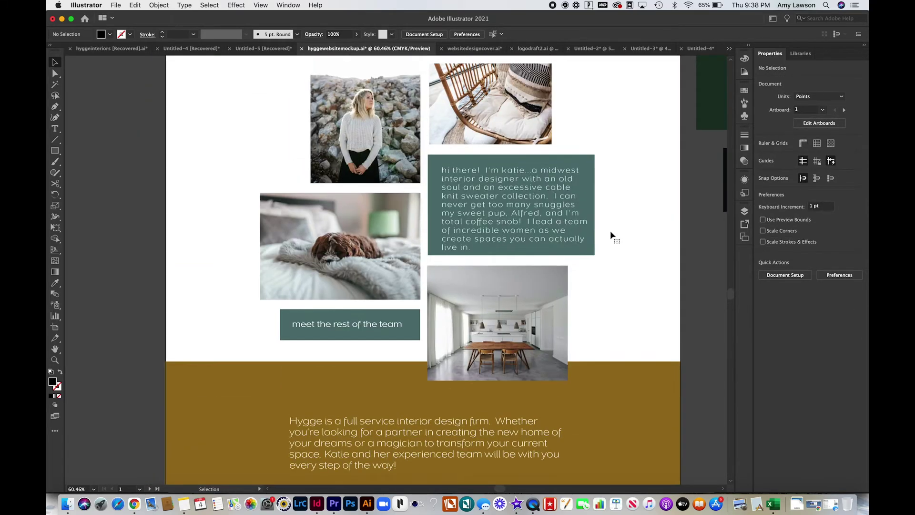
pyautogui.scroll(10, 612, 236)
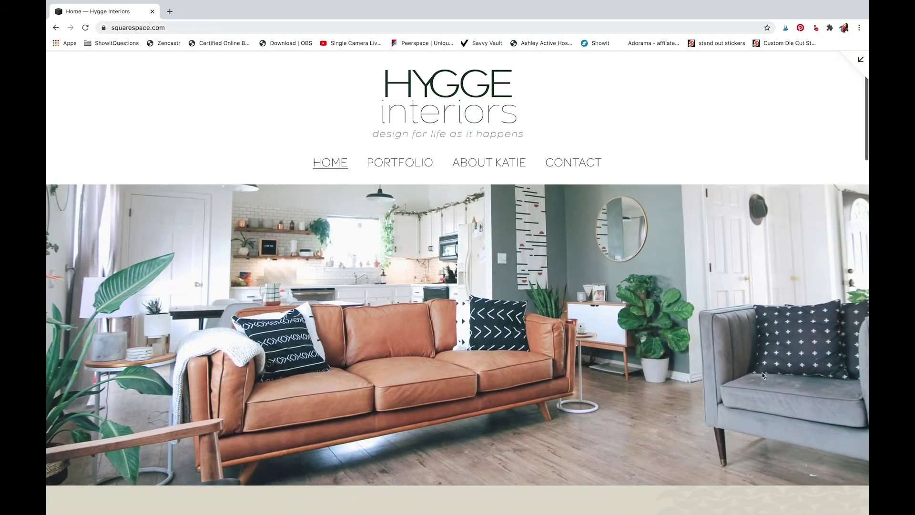
# Review the Squarespace home page in full-page preview from header to contact form, and return to the site manager.
pyautogui.scroll(-12, 762, 375)
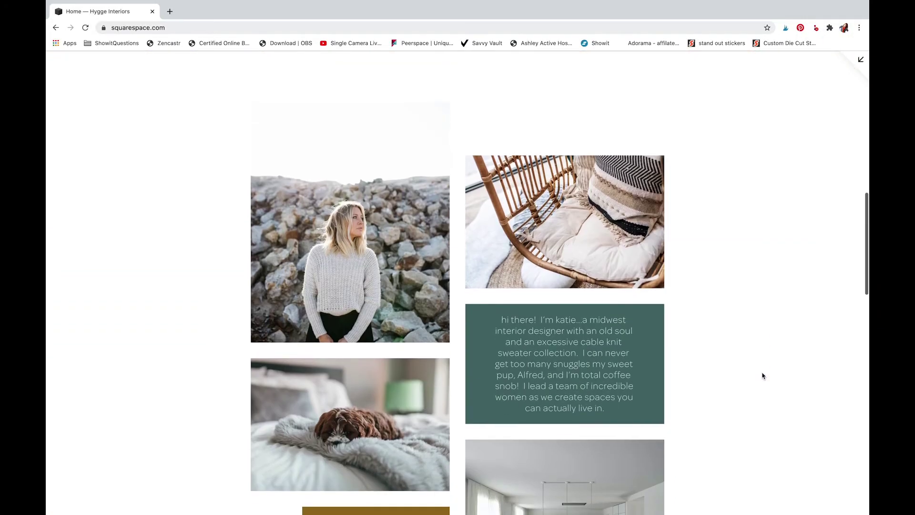
pyautogui.scroll(-9, 762, 376)
pyautogui.scroll(-8, 762, 376)
pyautogui.scroll(-4, 763, 376)
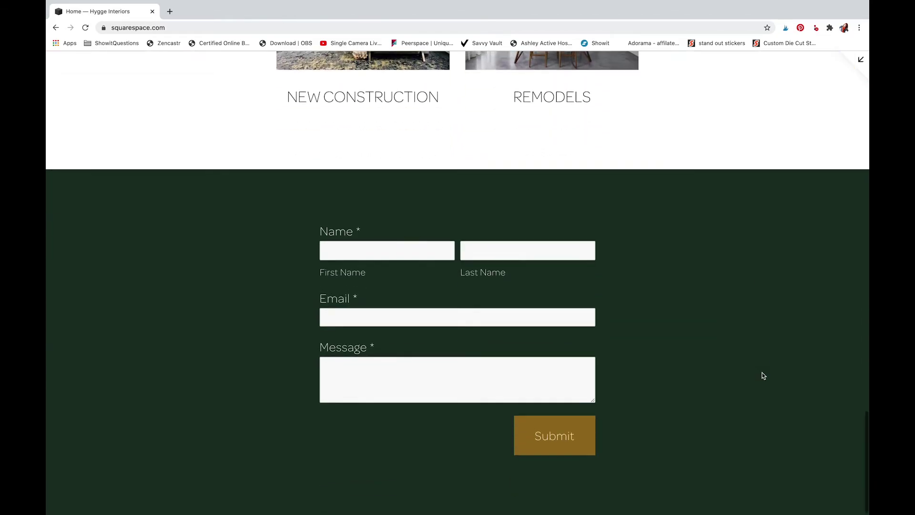
pyautogui.scroll(20, 763, 375)
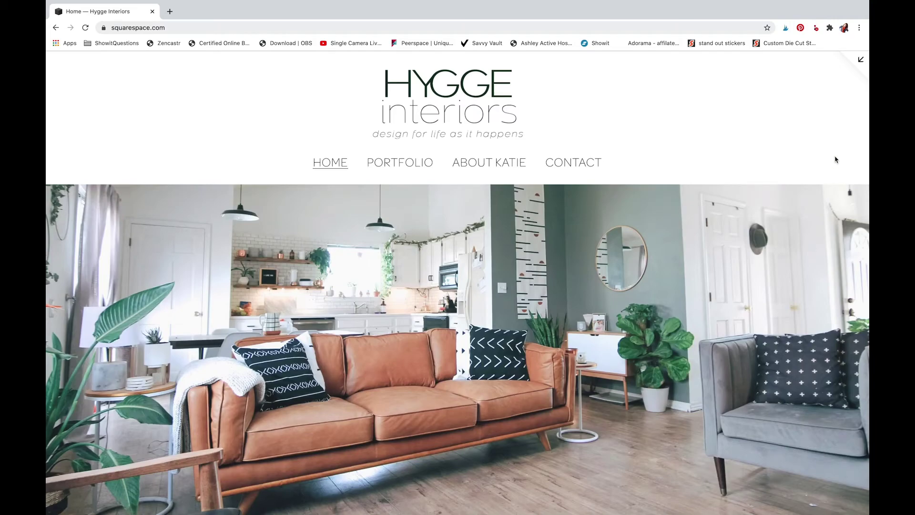
pyautogui.click(860, 59)
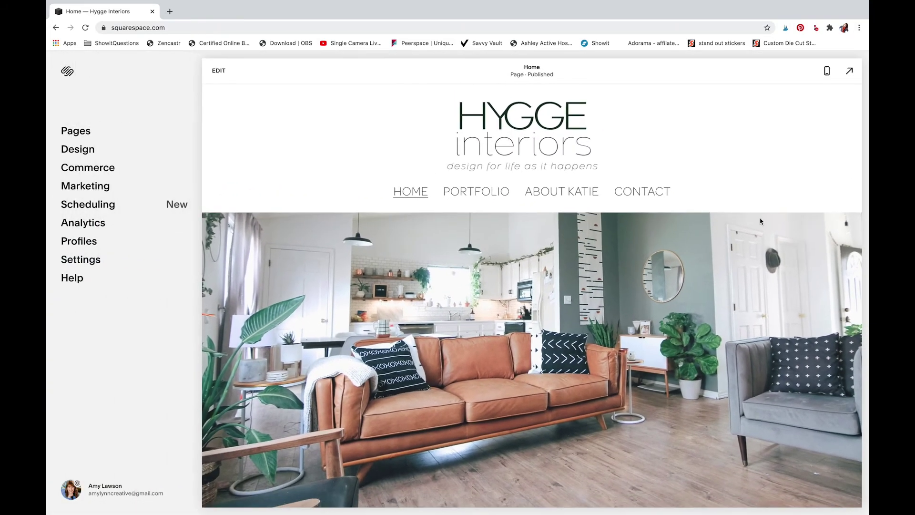
# Show the home page in mobile preview and check its hero section, opening and closing the navigation menu.
pyautogui.click(827, 71)
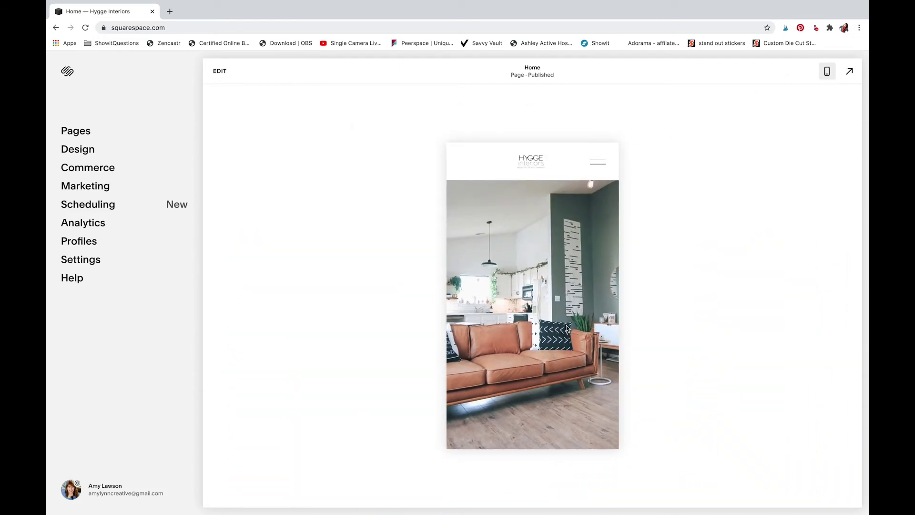
pyautogui.scroll(-2, 568, 329)
pyautogui.scroll(2, 567, 329)
pyautogui.click(598, 161)
pyautogui.click(598, 162)
pyautogui.scroll(-6, 550, 253)
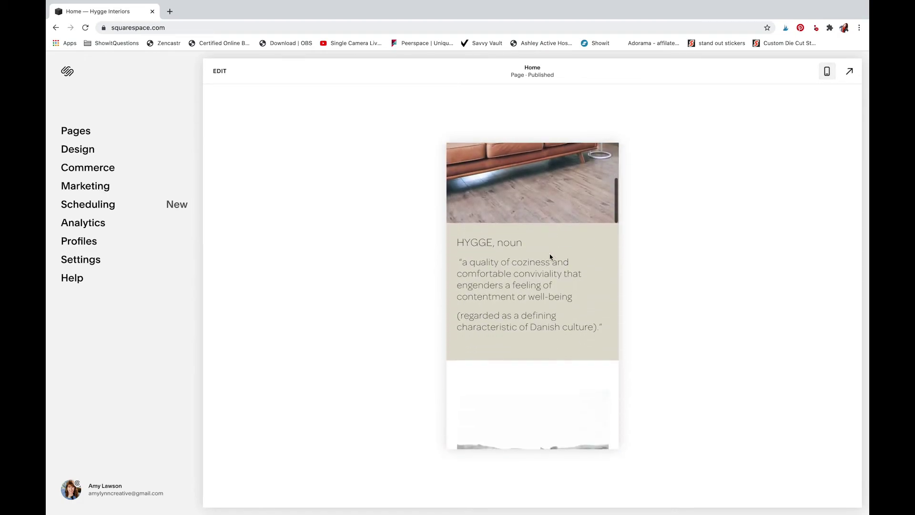
# Examine how the intro photos, gold team button and teal bio block stack in the mobile preview.
pyautogui.scroll(-8, 550, 254)
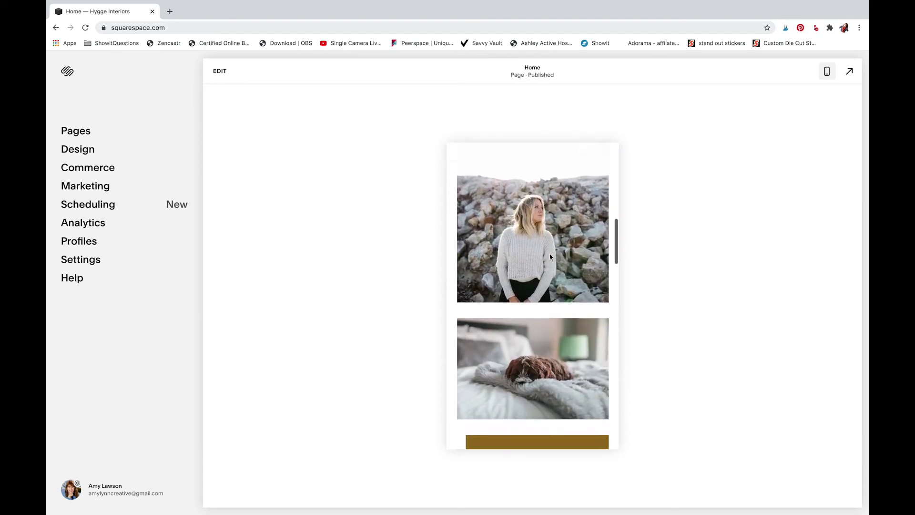
pyautogui.scroll(-3, 550, 256)
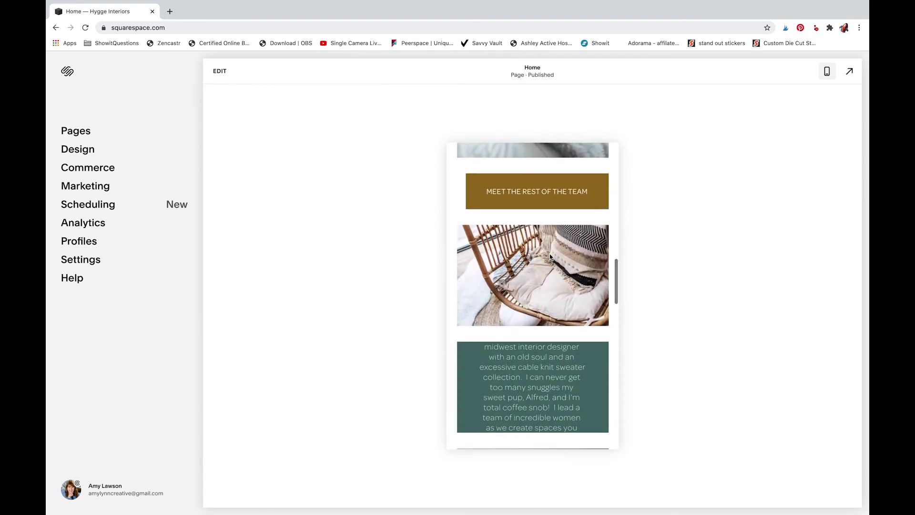
pyautogui.scroll(-2, 550, 256)
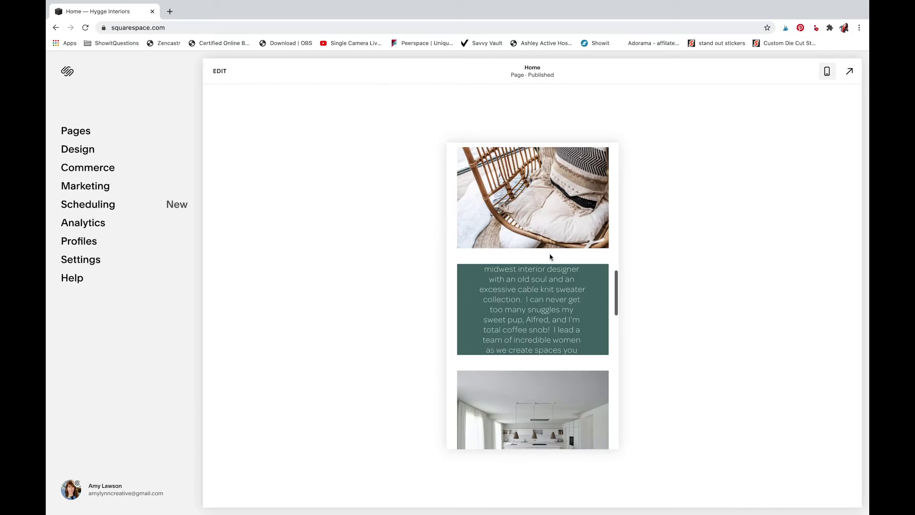
pyautogui.scroll(-4, 588, 305)
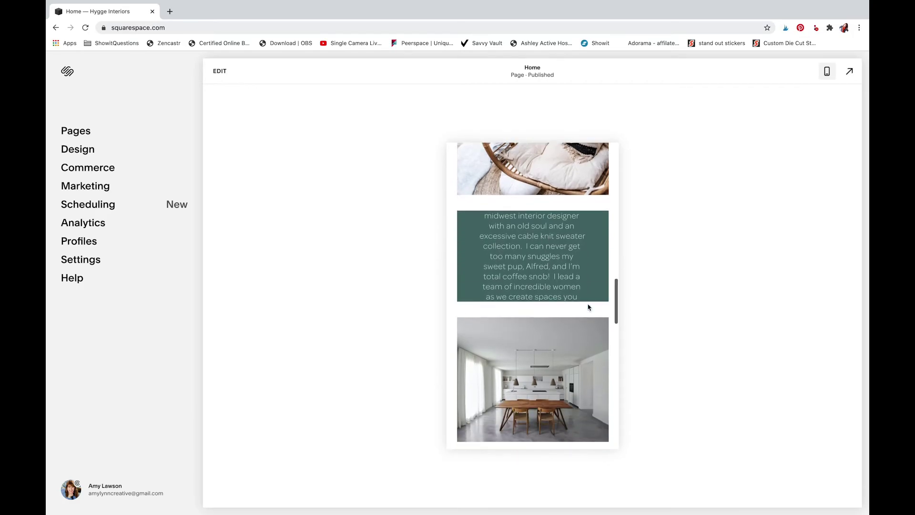
pyautogui.scroll(8, 588, 305)
pyautogui.scroll(-2, 588, 307)
pyautogui.scroll(3, 588, 306)
pyautogui.scroll(-5, 588, 306)
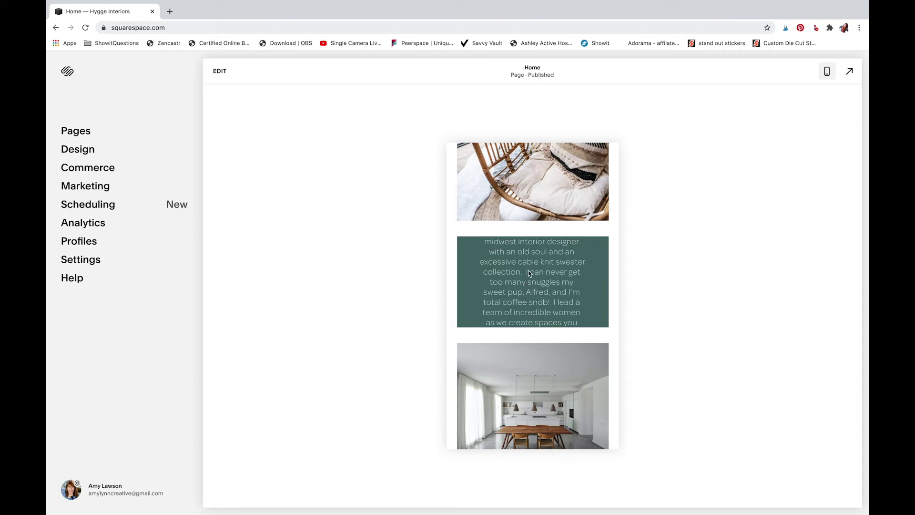
pyautogui.scroll(-3, 577, 371)
pyautogui.scroll(10, 576, 371)
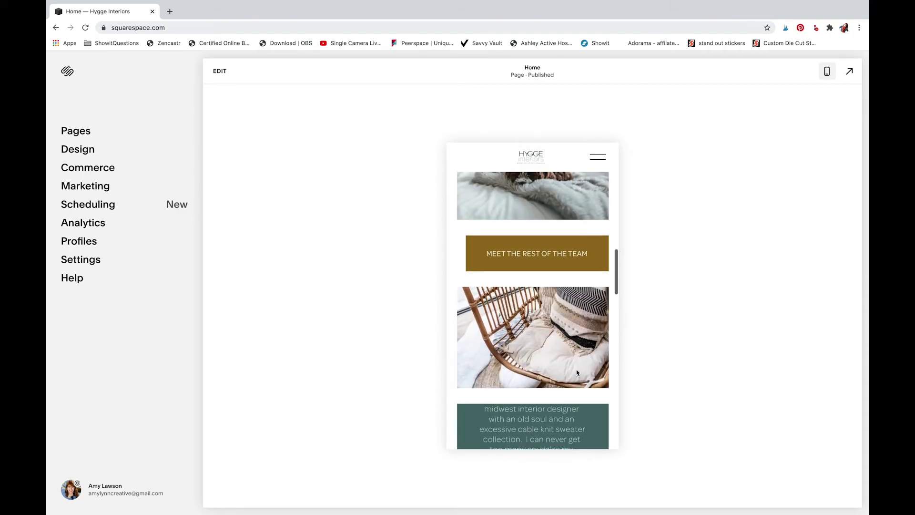
# Review the rest of the mobile preview down to the contact form, then return to the desktop view.
pyautogui.scroll(-8, 577, 373)
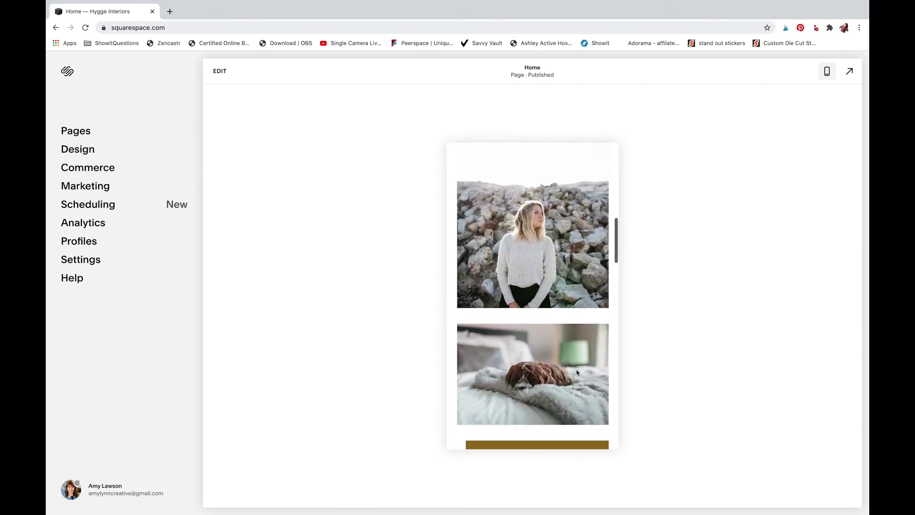
pyautogui.scroll(-8, 576, 370)
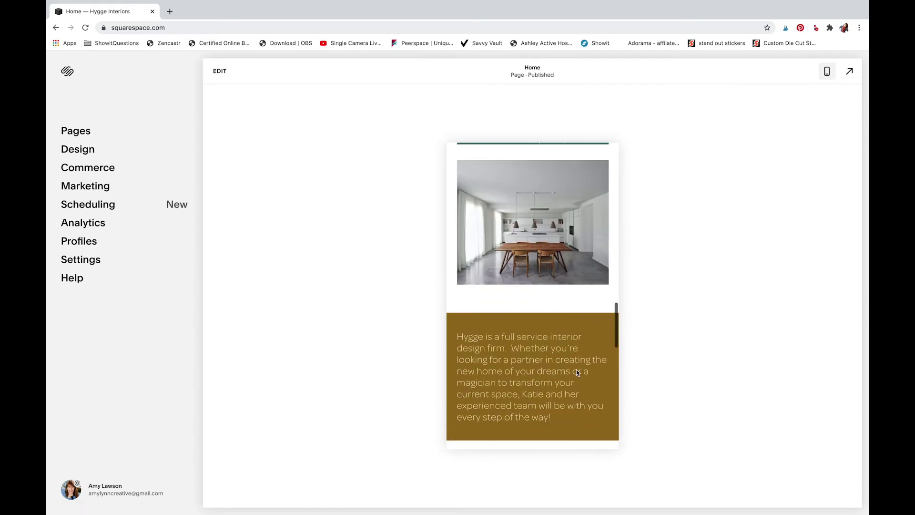
pyautogui.scroll(-5, 576, 370)
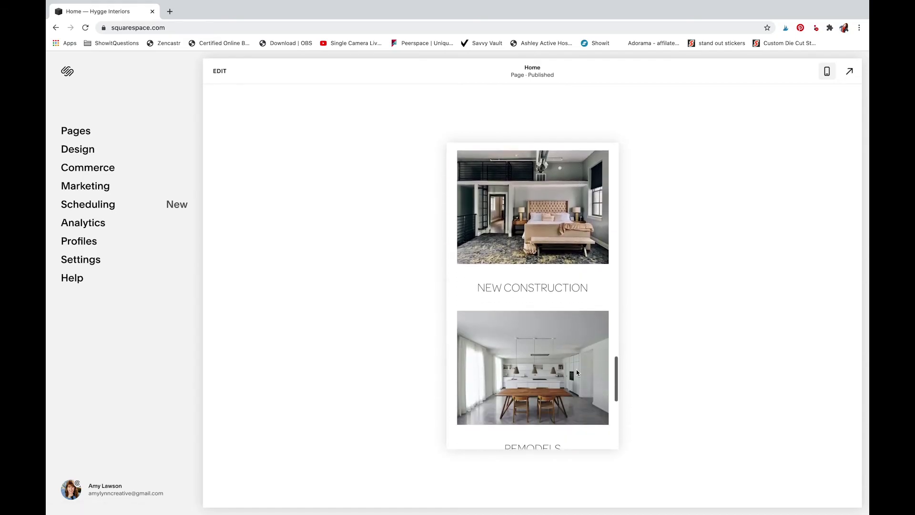
pyautogui.scroll(-5, 538, 298)
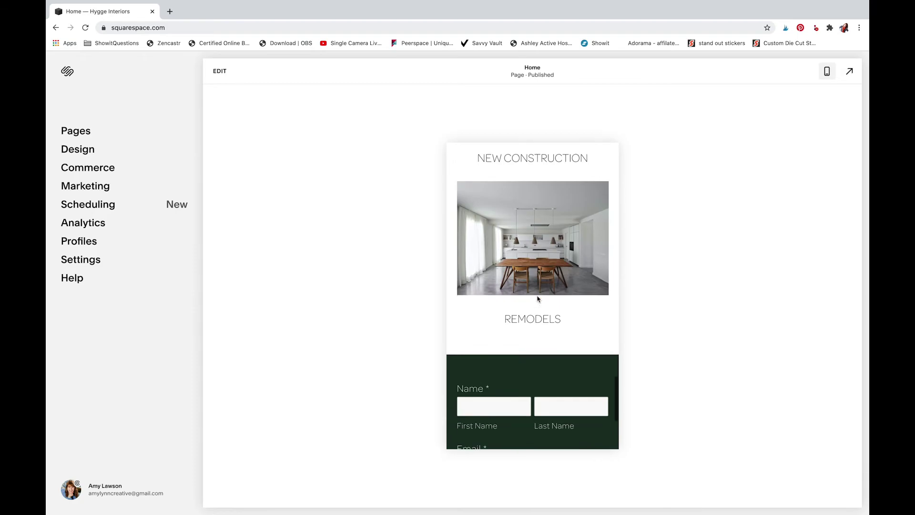
pyautogui.scroll(-4, 537, 298)
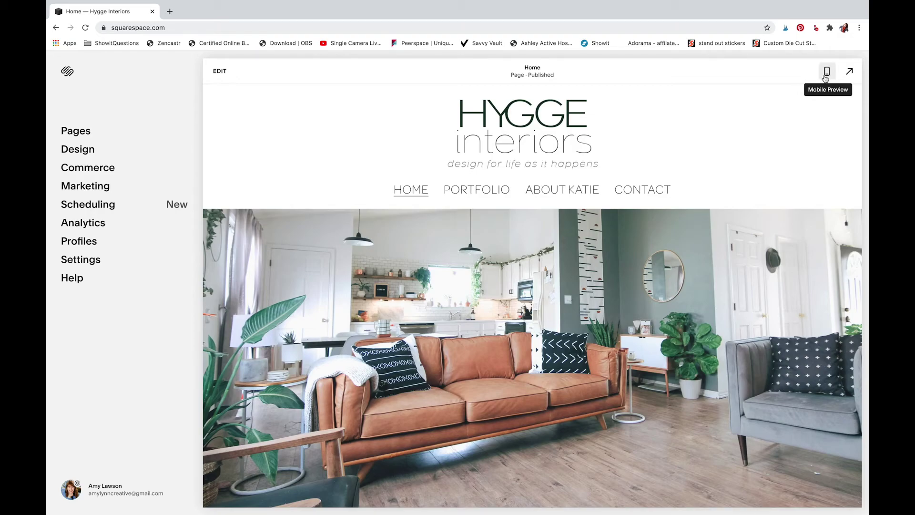
# Switch to Showit and check the header and menu bar width in the full-page desktop site preview.
pyautogui.hscroll(-5, 501, 178)
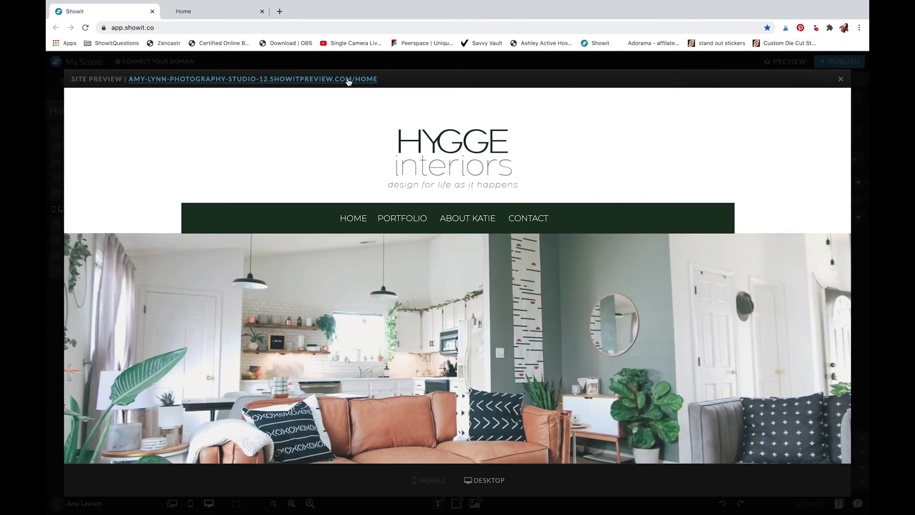
pyautogui.click(218, 9)
pyautogui.scroll(-3, 513, 381)
pyautogui.scroll(3, 511, 380)
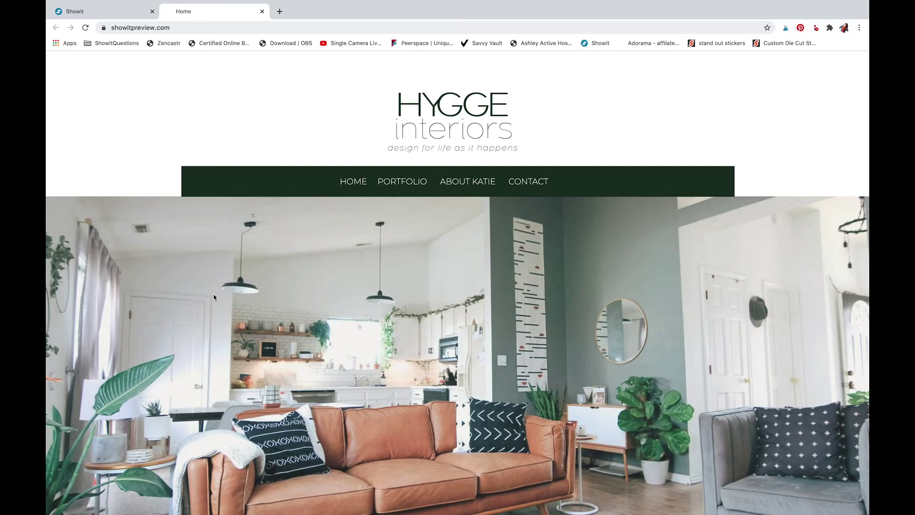
pyautogui.click(138, 12)
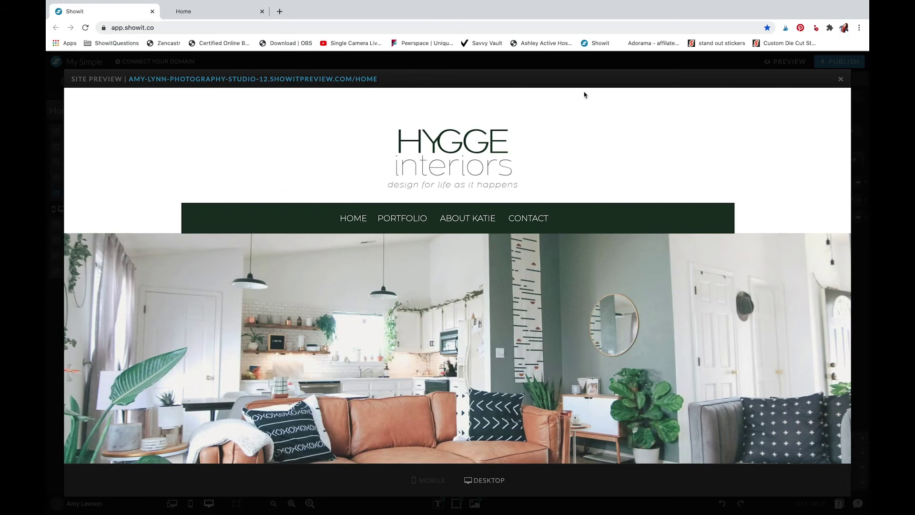
# Close the site preview, open the Header canvas, and set the green menu bar's horizontal locking to stretch across the full width.
pyautogui.click(839, 80)
pyautogui.scroll(15, 520, 219)
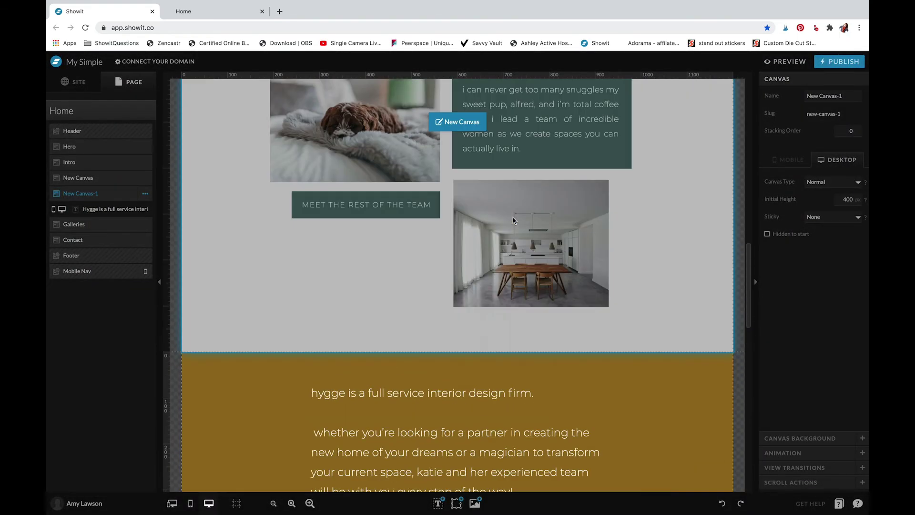
pyautogui.click(580, 236)
pyautogui.click(449, 187)
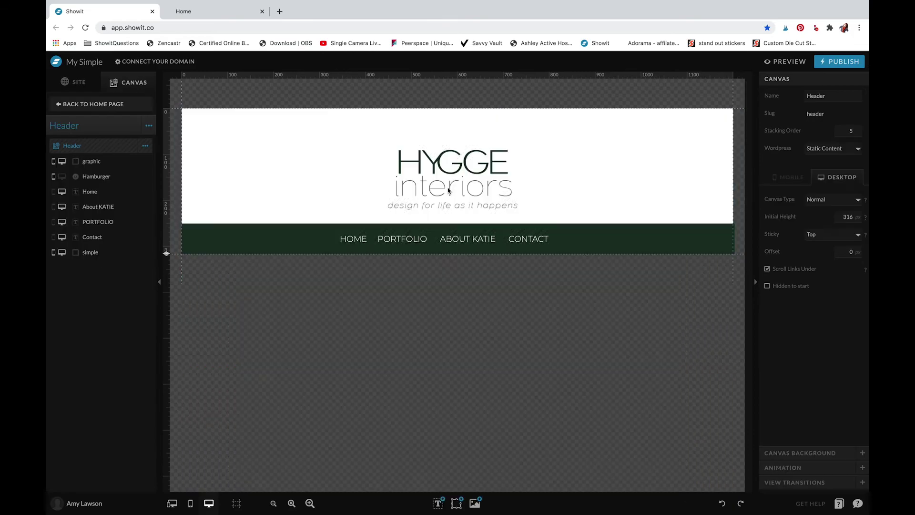
pyautogui.click(582, 238)
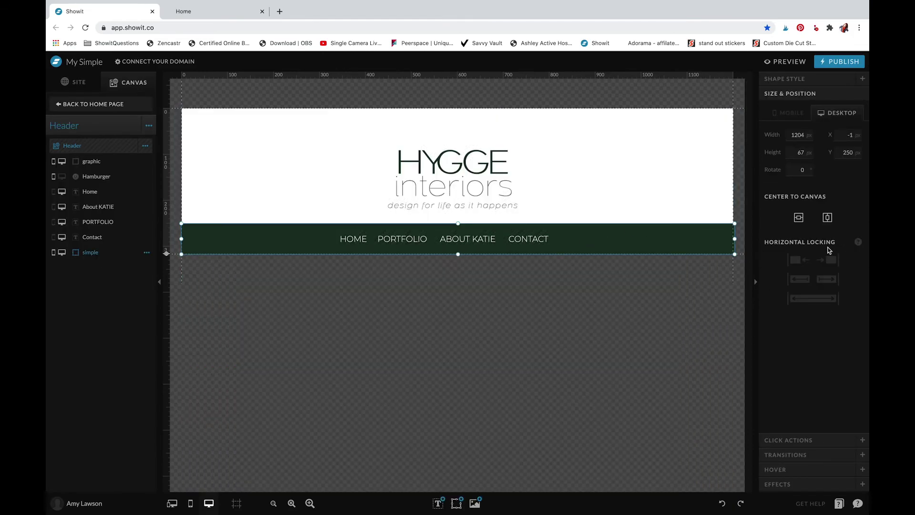
pyautogui.click(824, 302)
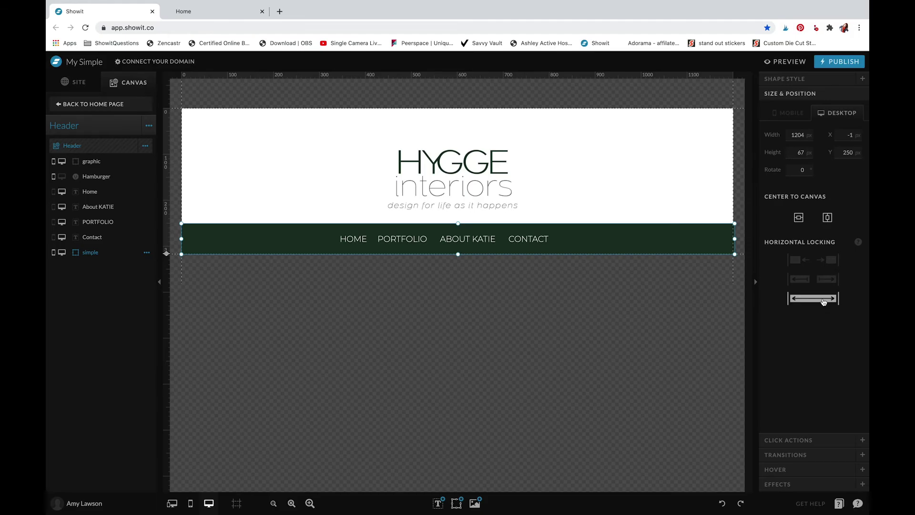
# Preview the site full-page on desktop and review the home page from the header to the contact form and footer.
pyautogui.click(784, 62)
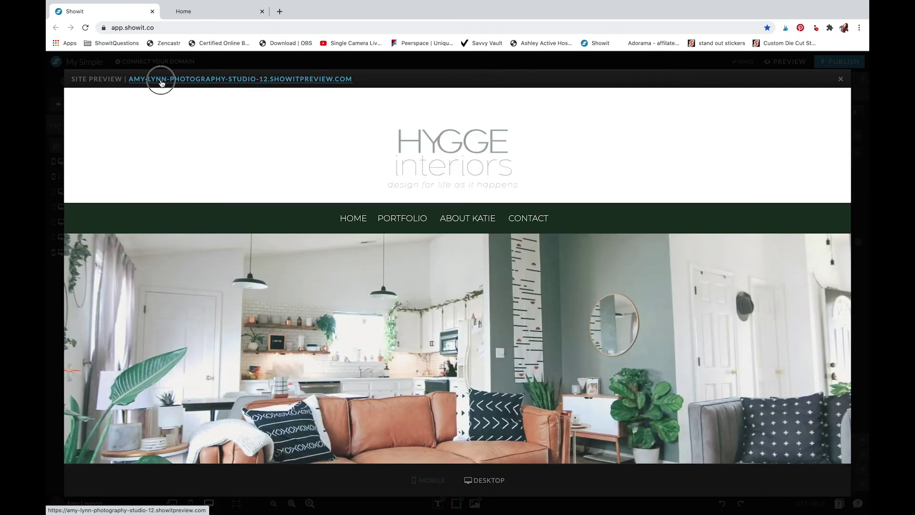
pyautogui.click(159, 79)
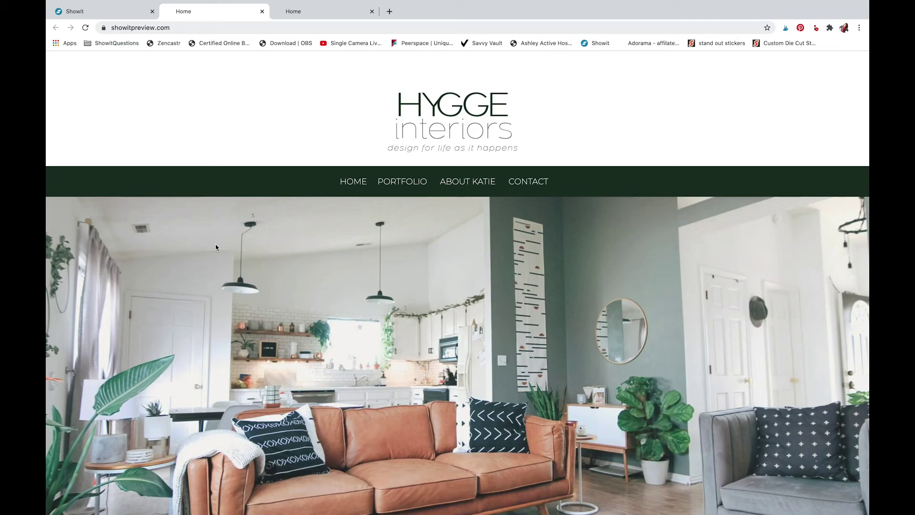
pyautogui.scroll(-5, 216, 248)
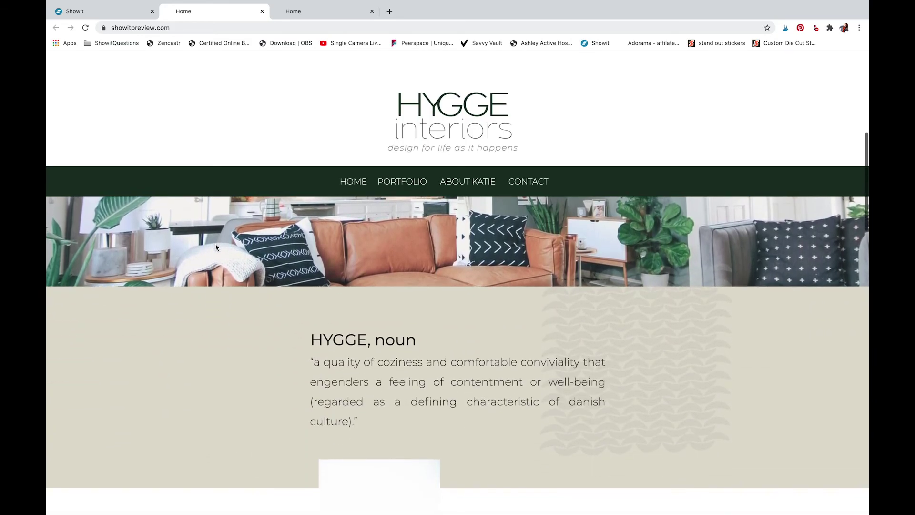
pyautogui.scroll(-5, 215, 247)
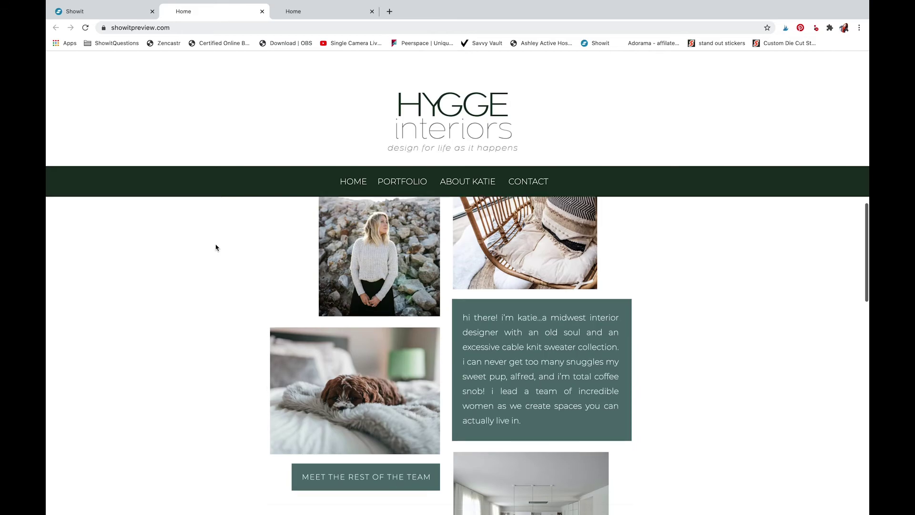
pyautogui.scroll(-5, 215, 247)
pyautogui.scroll(-5, 216, 248)
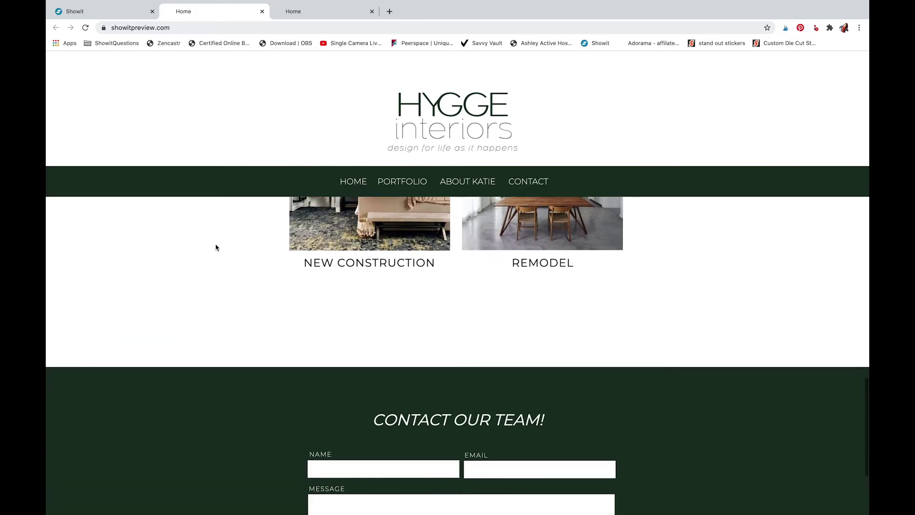
pyautogui.scroll(-4, 215, 247)
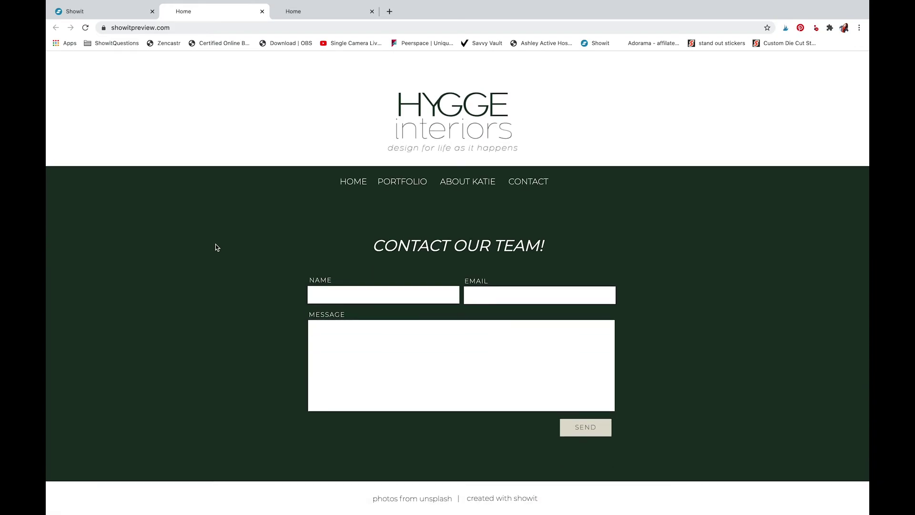
pyautogui.scroll(15, 215, 247)
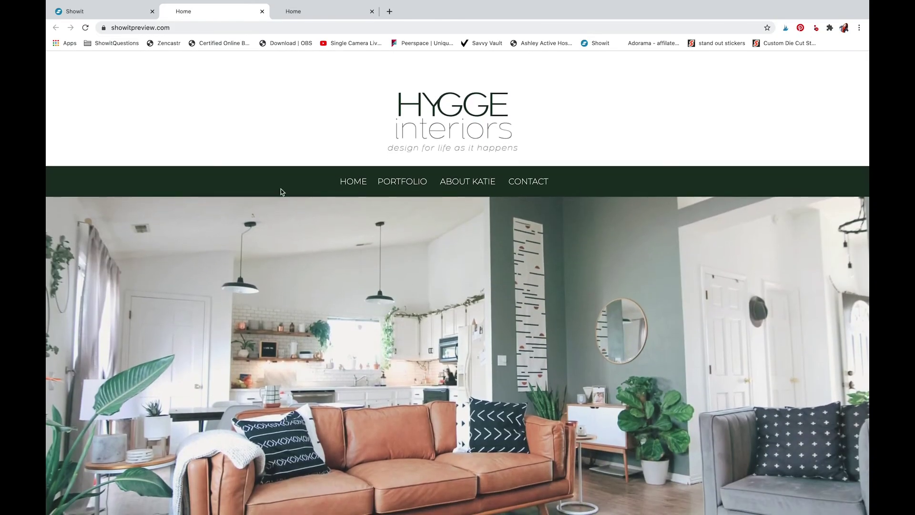
# Leave the Header canvas in the Showit editor and open the Home page's site preview in the mobile layout.
pyautogui.moveTo(142, 6)
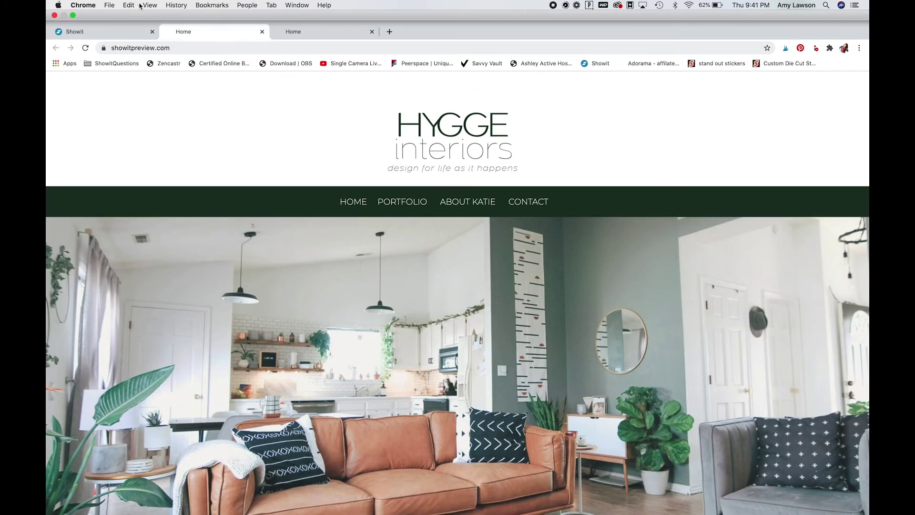
pyautogui.click(117, 31)
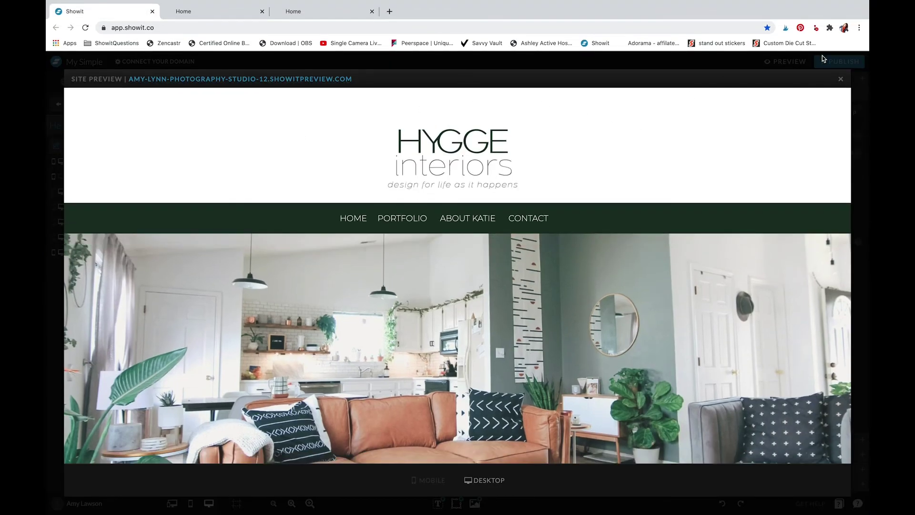
pyautogui.click(839, 80)
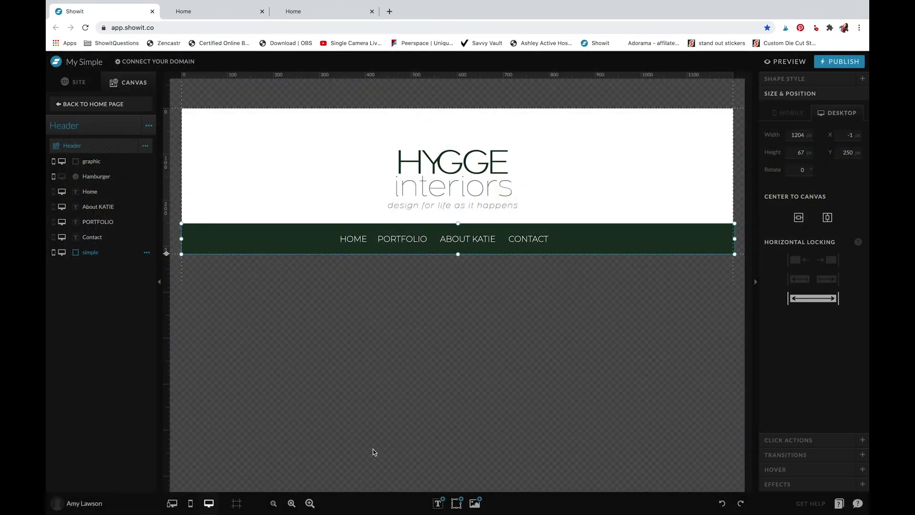
pyautogui.click(191, 504)
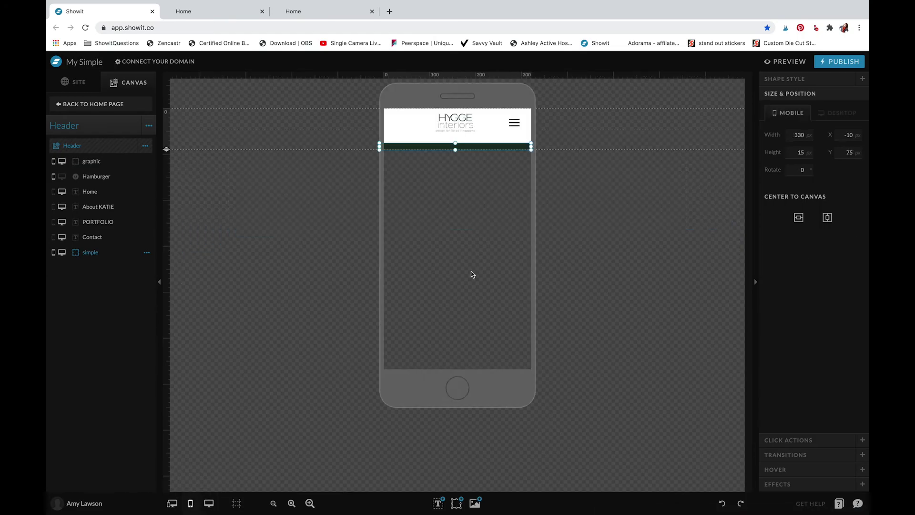
pyautogui.click(135, 104)
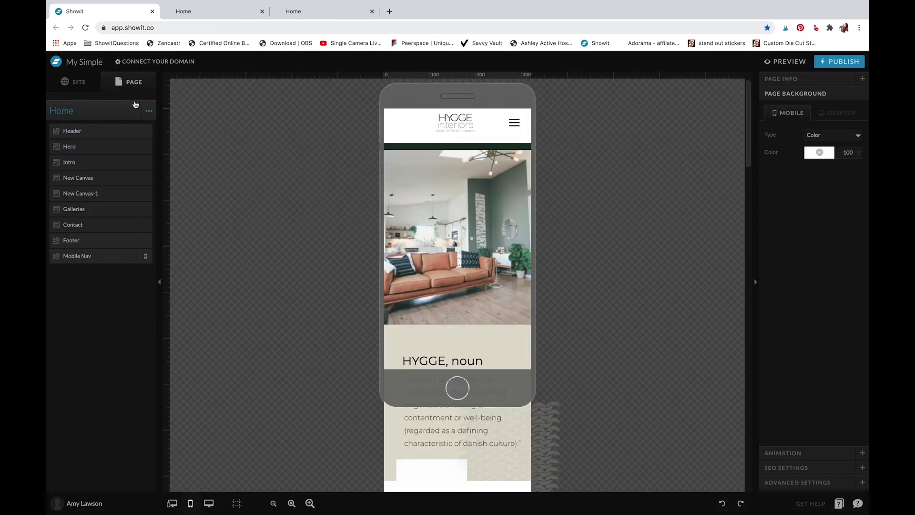
pyautogui.click(786, 62)
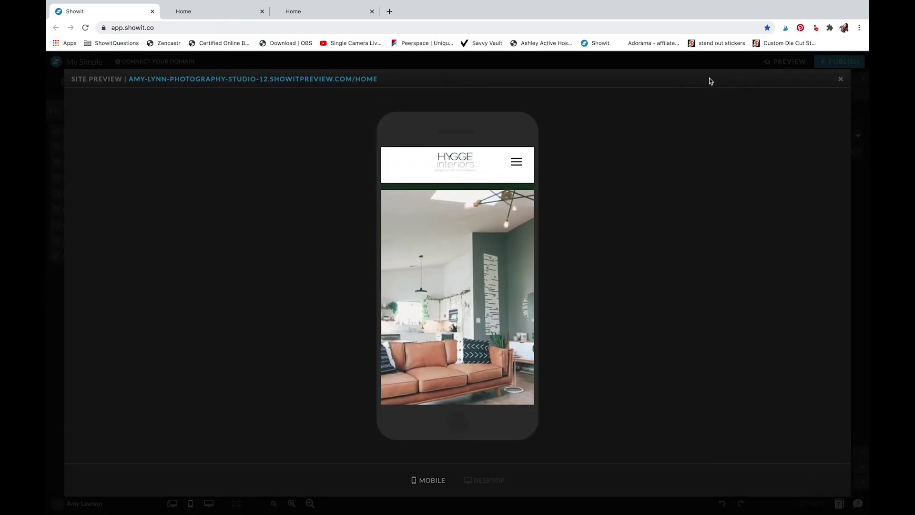
# Review the mobile preview from the hero image through the about text to the team button and photos.
pyautogui.scroll(-5, 493, 350)
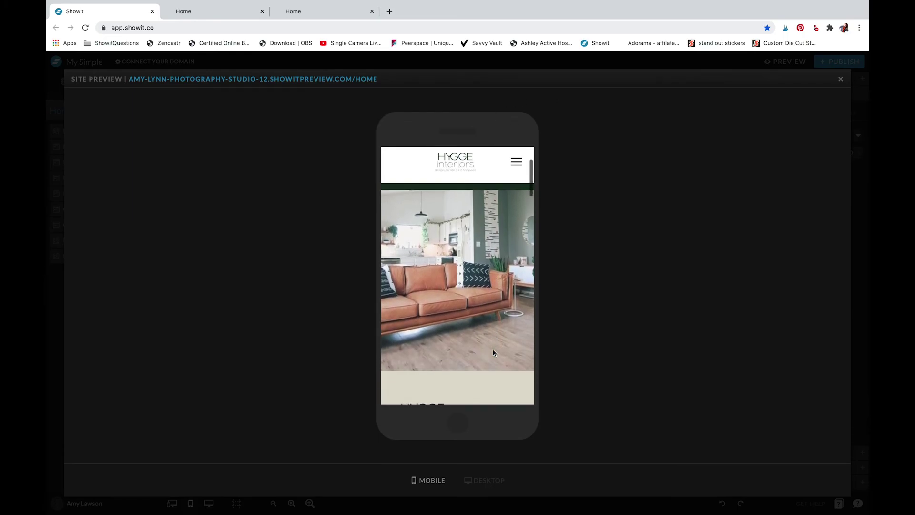
pyautogui.scroll(-10, 493, 353)
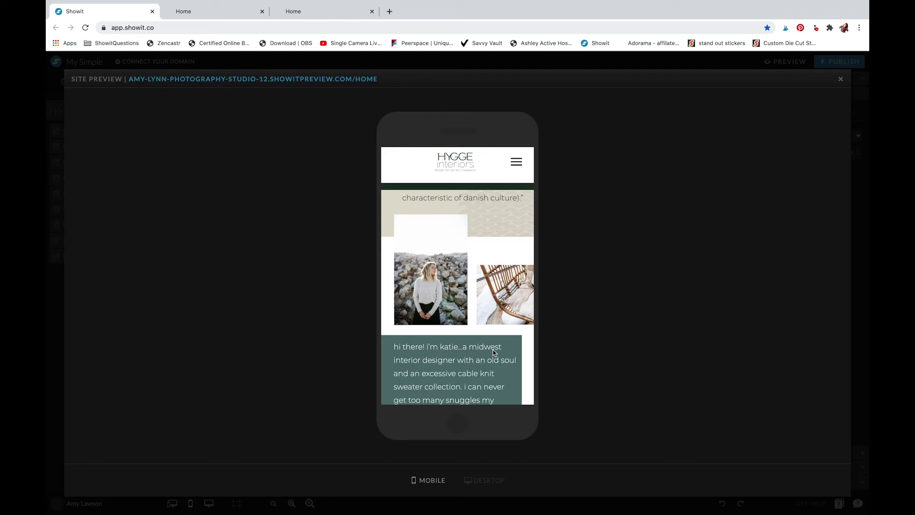
pyautogui.scroll(-2, 493, 352)
pyautogui.scroll(3, 493, 353)
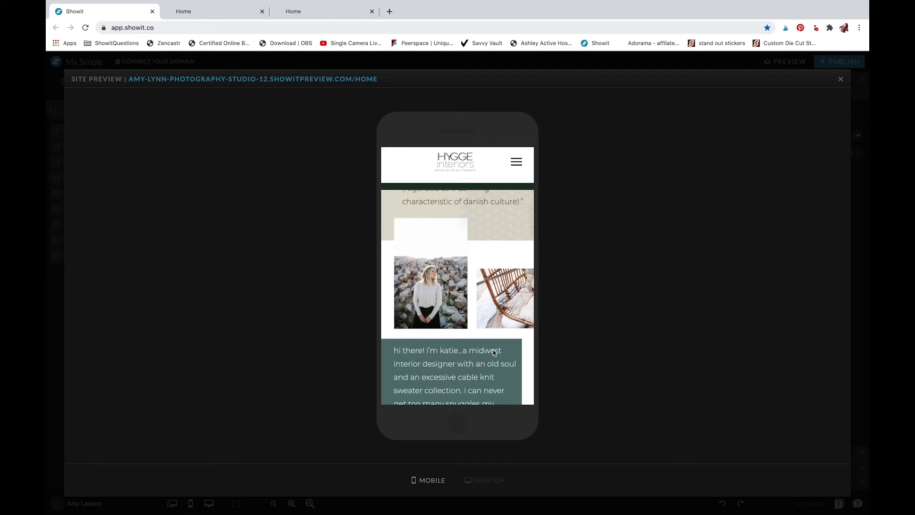
pyautogui.scroll(2, 493, 352)
pyautogui.scroll(-5, 493, 352)
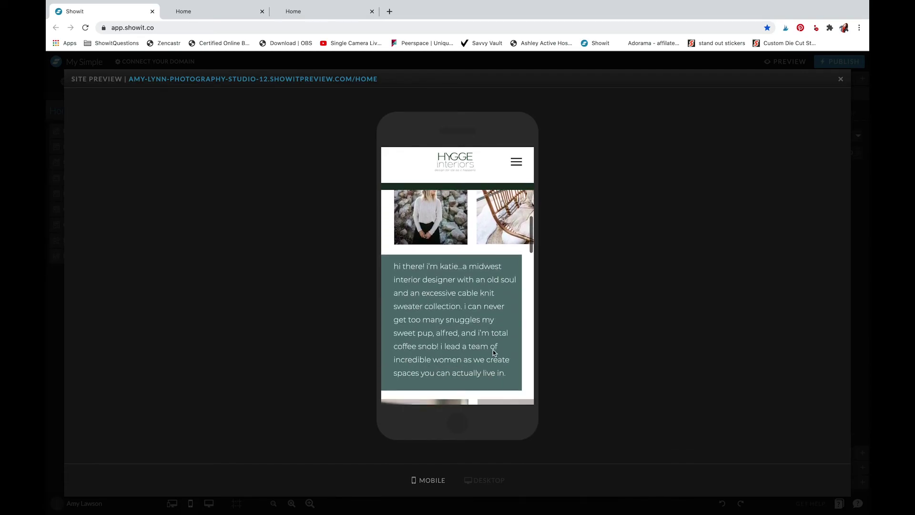
pyautogui.scroll(-4, 493, 352)
pyautogui.scroll(-1, 494, 353)
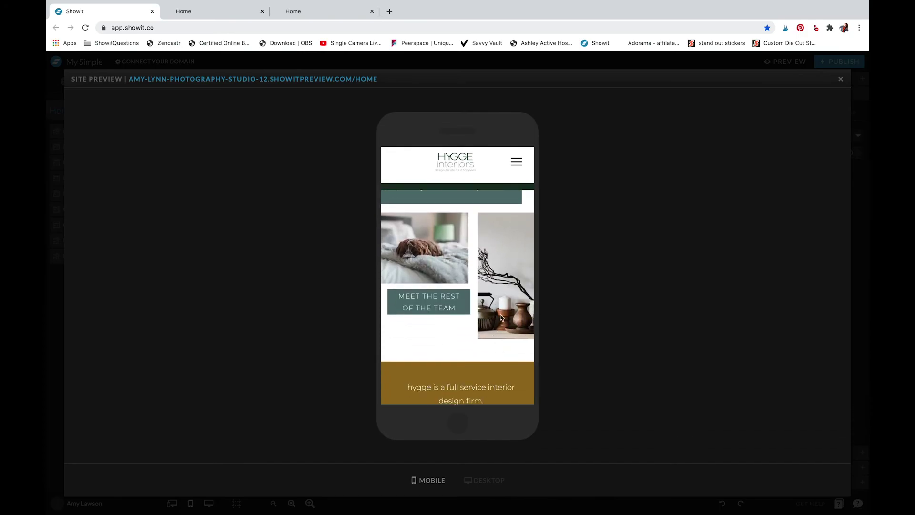
# Compare the photo and about section with the full-page desktop preview, and return to the mobile preview in Showit.
pyautogui.click(310, 14)
pyautogui.scroll(-5, 363, 344)
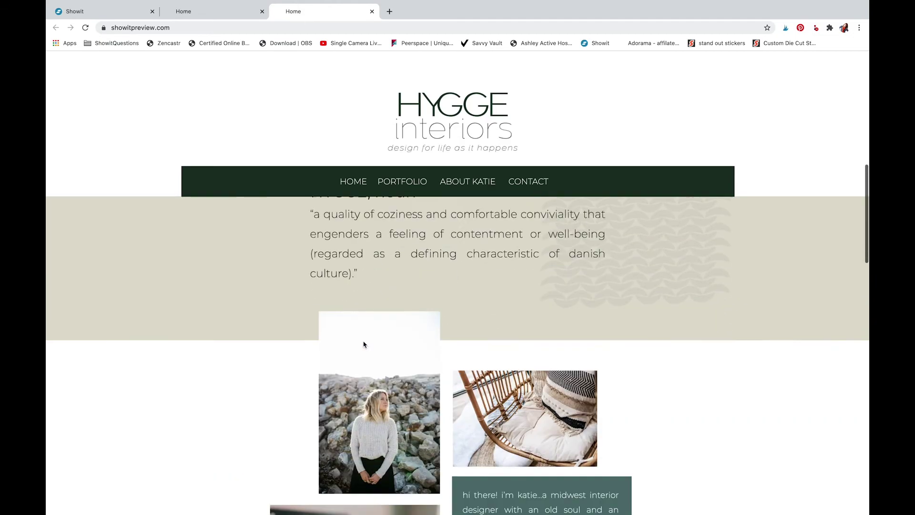
pyautogui.scroll(-6, 363, 344)
pyautogui.scroll(-1, 363, 344)
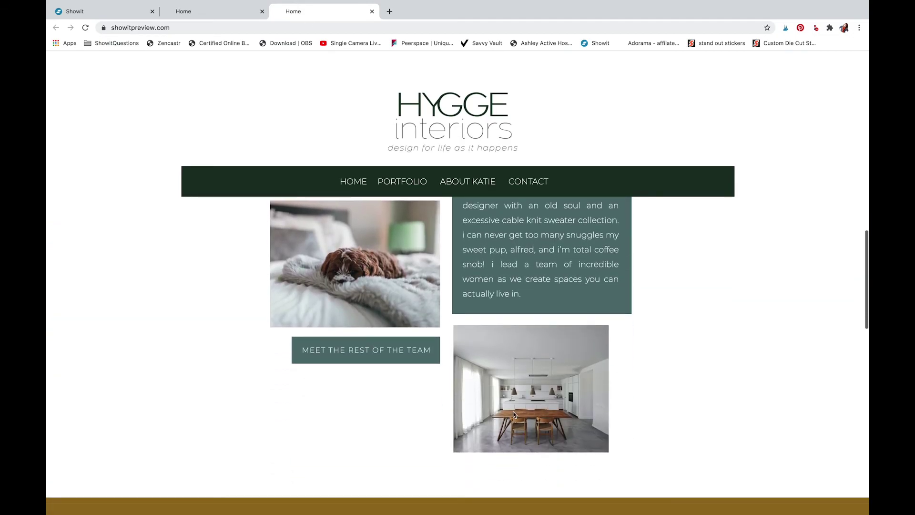
pyautogui.click(242, 12)
pyautogui.click(134, 11)
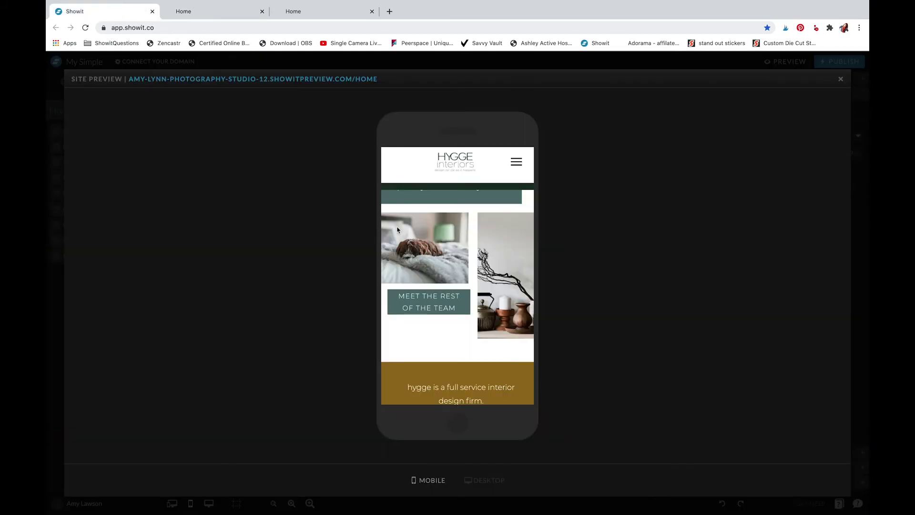
# Review the mobile preview's services text and portfolio down to the contact form, try the Remodel gallery link, and close the preview.
pyautogui.scroll(-1, 429, 333)
pyautogui.scroll(2, 429, 333)
pyautogui.scroll(-3, 429, 334)
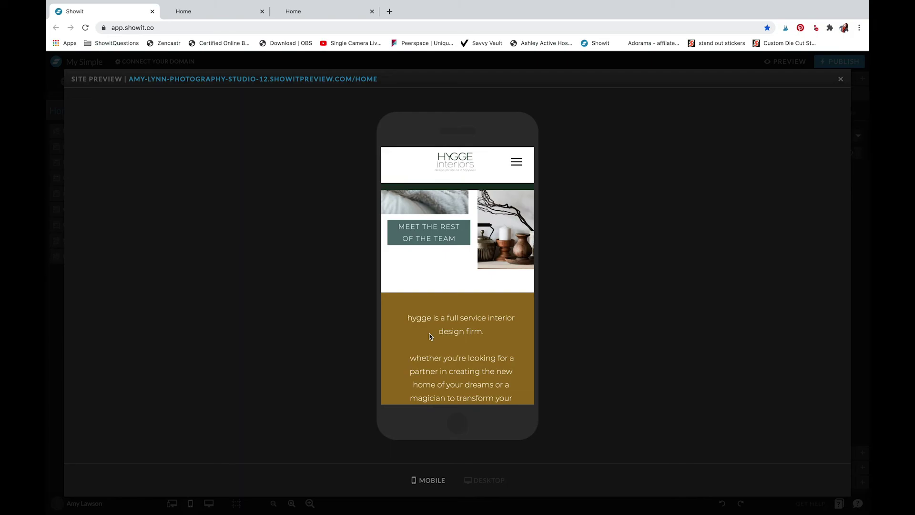
pyautogui.scroll(-10, 494, 330)
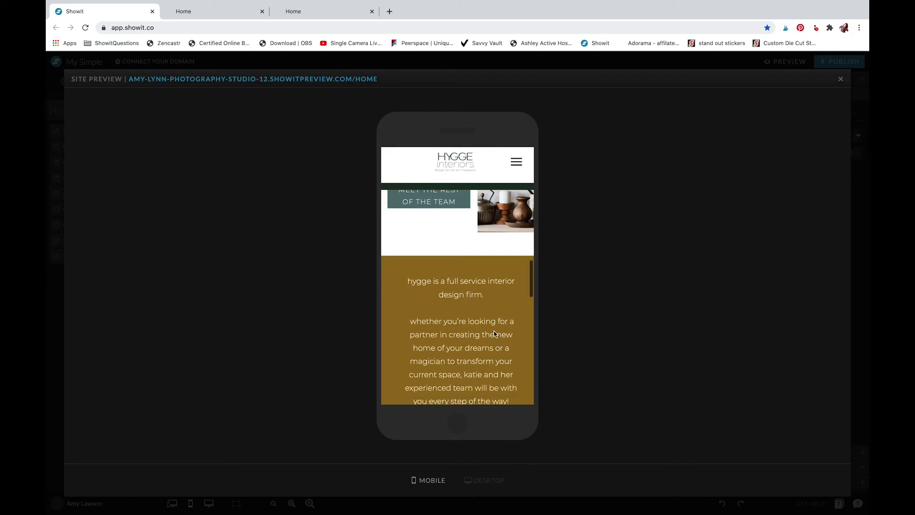
pyautogui.scroll(-3, 495, 334)
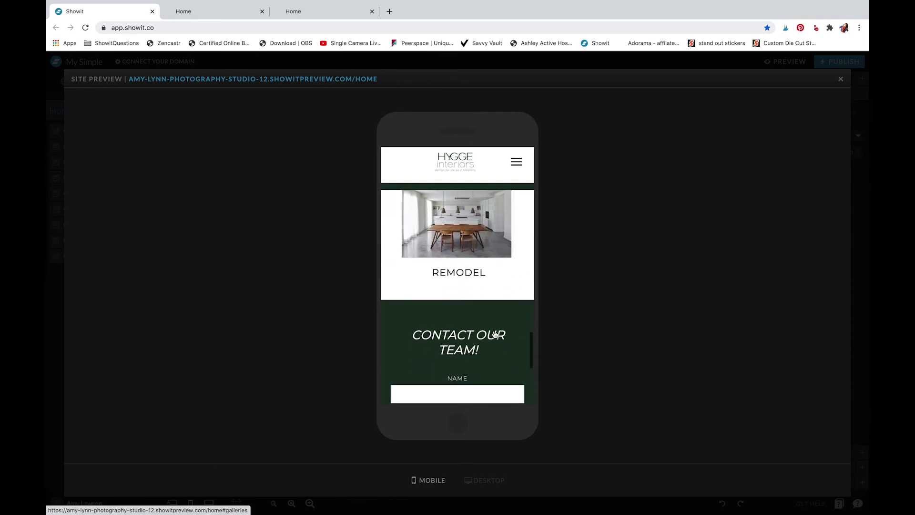
pyautogui.scroll(5, 495, 334)
pyautogui.scroll(2, 495, 335)
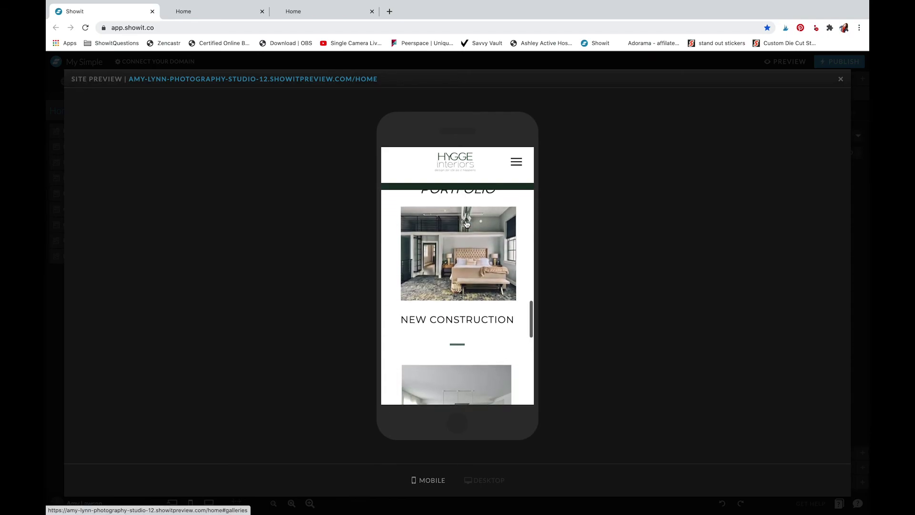
pyautogui.scroll(-4, 489, 363)
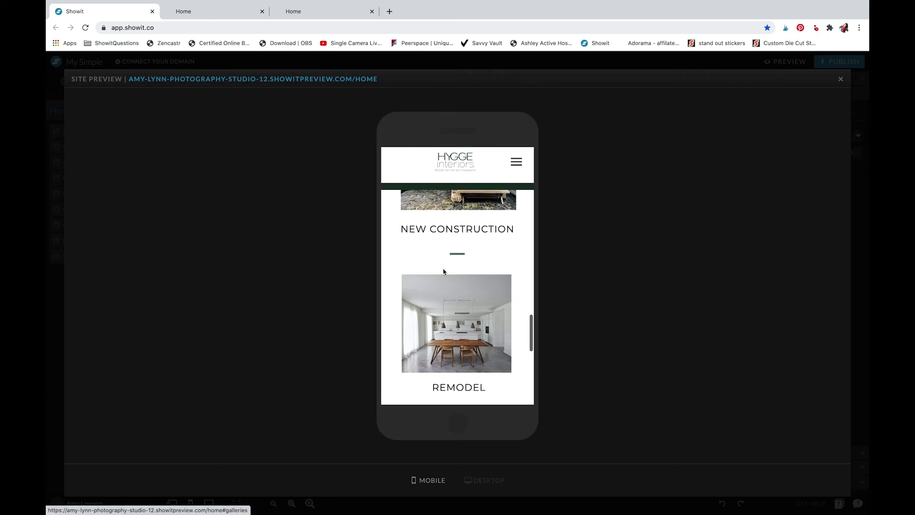
pyautogui.click(475, 373)
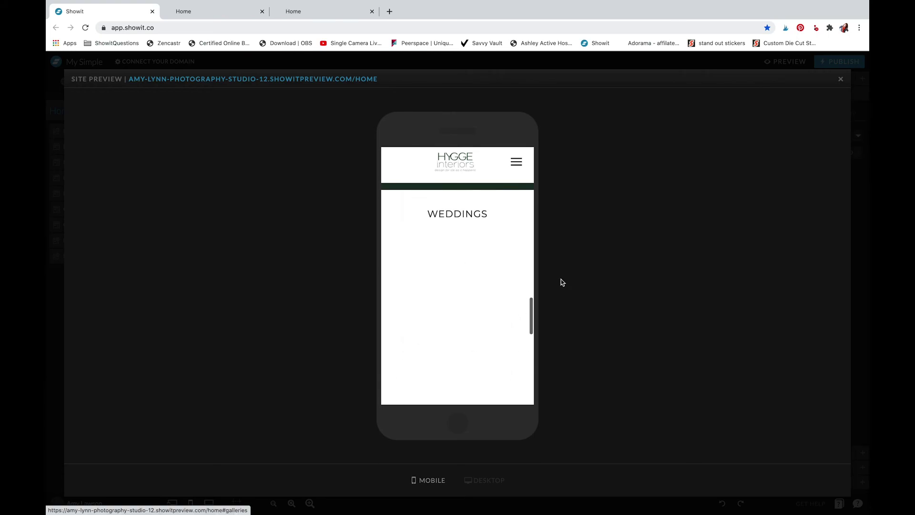
pyautogui.scroll(5, 475, 208)
pyautogui.scroll(5, 475, 206)
pyautogui.click(841, 79)
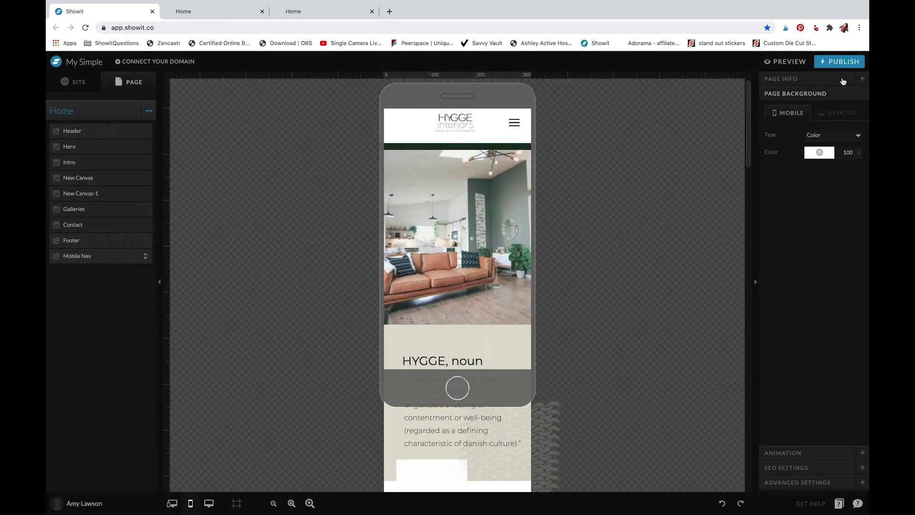
# Select the New Canvas section with the about text and examine its photo arrangement in the desktop-only layout.
pyautogui.scroll(-7, 439, 310)
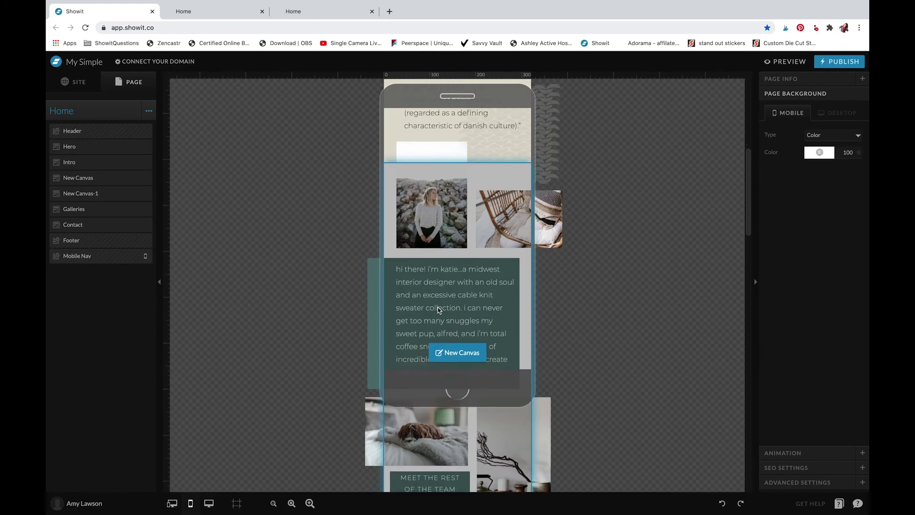
pyautogui.scroll(-3, 439, 311)
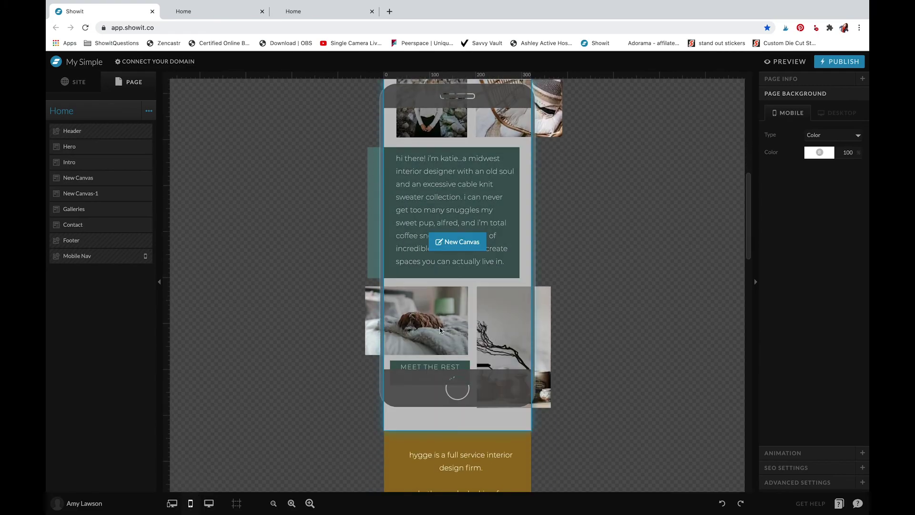
pyautogui.scroll(5, 437, 335)
pyautogui.scroll(-6, 443, 322)
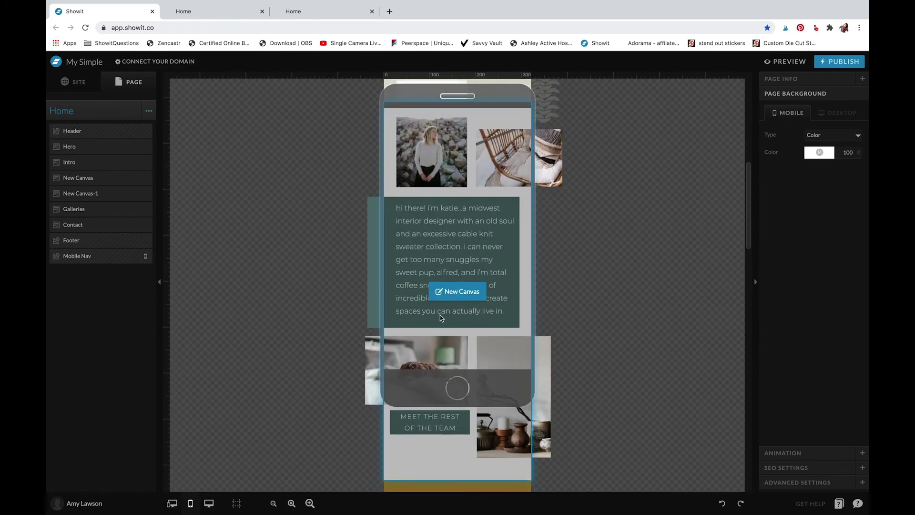
pyautogui.click(372, 229)
pyautogui.click(209, 504)
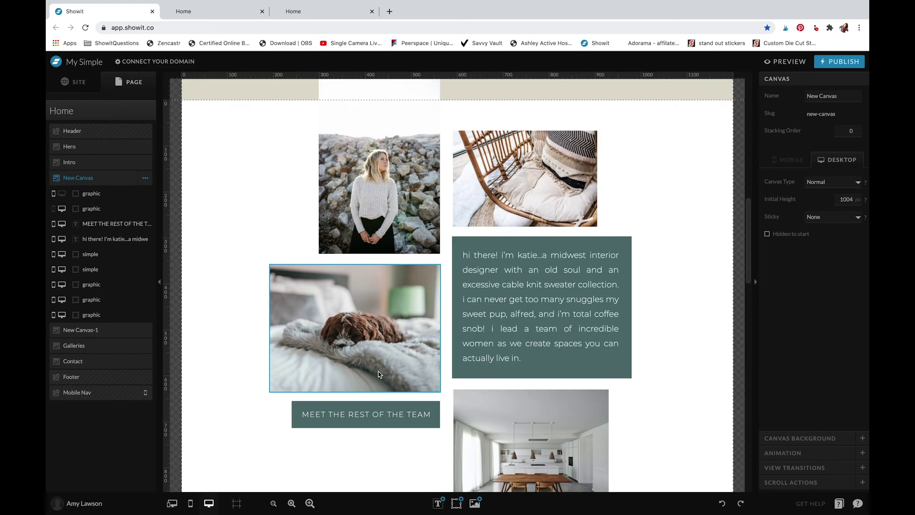
pyautogui.click(211, 434)
pyautogui.scroll(-1, 352, 450)
pyautogui.scroll(3, 351, 450)
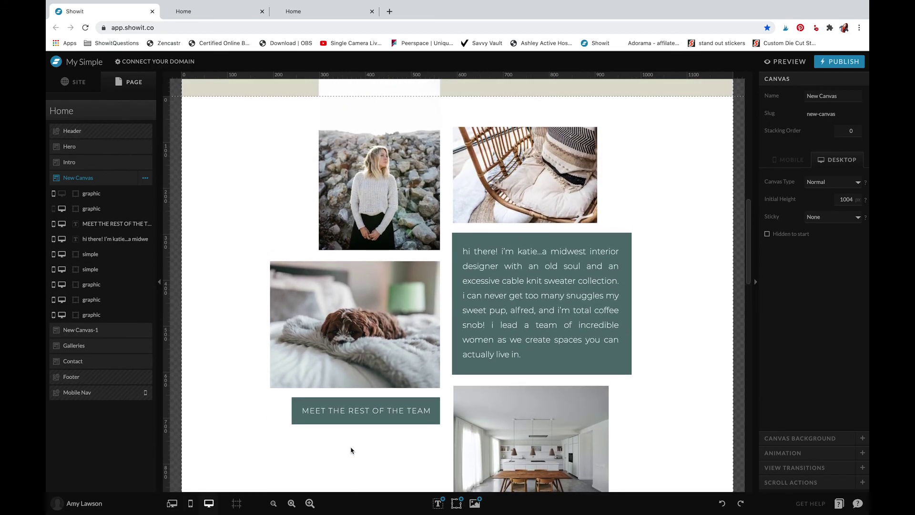
pyautogui.scroll(-4, 352, 450)
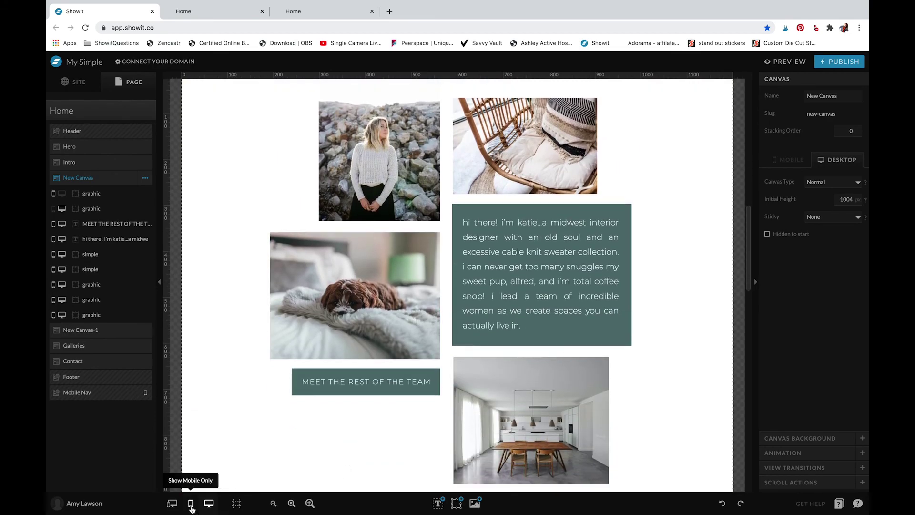
# Show the mobile-only layout and examine which New Canvas graphics are set to show on mobile or desktop.
pyautogui.click(190, 503)
pyautogui.scroll(-10, 456, 298)
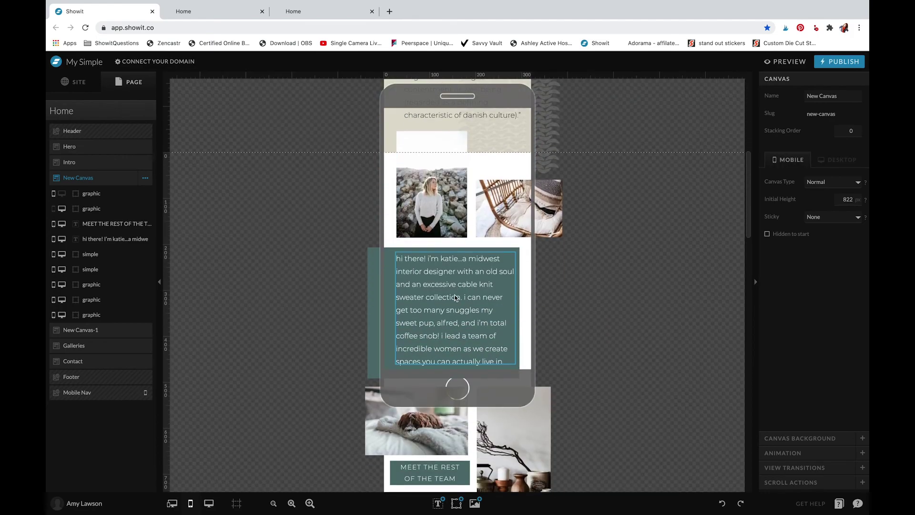
pyautogui.scroll(-2, 455, 298)
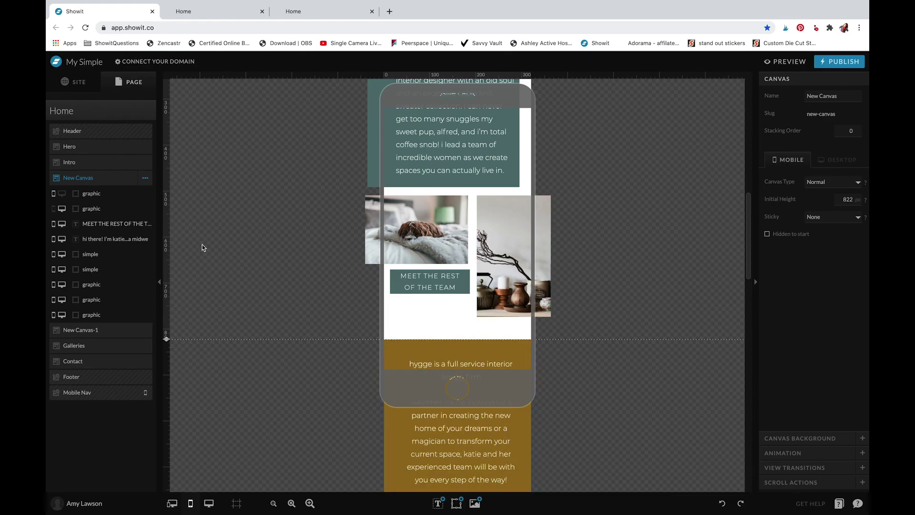
pyautogui.click(54, 214)
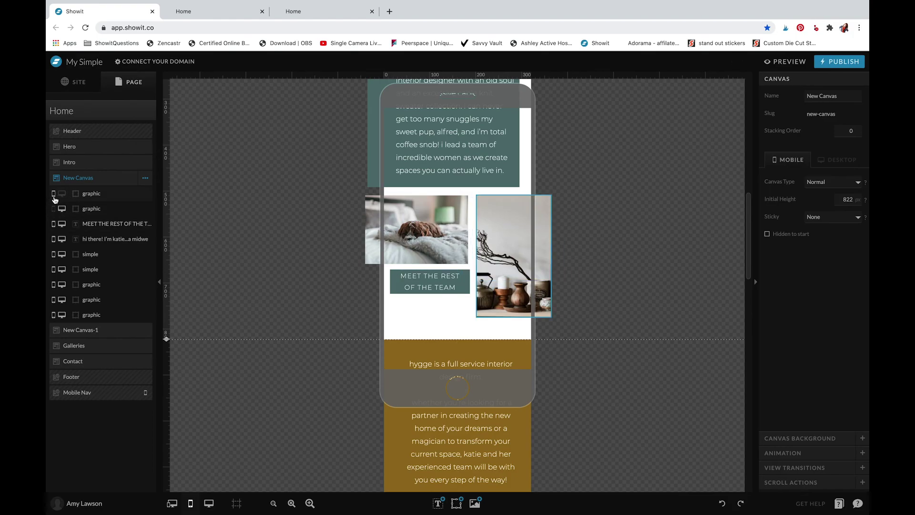
pyautogui.scroll(5, 395, 241)
pyautogui.scroll(-3, 395, 241)
pyautogui.scroll(-2, 395, 239)
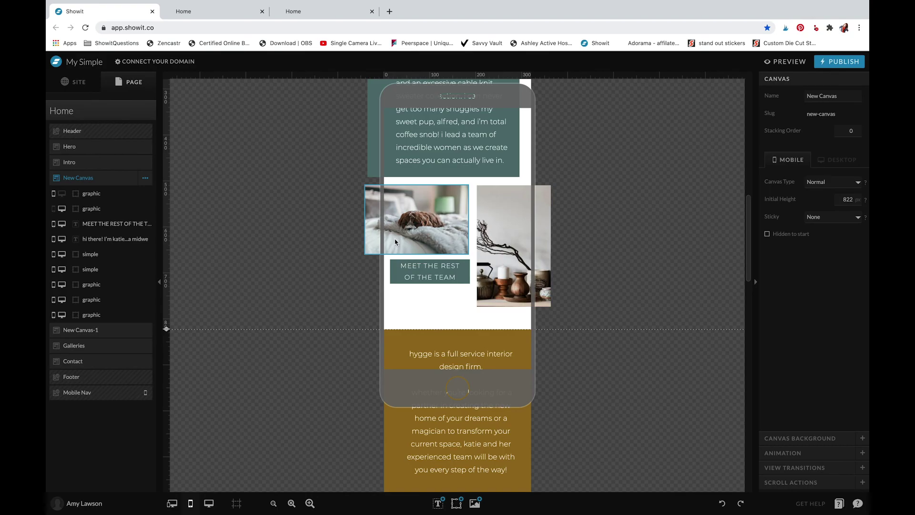
pyautogui.scroll(10, 394, 239)
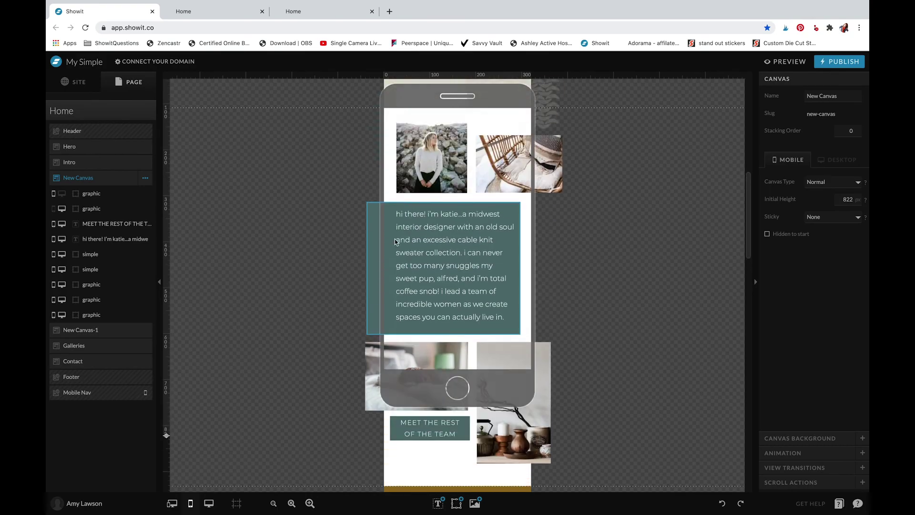
pyautogui.moveTo(290, 11); pyautogui.dragTo(315, 84)
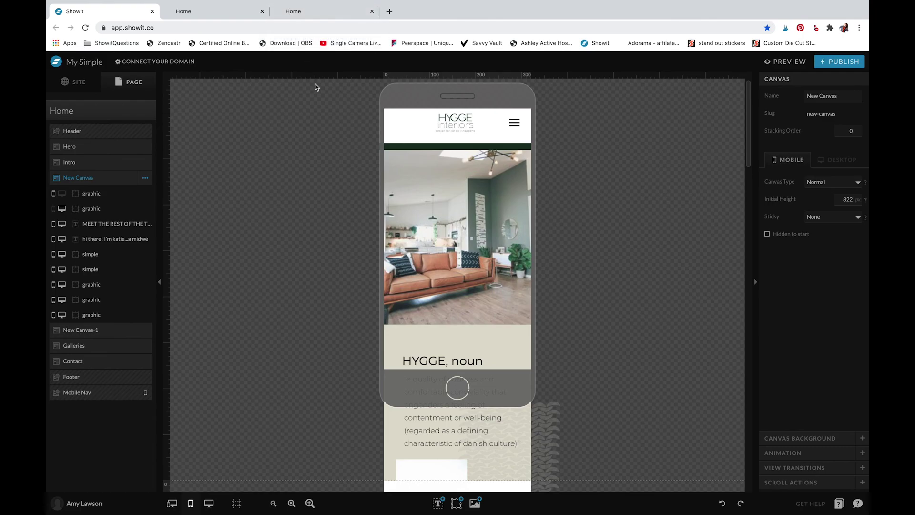
# Switch to the Squarespace site and review its desktop home page down to the services text and back to the header.
pyautogui.scroll(-10, 454, 253)
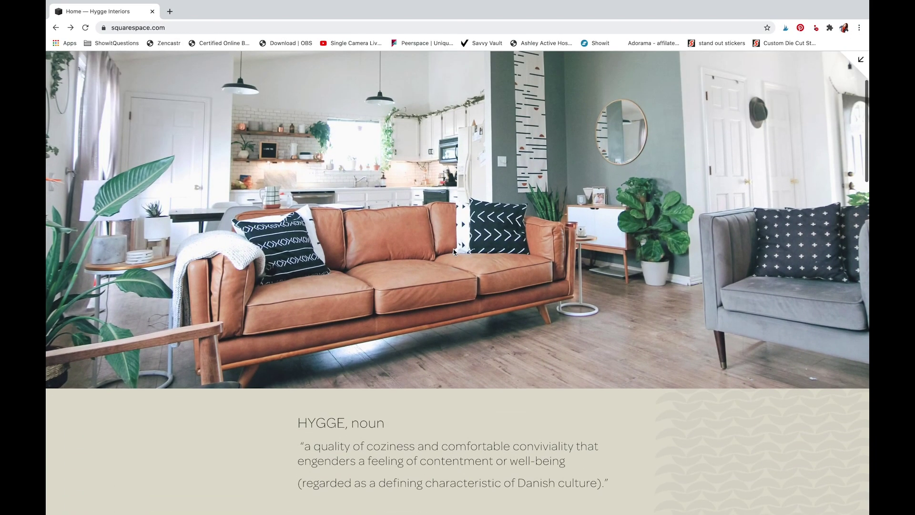
pyautogui.scroll(-6, 454, 252)
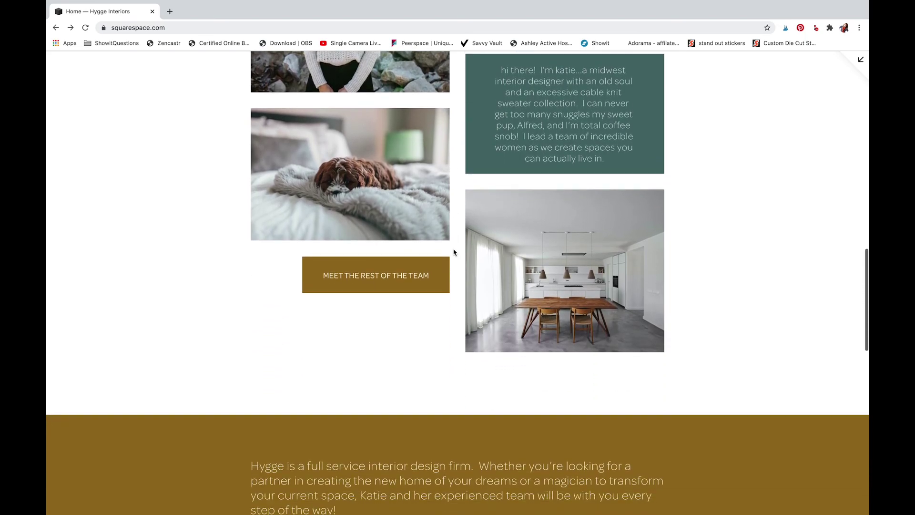
pyautogui.scroll(-4, 454, 252)
pyautogui.scroll(20, 453, 252)
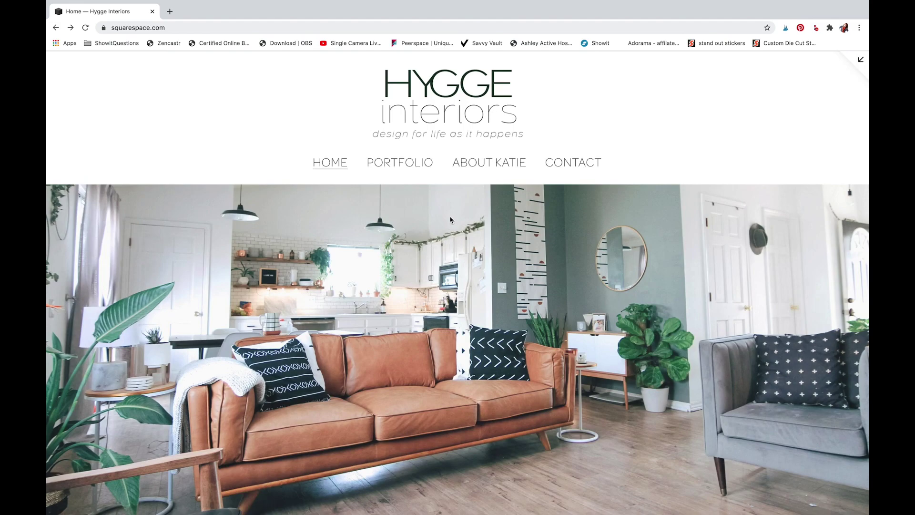